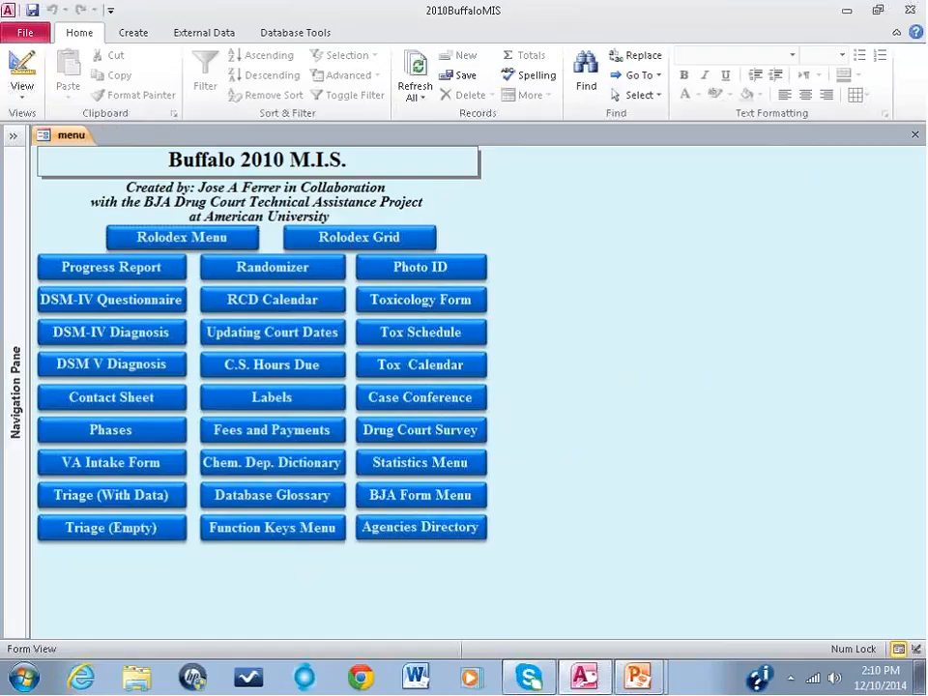
Step: Expand the Navigation Pane and limit its object list to tables
{"action": "left_click", "coordinate": [15, 335]}
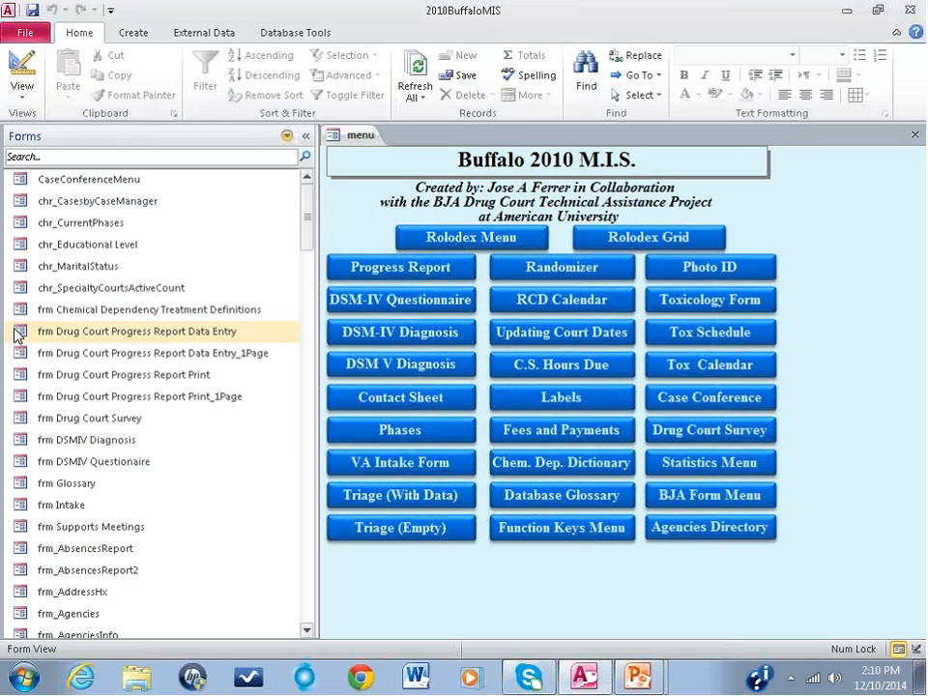
{"action": "key", "text": "F11"}
{"action": "key", "text": "F11"}
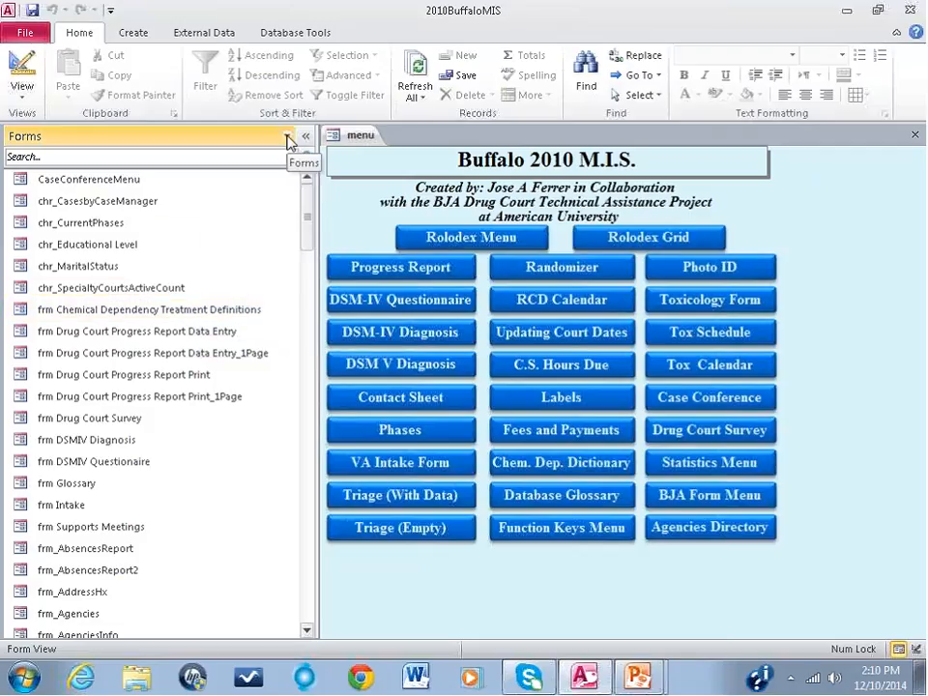
{"action": "left_click", "coordinate": [287, 137]}
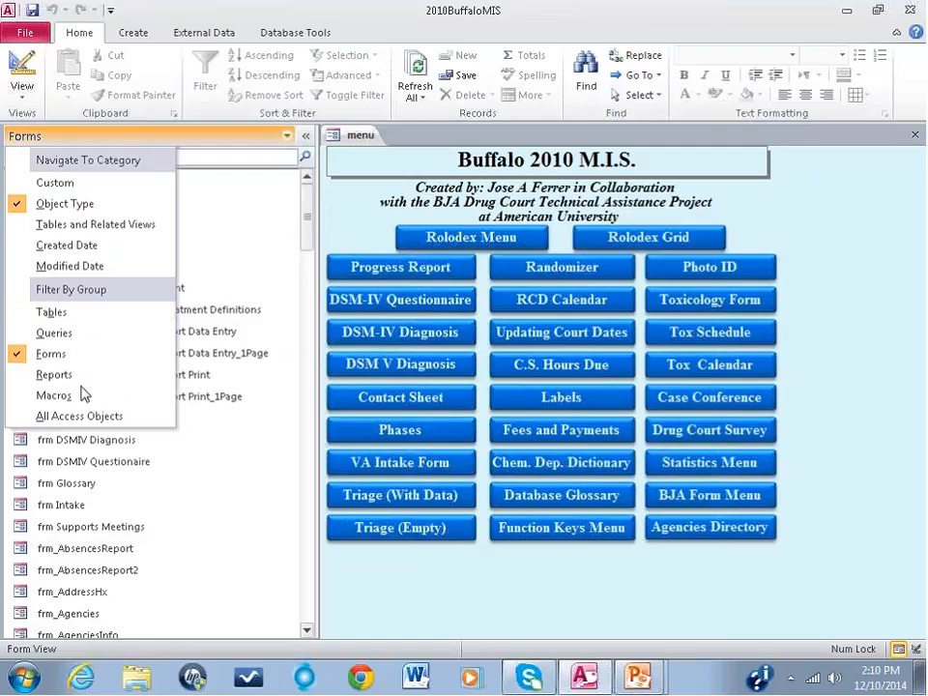
{"action": "left_click", "coordinate": [77, 319]}
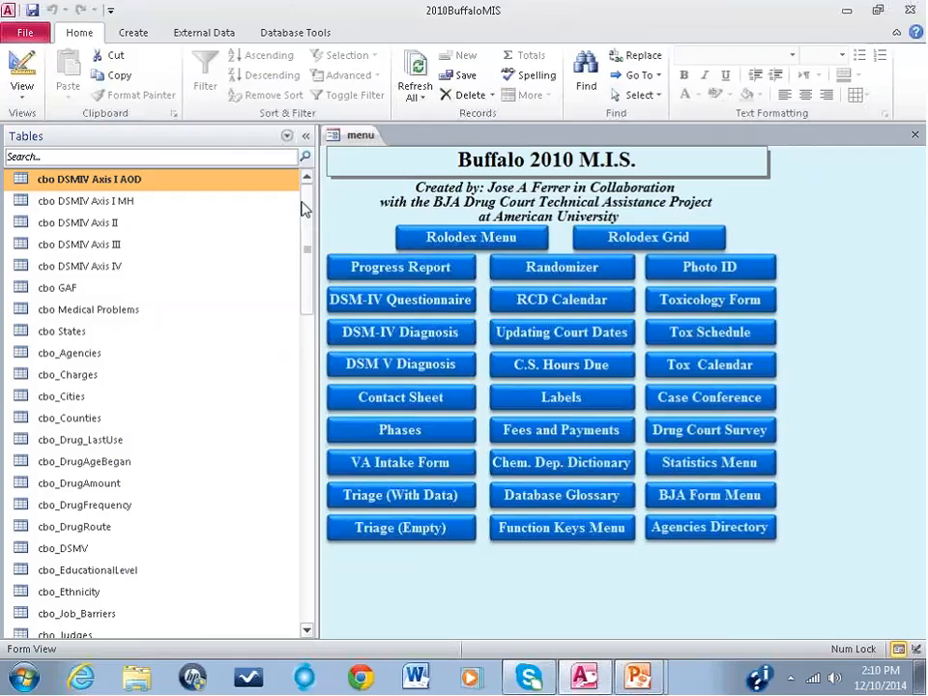
{"action": "mouse_move", "coordinate": [309, 208]}
{"action": "left_mouse_down"}
{"action": "mouse_move", "coordinate": [315, 272]}
{"action": "mouse_move", "coordinate": [300, 435]}
{"action": "mouse_move", "coordinate": [308, 200]}
{"action": "left_mouse_up"}
Step: Search the database's tables for "main"
{"action": "left_click", "coordinate": [160, 157]}
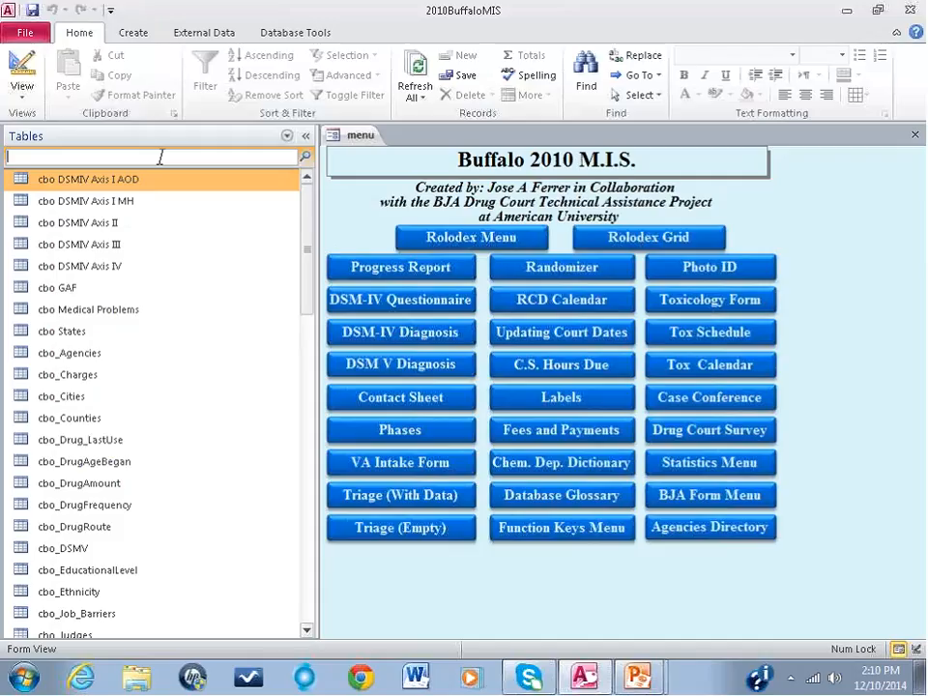
{"action": "type", "text": "makin"}
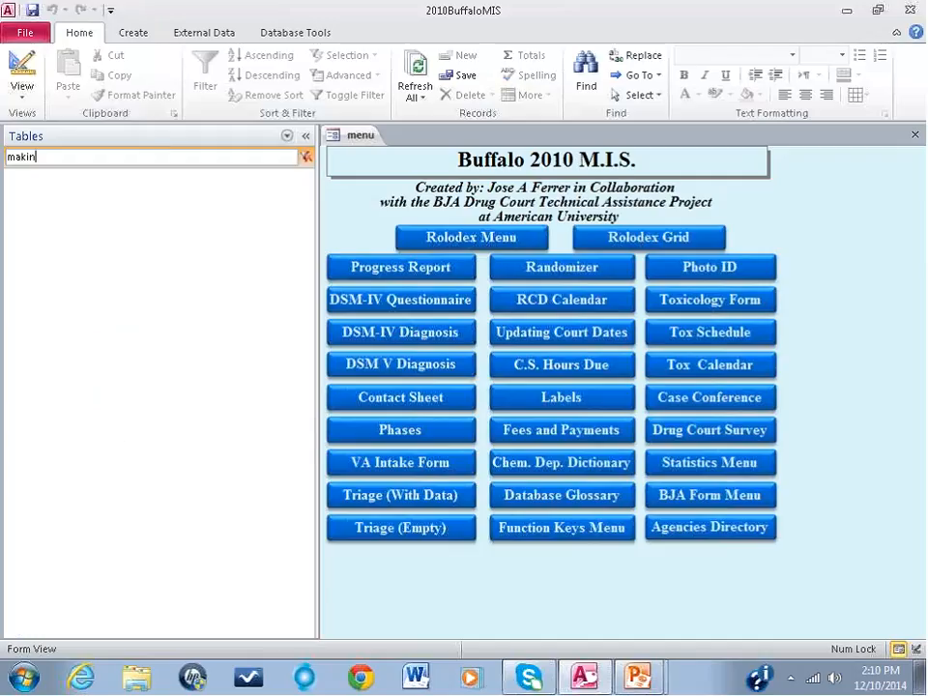
{"action": "key", "text": "BackSpace"}
{"action": "key", "text": "BackSpace"}
{"action": "key", "text": "BackSpace"}
{"action": "type", "text": "in"}
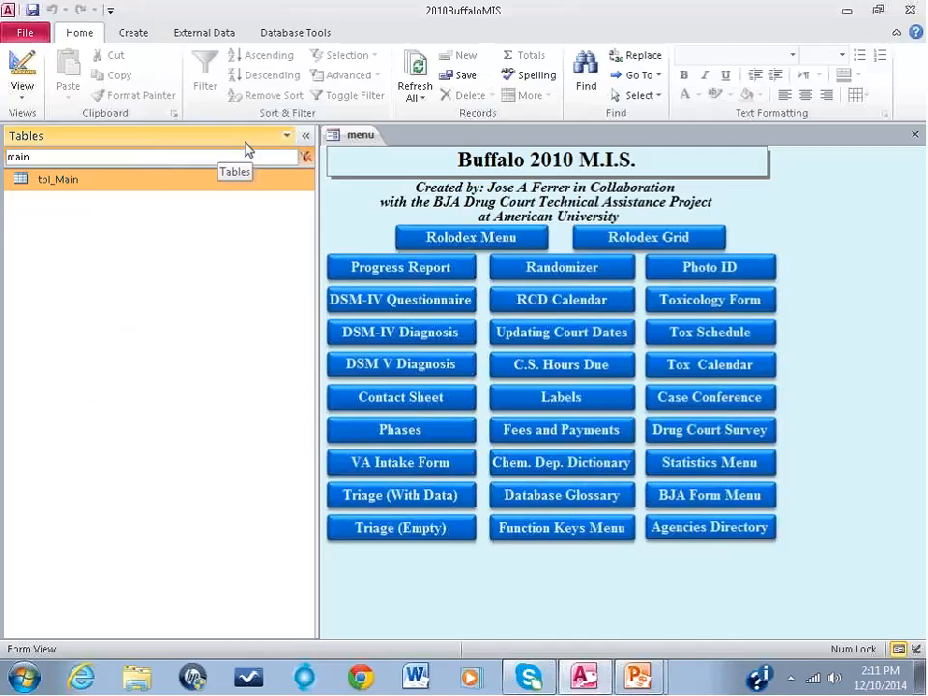
Step: Switch the object list to queries with the "main" search still applied
{"action": "left_click", "coordinate": [286, 136]}
{"action": "left_click", "coordinate": [109, 332]}
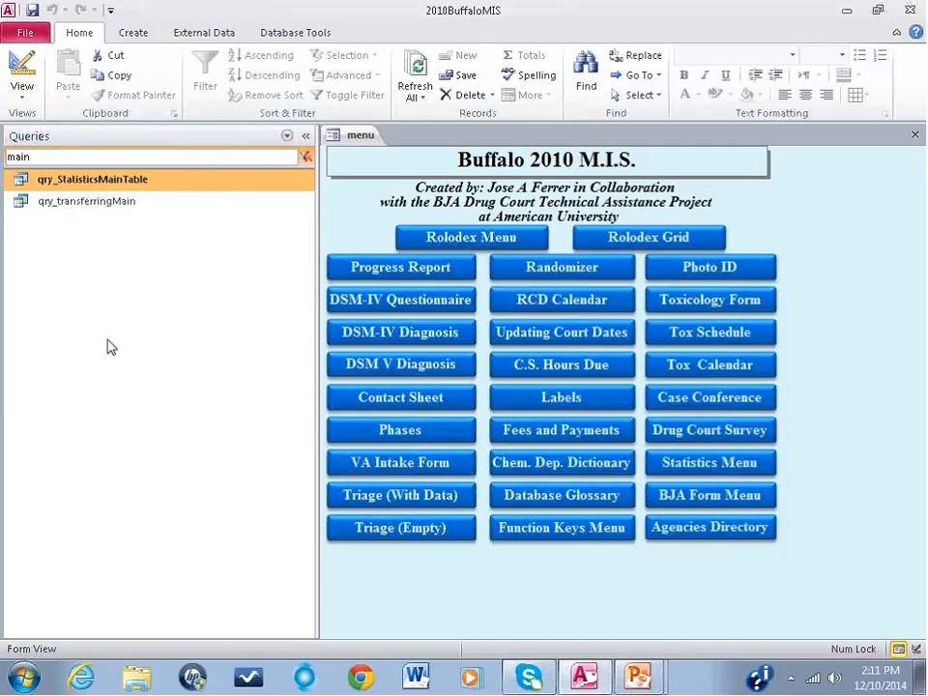
{"action": "left_click", "coordinate": [286, 136]}
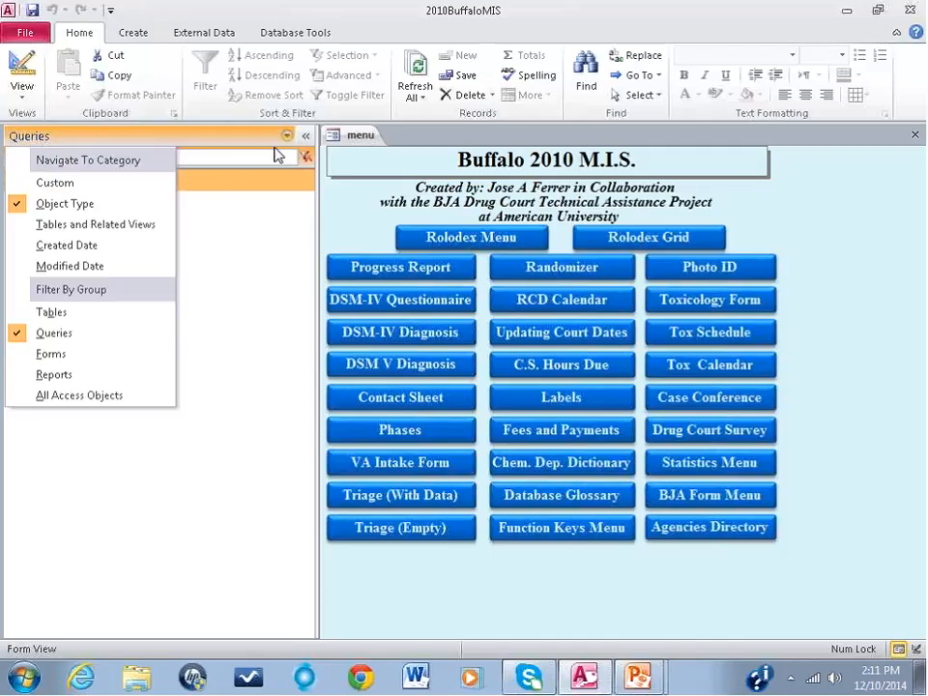
{"action": "left_click", "coordinate": [93, 158]}
{"action": "left_click_drag", "start_coordinate": [93, 158], "coordinate": [5, 159]}
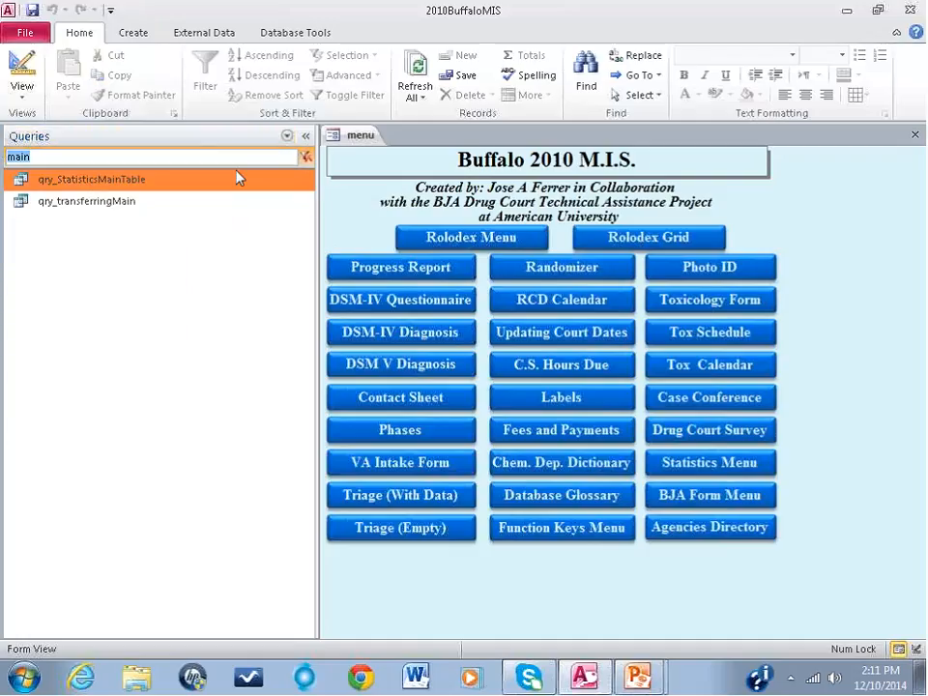
Step: Switch the object list to forms and clear the search text to list every form
{"action": "left_click", "coordinate": [286, 136]}
{"action": "left_click", "coordinate": [81, 355]}
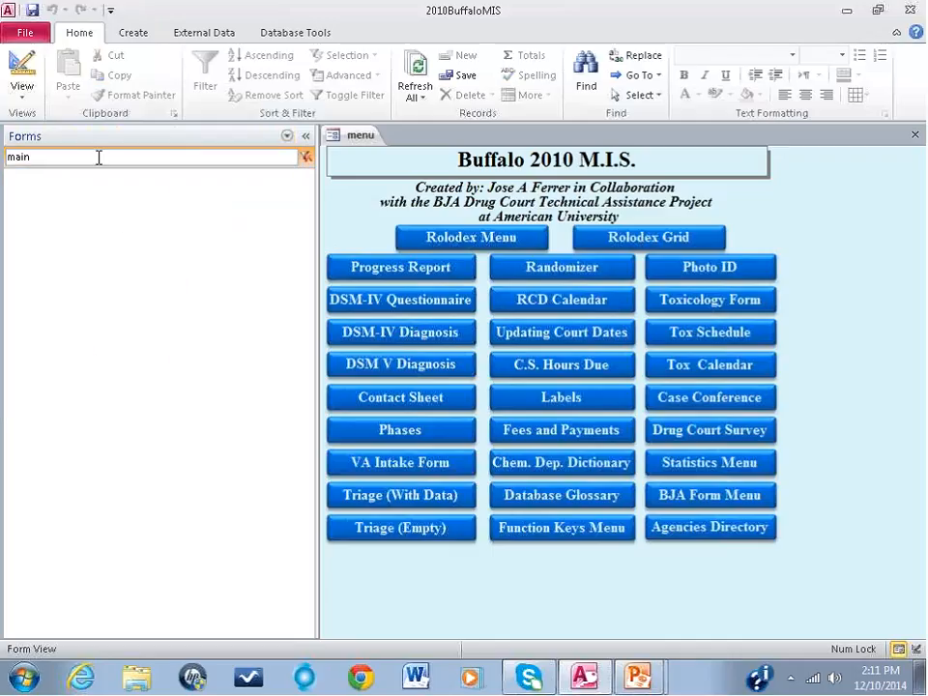
{"action": "key", "text": "BackSpace"}
{"action": "key", "text": "BackSpace"}
{"action": "key", "text": "BackSpace"}
{"action": "key", "text": "BackSpace"}
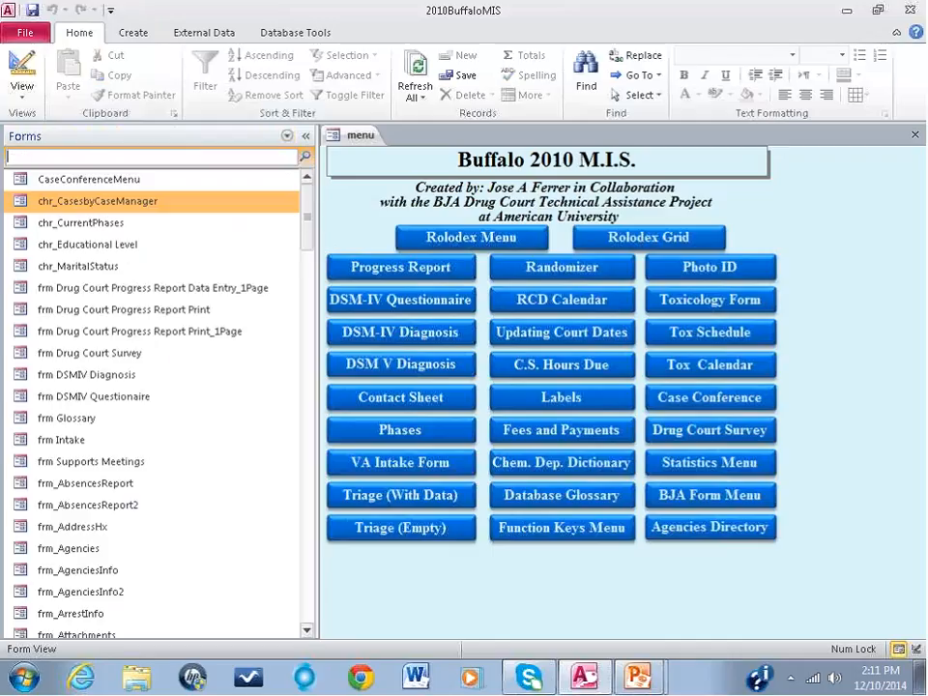
{"action": "mouse_move", "coordinate": [307, 207]}
{"action": "left_mouse_down"}
{"action": "mouse_move", "coordinate": [306, 387]}
{"action": "mouse_move", "coordinate": [304, 201]}
{"action": "left_mouse_up"}
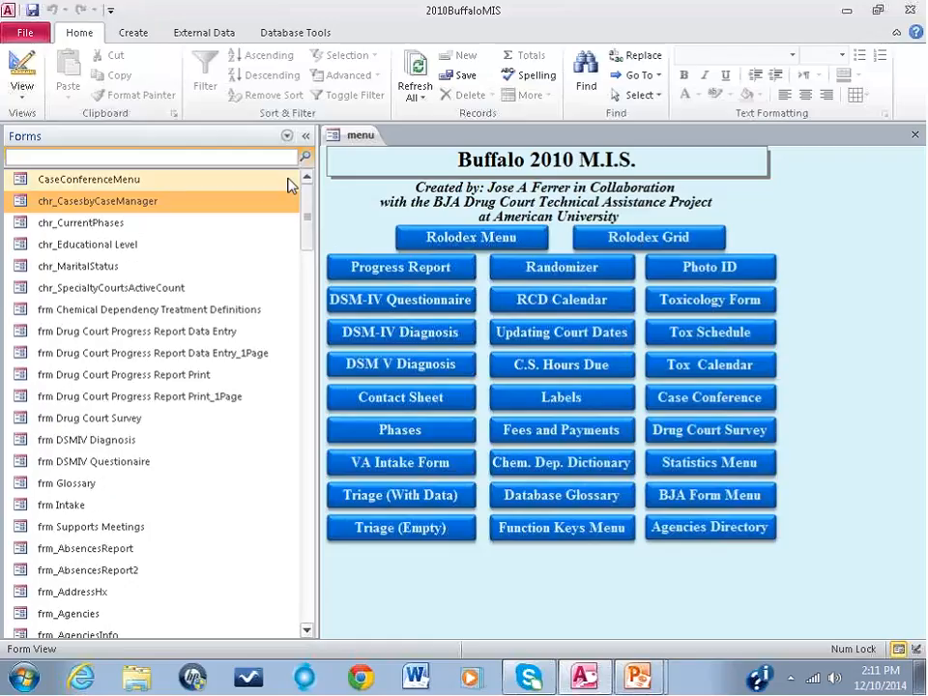
Step: Show all Access objects in the Navigation Pane and look through the list
{"action": "left_click", "coordinate": [288, 139]}
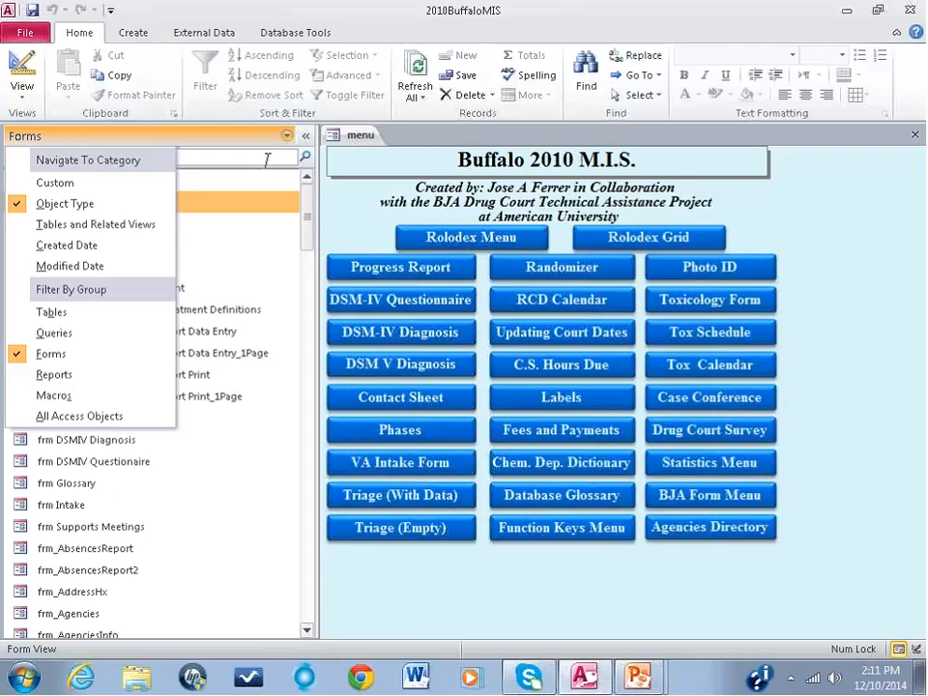
{"action": "left_click", "coordinate": [94, 418]}
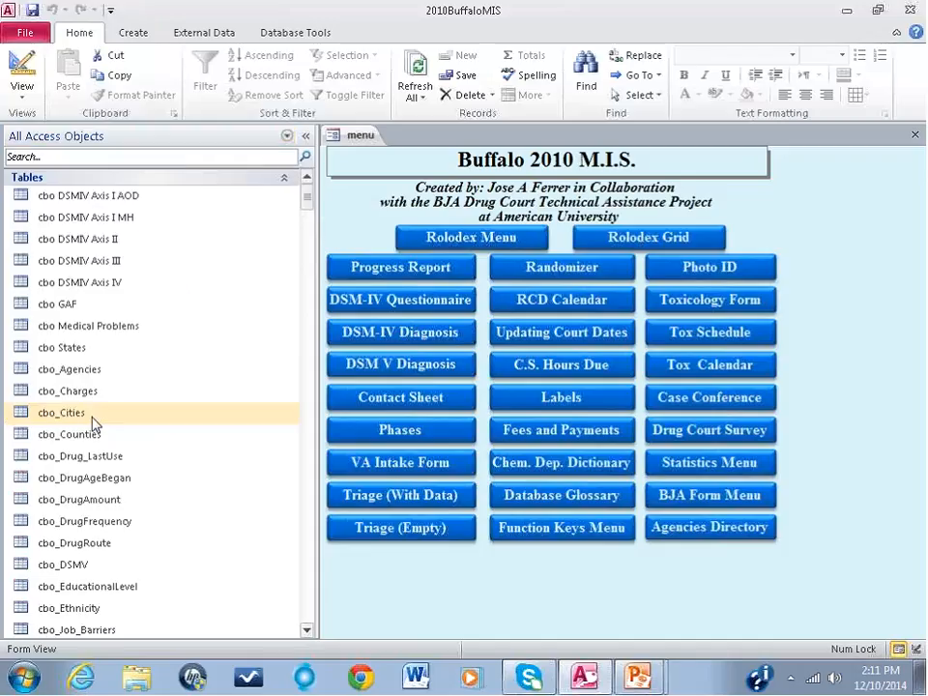
{"action": "mouse_move", "coordinate": [307, 203]}
{"action": "left_mouse_down"}
{"action": "mouse_move", "coordinate": [295, 317]}
{"action": "mouse_move", "coordinate": [292, 605]}
{"action": "mouse_move", "coordinate": [307, 197]}
{"action": "left_mouse_up"}
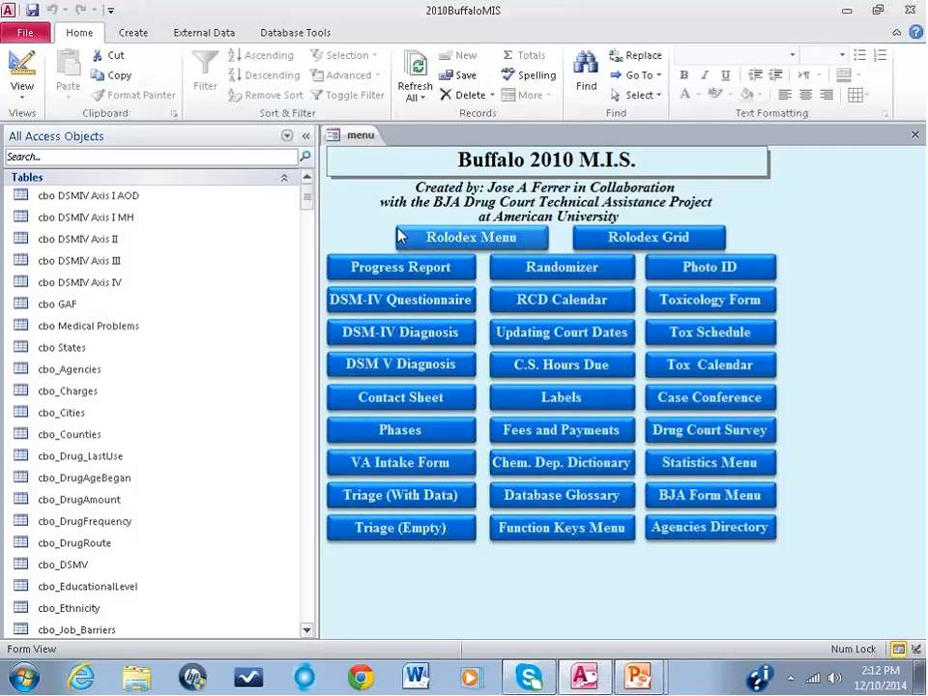
Step: Open the Rolodex Menu form, then limit the object list to forms and search for "rolo"
{"action": "left_click", "coordinate": [440, 237]}
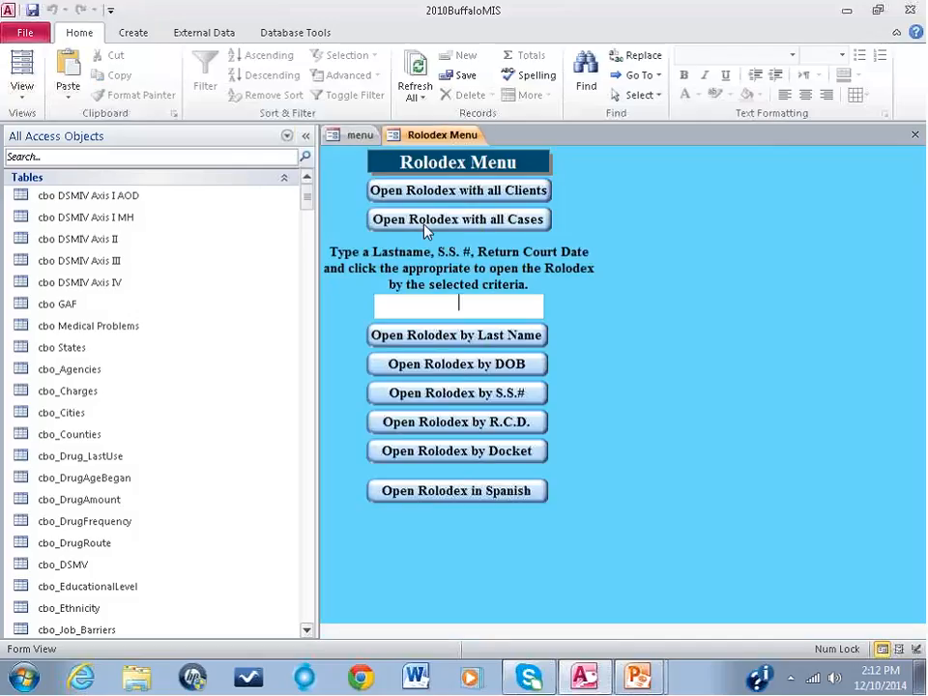
{"action": "left_click", "coordinate": [286, 136]}
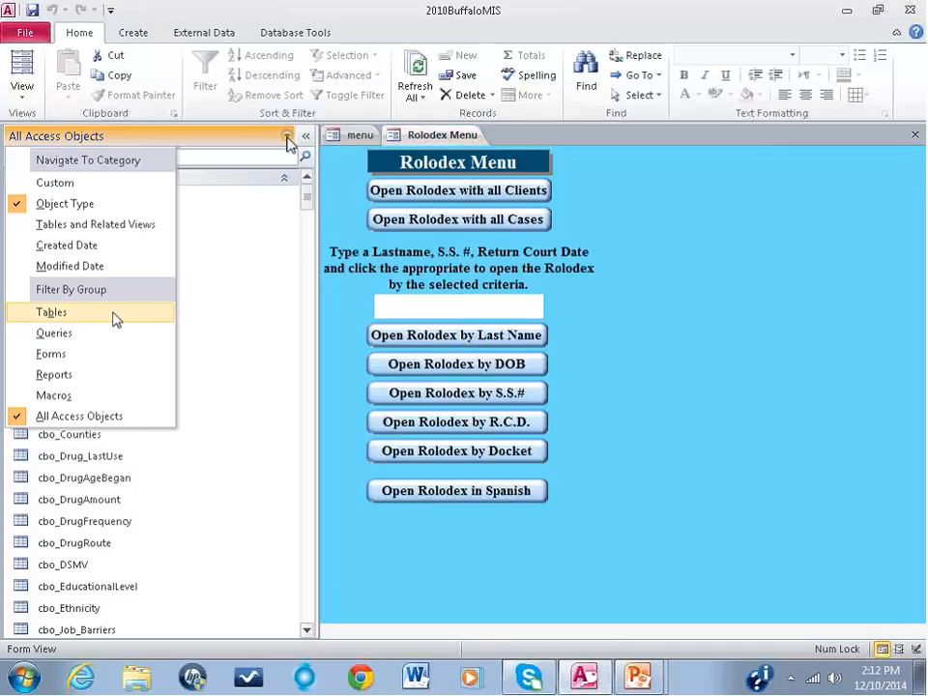
{"action": "left_click", "coordinate": [95, 354]}
{"action": "left_click", "coordinate": [73, 154]}
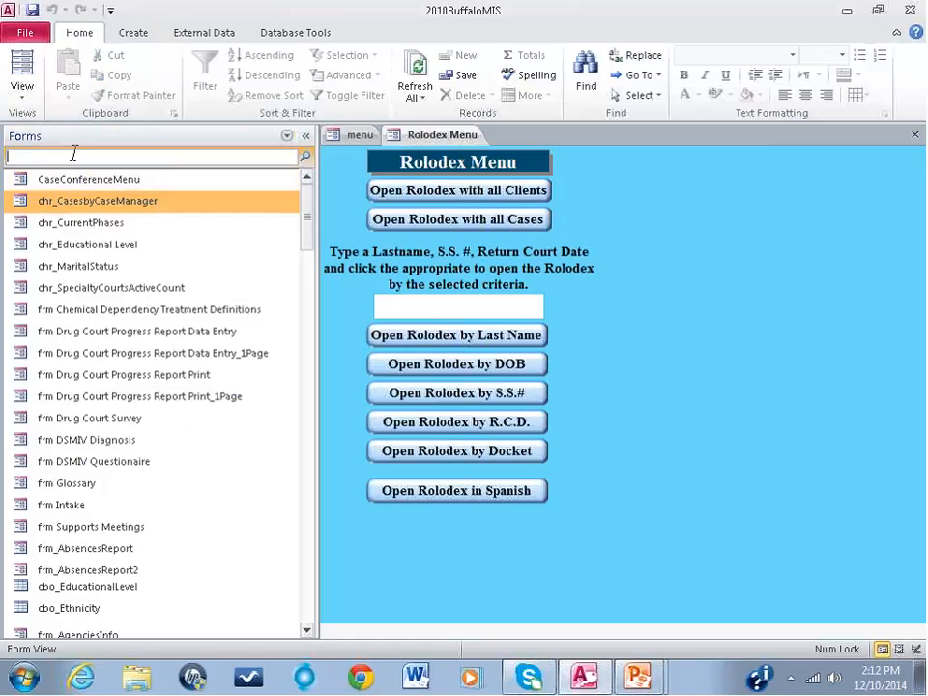
{"action": "type", "text": "rolo"}
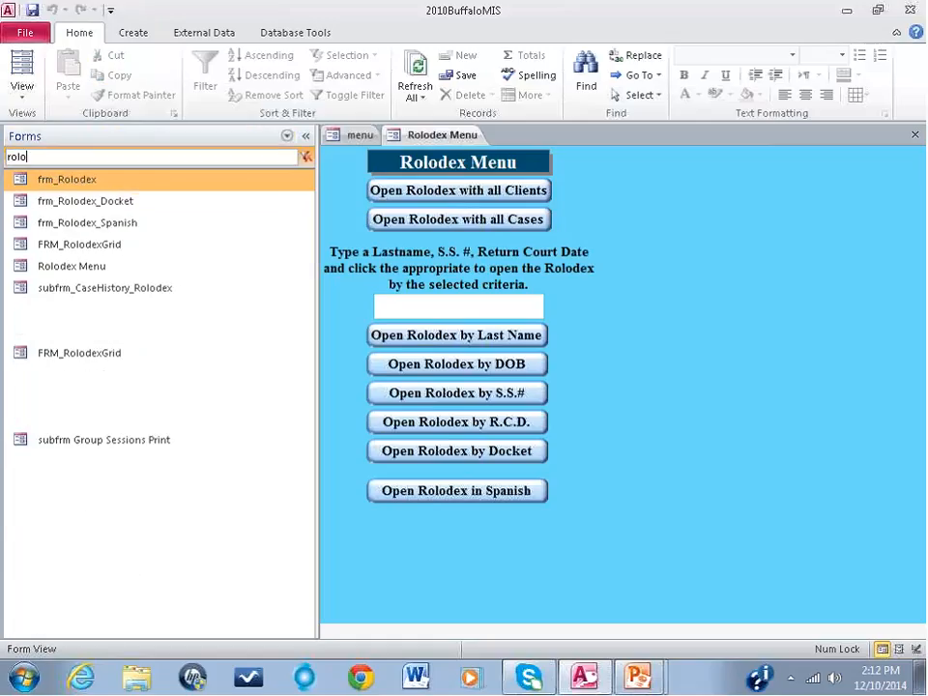
Step: Compare the Rolodex form names in the object list with the options on the Rolodex Menu form
{"action": "left_click", "coordinate": [77, 220]}
{"action": "key", "text": "Up"}
{"action": "key", "text": "Up"}
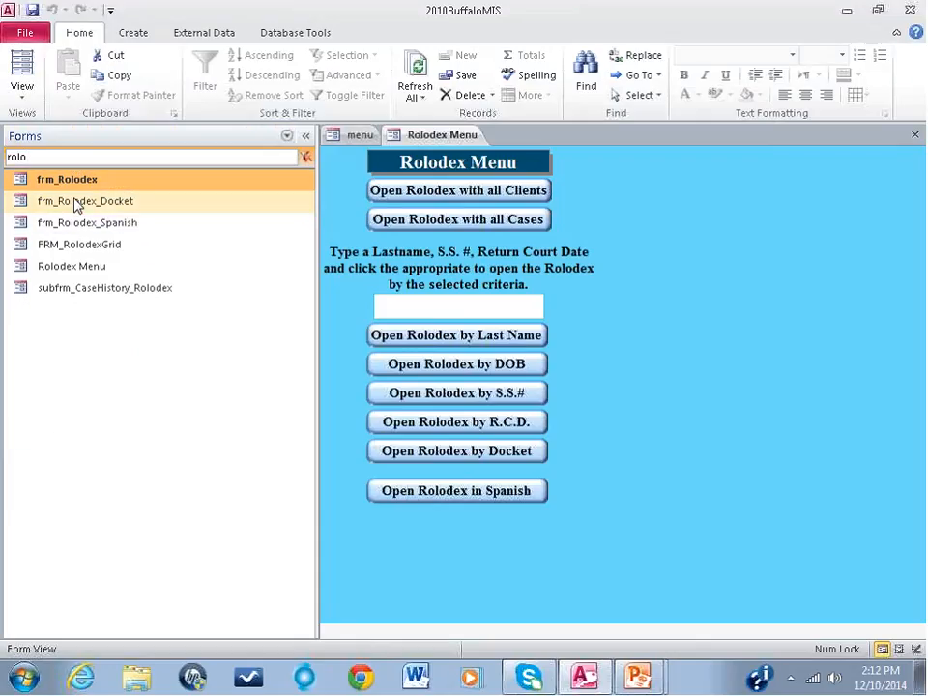
{"action": "left_click", "coordinate": [77, 203]}
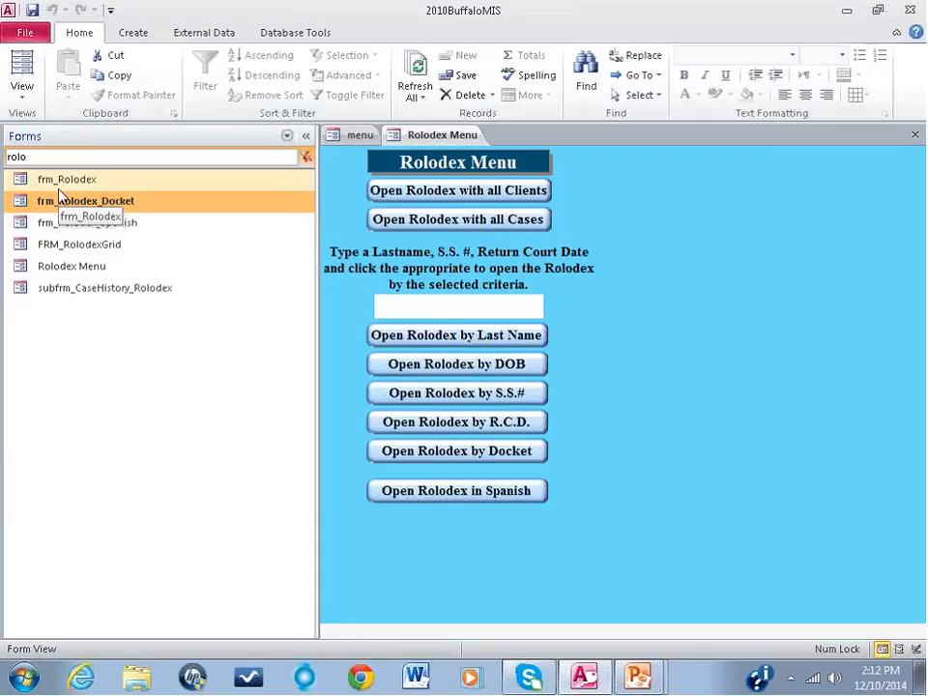
{"action": "left_click", "coordinate": [58, 181]}
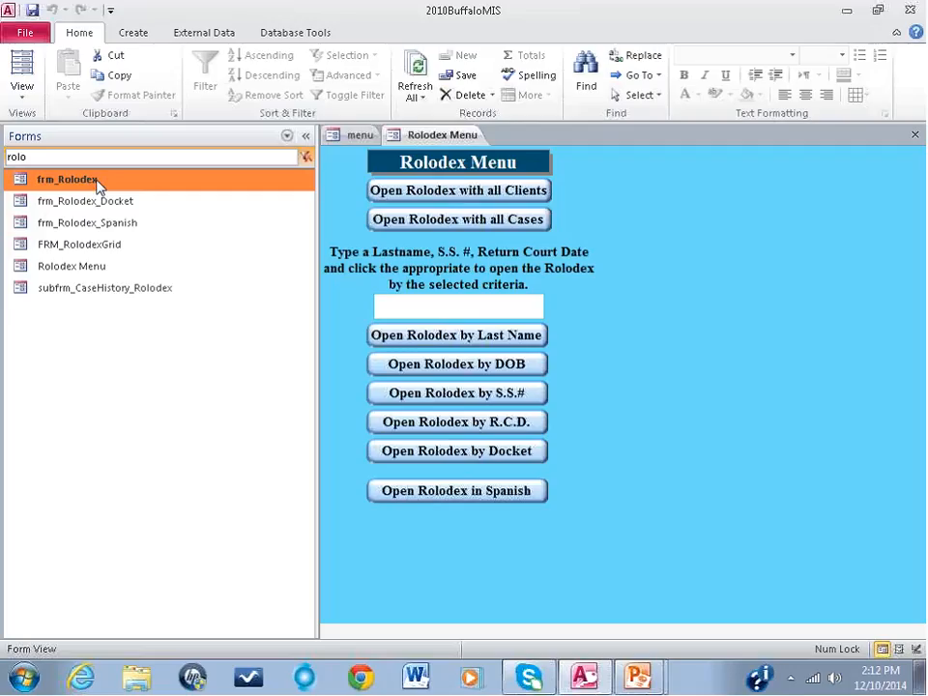
{"action": "left_click", "coordinate": [404, 193]}
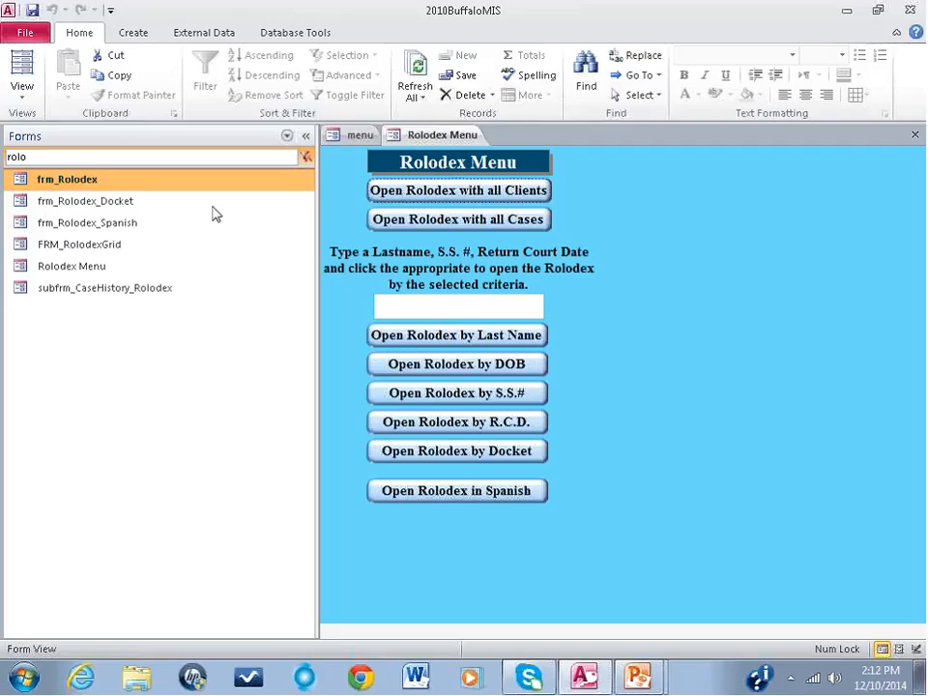
{"action": "left_click", "coordinate": [118, 203]}
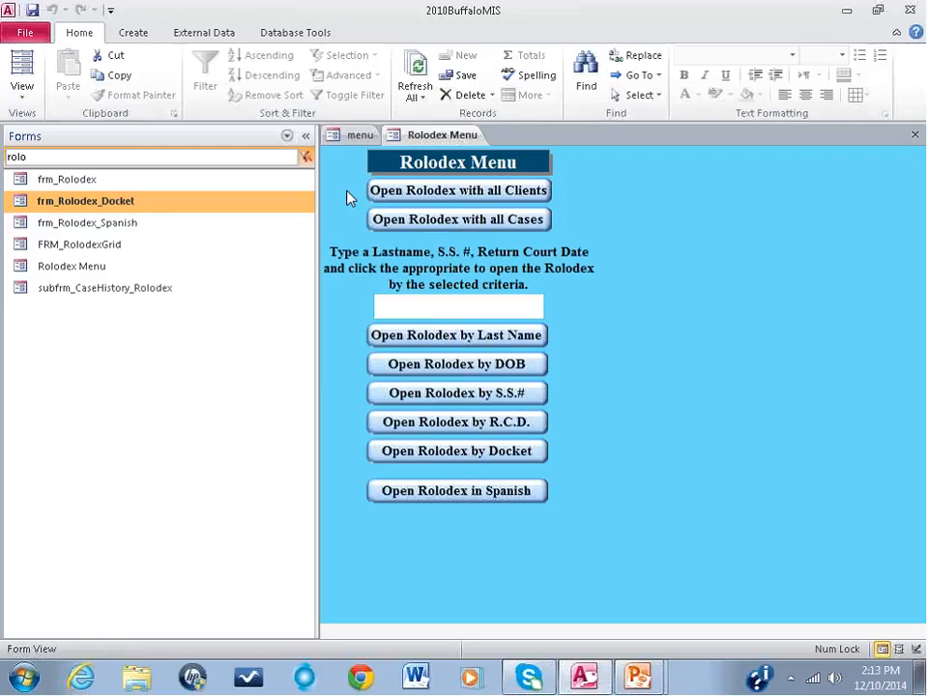
Step: Open the frm_Rolodex form in Design View and collapse the Navigation Pane
{"action": "left_click", "coordinate": [74, 181]}
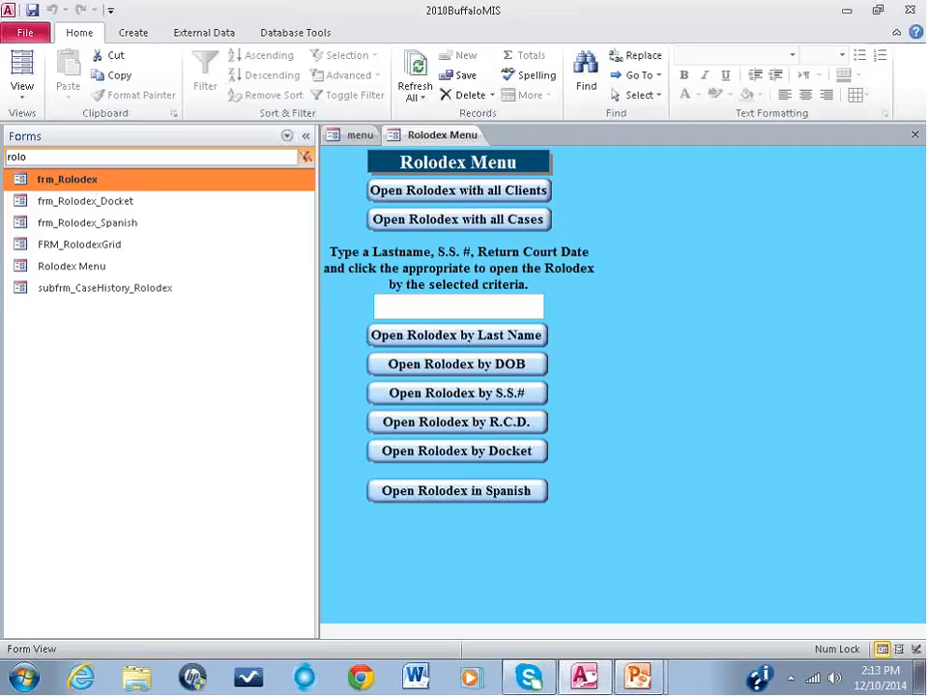
{"action": "right_click", "coordinate": [80, 185]}
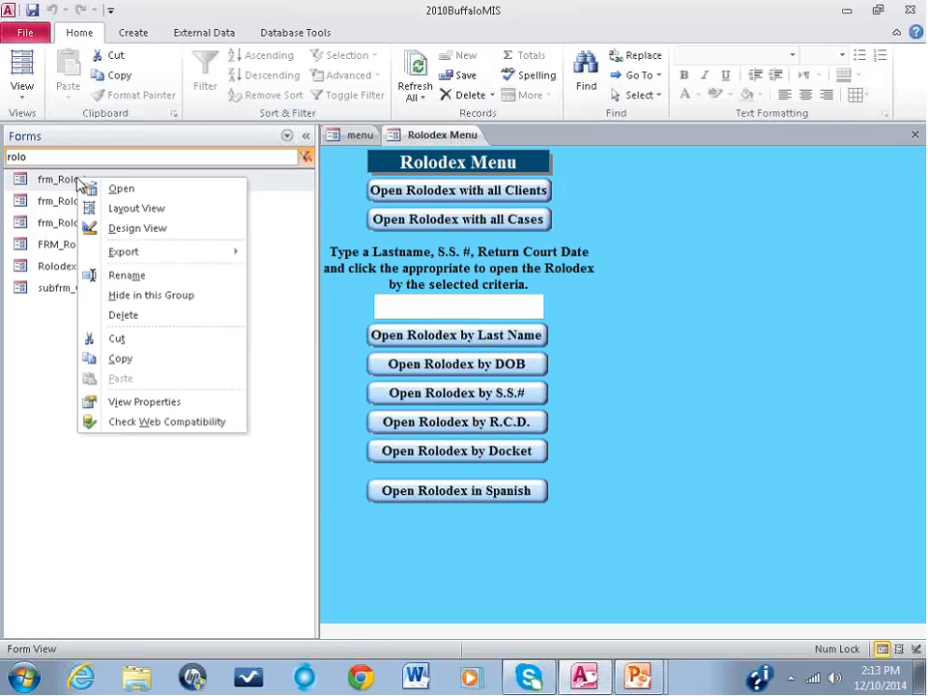
{"action": "left_click", "coordinate": [123, 232]}
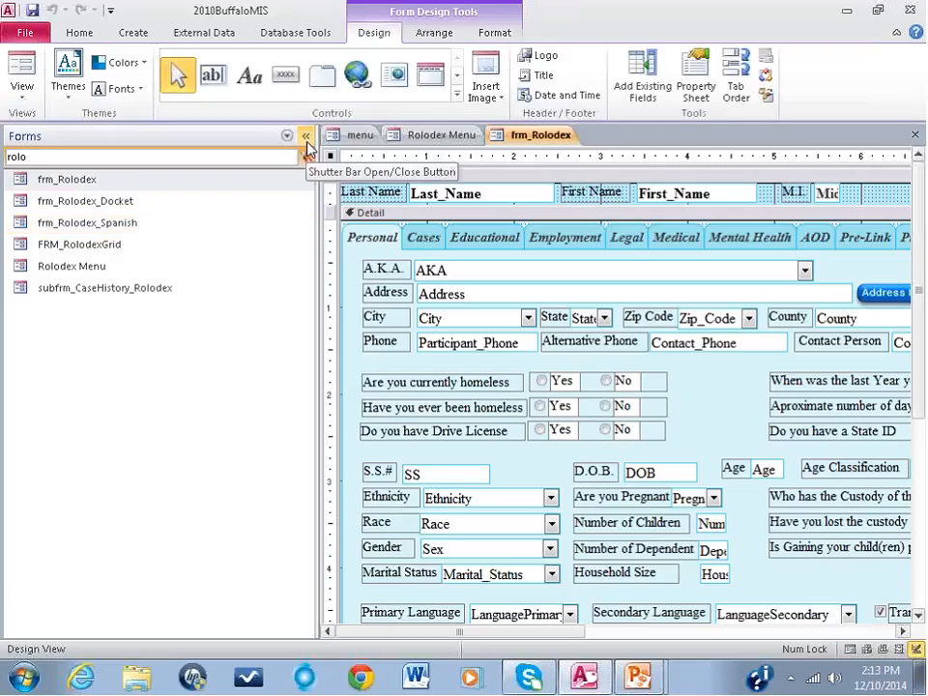
{"action": "left_click", "coordinate": [305, 137]}
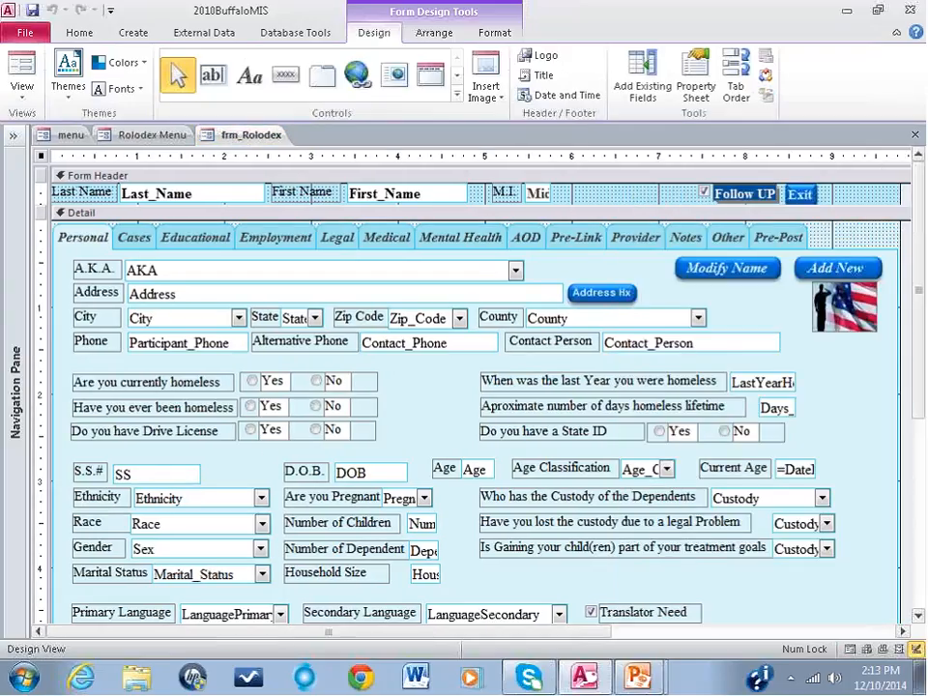
Step: Display the form's Property Sheet, look through its property categories, and highlight the Record Source entry among all properties
{"action": "left_click", "coordinate": [701, 77]}
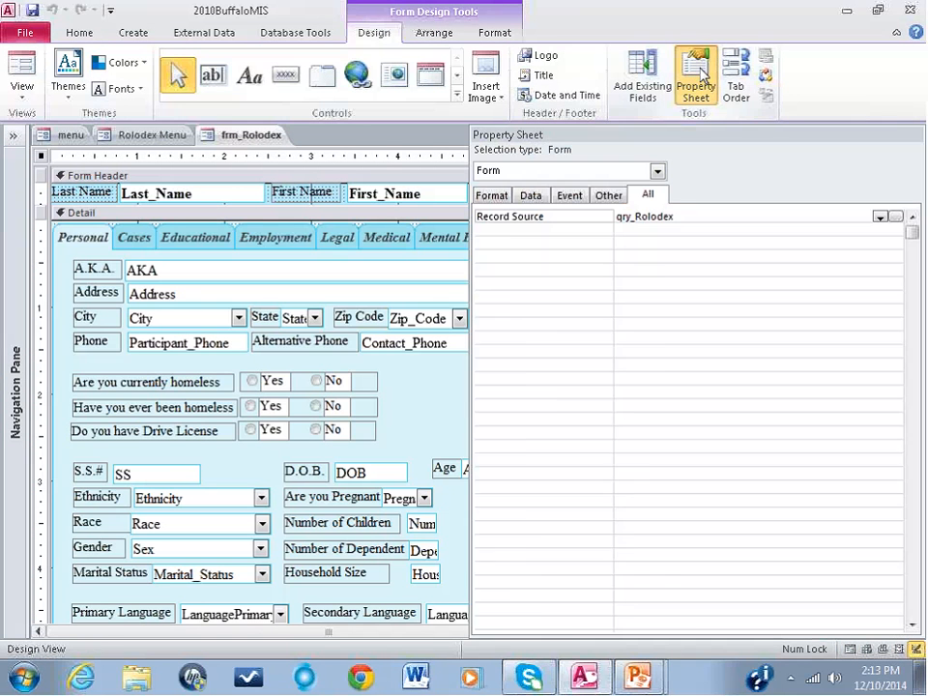
{"action": "left_click", "coordinate": [491, 195]}
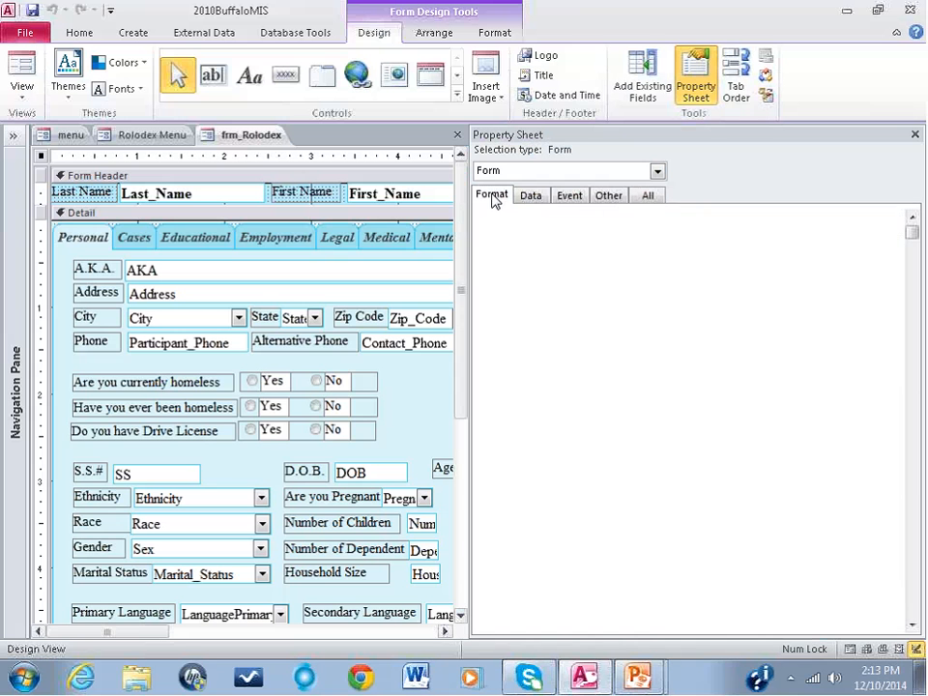
{"action": "left_click", "coordinate": [530, 196]}
{"action": "left_click", "coordinate": [572, 195]}
{"action": "left_click", "coordinate": [648, 195]}
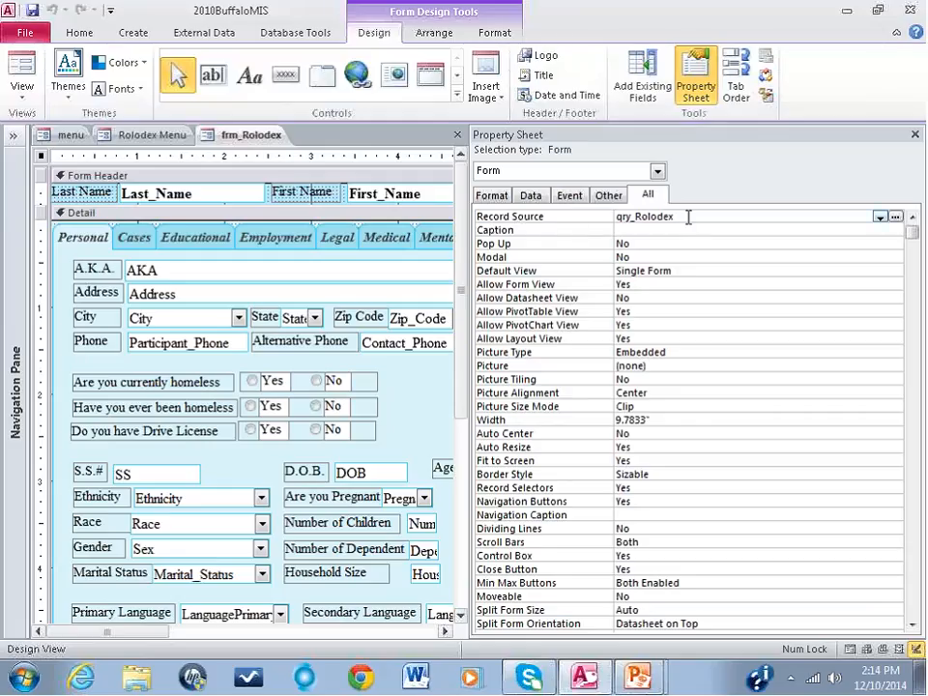
{"action": "left_click_drag", "start_coordinate": [688, 217], "coordinate": [613, 215]}
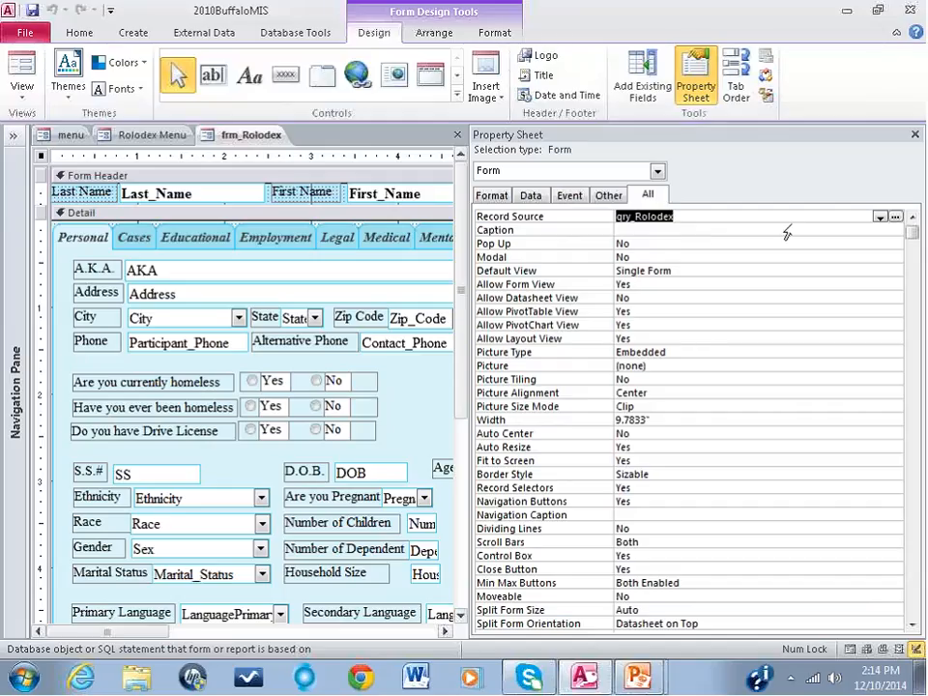
Step: Expand the Navigation Pane, limit the object list to queries, search for "rolo", and select qry_Rolodex
{"action": "left_click", "coordinate": [20, 269]}
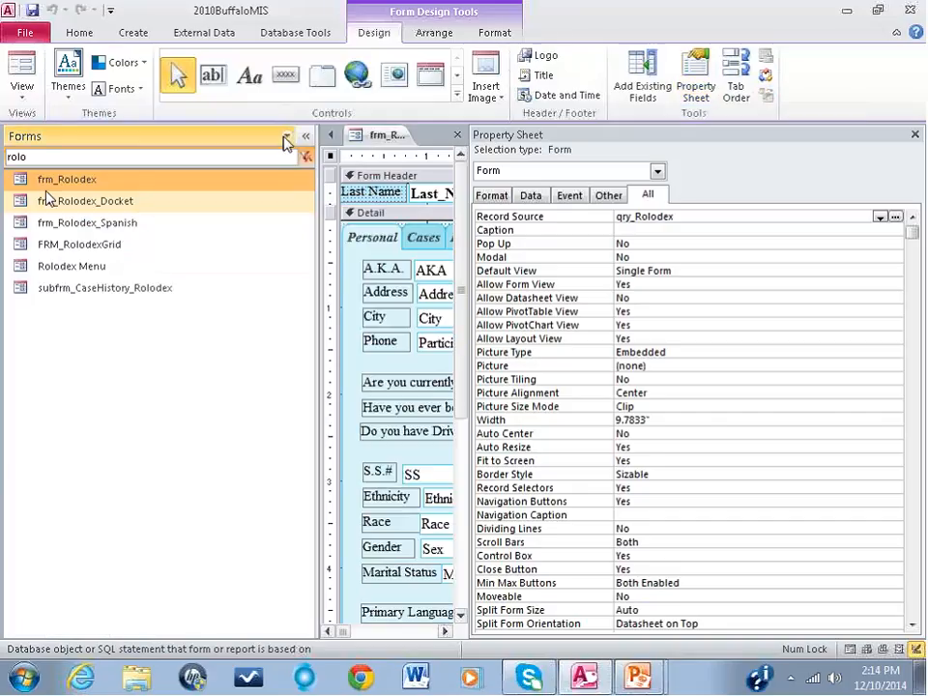
{"action": "left_click", "coordinate": [286, 136]}
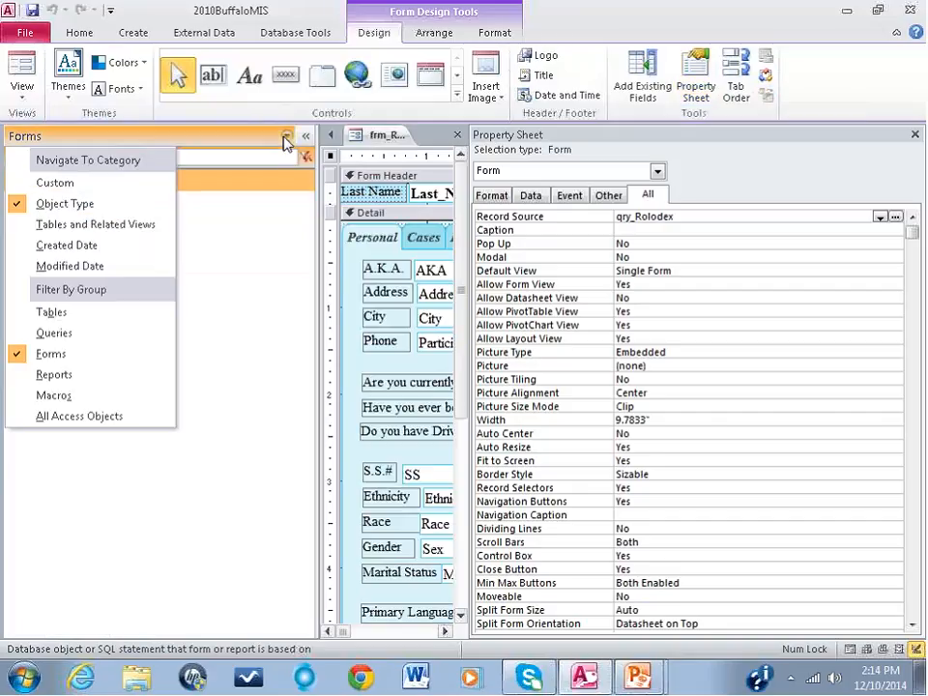
{"action": "left_click", "coordinate": [76, 333]}
{"action": "type", "text": "rolo"}
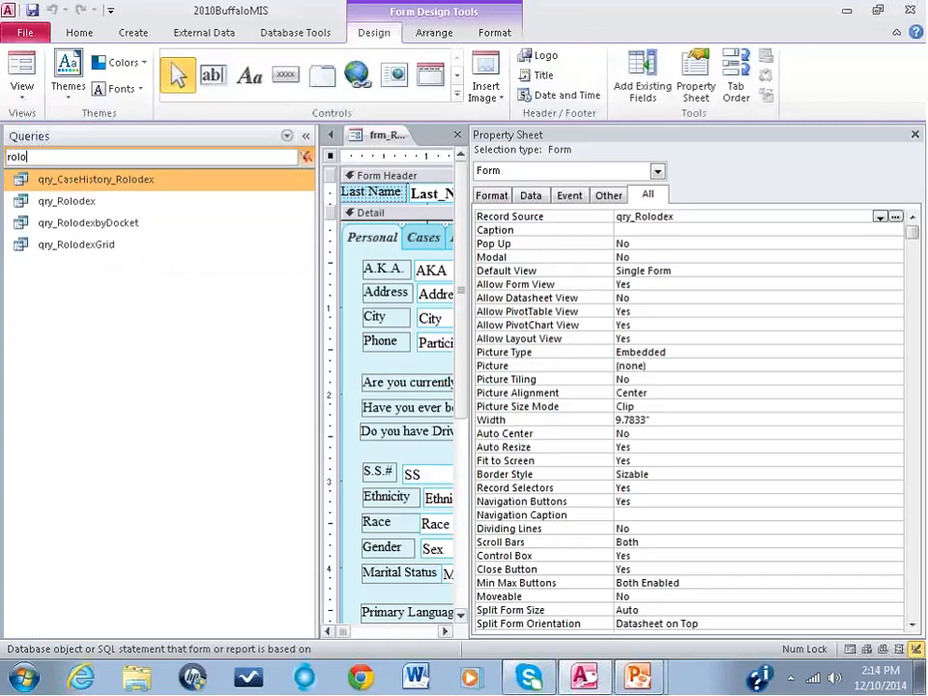
{"action": "left_click", "coordinate": [70, 203]}
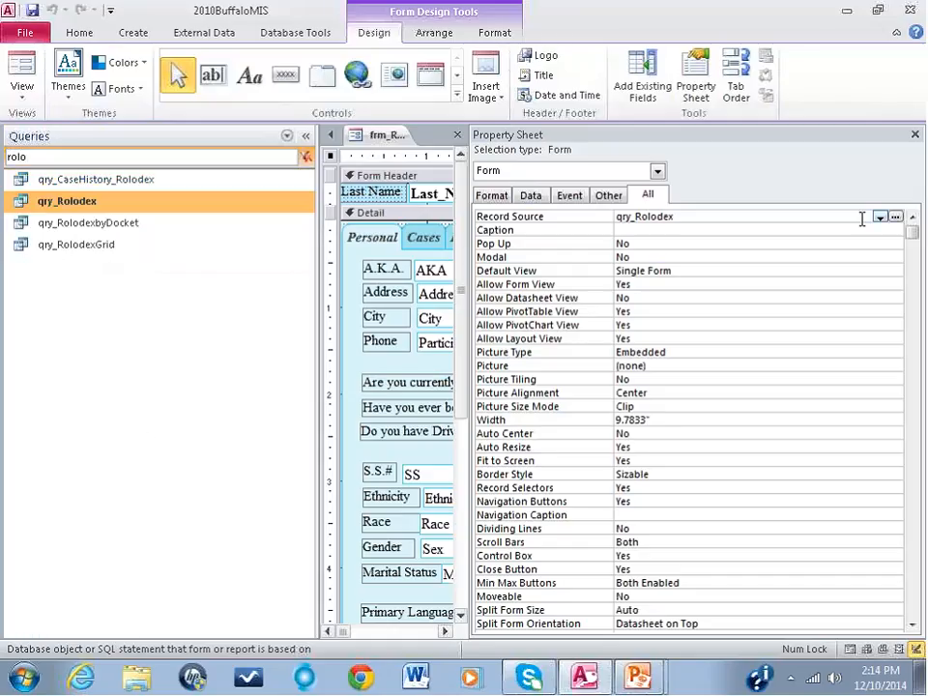
Step: Open the form's Record Source query in the Query Builder without its Property Sheet and look through its records in Datasheet View
{"action": "left_click", "coordinate": [896, 216]}
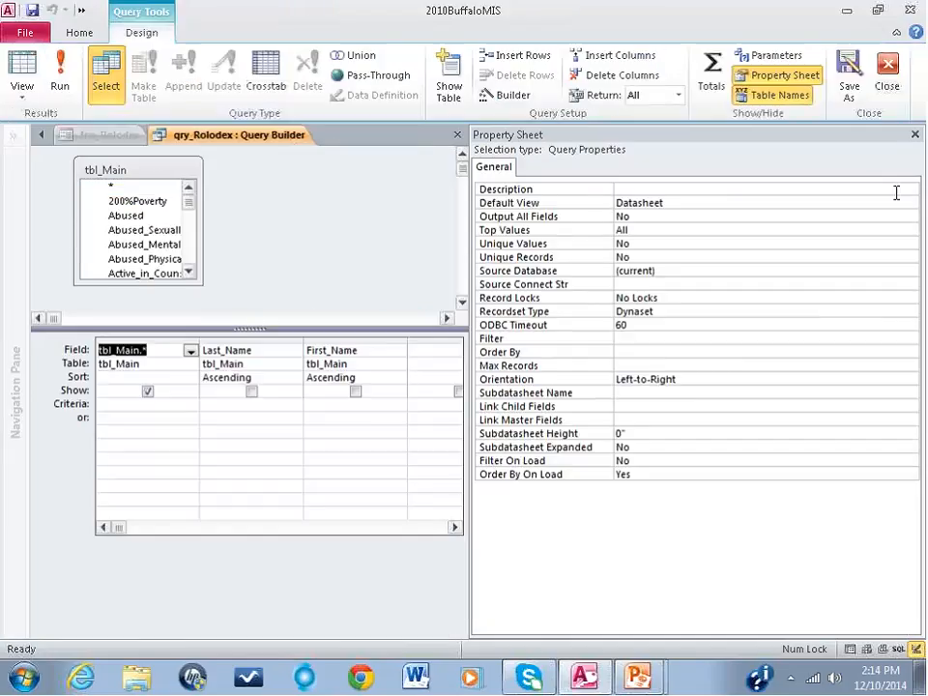
{"action": "key", "text": "F4"}
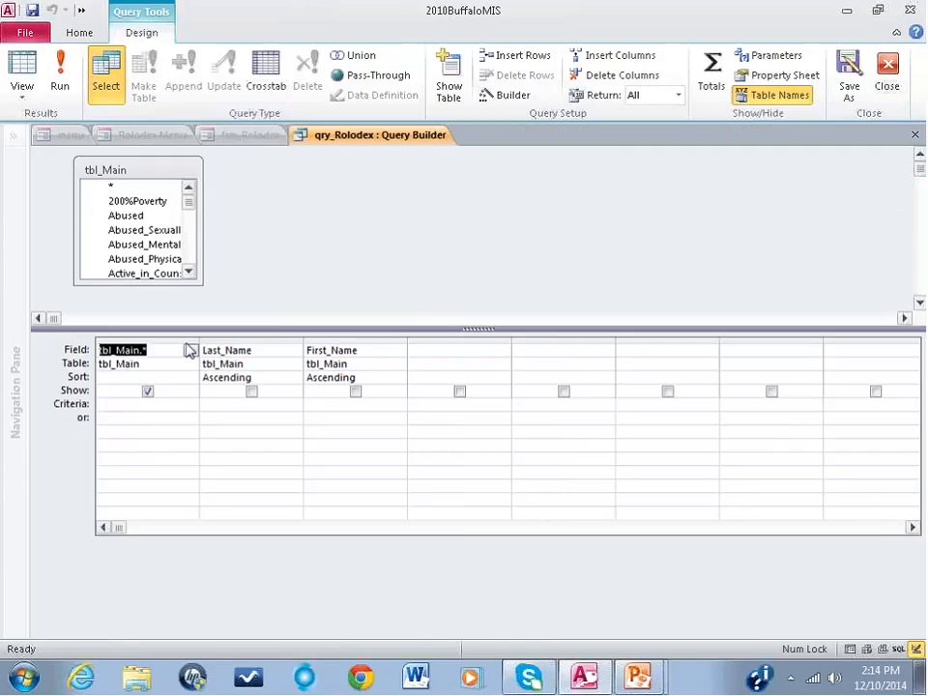
{"action": "left_click", "coordinate": [22, 69]}
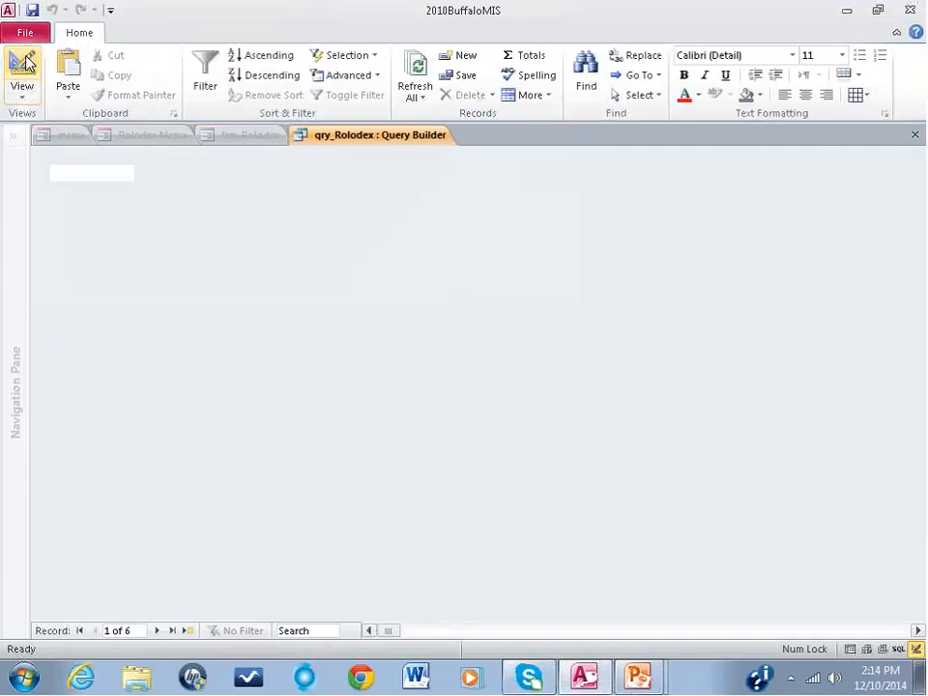
{"action": "left_click", "coordinate": [390, 633]}
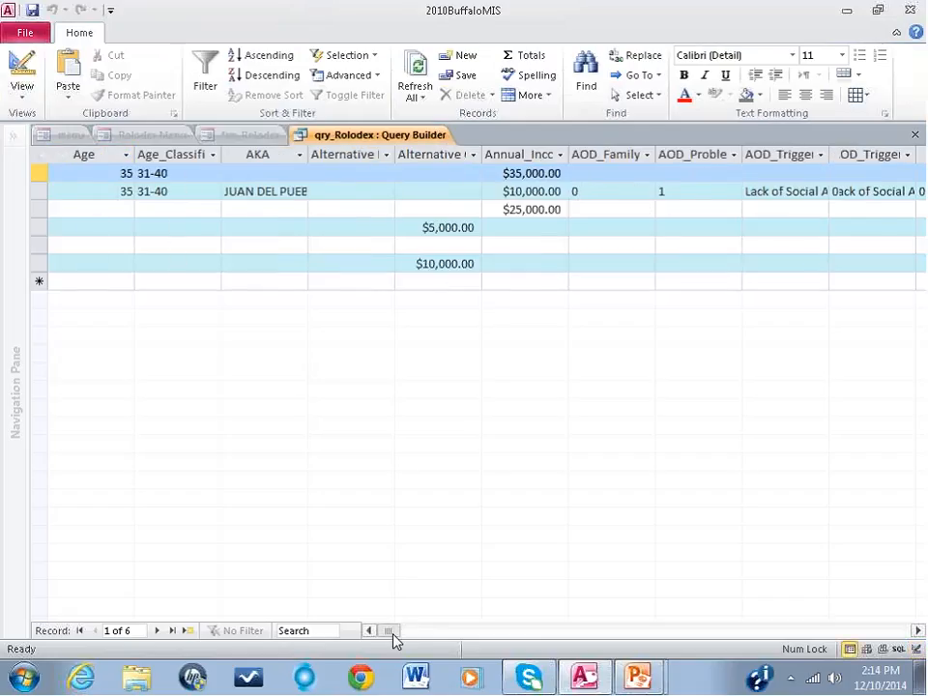
{"action": "mouse_move", "coordinate": [393, 638]}
{"action": "left_mouse_down"}
{"action": "mouse_move", "coordinate": [635, 642]}
{"action": "mouse_move", "coordinate": [388, 638]}
{"action": "left_mouse_up"}
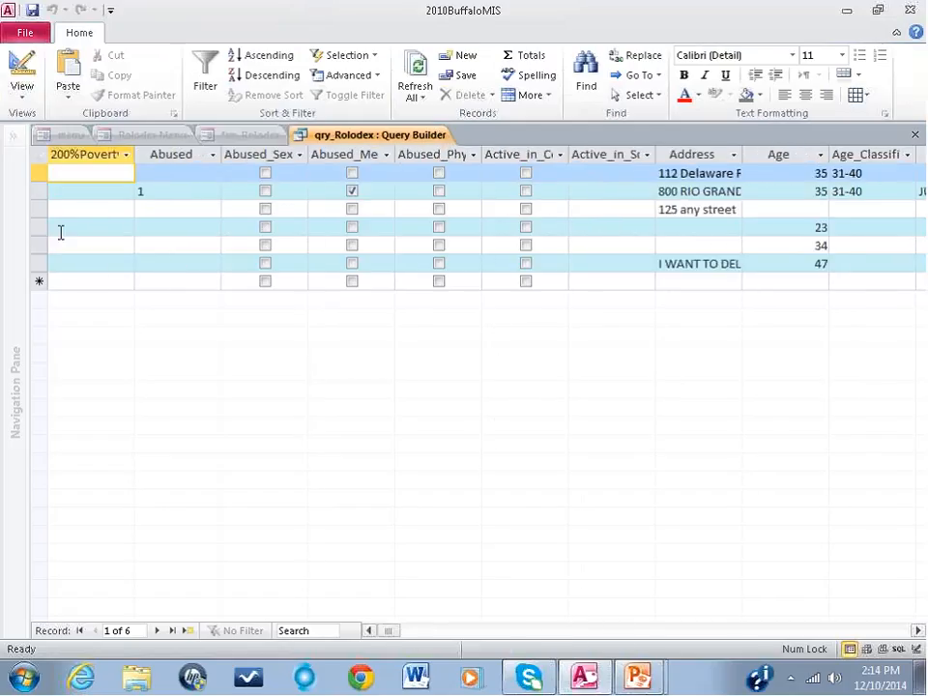
{"action": "left_click", "coordinate": [25, 65]}
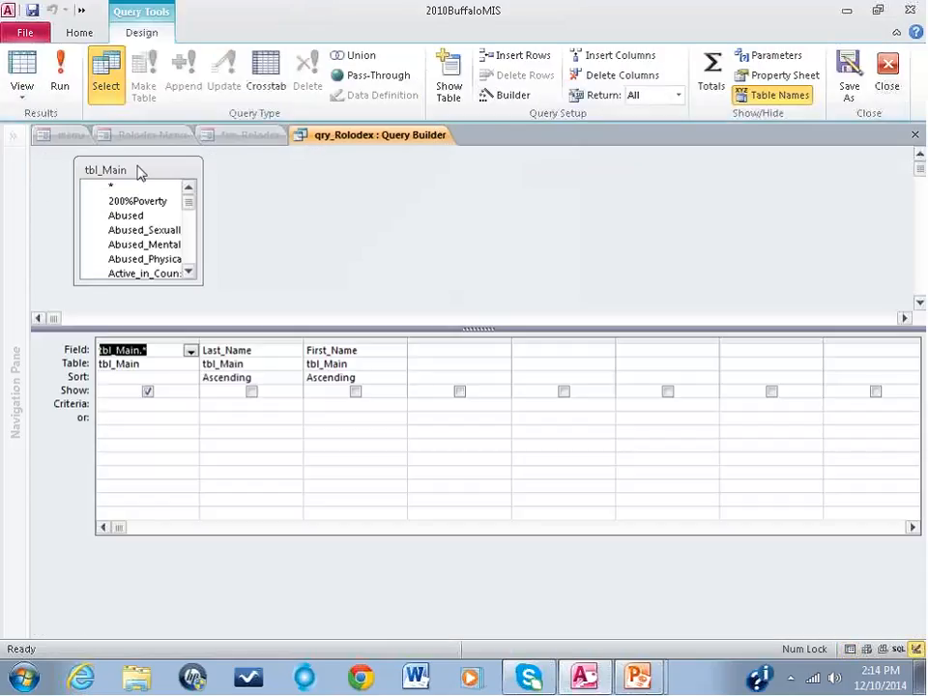
Step: Reposition the tbl_Main field list and remove all existing field columns from the query's design grid
{"action": "left_click_drag", "start_coordinate": [243, 173], "coordinate": [218, 174]}
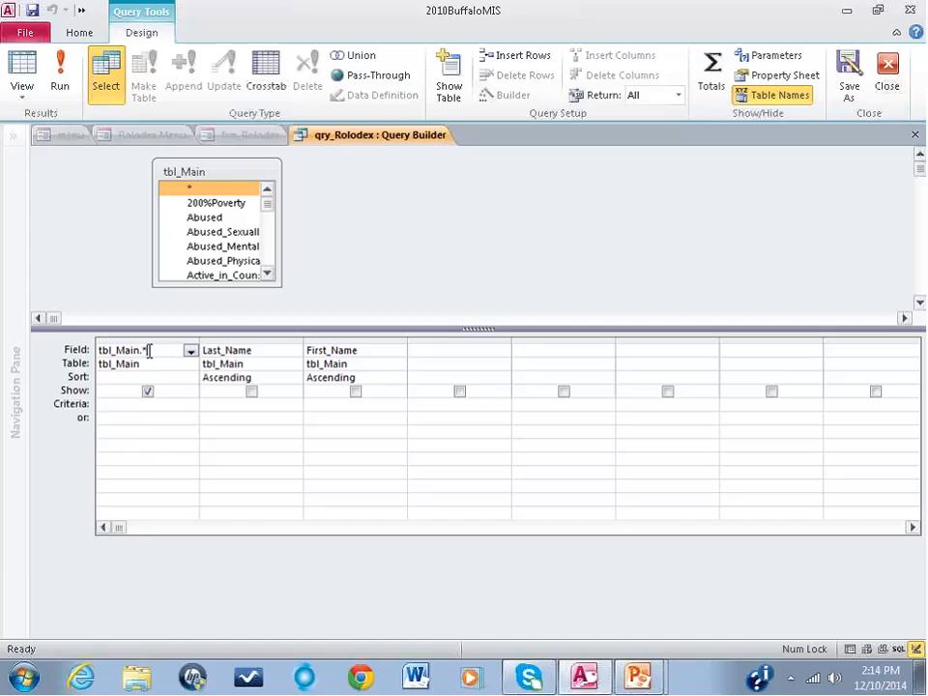
{"action": "left_click", "coordinate": [148, 350]}
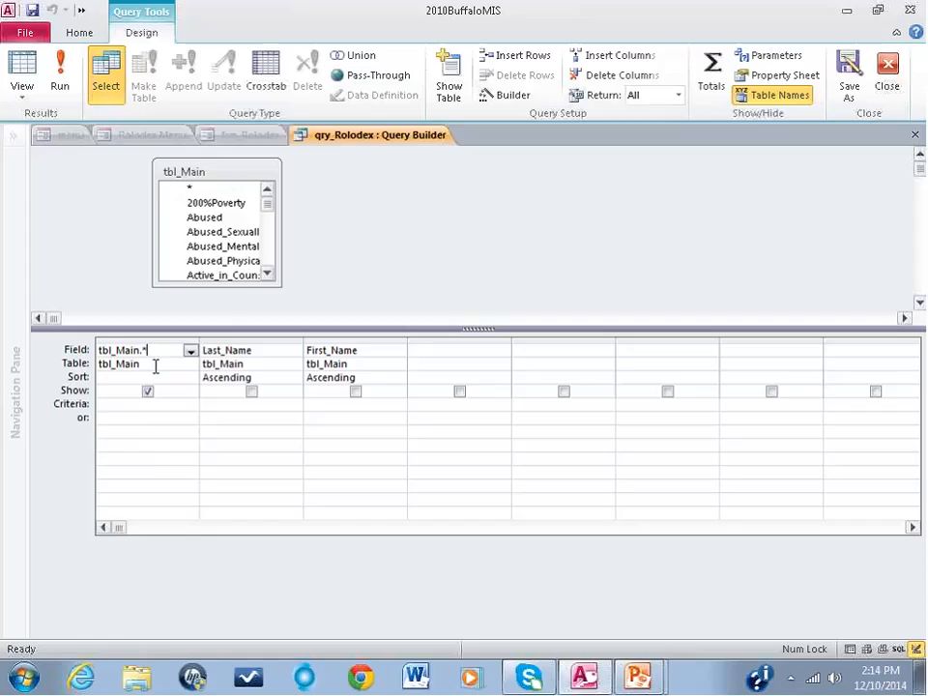
{"action": "left_click_drag", "start_coordinate": [151, 351], "coordinate": [144, 351]}
{"action": "left_click_drag", "start_coordinate": [140, 338], "coordinate": [322, 329]}
{"action": "key", "text": "Delete"}
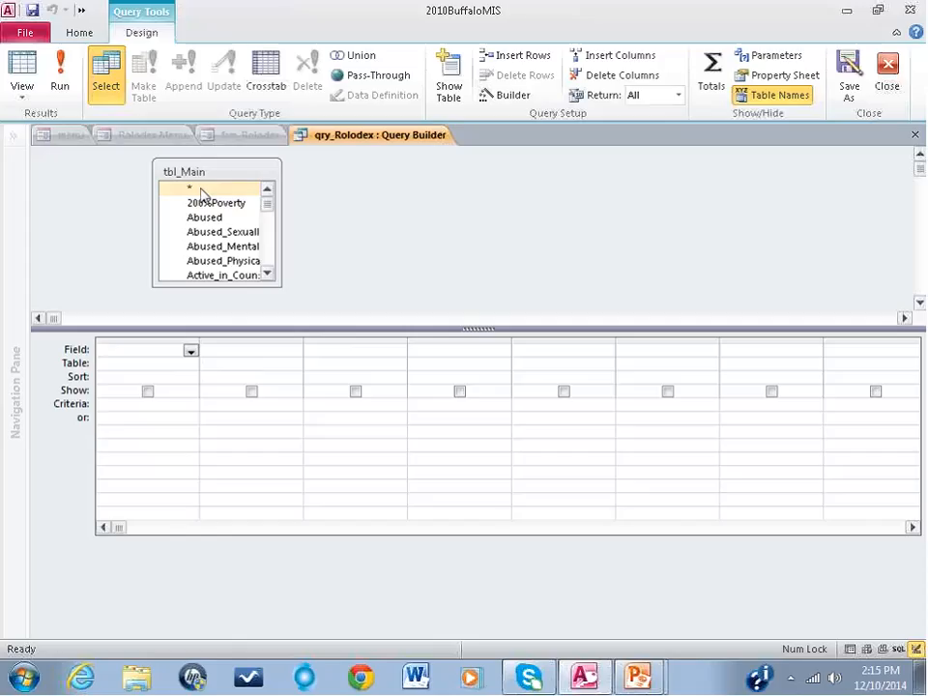
Step: Add the all-fields asterisk of tbl_Main to the first query column and check the results in Datasheet View
{"action": "left_click_drag", "start_coordinate": [201, 189], "coordinate": [145, 350]}
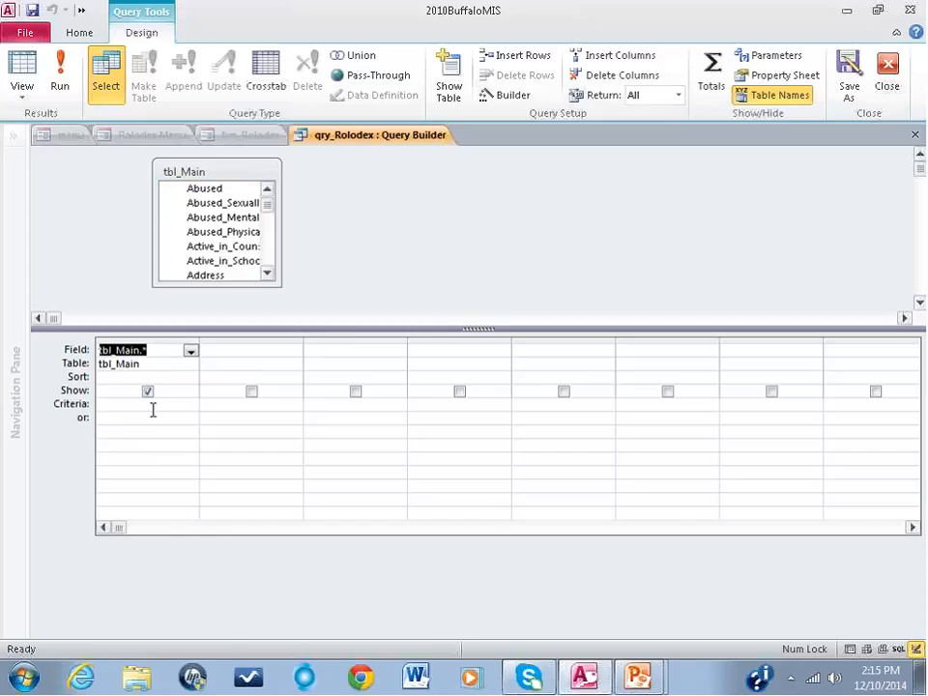
{"action": "left_click", "coordinate": [23, 70]}
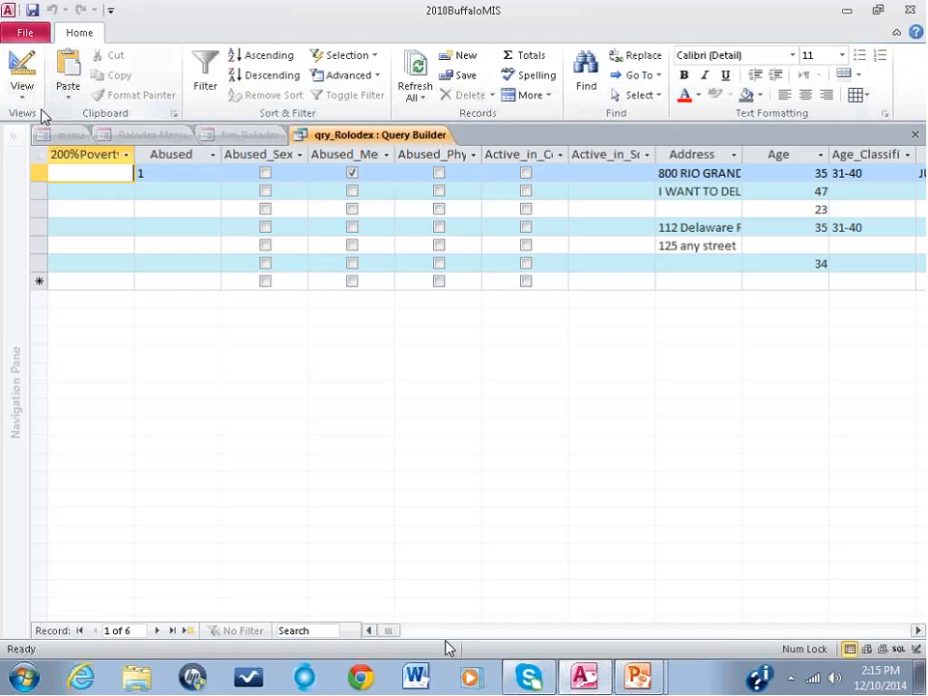
{"action": "left_click", "coordinate": [19, 66]}
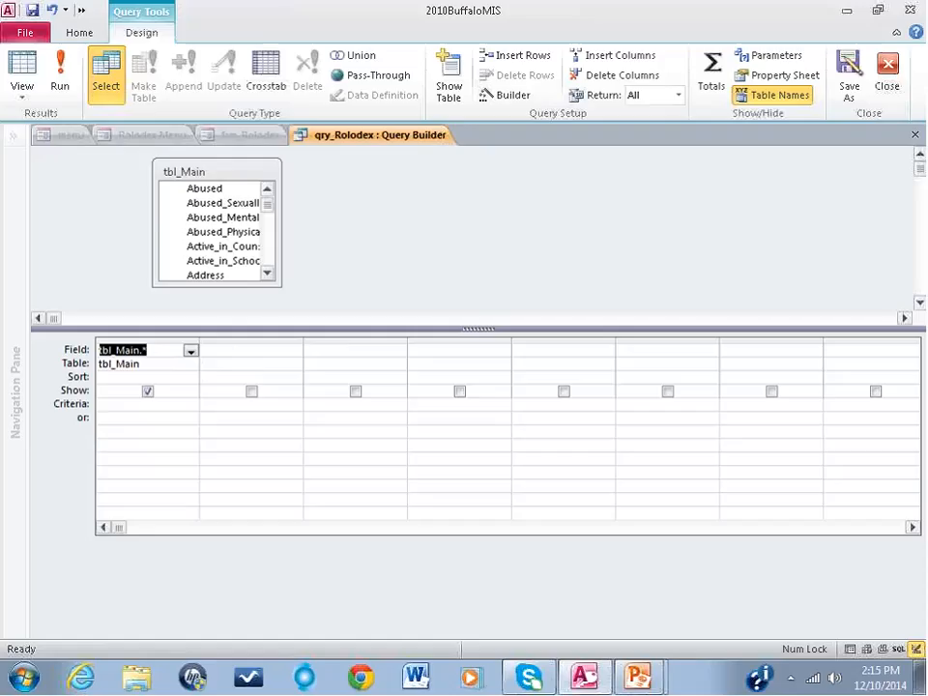
Step: Add the Last_Name and First_Name fields of tbl_Main to the second and third query columns
{"action": "left_click", "coordinate": [235, 352]}
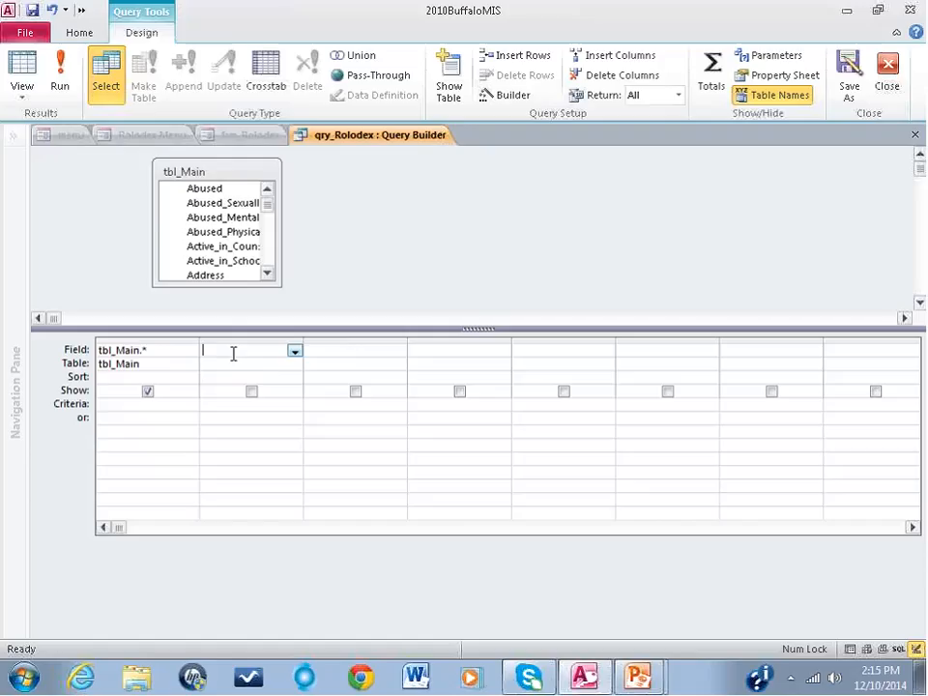
{"action": "type", "text": "last_n"}
{"action": "key", "text": "Tab"}
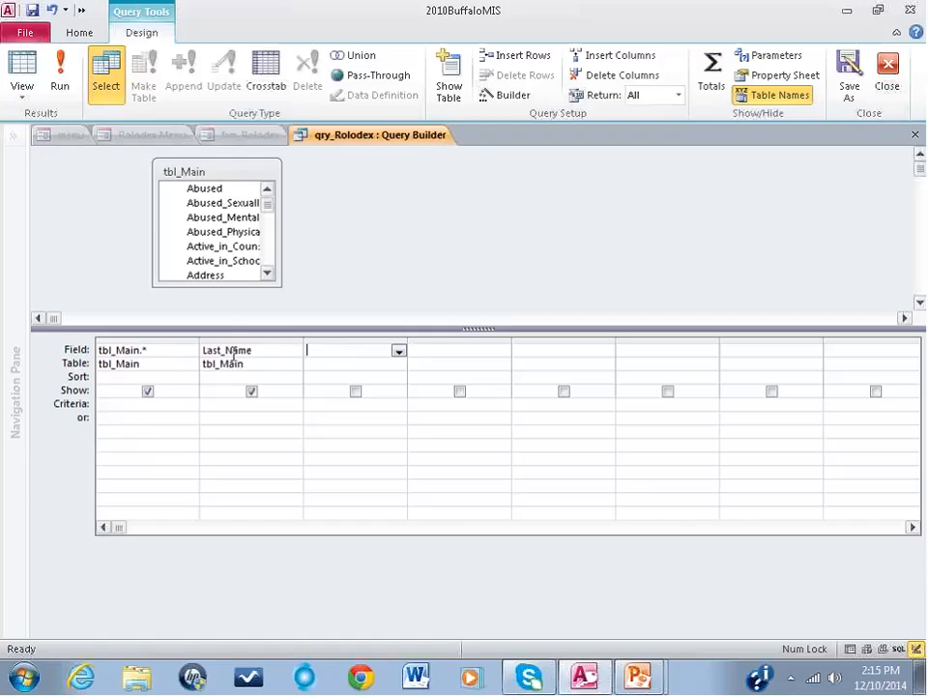
{"action": "double_click", "coordinate": [215, 353]}
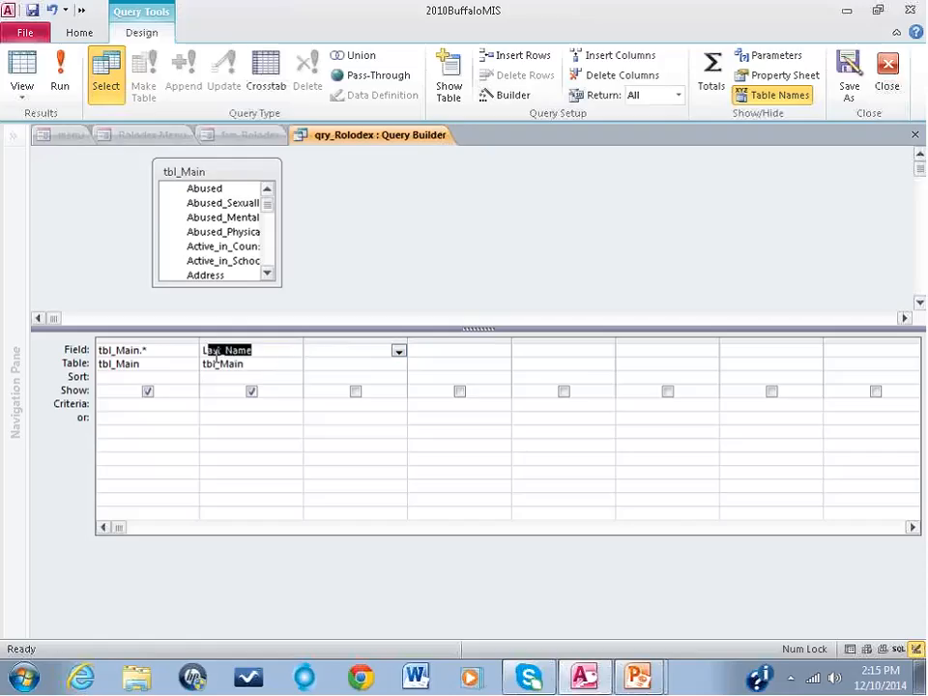
{"action": "scroll", "coordinate": [265, 242], "scroll_direction": "down", "scroll_amount": 10}
{"action": "scroll", "coordinate": [267, 232], "scroll_direction": "down", "scroll_amount": 3}
{"action": "scroll", "coordinate": [266, 232], "scroll_direction": "up", "scroll_amount": 3}
{"action": "scroll", "coordinate": [267, 273], "scroll_direction": "down", "scroll_amount": 1}
{"action": "left_click_drag", "start_coordinate": [232, 250], "coordinate": [345, 359]}
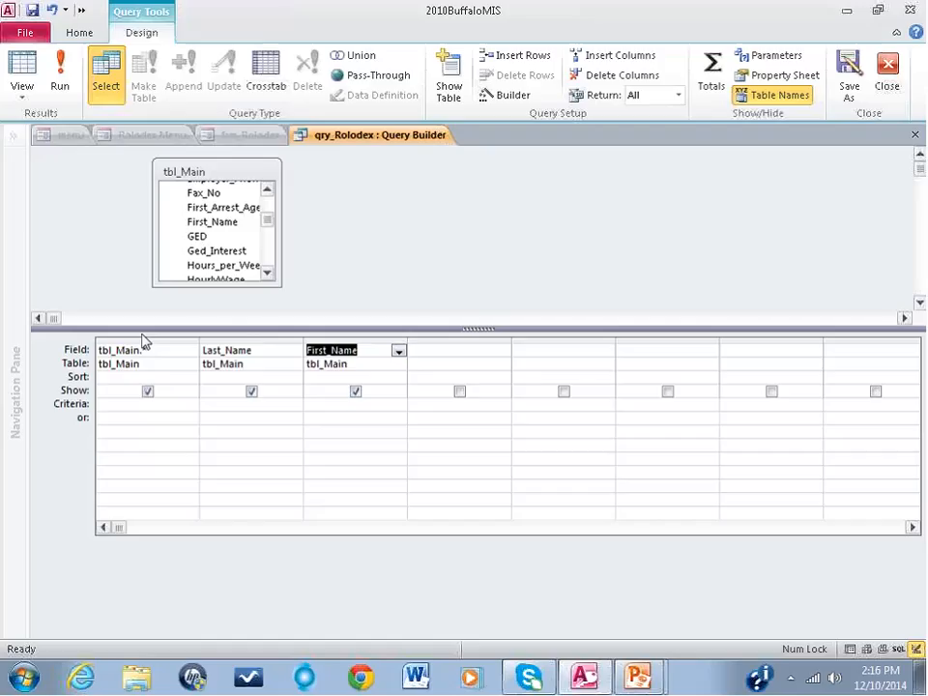
Step: Hide the separate Last_Name and First_Name columns from the query results and sort both fields in ascending order
{"action": "left_click", "coordinate": [251, 391]}
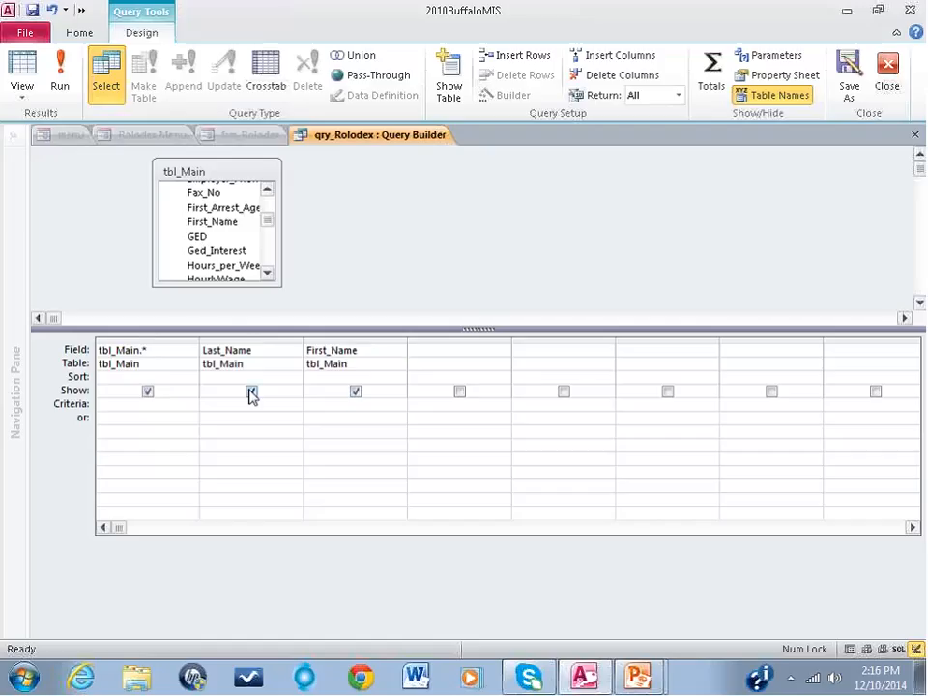
{"action": "left_click", "coordinate": [355, 391]}
{"action": "left_click", "coordinate": [294, 378]}
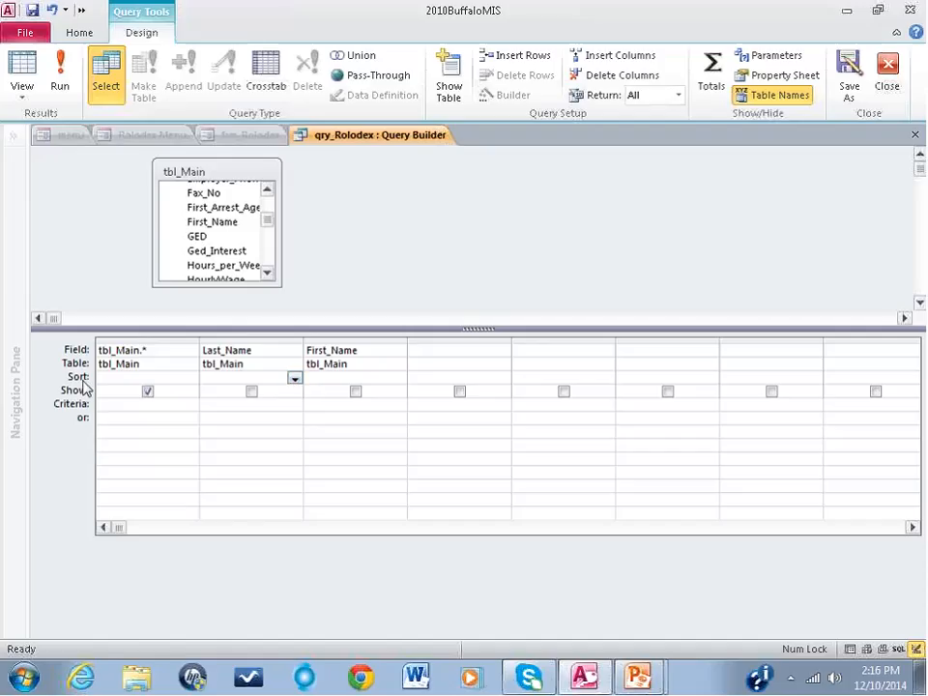
{"action": "left_click", "coordinate": [294, 378]}
{"action": "left_click", "coordinate": [279, 392]}
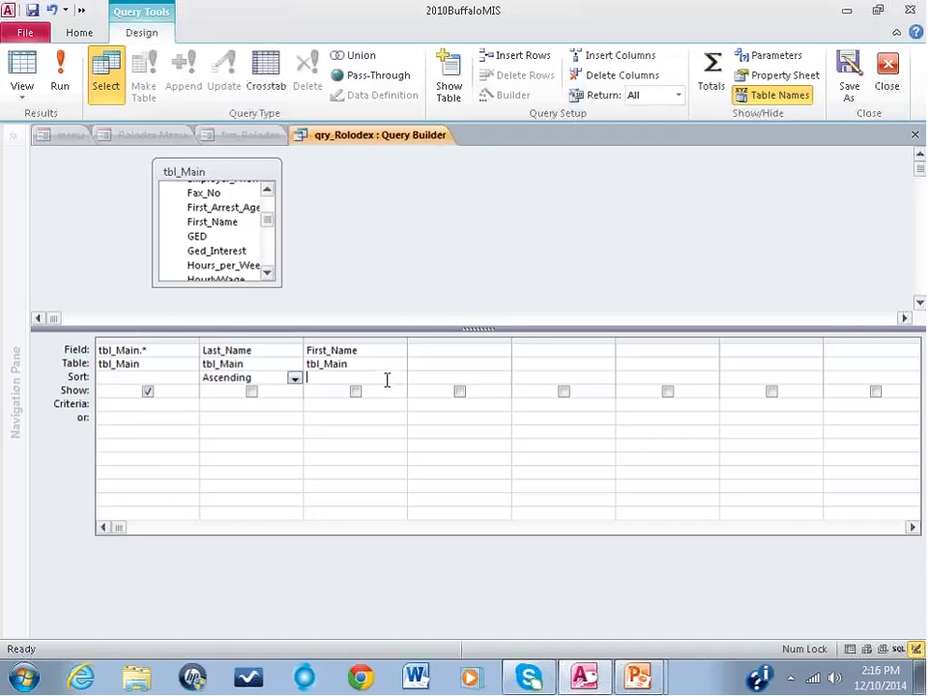
{"action": "left_click", "coordinate": [396, 378]}
{"action": "left_click", "coordinate": [386, 391]}
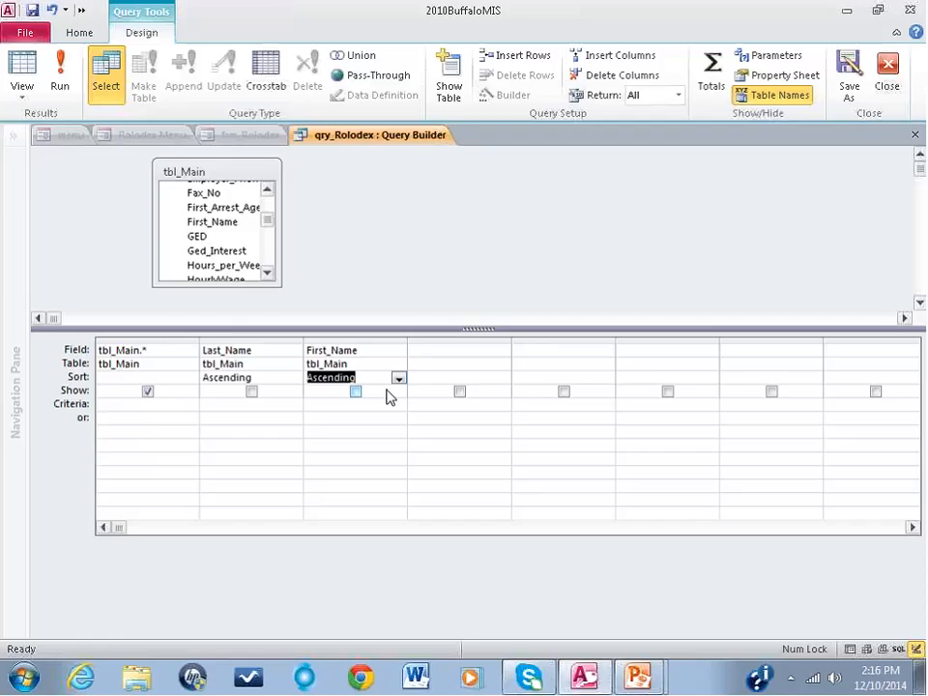
Step: Close the Query Builder and close the frm_Rolodex form without saving its design changes
{"action": "scroll", "coordinate": [270, 222], "scroll_direction": "up", "scroll_amount": 10}
{"action": "left_click_drag", "start_coordinate": [216, 164], "coordinate": [237, 167]}
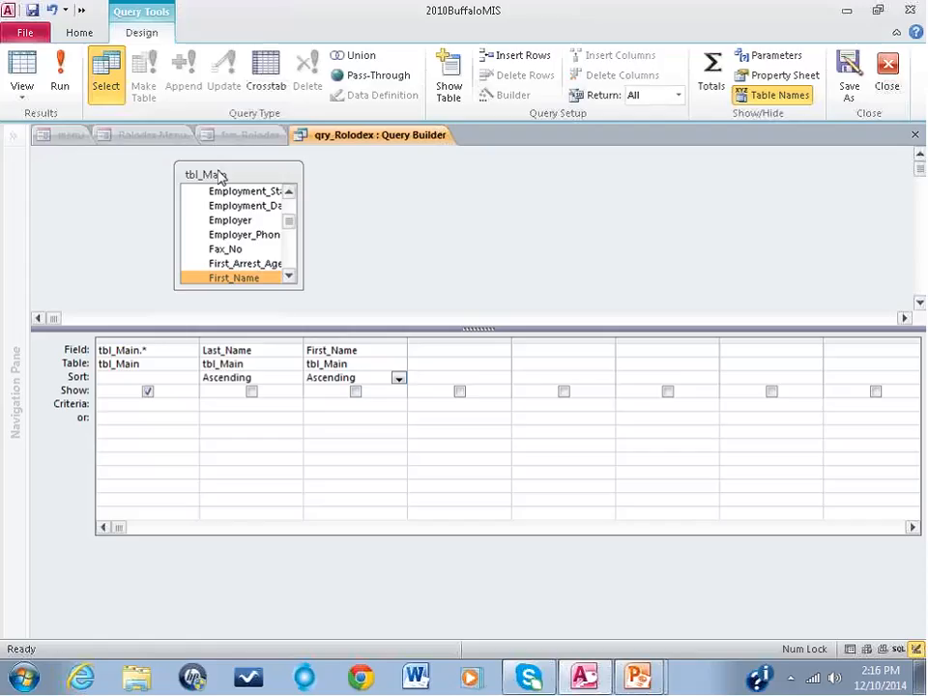
{"action": "left_click", "coordinate": [887, 69]}
{"action": "left_click", "coordinate": [468, 390]}
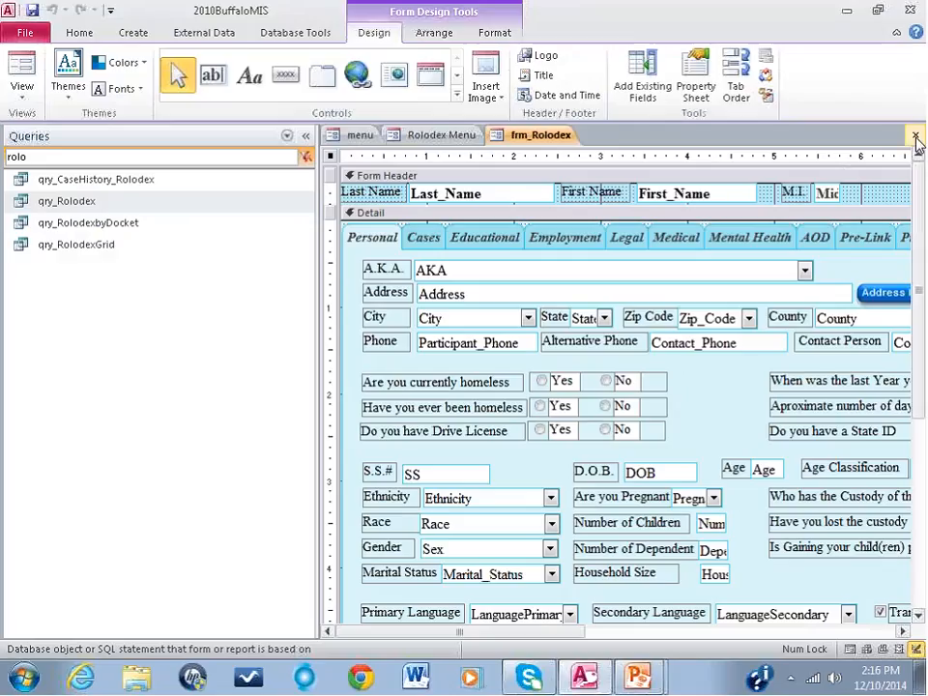
{"action": "left_click", "coordinate": [915, 136]}
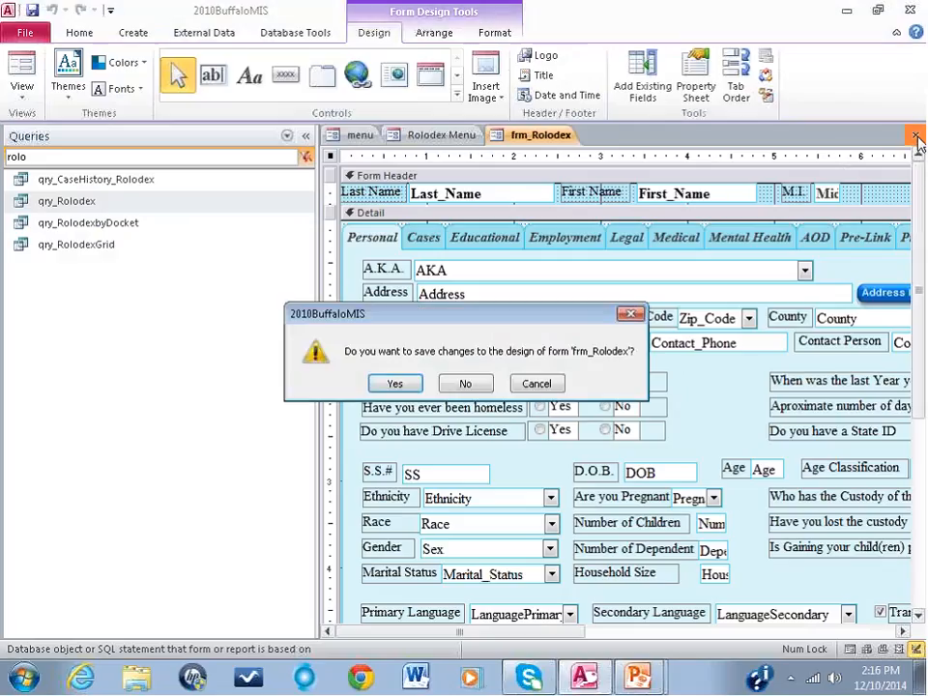
{"action": "left_click", "coordinate": [472, 385]}
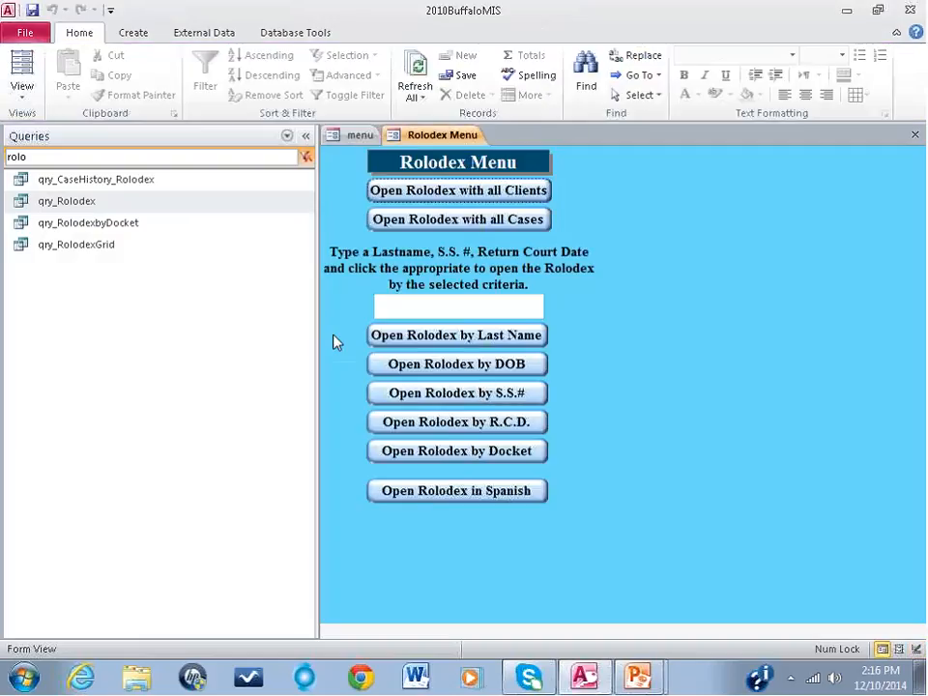
Step: Limit the object list to tables and search for "main"
{"action": "left_click", "coordinate": [286, 136]}
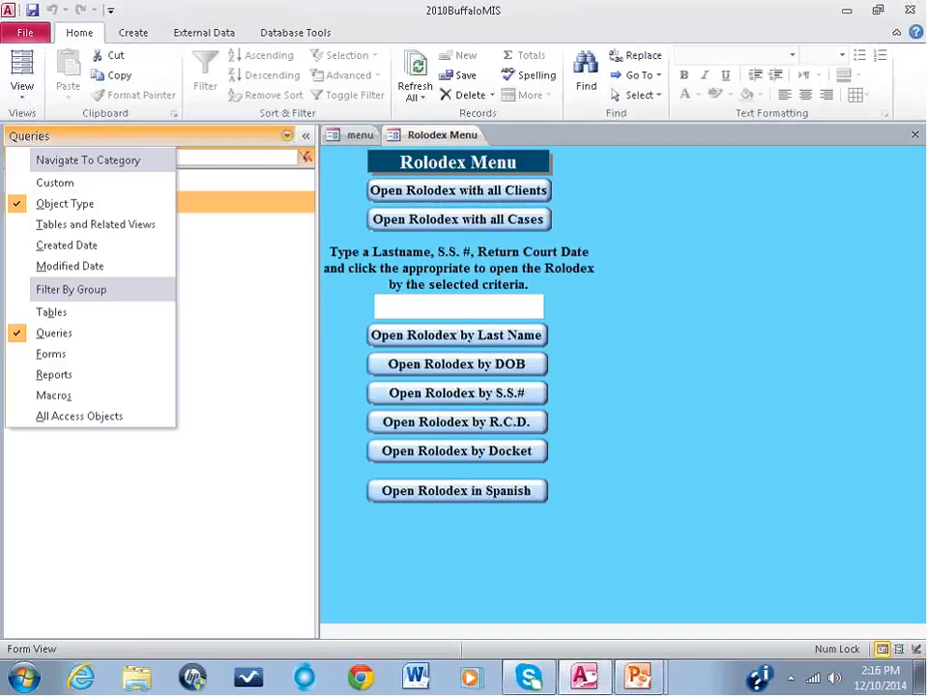
{"action": "left_click", "coordinate": [97, 312]}
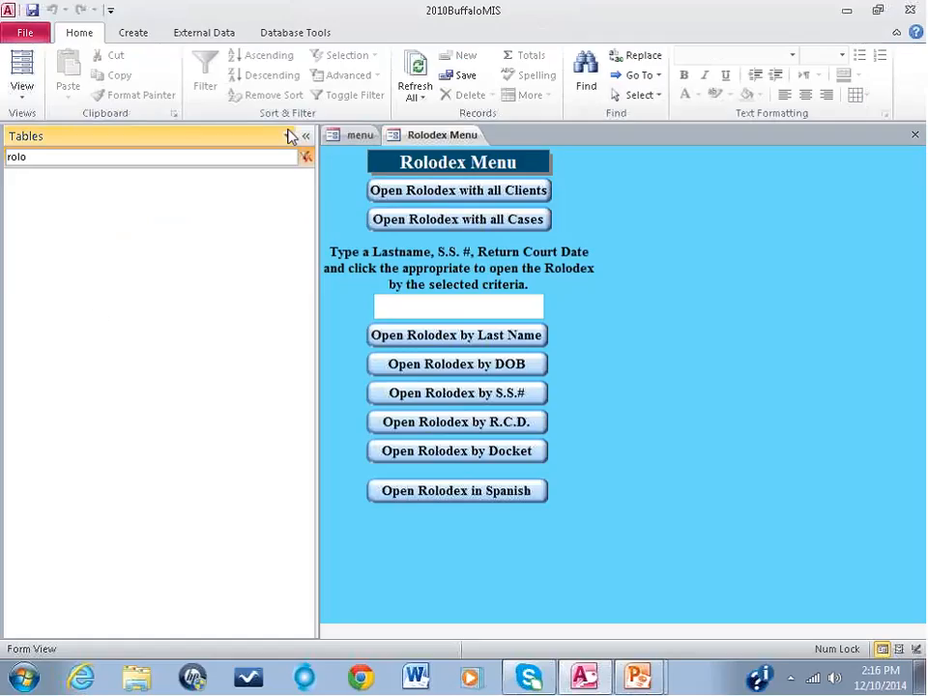
{"action": "double_click", "coordinate": [5, 156]}
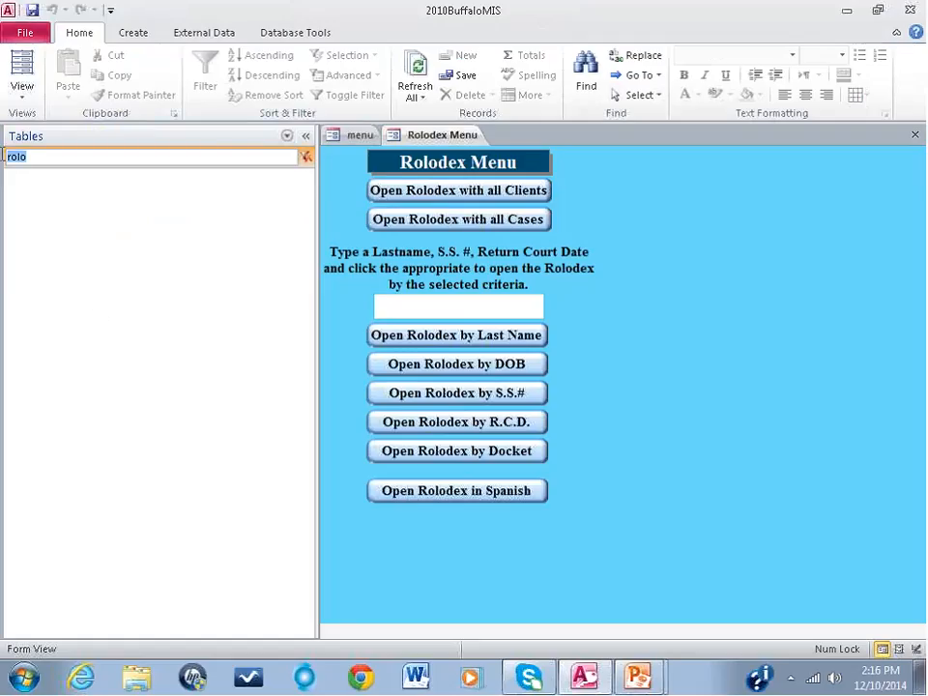
{"action": "type", "text": "mai"}
{"action": "type", "text": "n"}
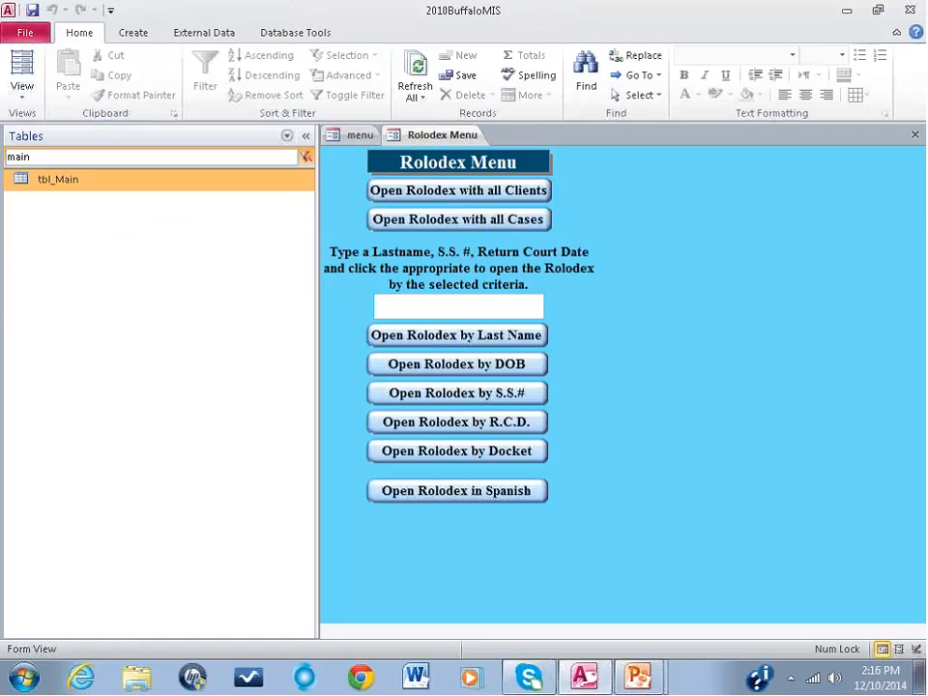
Step: Open the tbl_Main table in Design View
{"action": "left_click", "coordinate": [50, 184]}
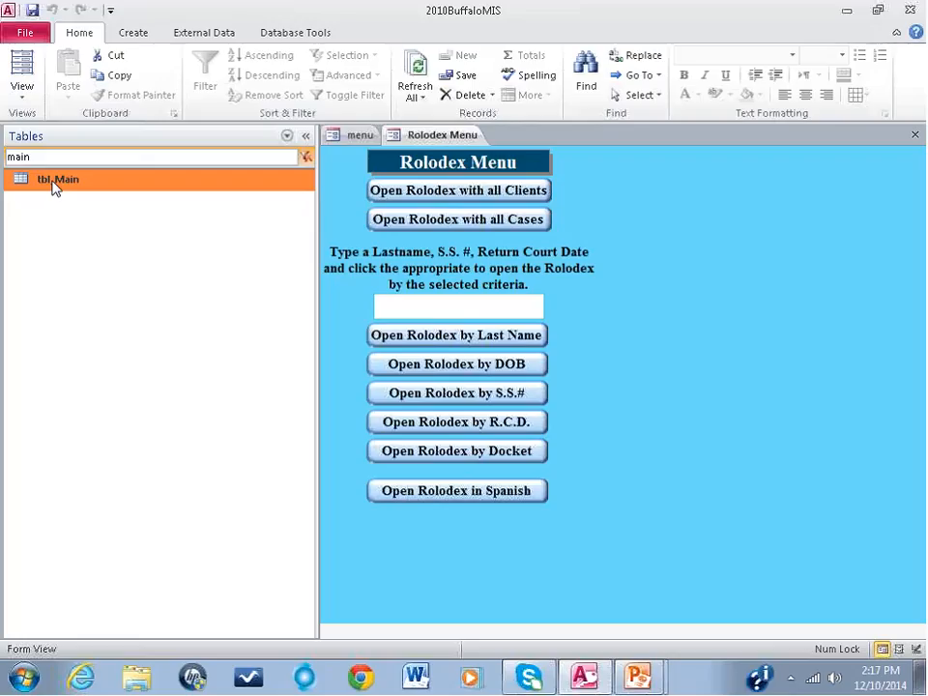
{"action": "right_click", "coordinate": [53, 186]}
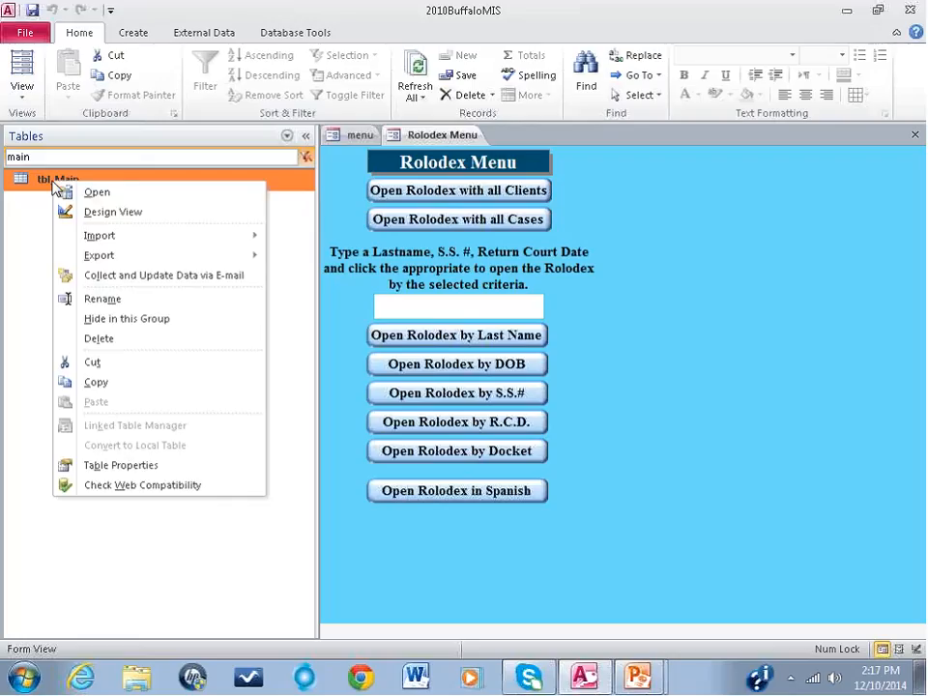
{"action": "left_click", "coordinate": [101, 212]}
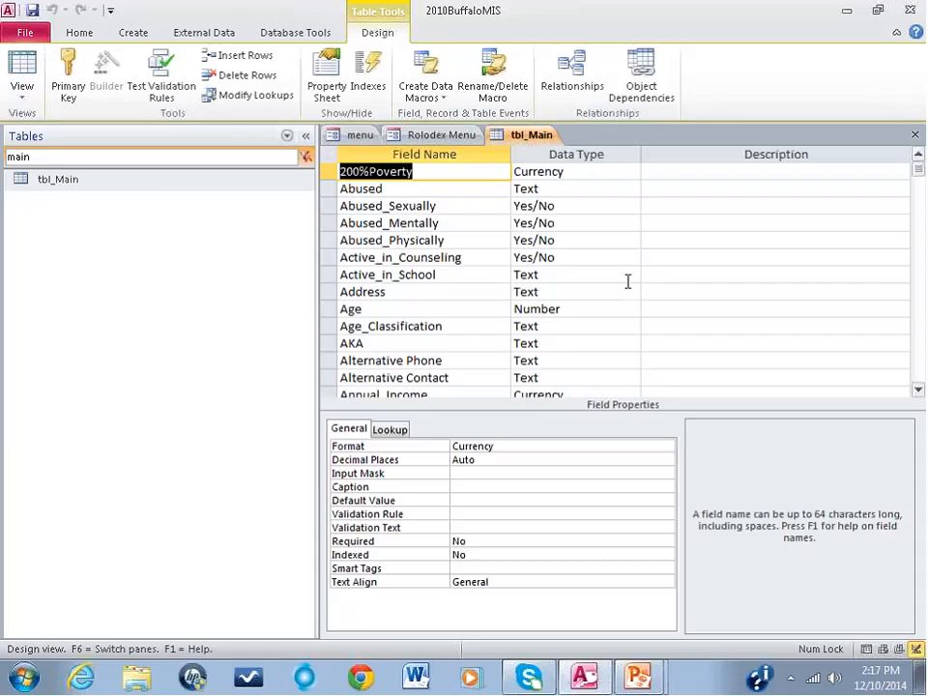
Step: Highlight the Address field name in tbl_Main and collapse the object list
{"action": "left_click", "coordinate": [426, 291]}
{"action": "left_click_drag", "start_coordinate": [426, 291], "coordinate": [341, 288]}
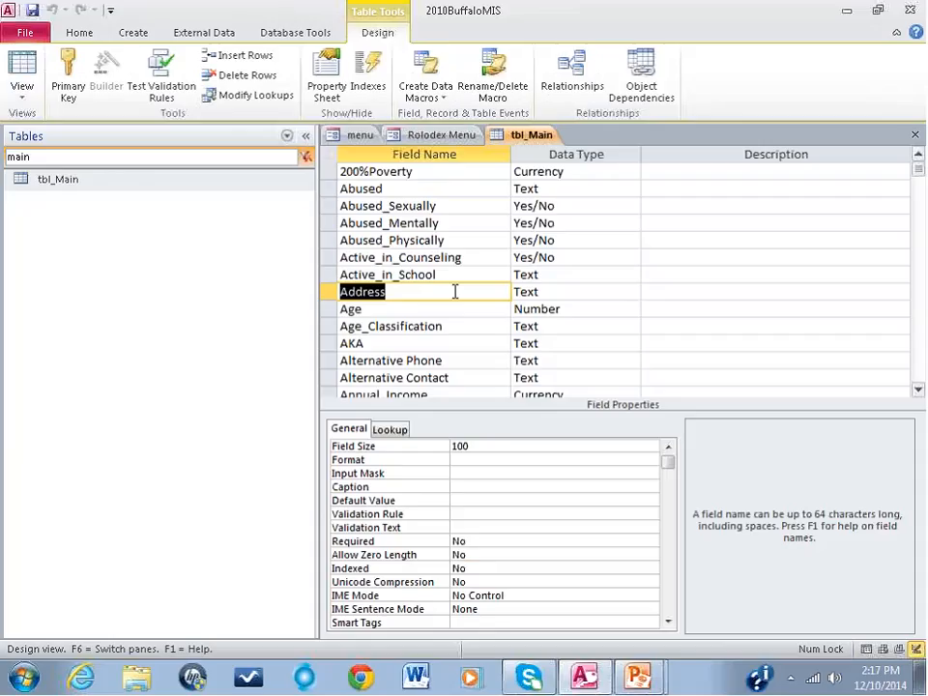
{"action": "left_click", "coordinate": [306, 136]}
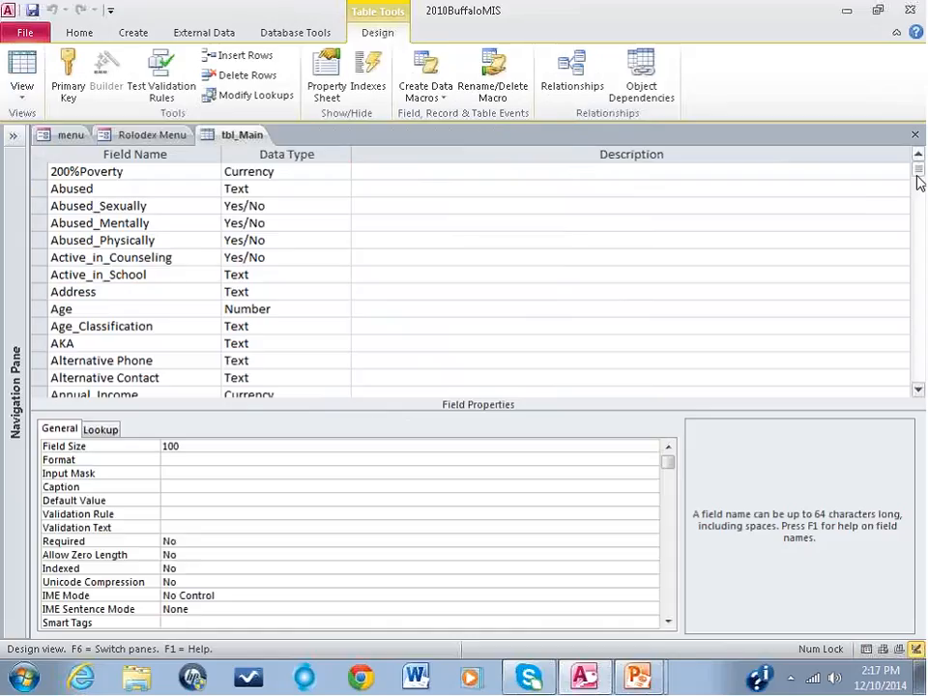
Step: Add a Text field named SO_Name at the end of the tbl_Main field list and set its field size to 50
{"action": "left_click_drag", "start_coordinate": [918, 170], "coordinate": [920, 375]}
{"action": "left_click", "coordinate": [130, 203]}
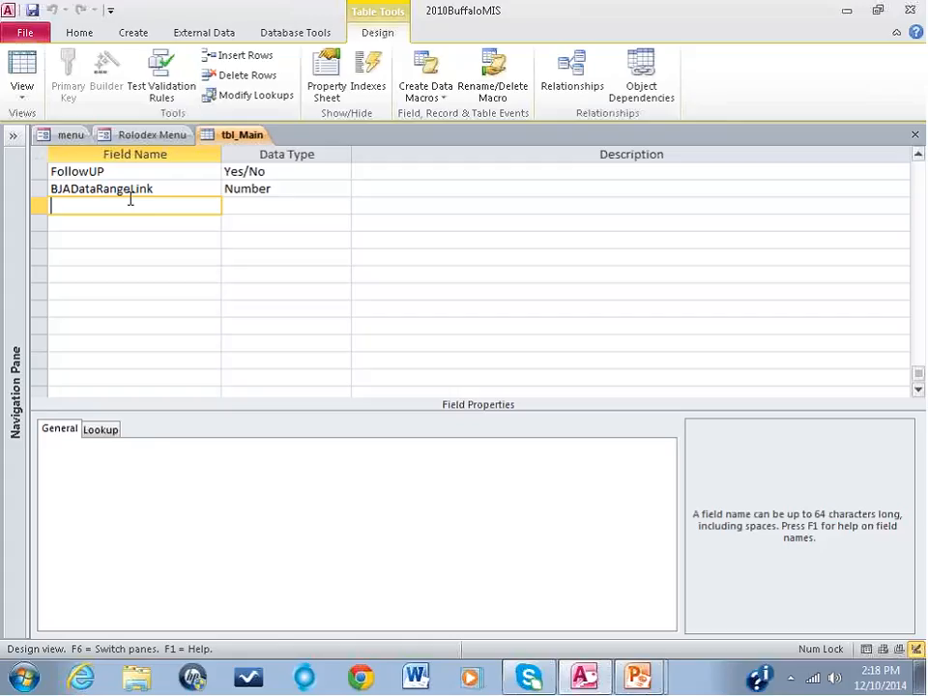
{"action": "type", "text": "Na"}
{"action": "key", "text": "BackSpace"}
{"action": "key", "text": "BackSpace"}
{"action": "type", "text": "SO_Name"}
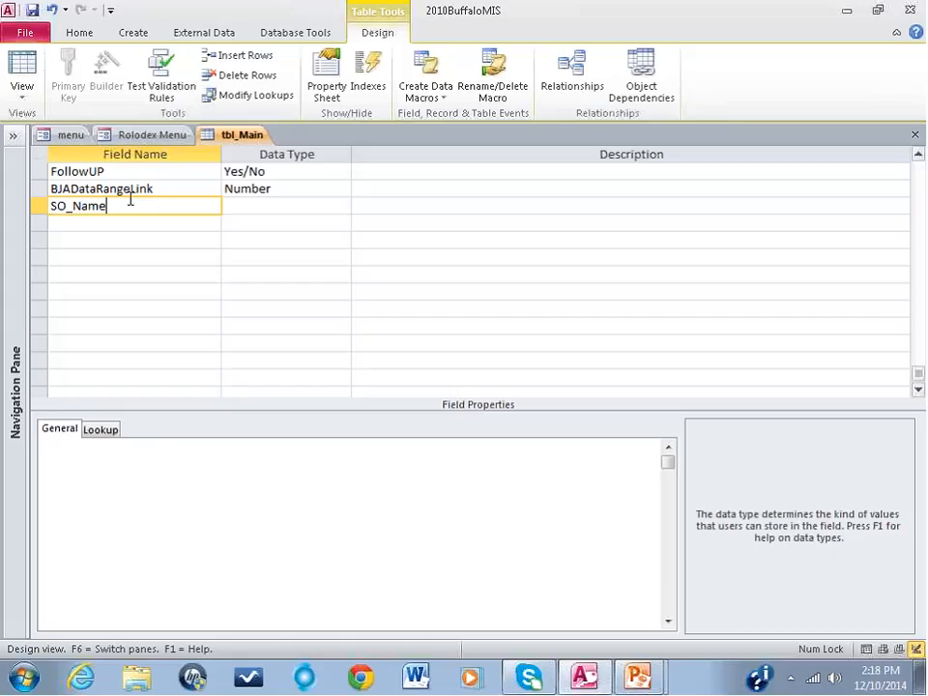
{"action": "key", "text": "Tab"}
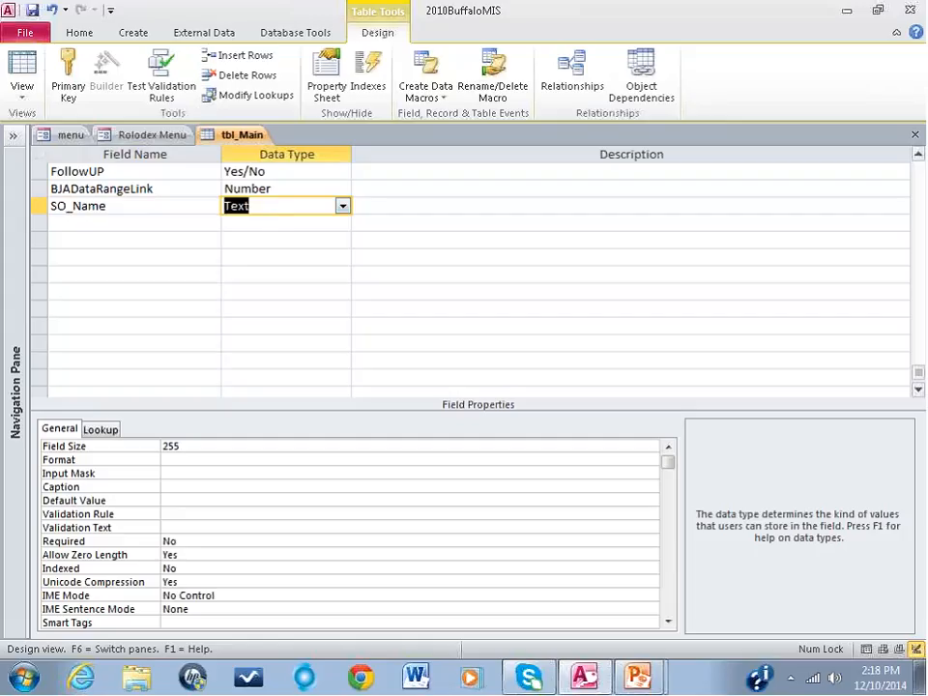
{"action": "left_click", "coordinate": [136, 445]}
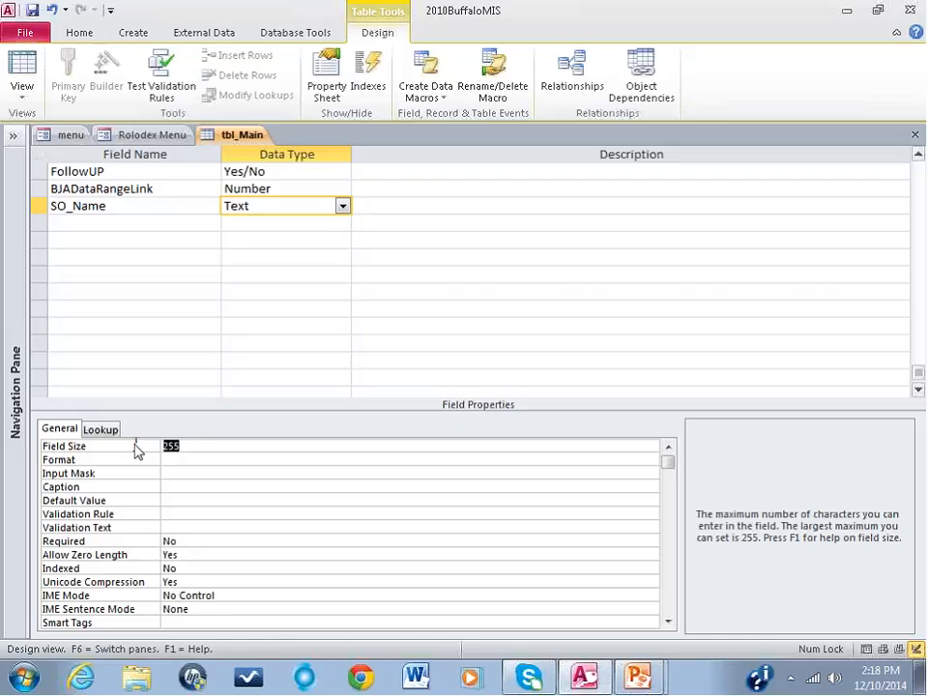
{"action": "type", "text": "50"}
Step: Add a Date/Time field named SO_DOB below SO_Name and set its format to Short Date
{"action": "left_click", "coordinate": [97, 222]}
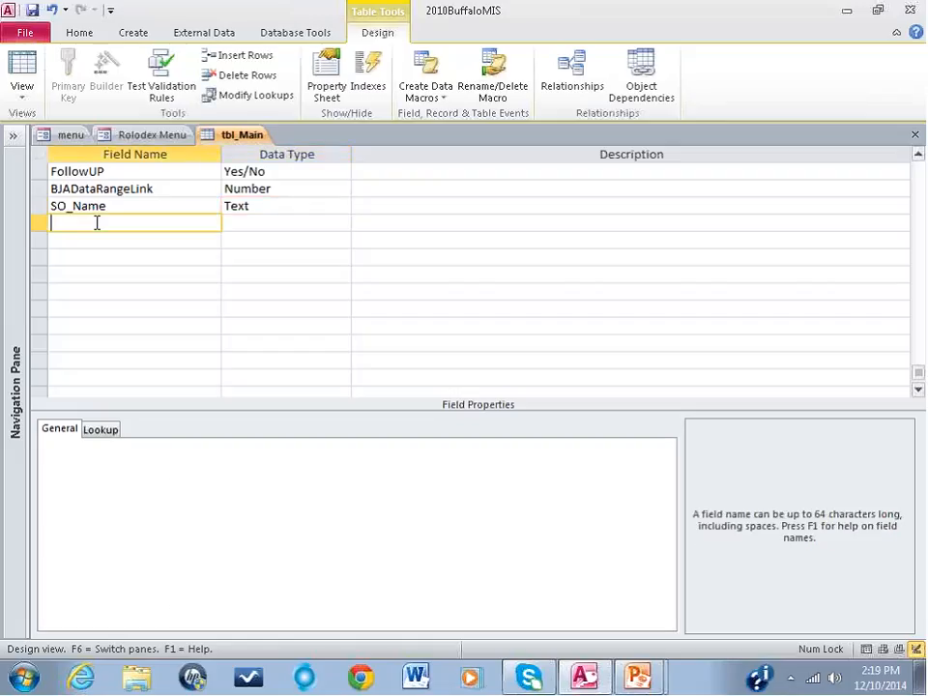
{"action": "type", "text": "SO_DOB"}
{"action": "key", "text": "Tab"}
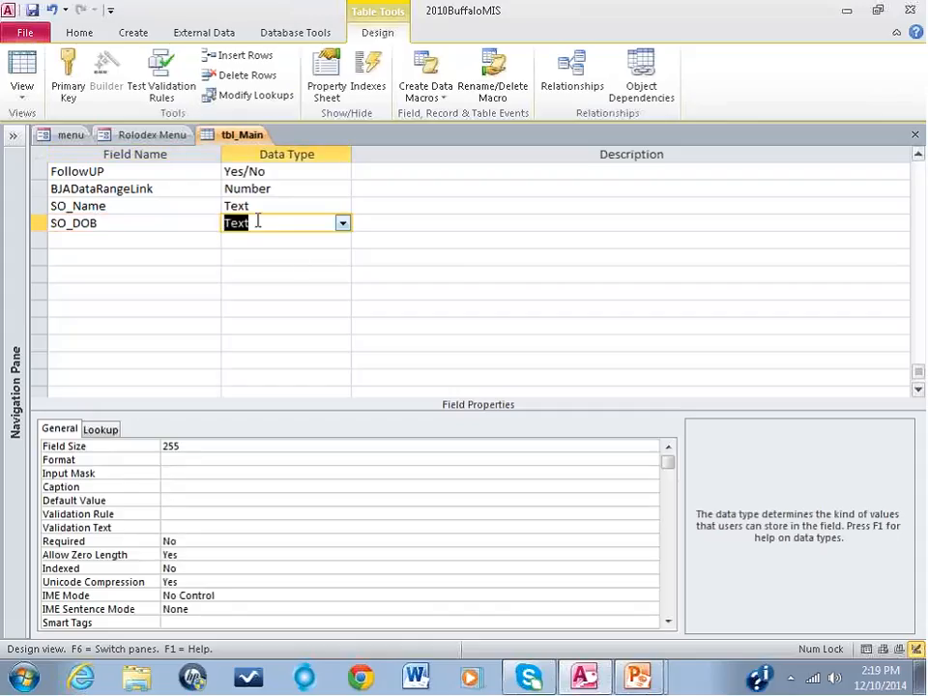
{"action": "left_click", "coordinate": [342, 222]}
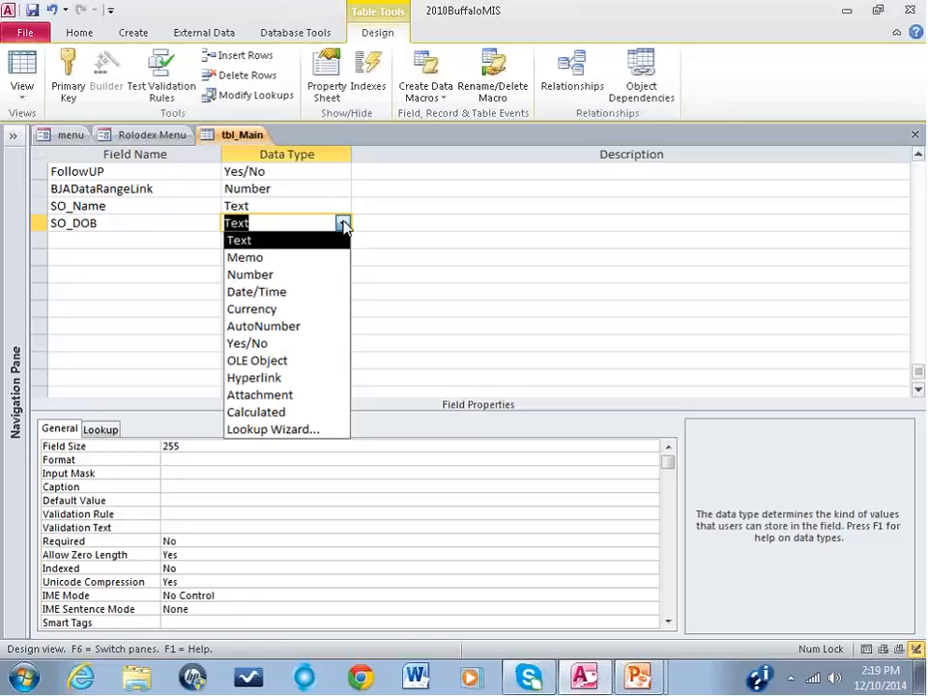
{"action": "left_click", "coordinate": [264, 294]}
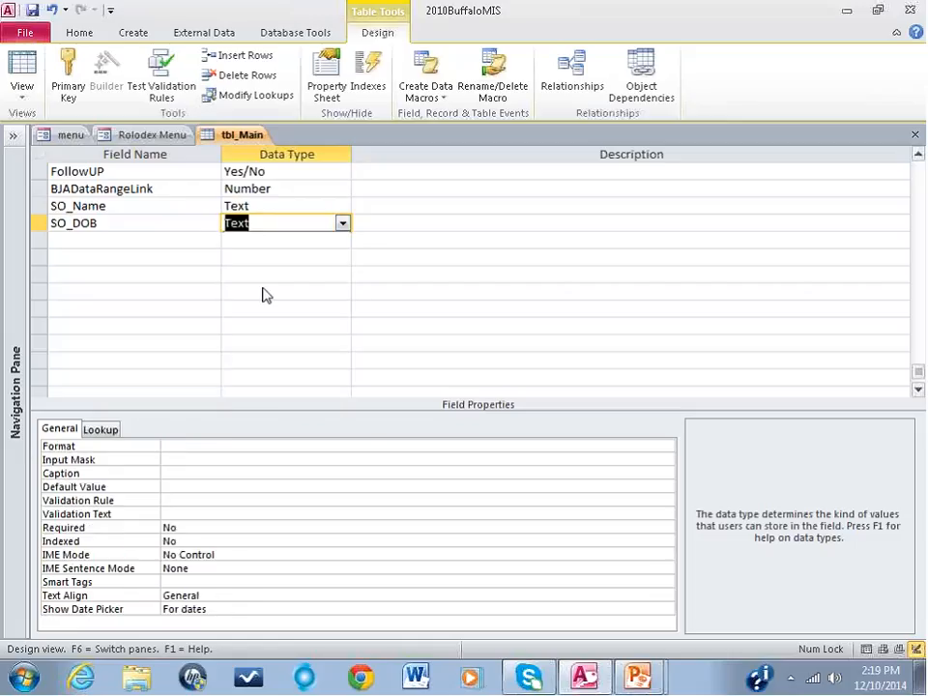
{"action": "left_click", "coordinate": [161, 446]}
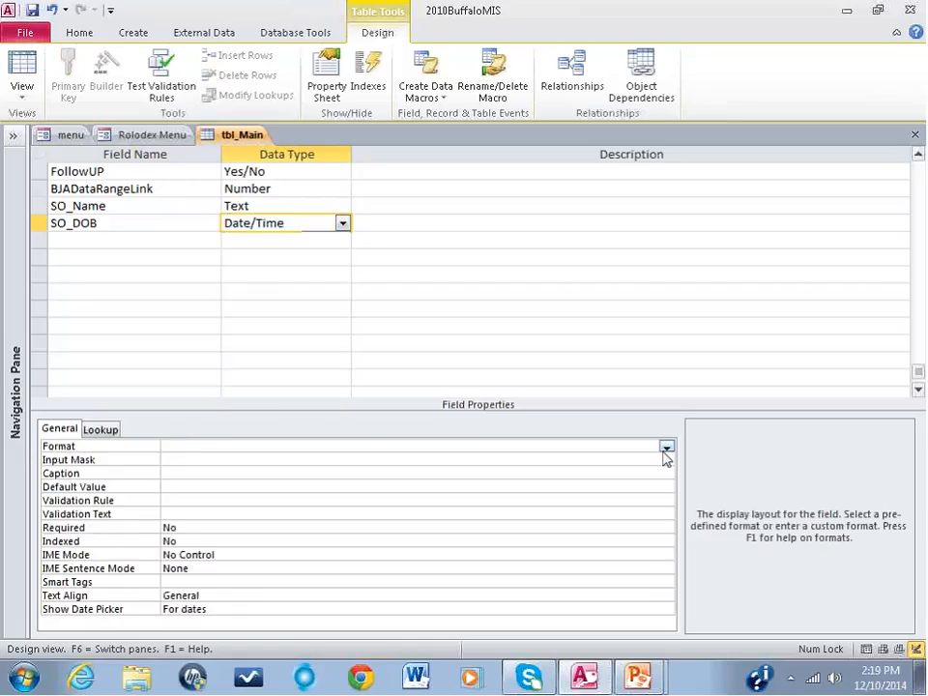
{"action": "left_click", "coordinate": [666, 448]}
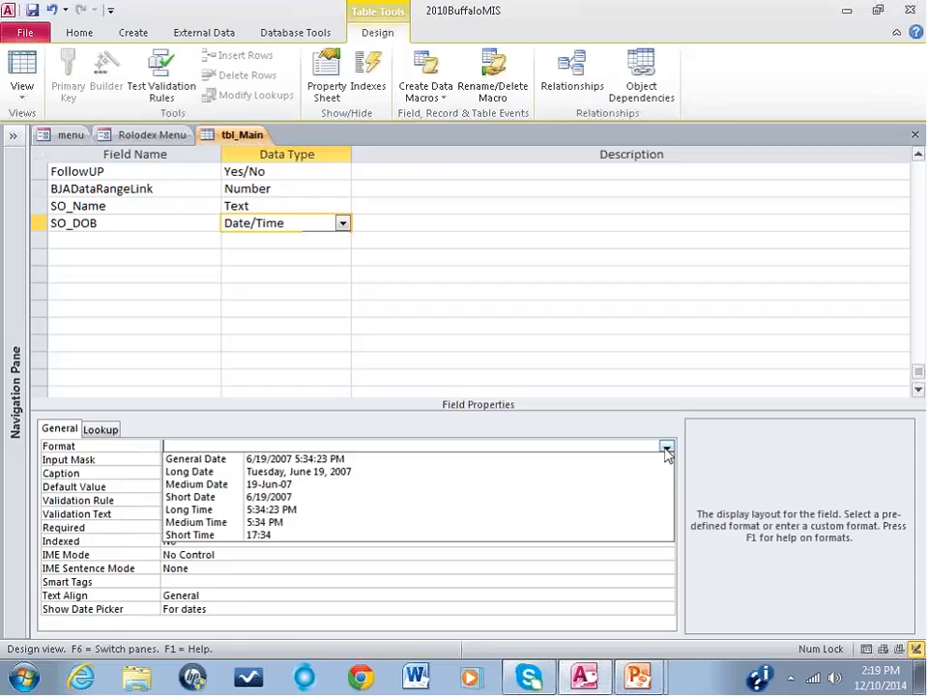
{"action": "left_click", "coordinate": [570, 499]}
Step: Add a Text field named SO_Address below SO_DOB and set its field size to 75
{"action": "left_click", "coordinate": [96, 240]}
{"action": "type", "text": "S"}
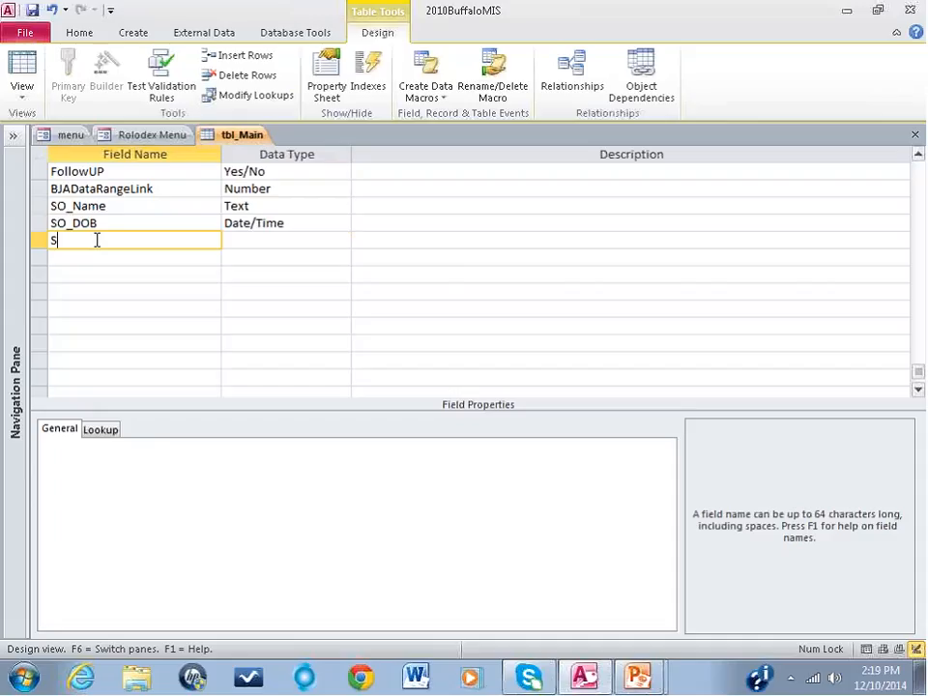
{"action": "type", "text": "O_Address"}
{"action": "key", "text": "Tab"}
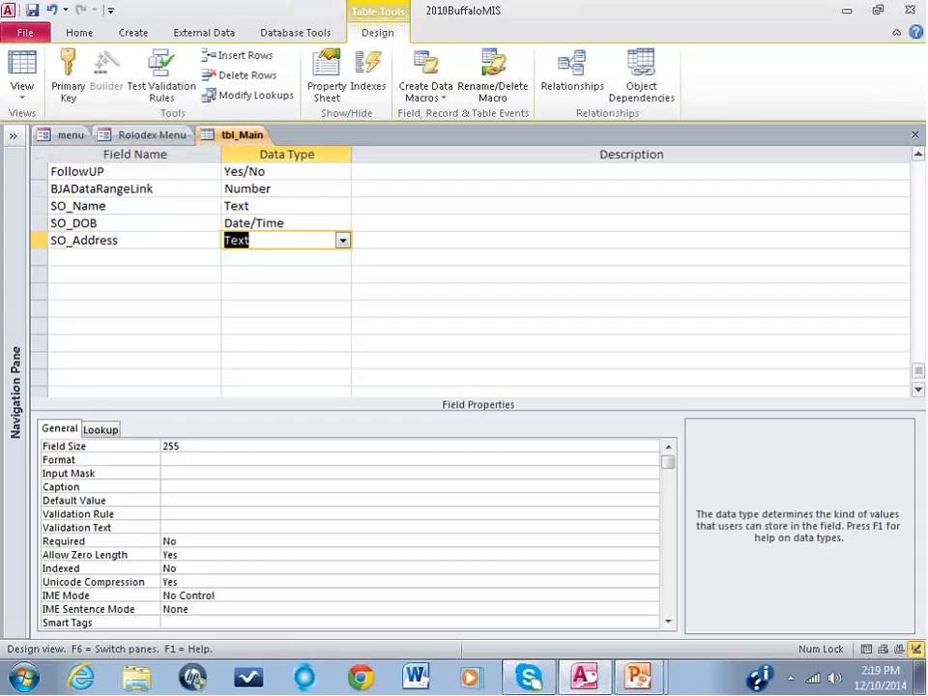
{"action": "left_click", "coordinate": [153, 444]}
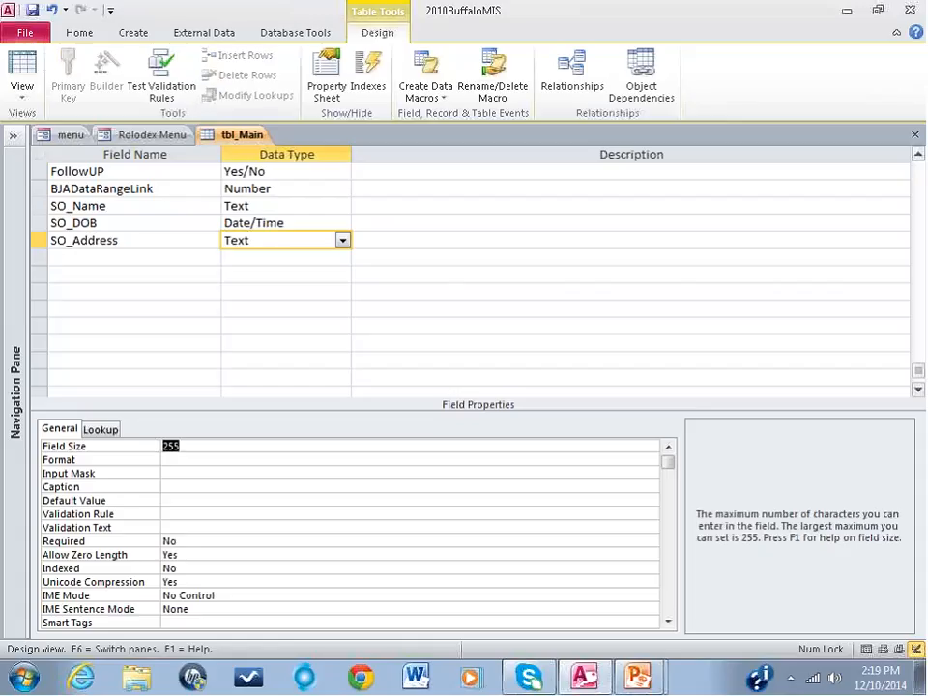
{"action": "type", "text": "75"}
Step: Add a Yes/No field named SO_ConsentSigned below SO_Address, and save and close tbl_Main
{"action": "left_click", "coordinate": [75, 255]}
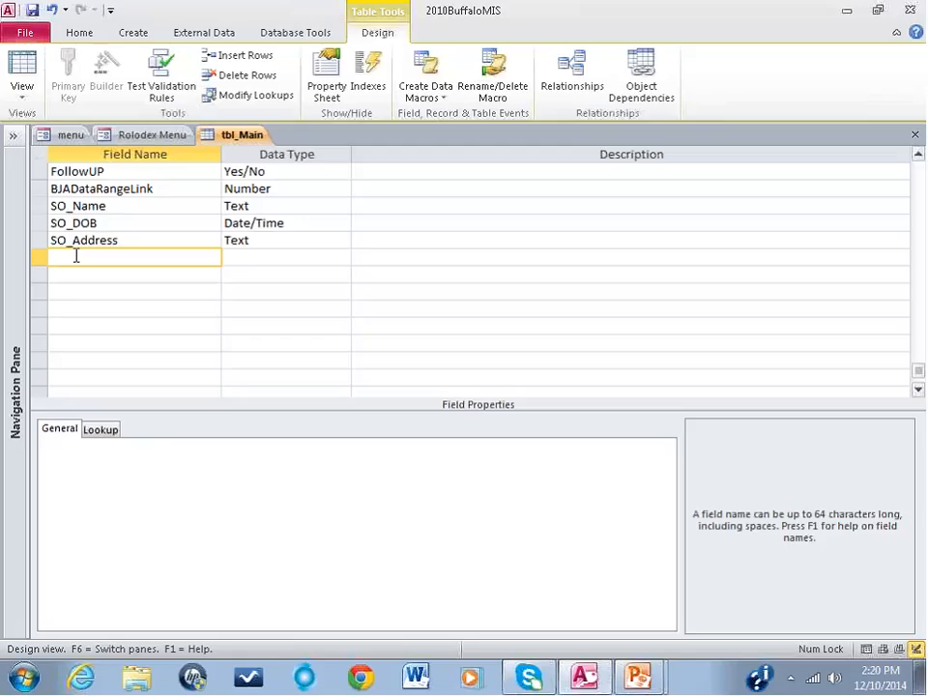
{"action": "type", "text": "SO_ConsentSigned"}
{"action": "key", "text": "Tab"}
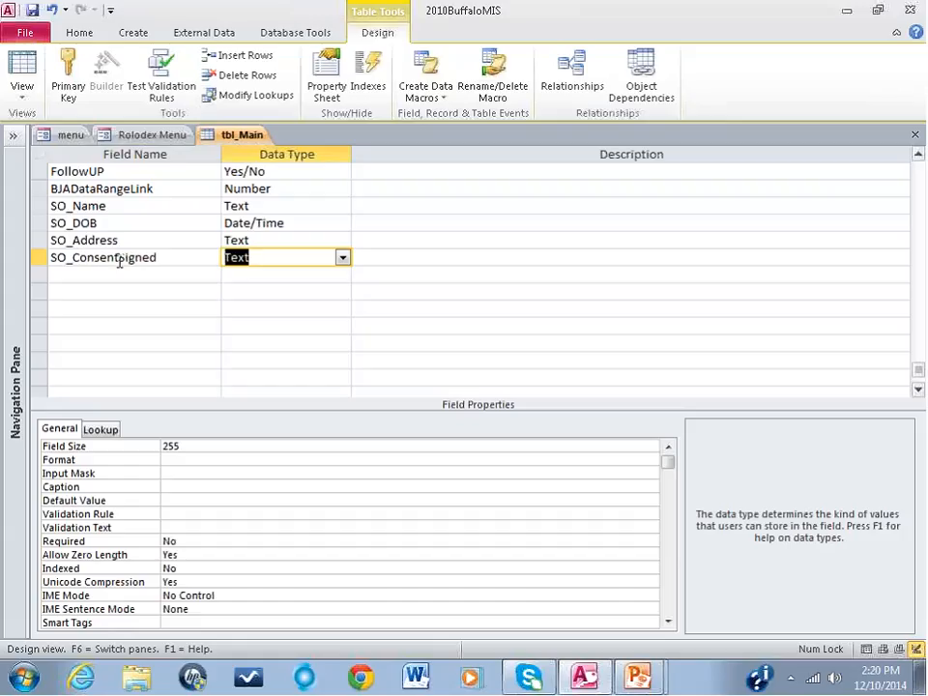
{"action": "left_click", "coordinate": [342, 257]}
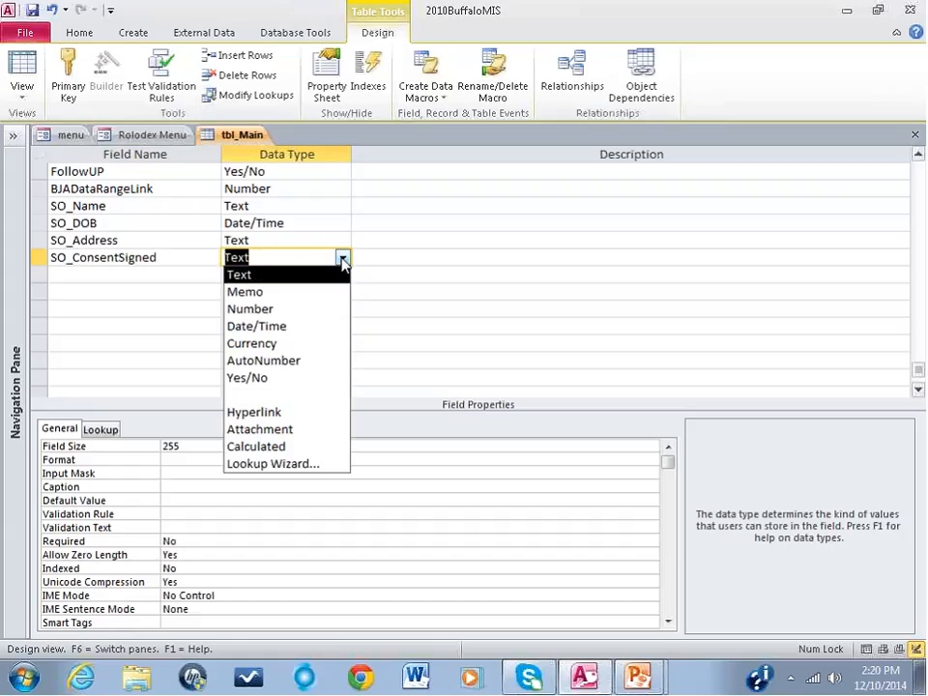
{"action": "left_click", "coordinate": [312, 378]}
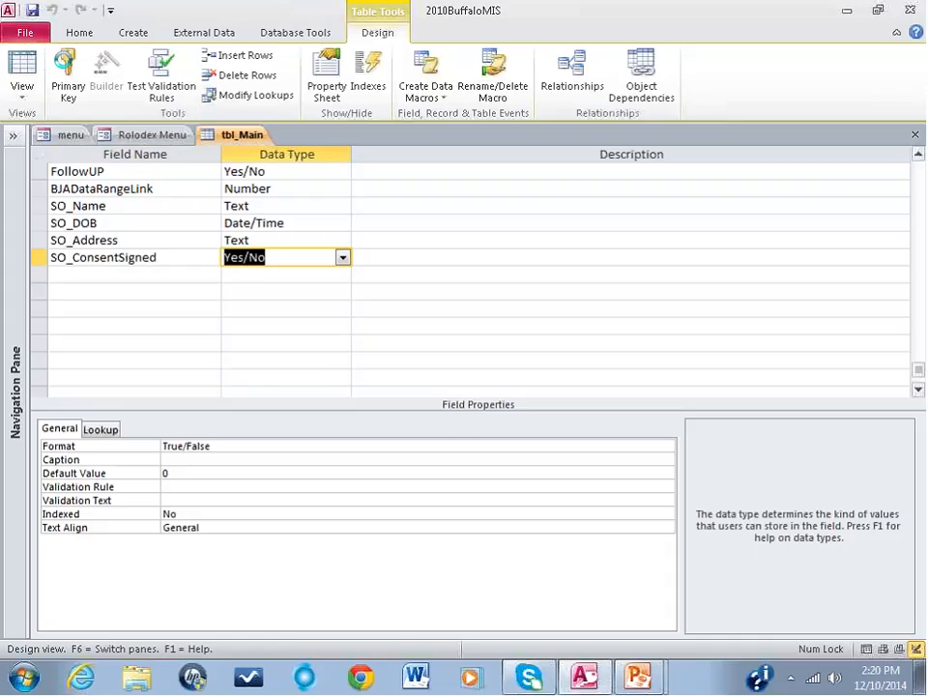
{"action": "left_click", "coordinate": [915, 136]}
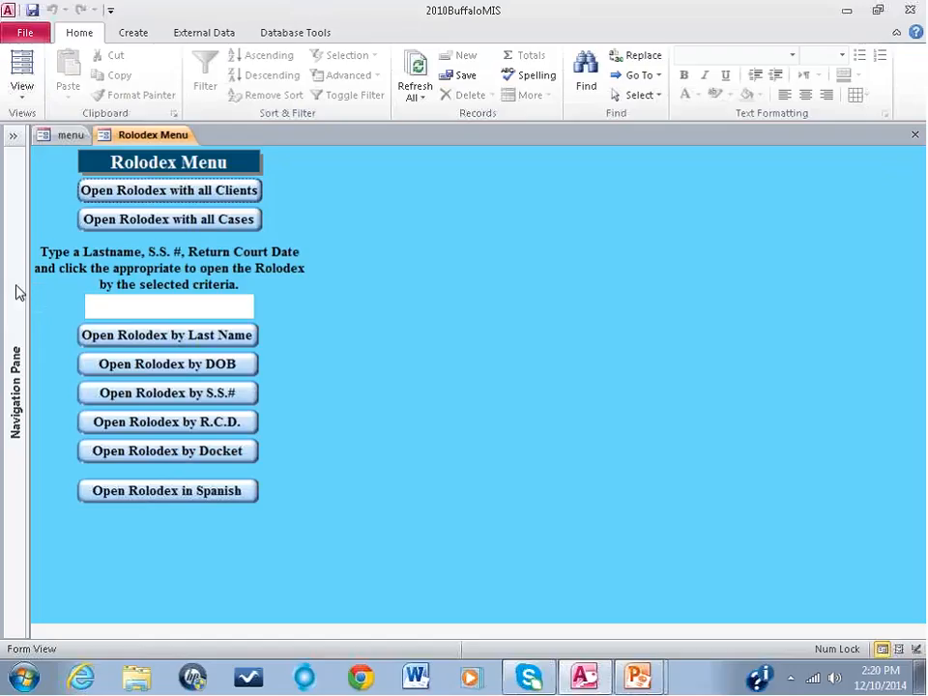
Step: Limit the object list to forms and search for "rolo"
{"action": "left_click", "coordinate": [16, 348]}
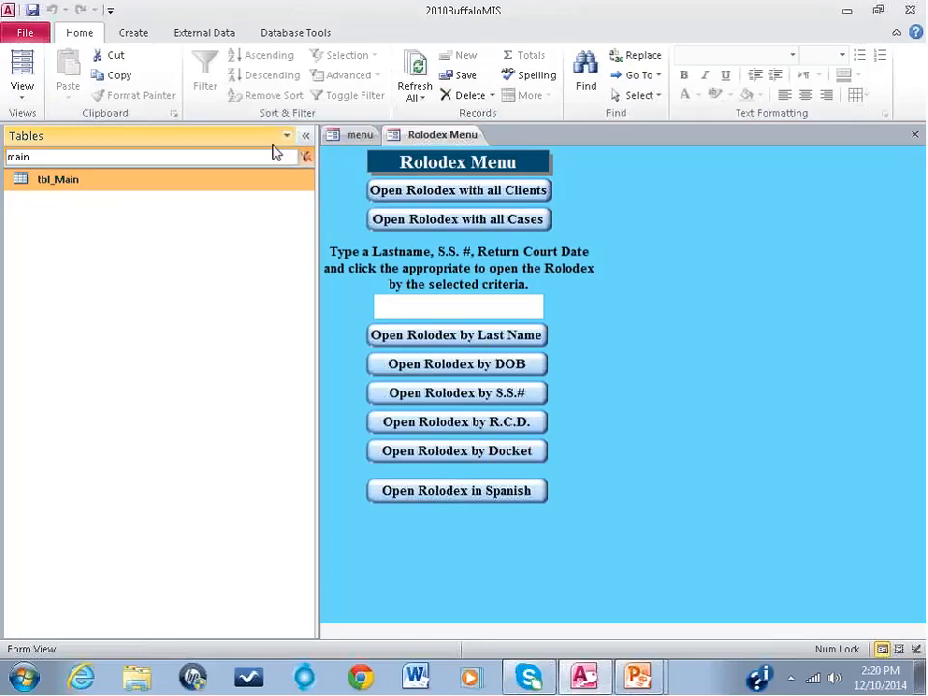
{"action": "left_click", "coordinate": [286, 136]}
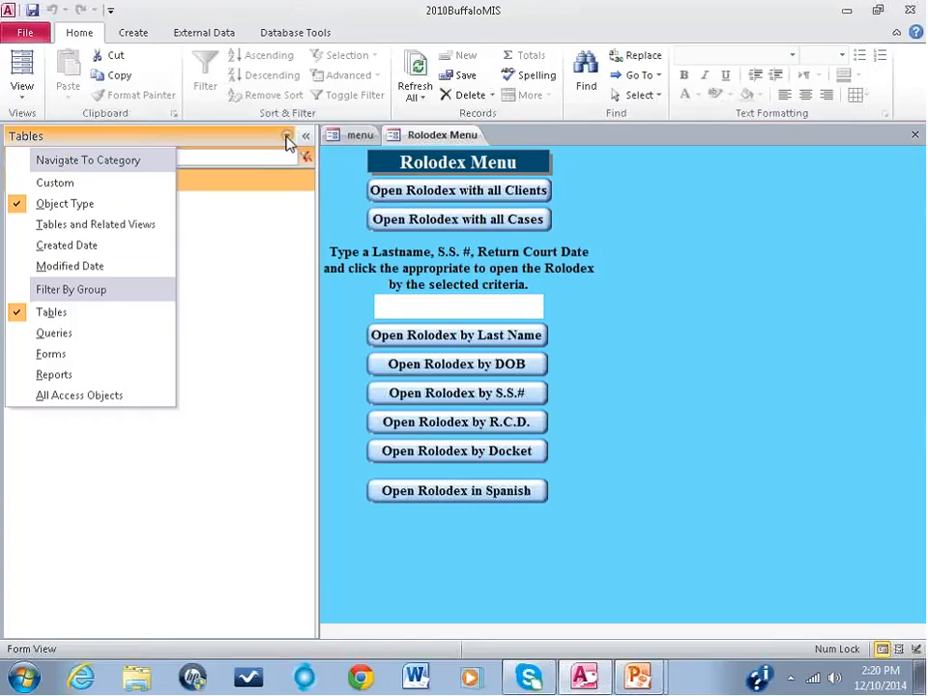
{"action": "left_click", "coordinate": [82, 355]}
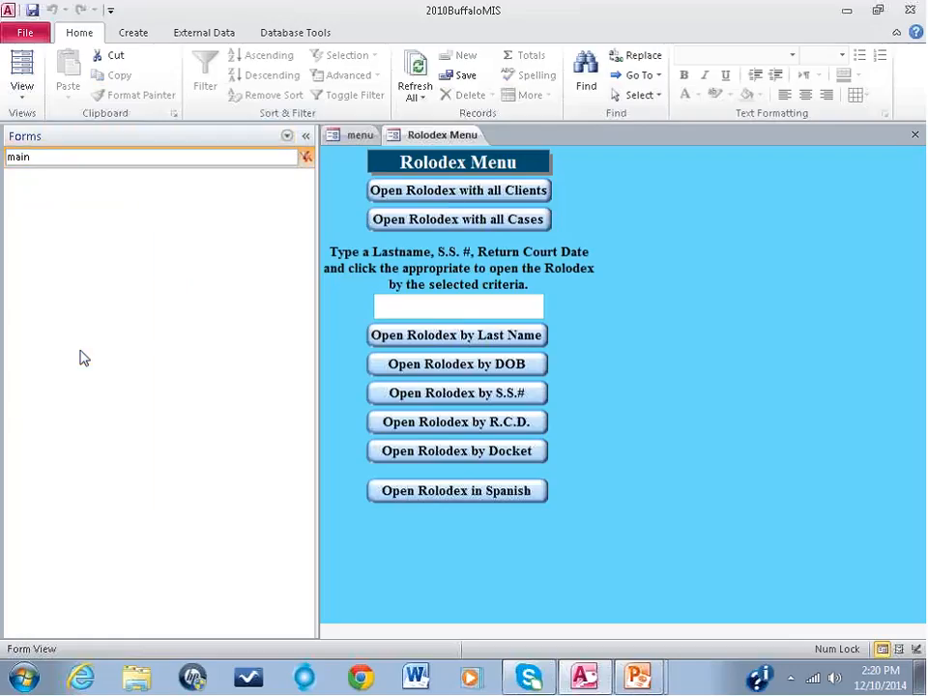
{"action": "double_click", "coordinate": [5, 155]}
{"action": "type", "text": "r"}
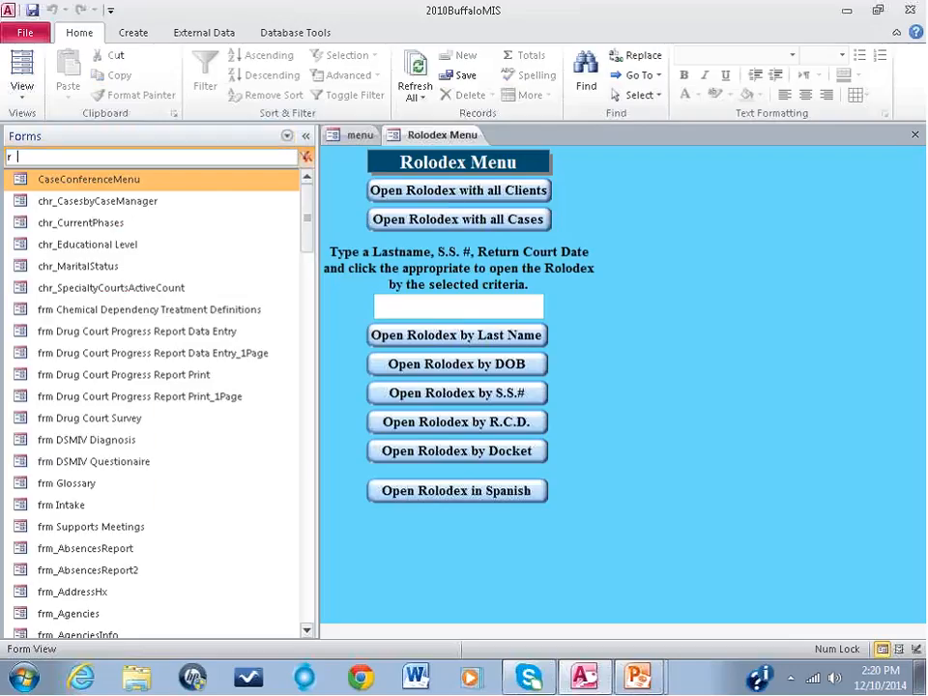
{"action": "type", "text": "olo"}
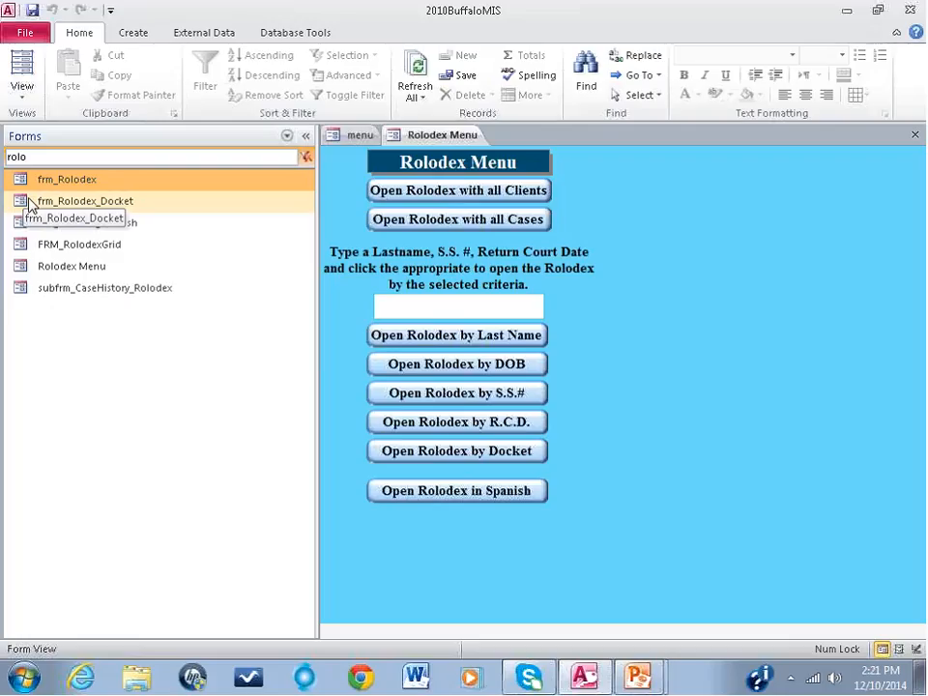
Step: Open the frm_Rolodex form in Design View and collapse the object list for more room
{"action": "right_click", "coordinate": [99, 184]}
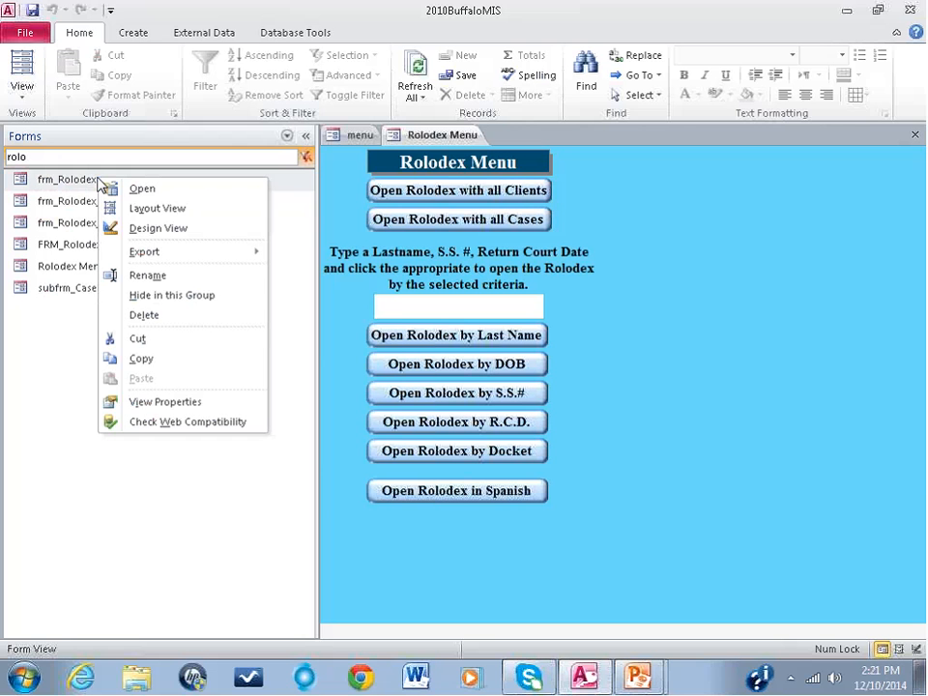
{"action": "left_click", "coordinate": [150, 229]}
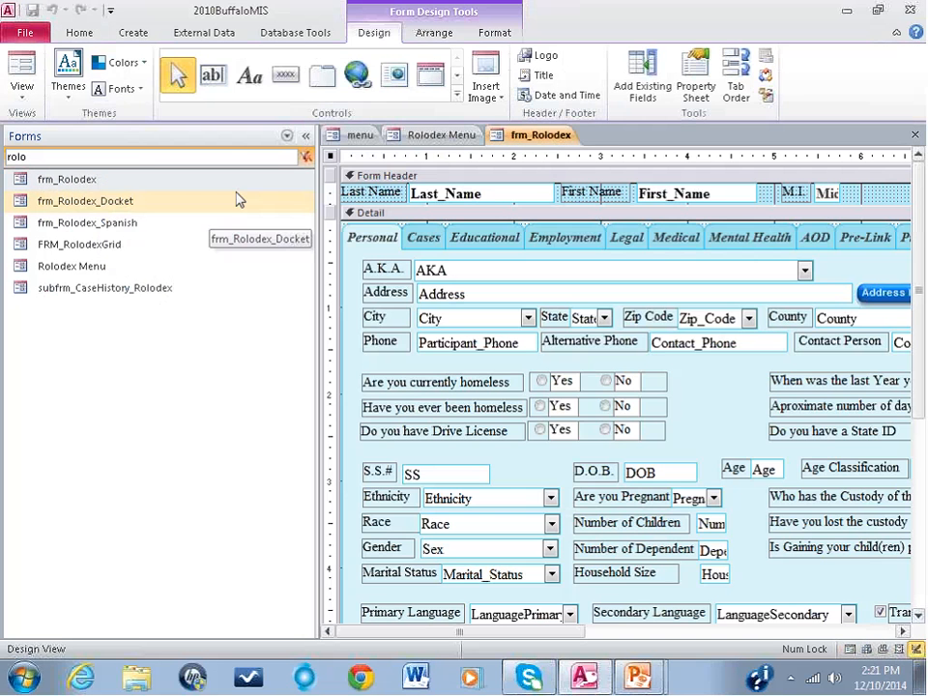
{"action": "left_click", "coordinate": [306, 137]}
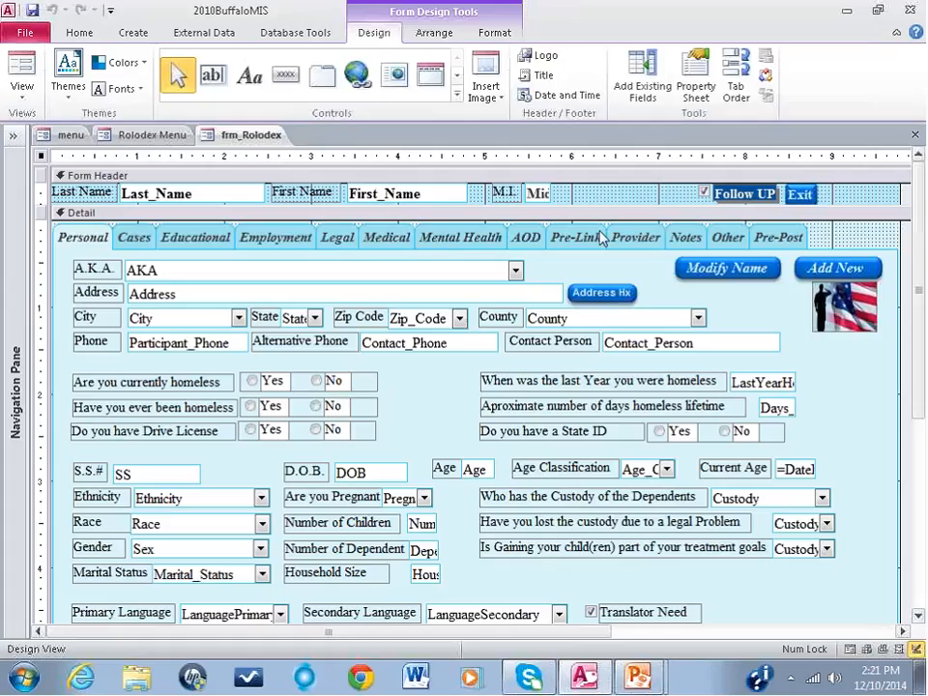
Step: Insert a new page after Pre-Post in the form's tab control and name it FamilyHx
{"action": "right_click", "coordinate": [786, 241]}
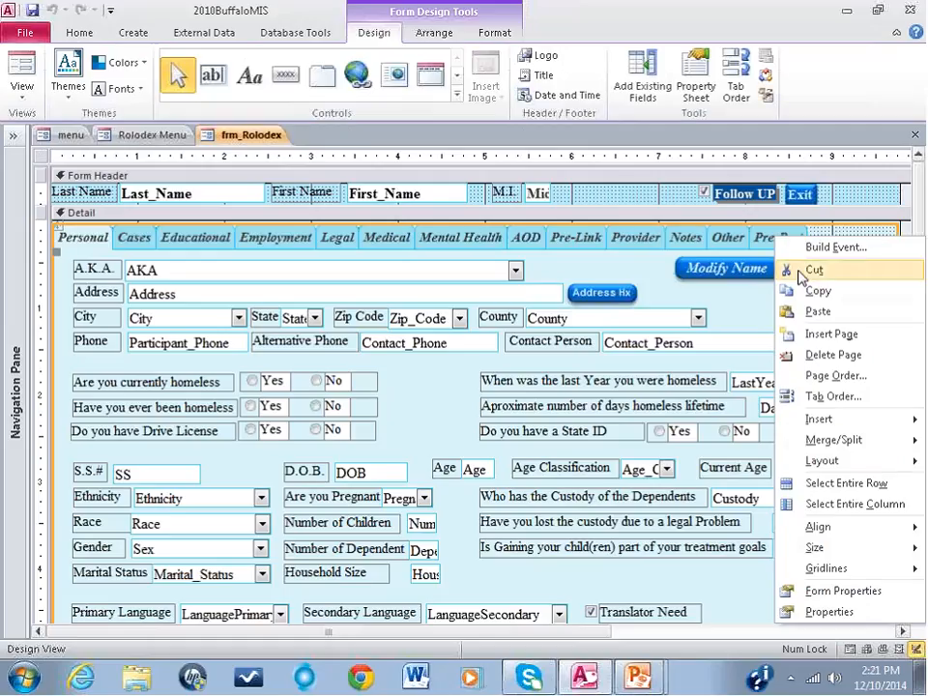
{"action": "left_click", "coordinate": [820, 336]}
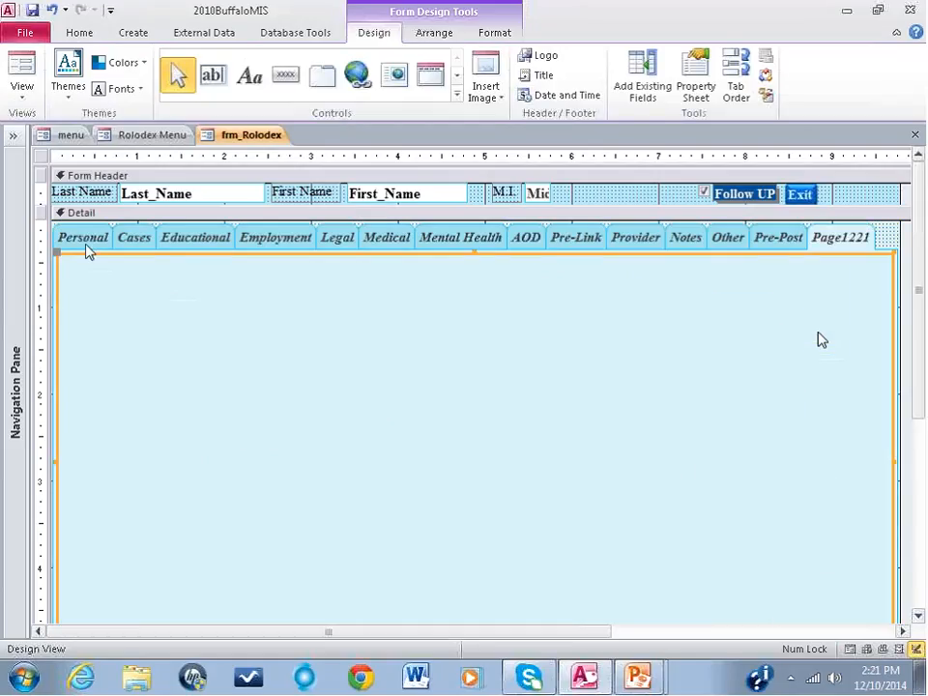
{"action": "right_click", "coordinate": [852, 242]}
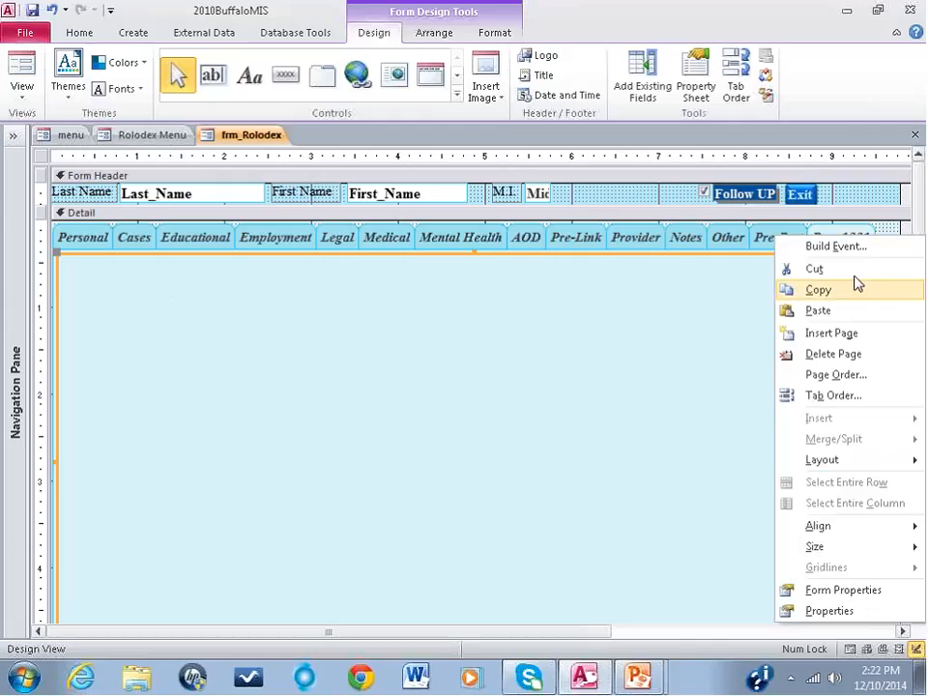
{"action": "left_click", "coordinate": [819, 612]}
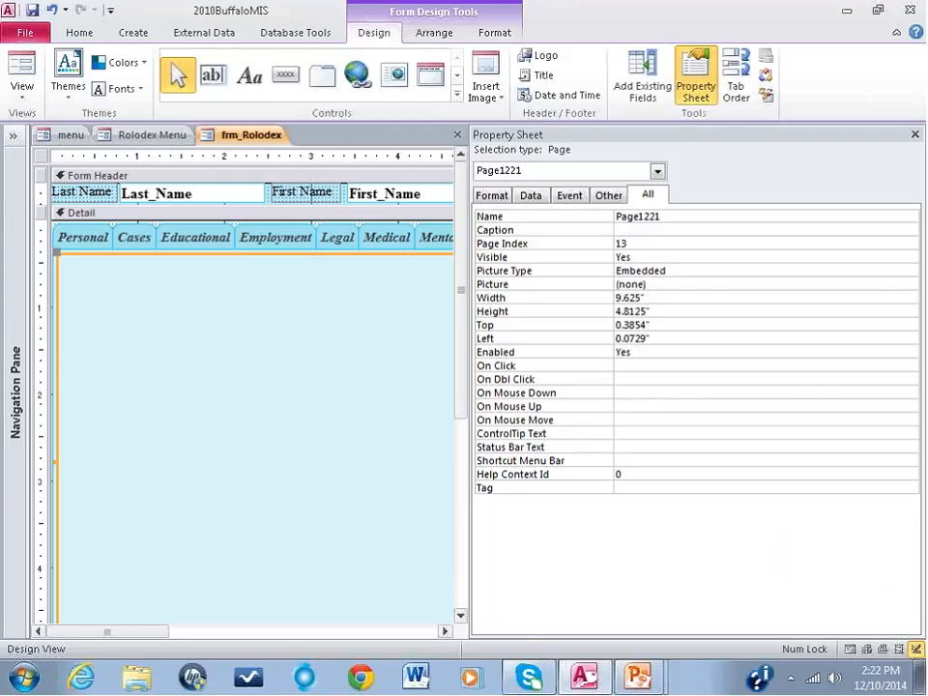
{"action": "left_click", "coordinate": [604, 214]}
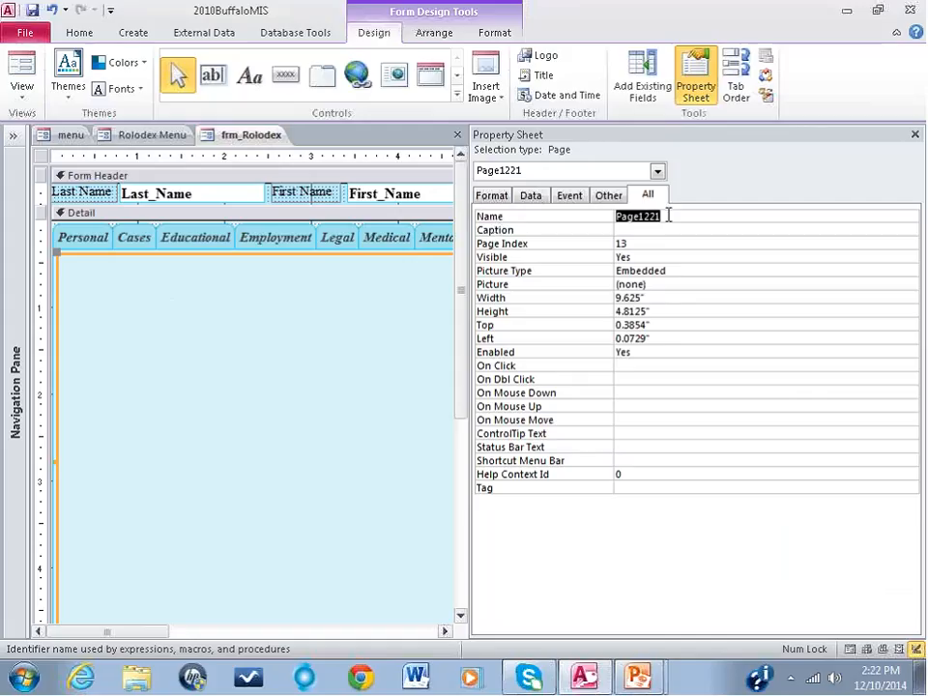
{"action": "type", "text": "F"}
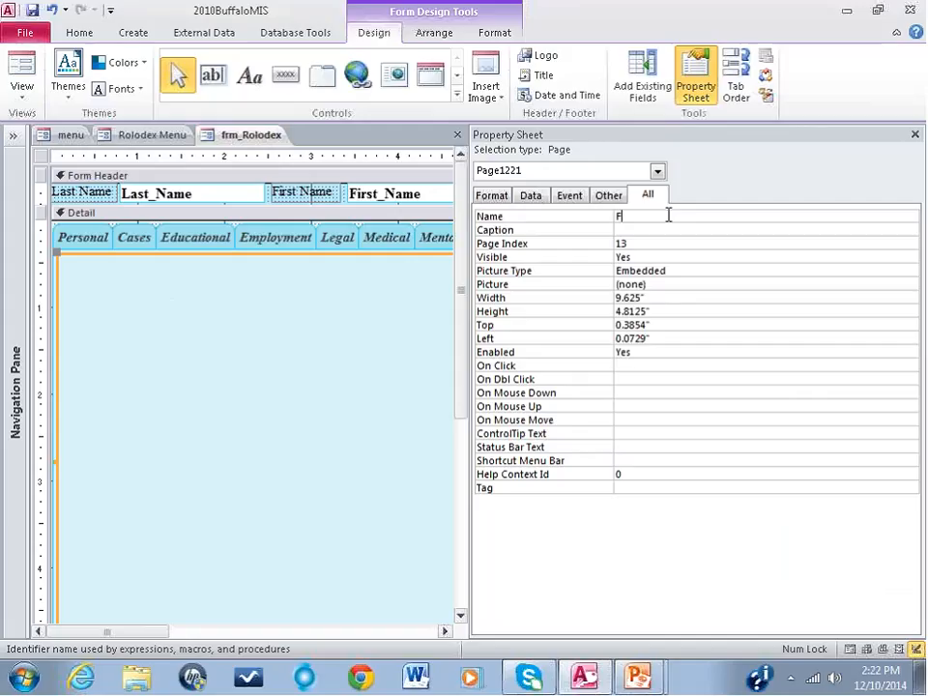
{"action": "type", "text": "amilyHx"}
{"action": "left_click", "coordinate": [675, 229]}
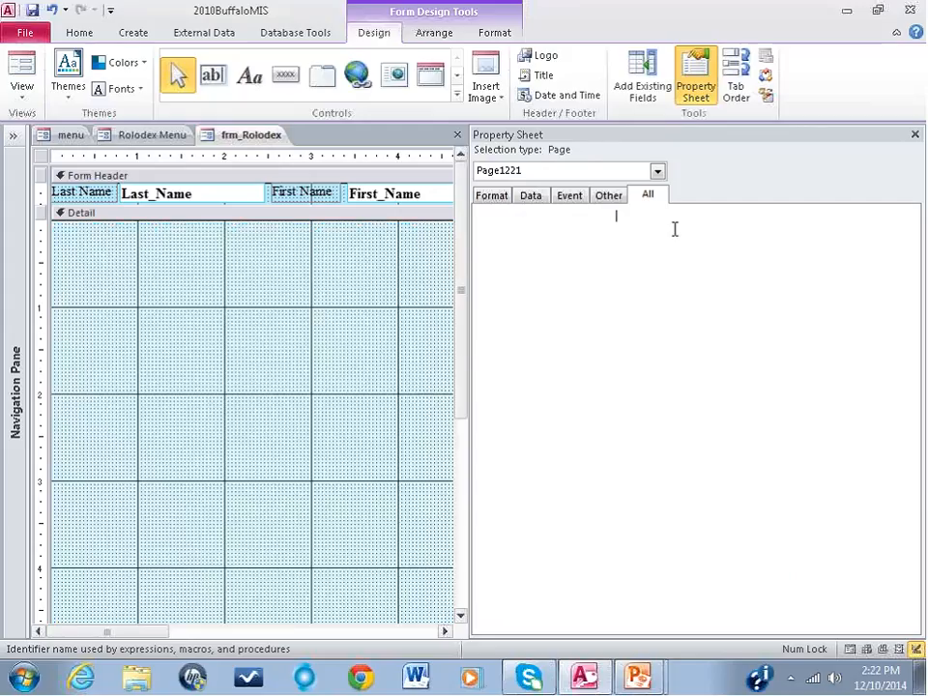
Step: Move the FamilyHx page up in the tab control's page order to sit directly after Mental Health, and close the property sheet
{"action": "left_click", "coordinate": [914, 134]}
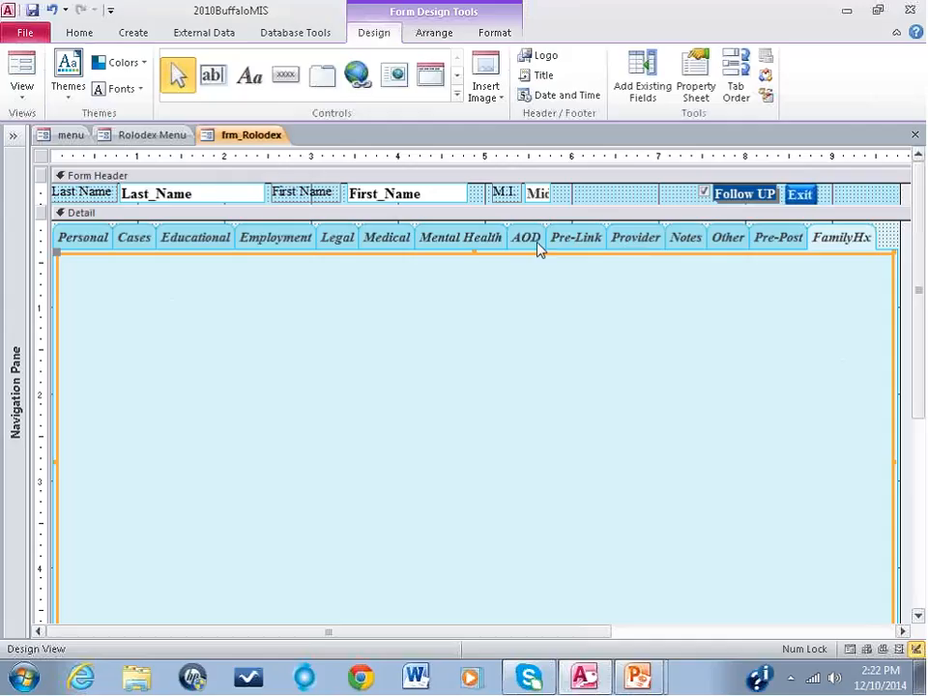
{"action": "right_click", "coordinate": [835, 245]}
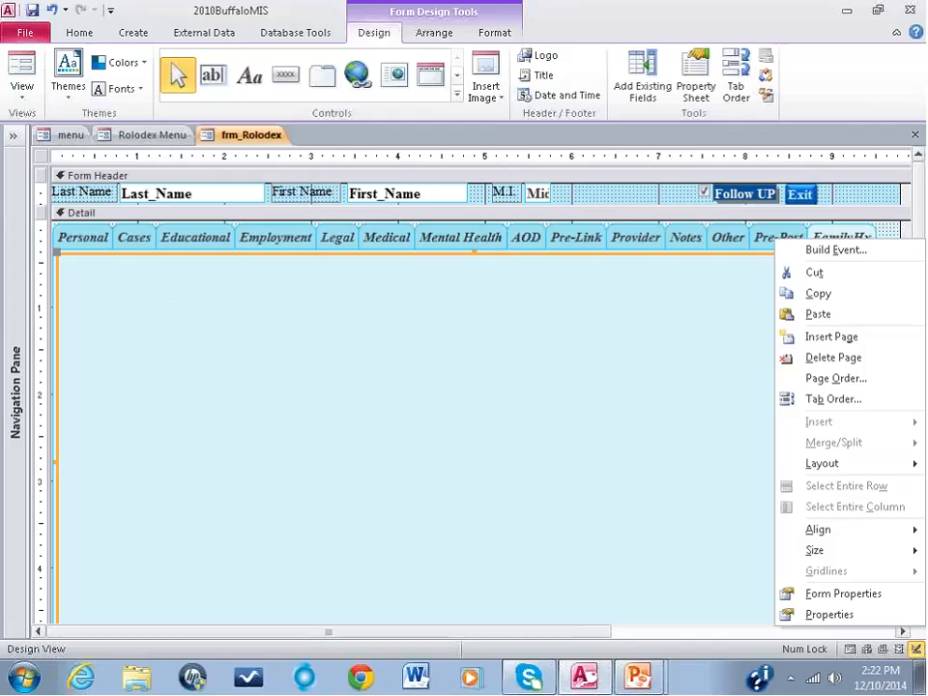
{"action": "left_click", "coordinate": [831, 383]}
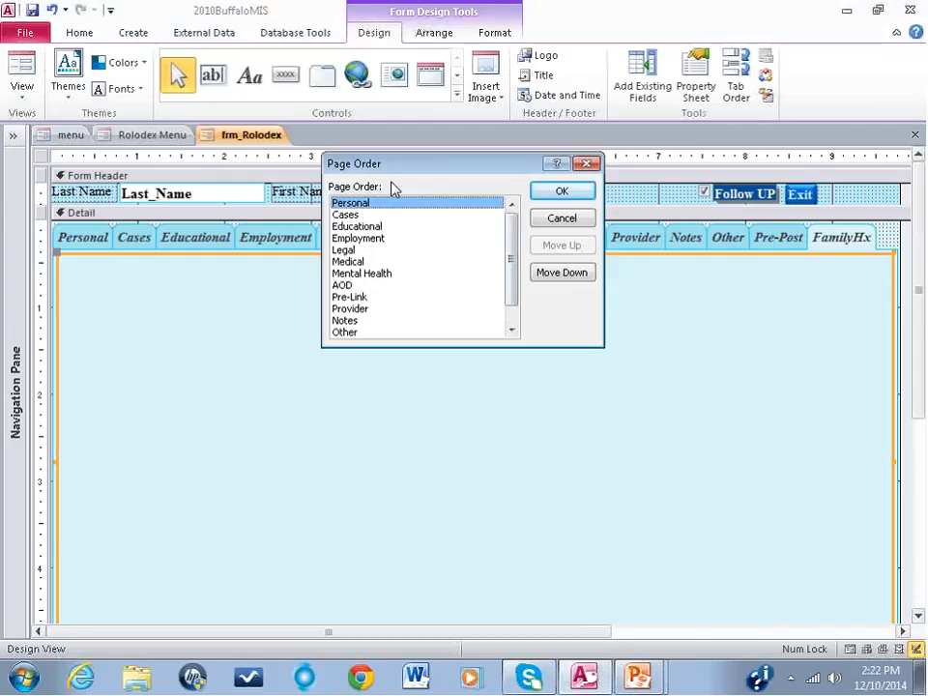
{"action": "left_click_drag", "start_coordinate": [447, 172], "coordinate": [506, 174]}
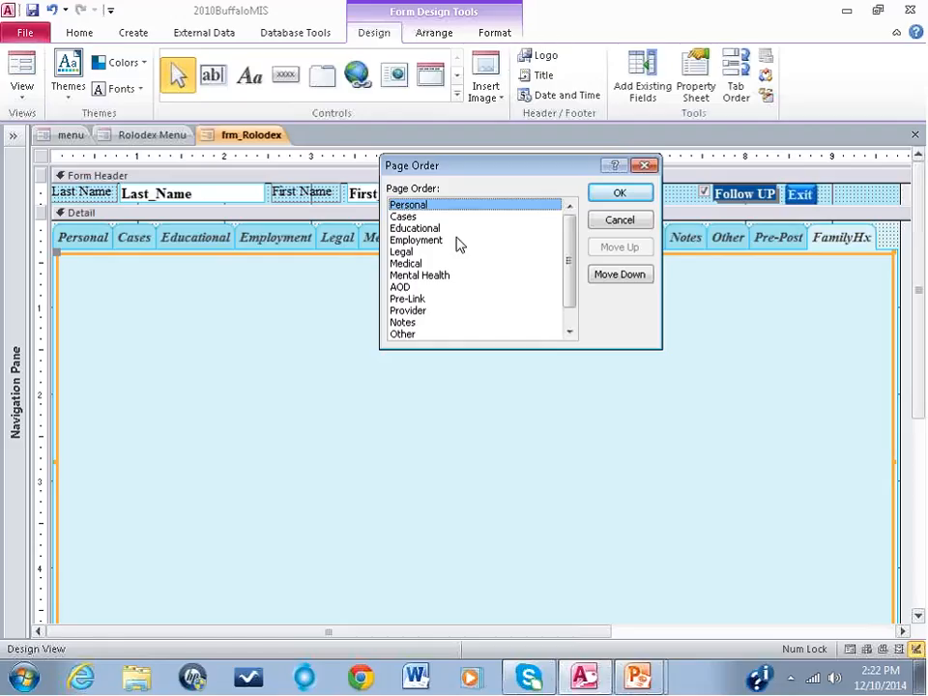
{"action": "left_click_drag", "start_coordinate": [573, 244], "coordinate": [570, 263]}
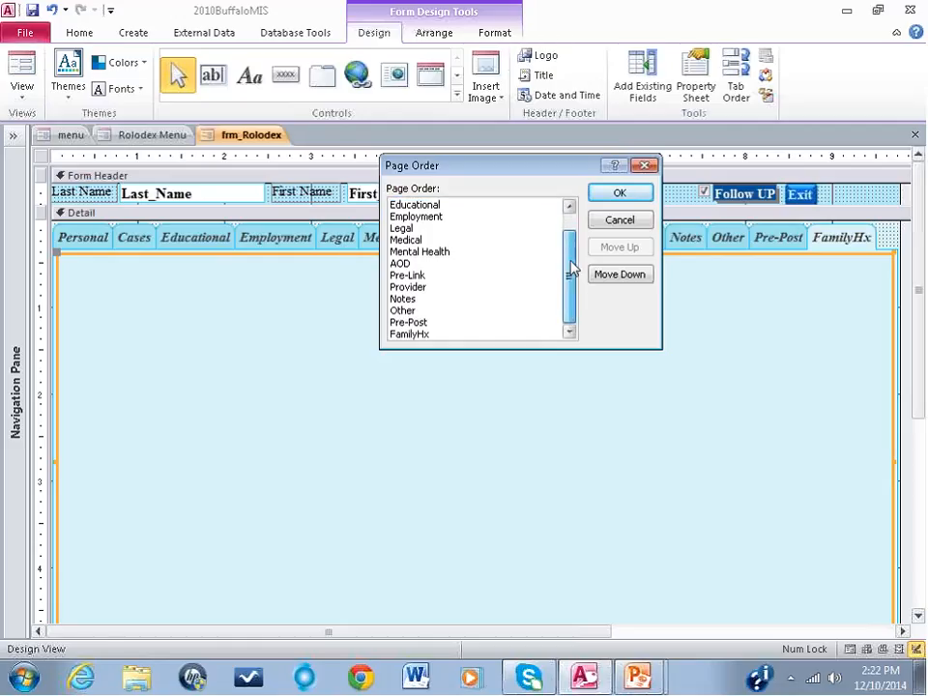
{"action": "left_click", "coordinate": [415, 335]}
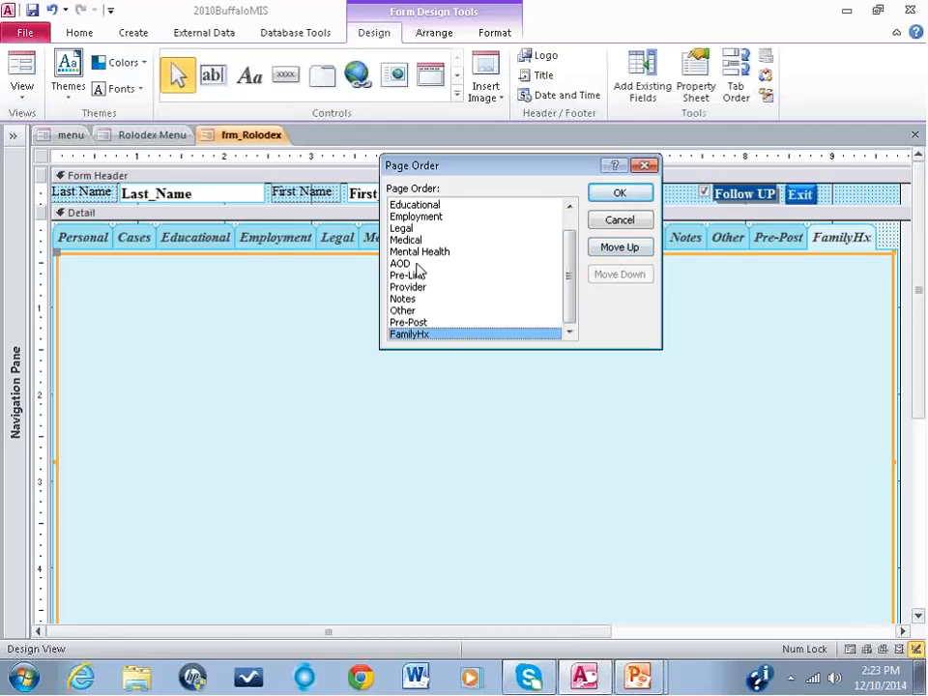
{"action": "left_click", "coordinate": [612, 250]}
{"action": "left_click", "coordinate": [612, 249]}
{"action": "left_click", "coordinate": [611, 250]}
{"action": "left_click", "coordinate": [612, 250]}
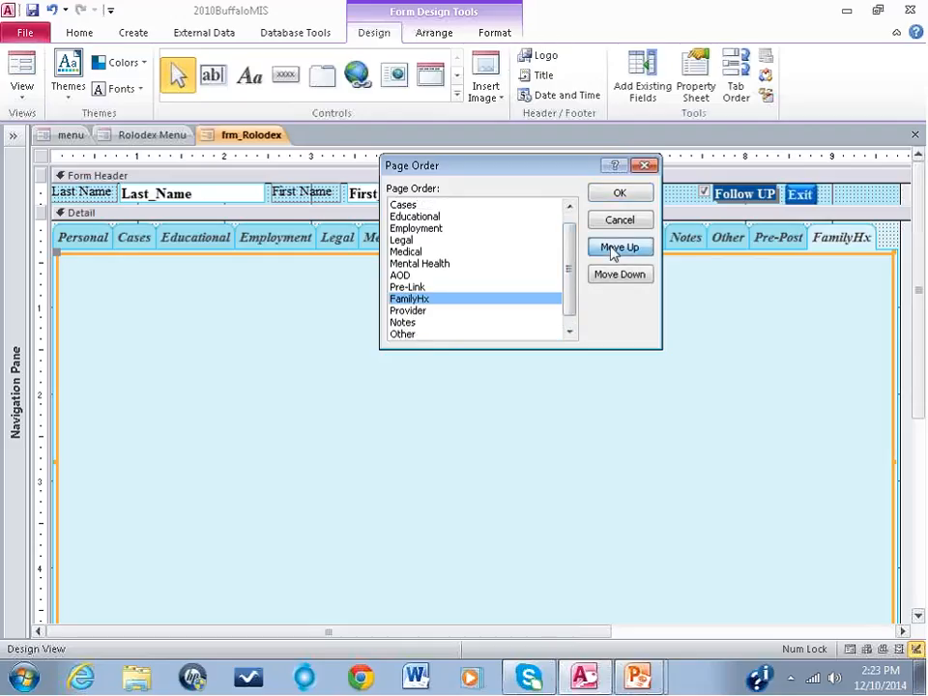
{"action": "left_click", "coordinate": [612, 249]}
{"action": "left_click", "coordinate": [612, 249]}
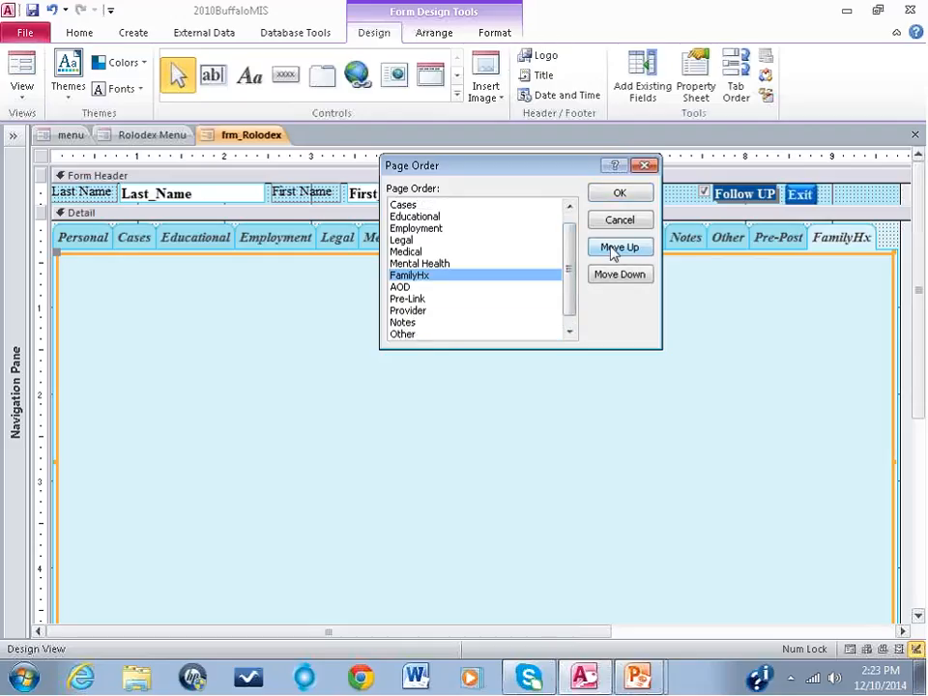
{"action": "left_click", "coordinate": [619, 193]}
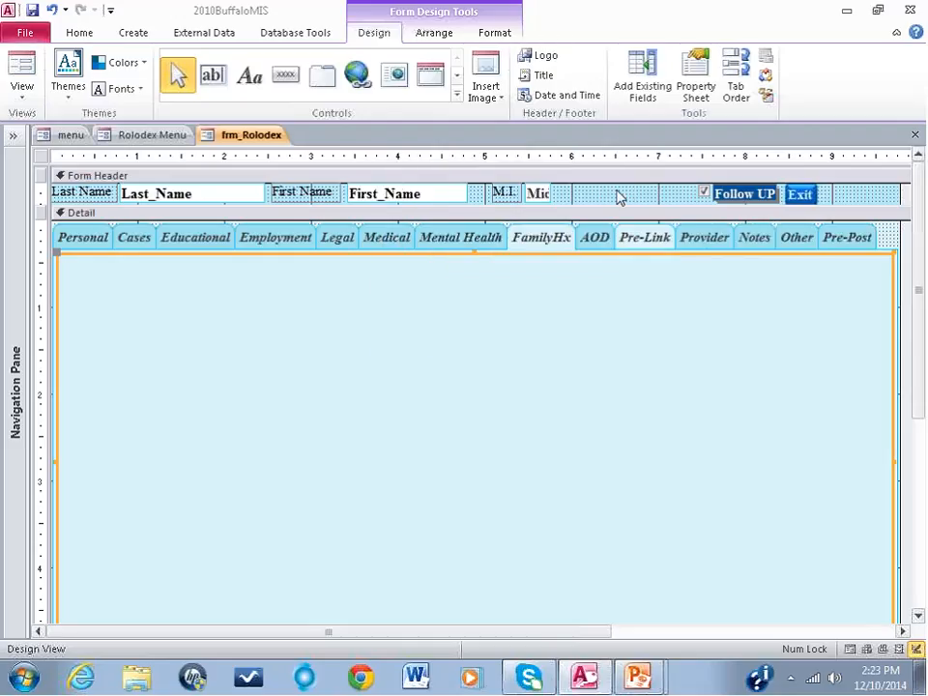
Step: Preview the form in Form View, look through its pages up to FamilyHx, and return to Design View
{"action": "left_click", "coordinate": [23, 66]}
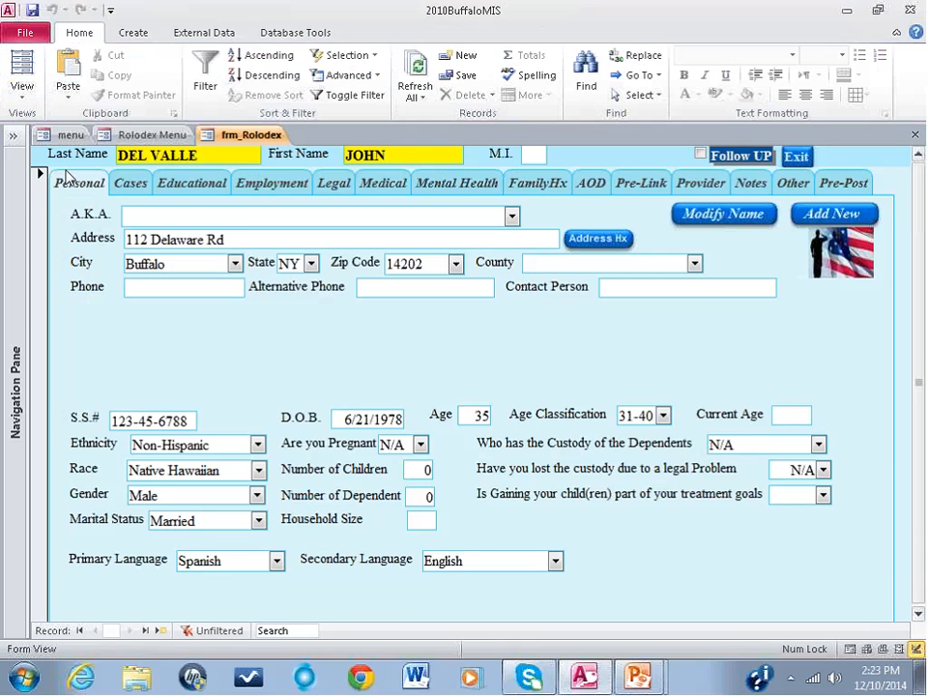
{"action": "left_click", "coordinate": [131, 183]}
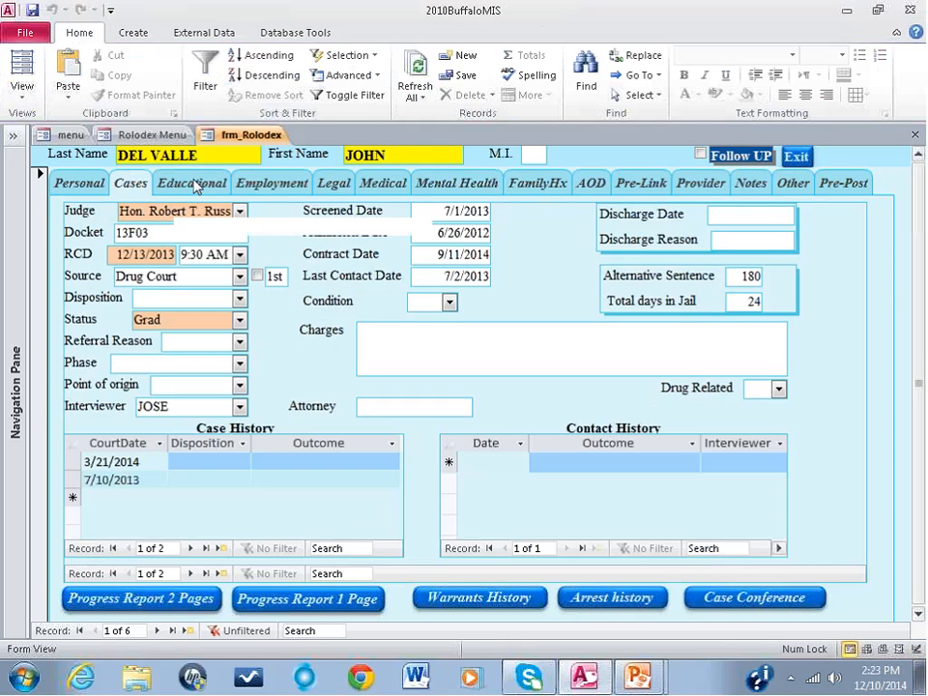
{"action": "left_click", "coordinate": [193, 182]}
{"action": "left_click", "coordinate": [271, 183]}
{"action": "left_click", "coordinate": [464, 183]}
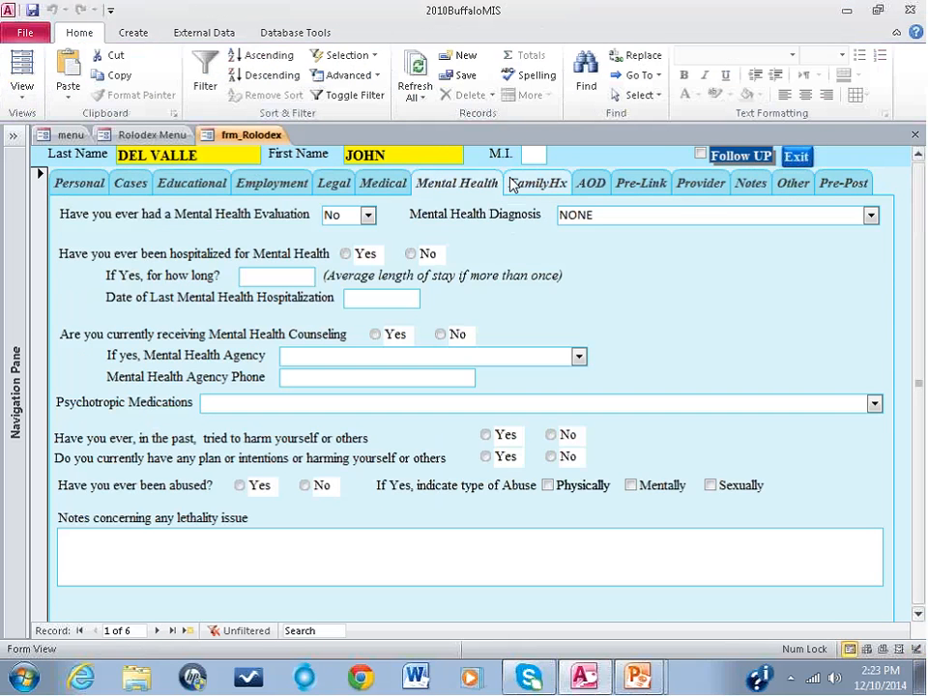
{"action": "left_click", "coordinate": [522, 184]}
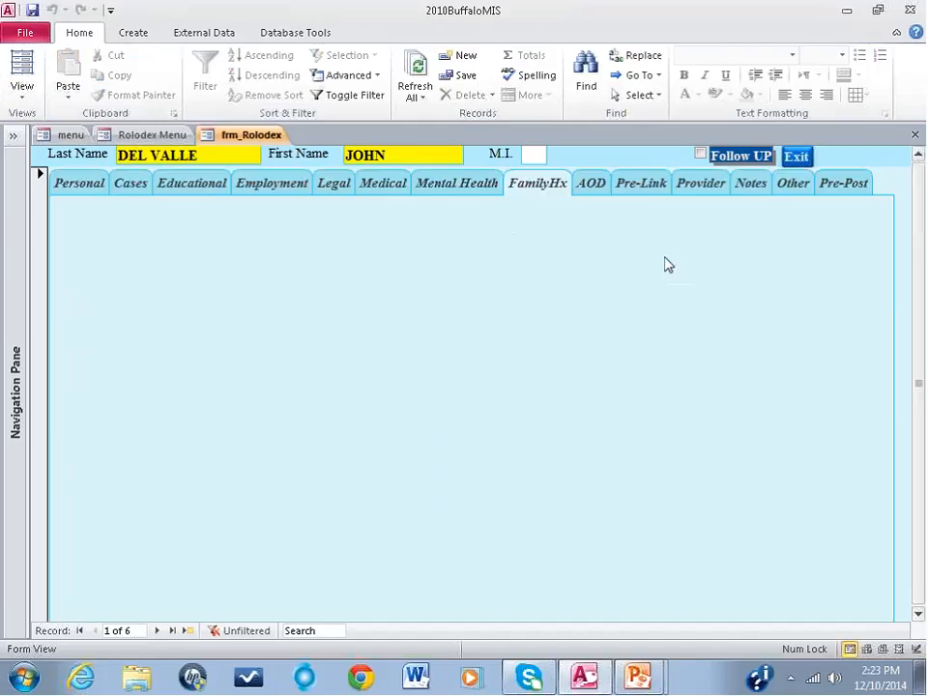
{"action": "left_click", "coordinate": [53, 193]}
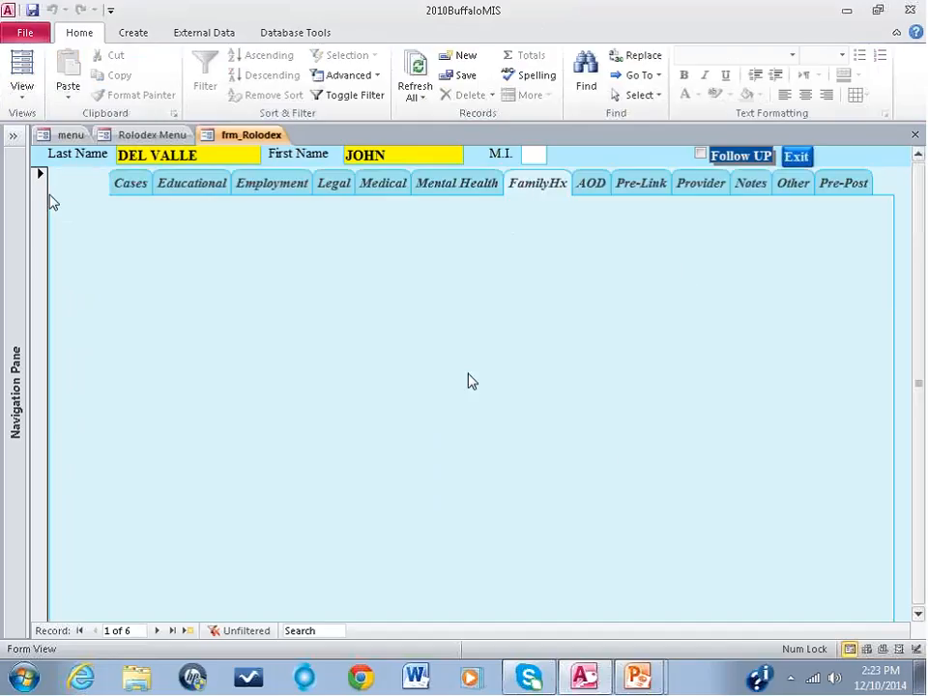
{"action": "left_click", "coordinate": [23, 97]}
{"action": "left_click", "coordinate": [52, 289]}
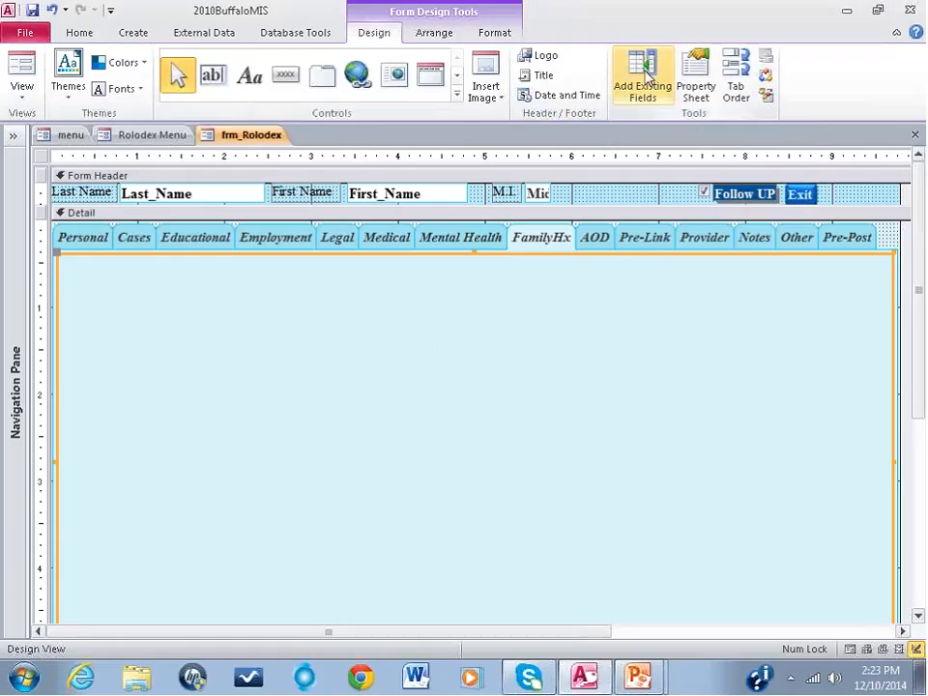
Step: Place the existing fields SO_Name, SO_DOB, SO_Address and SO_ConsentSigned together on the FamilyHx page, and close the field list
{"action": "left_click", "coordinate": [456, 93]}
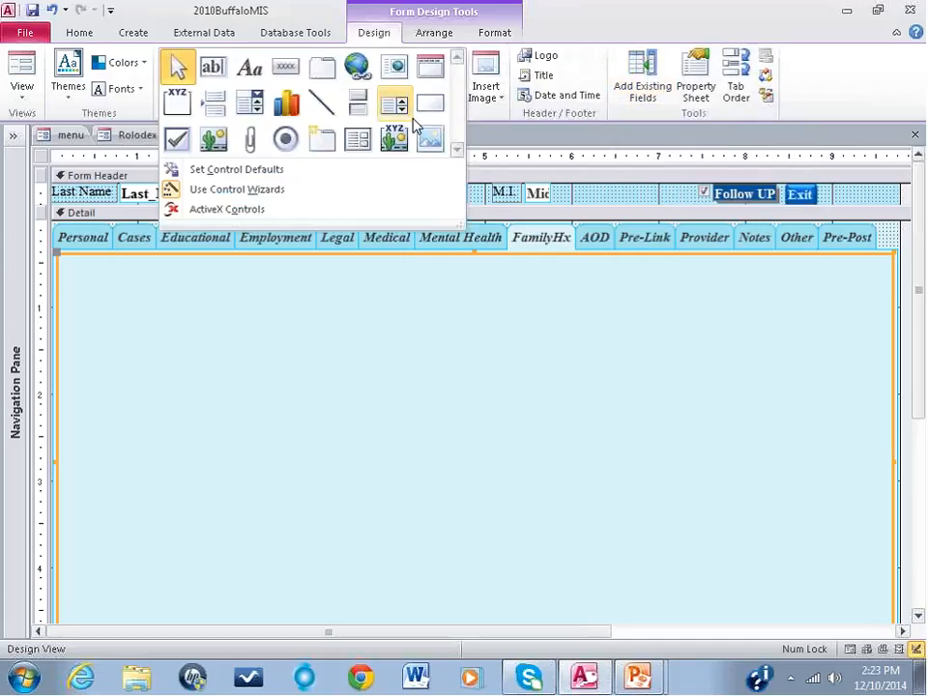
{"action": "left_click", "coordinate": [642, 70]}
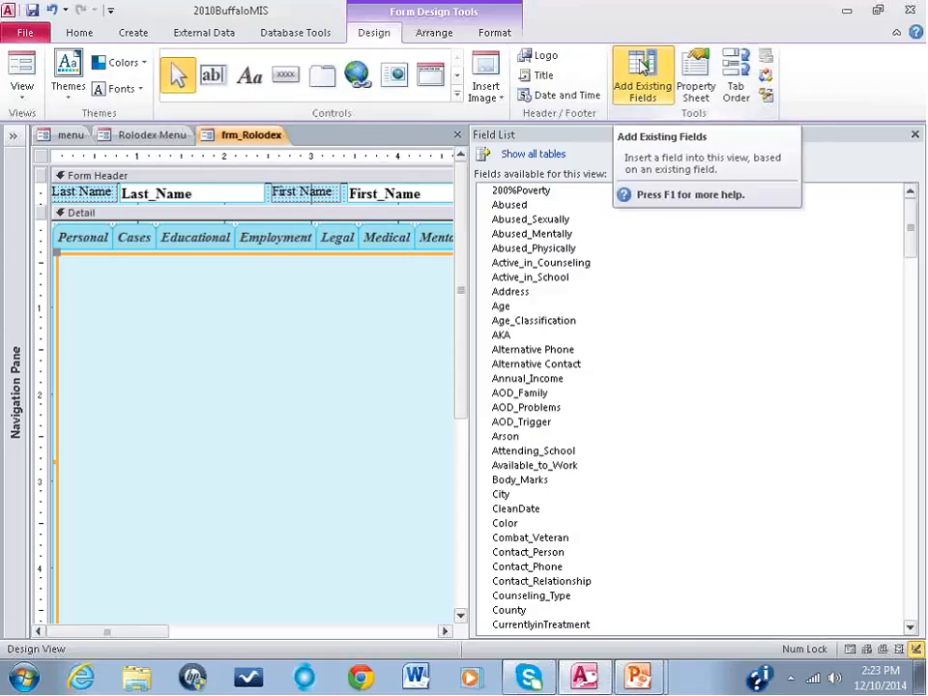
{"action": "left_click", "coordinate": [642, 72]}
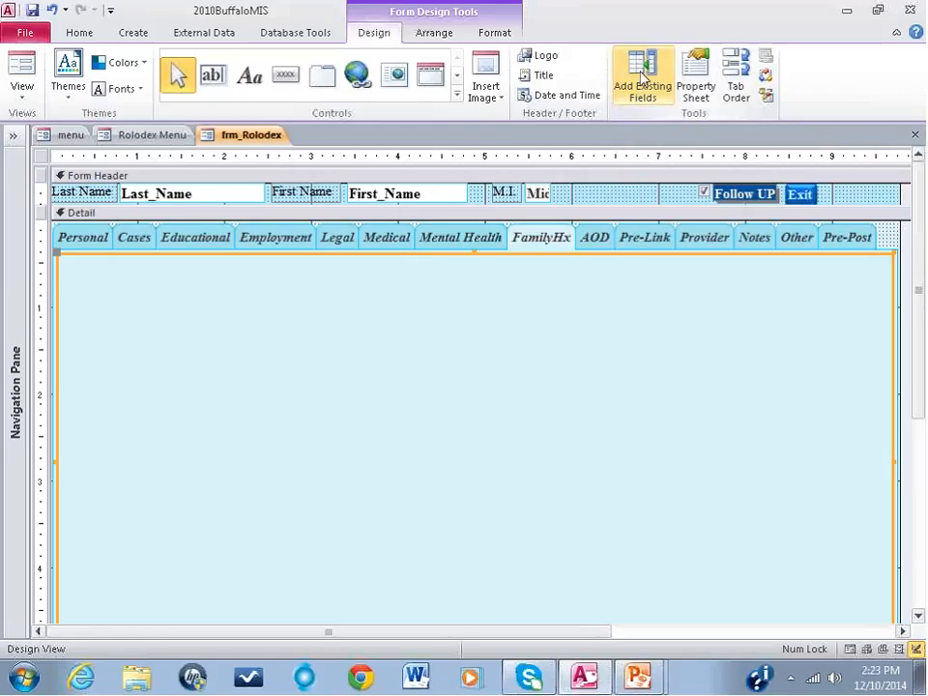
{"action": "left_click", "coordinate": [641, 78]}
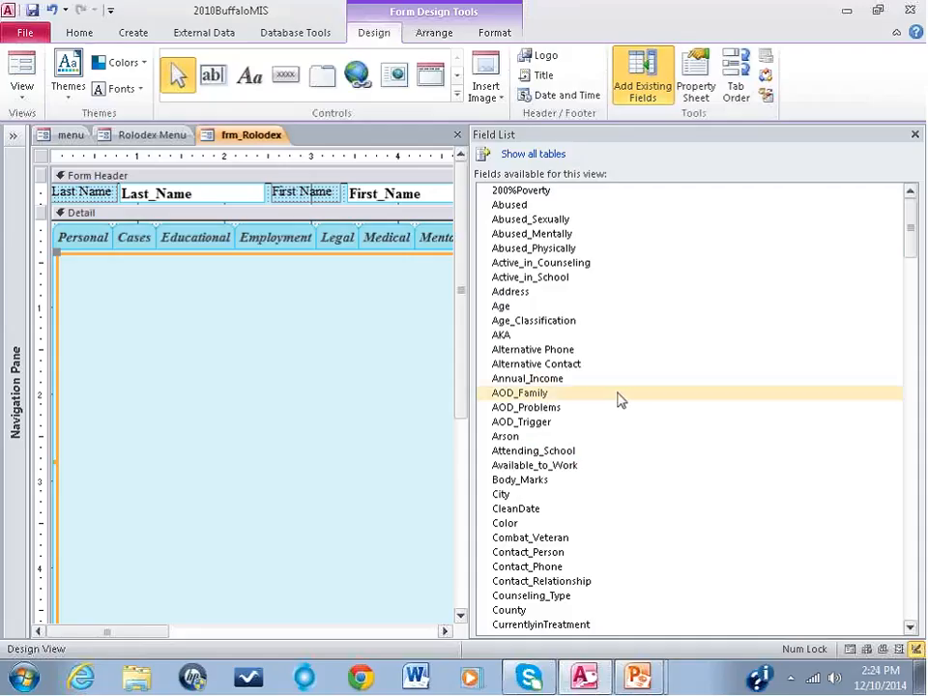
{"action": "left_click", "coordinate": [642, 82]}
{"action": "left_click", "coordinate": [643, 83]}
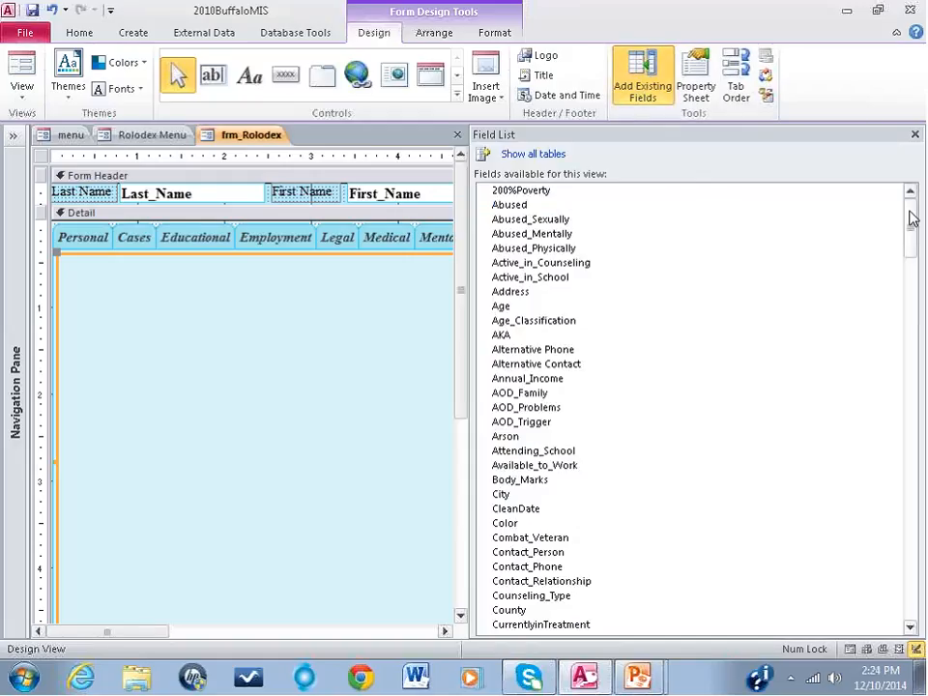
{"action": "left_click_drag", "start_coordinate": [909, 218], "coordinate": [914, 581]}
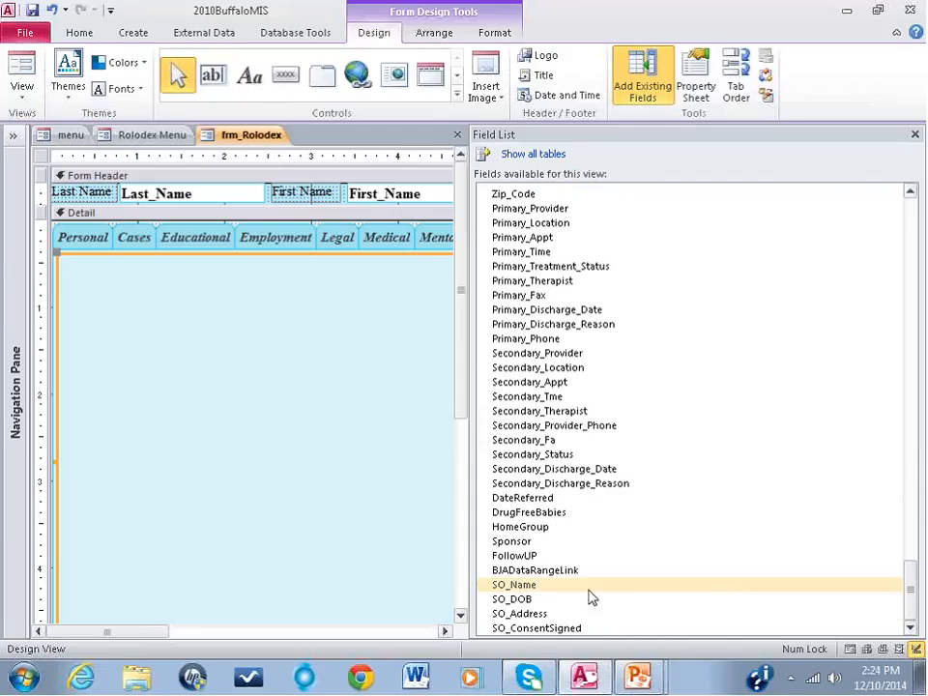
{"action": "left_click", "coordinate": [526, 587]}
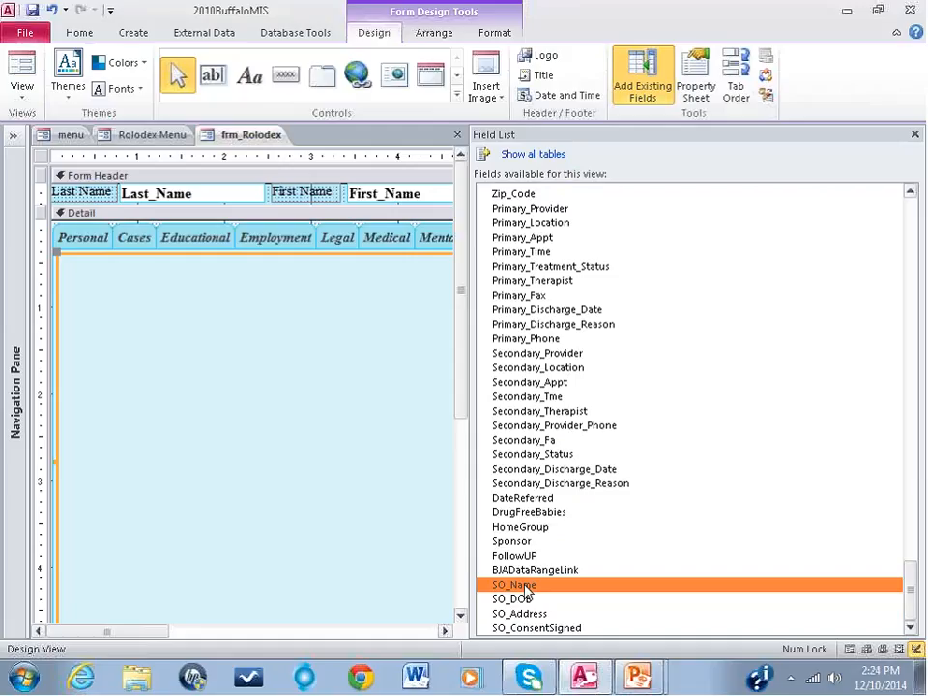
{"action": "key", "text": "shift+Down"}
{"action": "key", "text": "shift+Down"}
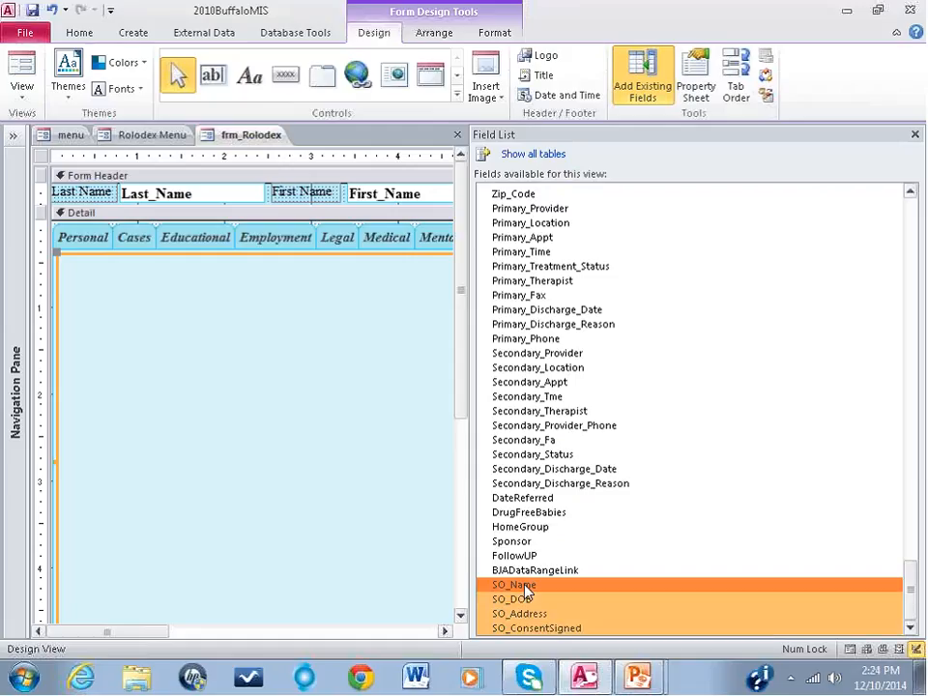
{"action": "left_click_drag", "start_coordinate": [526, 592], "coordinate": [128, 307]}
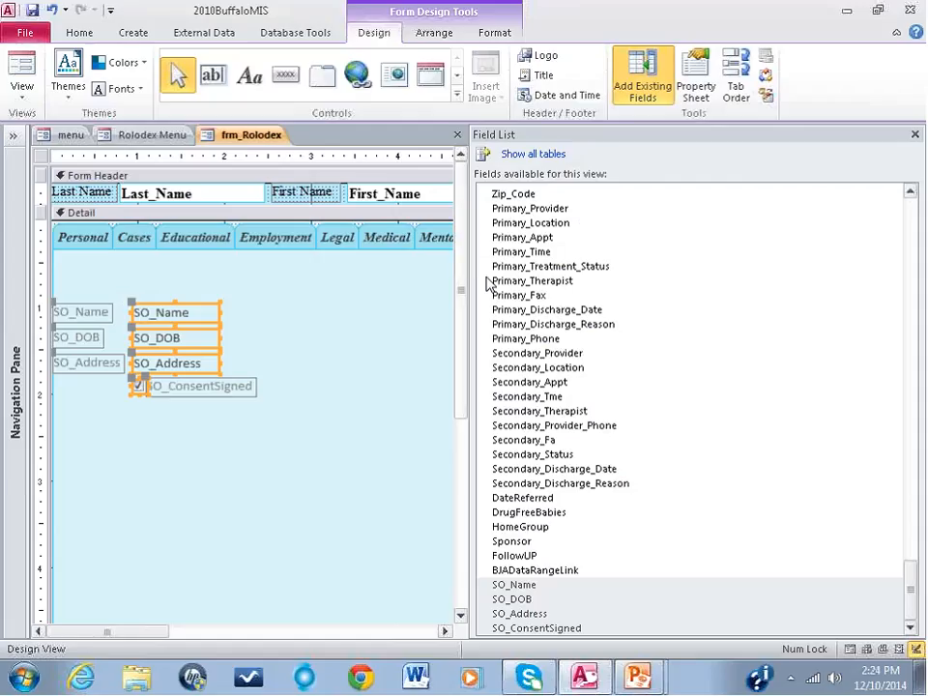
{"action": "left_click", "coordinate": [915, 134]}
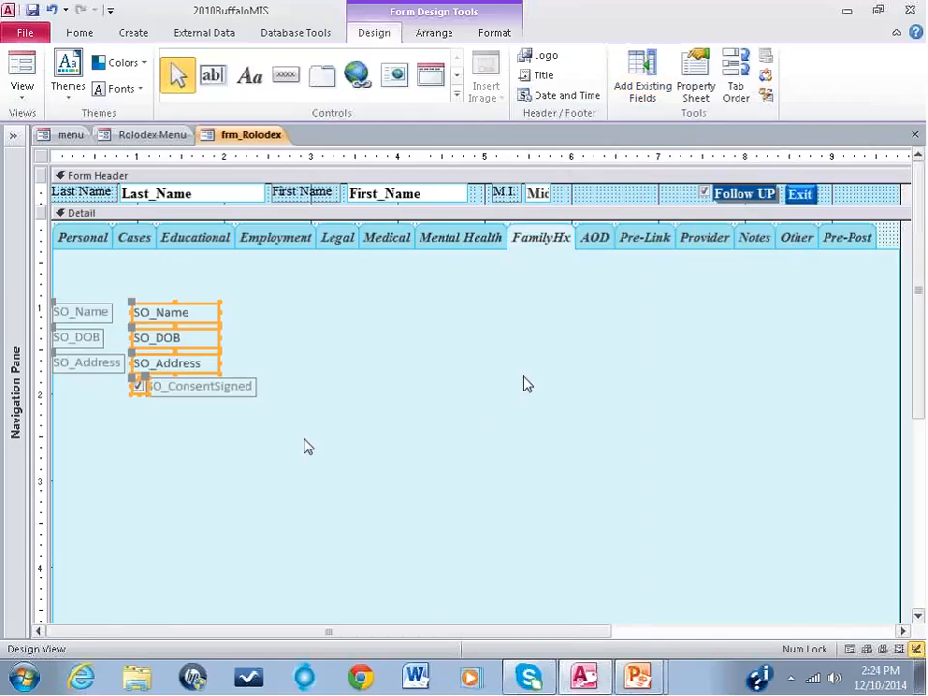
{"action": "left_click", "coordinate": [373, 393]}
{"action": "left_click", "coordinate": [292, 449]}
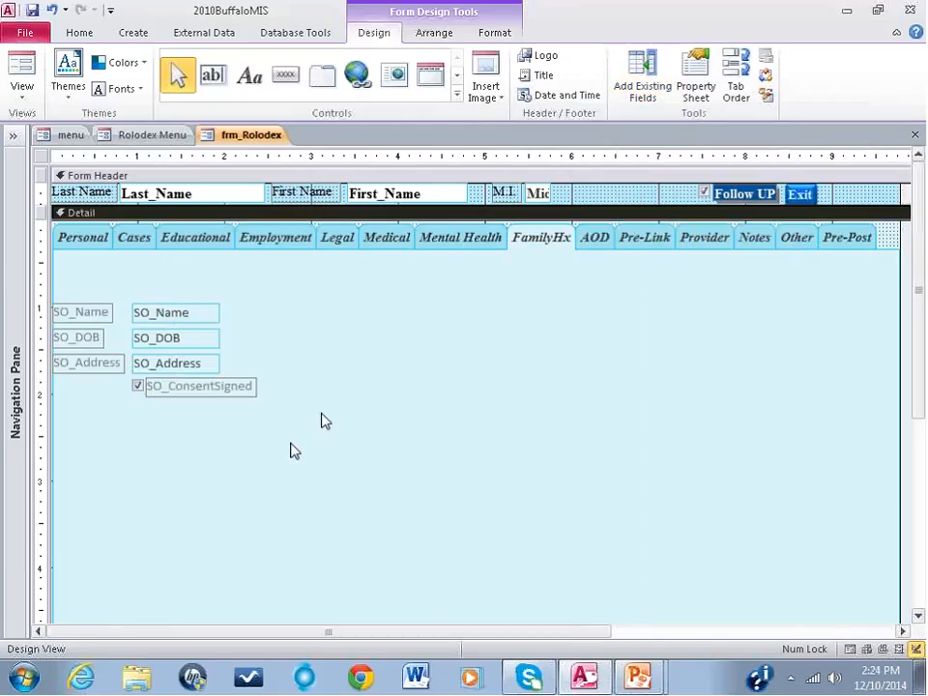
Step: Shift the SO_Name text box and its label horizontally so the box starts about 1.51" from the form's left edge
{"action": "double_click", "coordinate": [209, 316]}
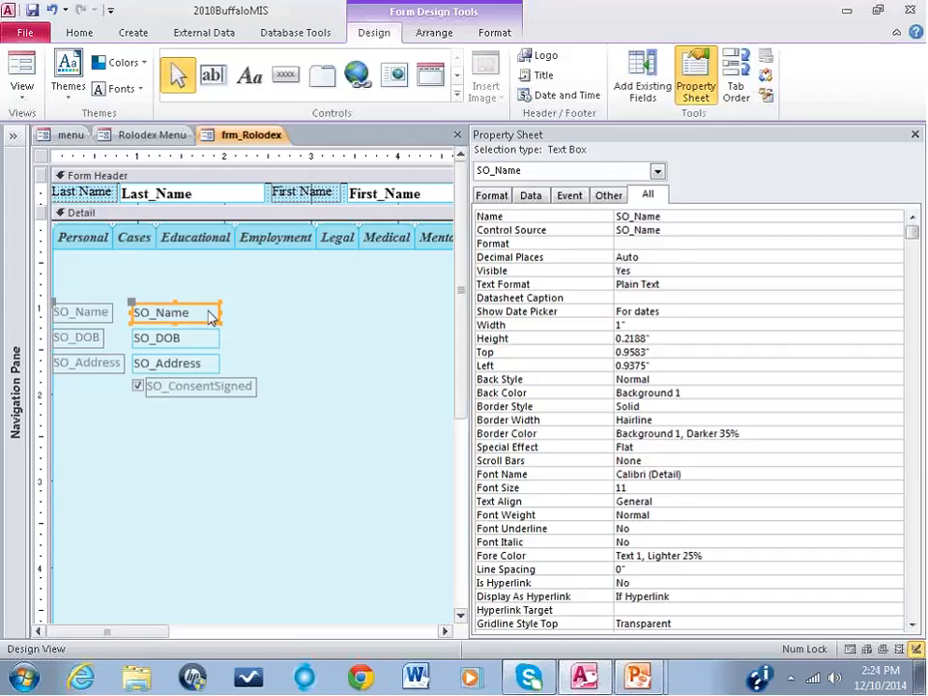
{"action": "left_click", "coordinate": [208, 315]}
{"action": "left_click_drag", "start_coordinate": [208, 312], "coordinate": [248, 310]}
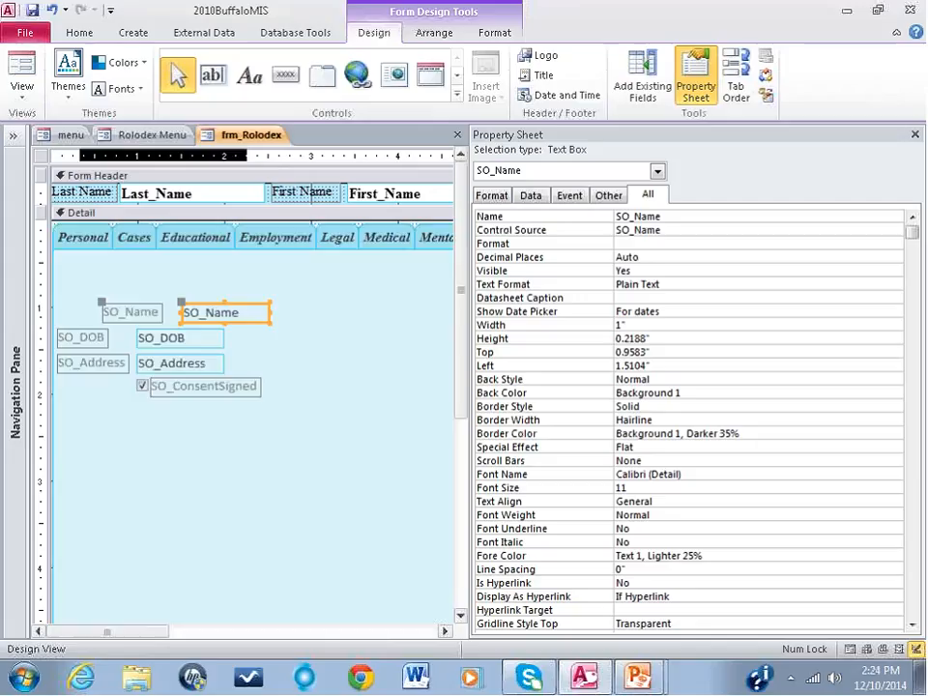
{"action": "left_click", "coordinate": [301, 393]}
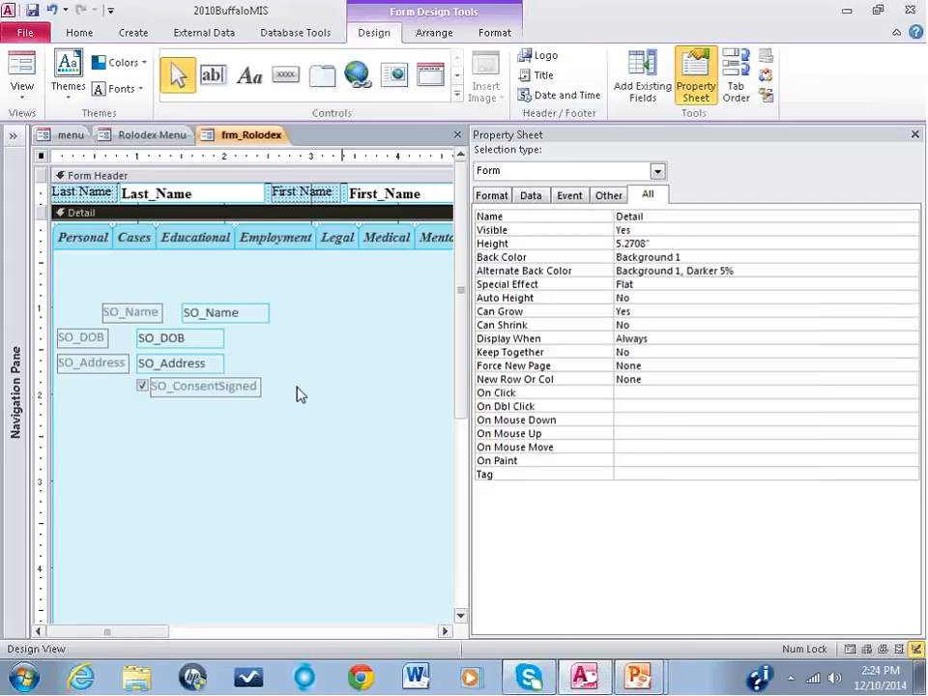
{"action": "left_click", "coordinate": [143, 314]}
{"action": "left_click", "coordinate": [223, 320]}
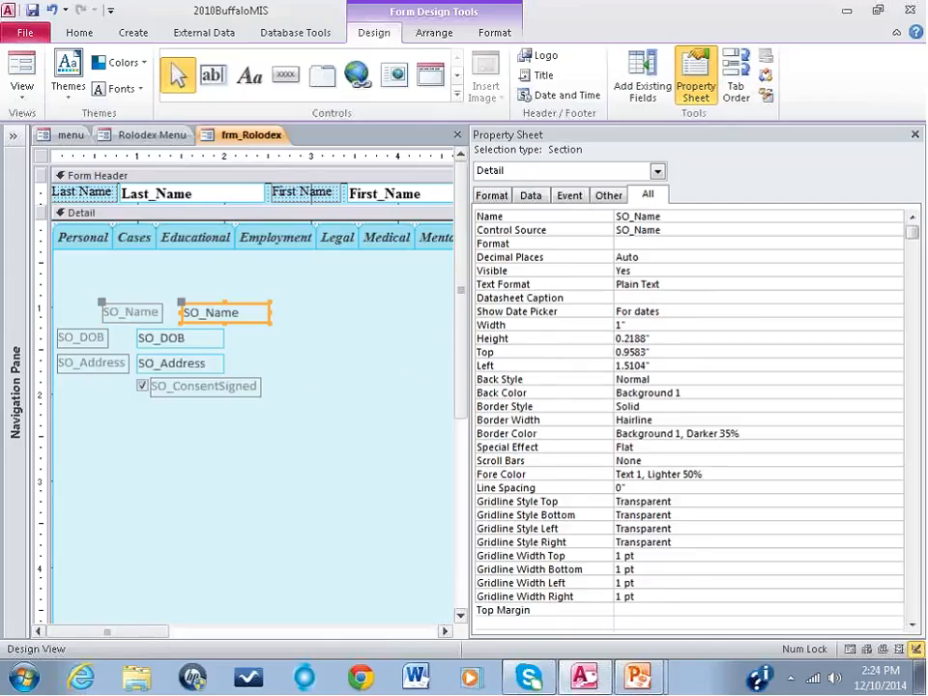
Step: Widen the SO_Name label on both sides to about 1.33", starting about 0.08" from the form's left edge
{"action": "left_click", "coordinate": [128, 317]}
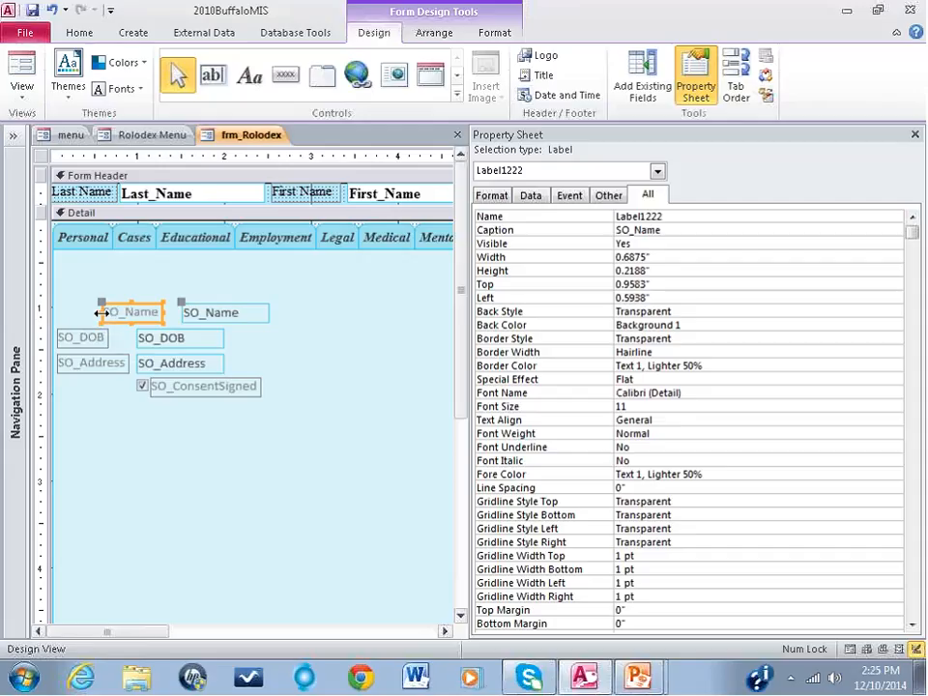
{"action": "left_click_drag", "start_coordinate": [101, 312], "coordinate": [56, 311]}
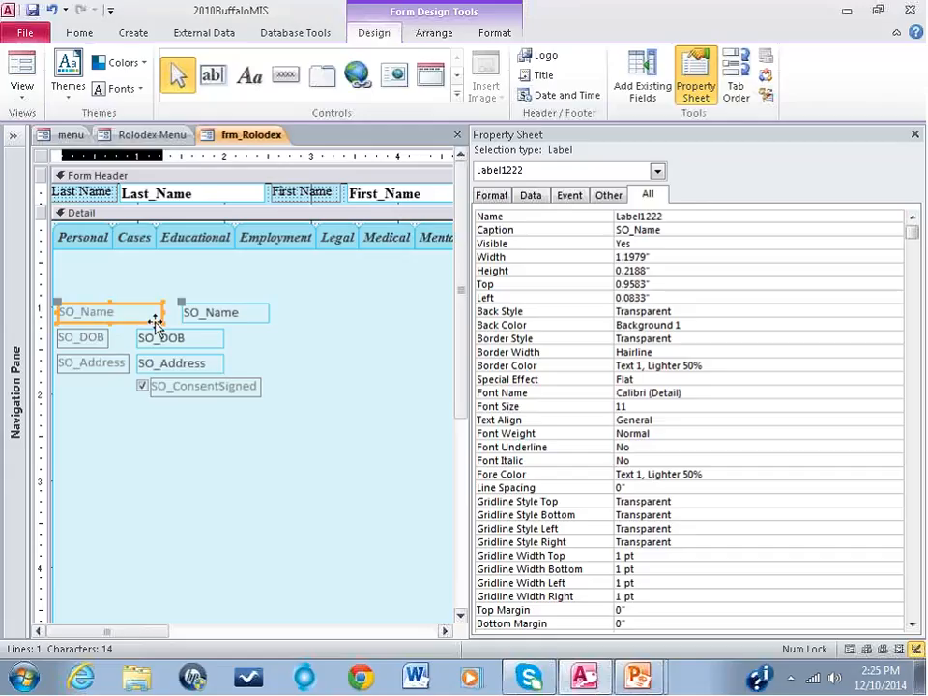
{"action": "left_click_drag", "start_coordinate": [163, 311], "coordinate": [177, 311]}
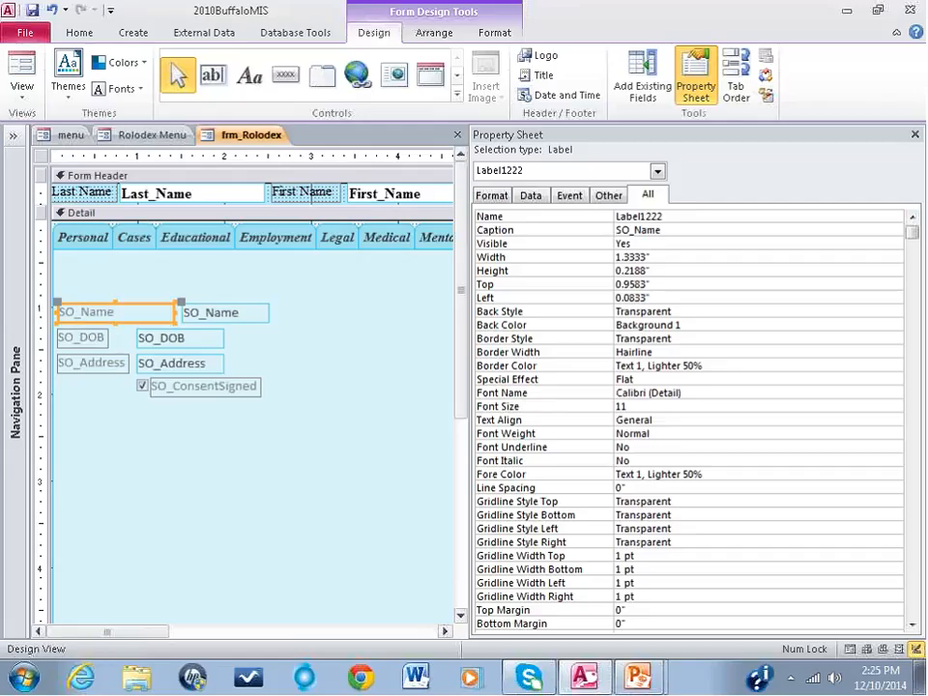
Step: Change the SO_Name label's caption to "Significant Other Name" and select the SO_Name text box
{"action": "left_click", "coordinate": [75, 311]}
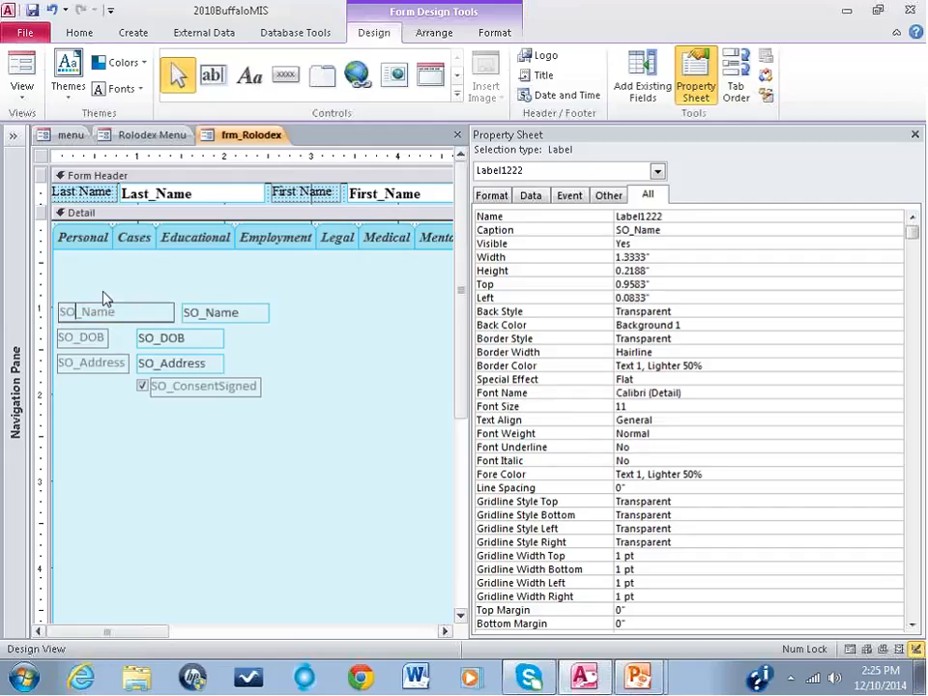
{"action": "key", "text": "BackSpace"}
{"action": "key", "text": "BackSpace"}
{"action": "type", "text": "ignificant Other"}
{"action": "left_click", "coordinate": [199, 312]}
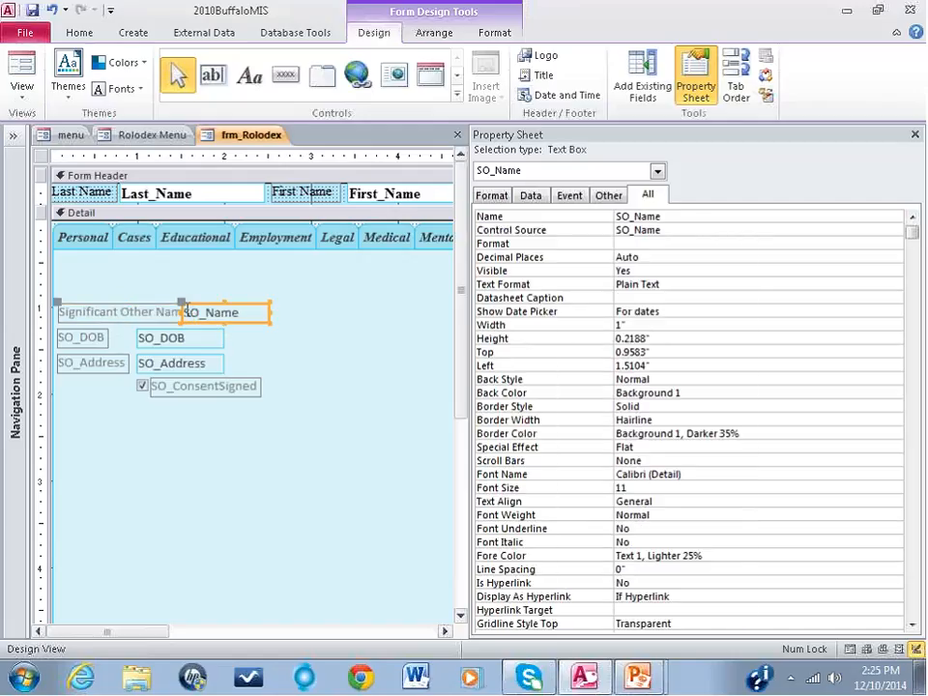
Step: Resize the SO_Name text box on both sides to about 1.63" wide, starting about 1.71" from the form's left edge
{"action": "left_click_drag", "start_coordinate": [182, 312], "coordinate": [198, 312]}
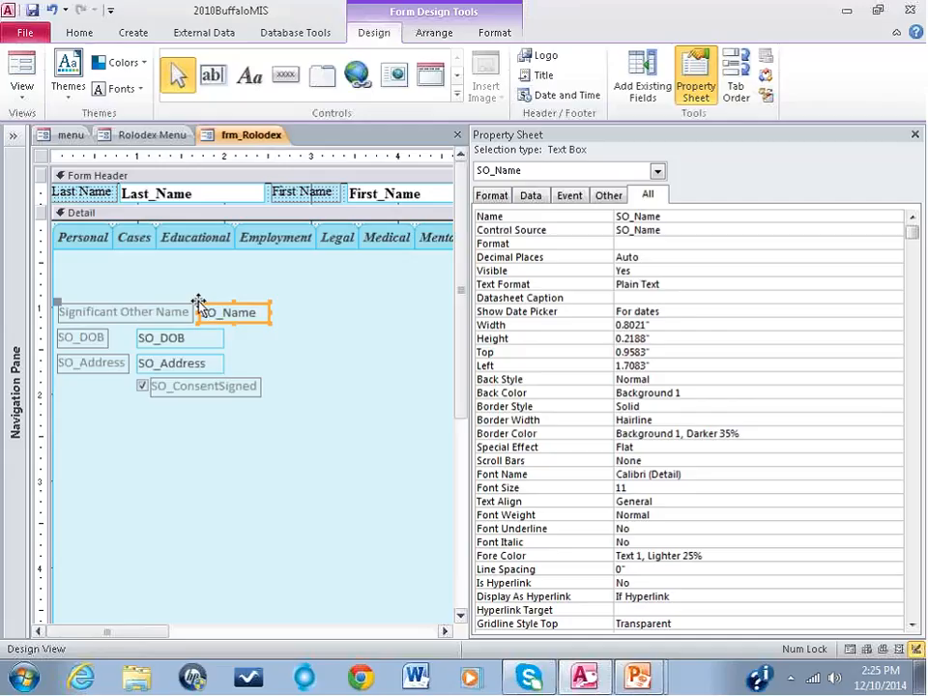
{"action": "mouse_move", "coordinate": [198, 301]}
{"action": "left_mouse_down"}
{"action": "mouse_move", "coordinate": [248, 295]}
{"action": "mouse_move", "coordinate": [303, 339]}
{"action": "mouse_move", "coordinate": [256, 314]}
{"action": "mouse_move", "coordinate": [198, 302]}
{"action": "left_mouse_up"}
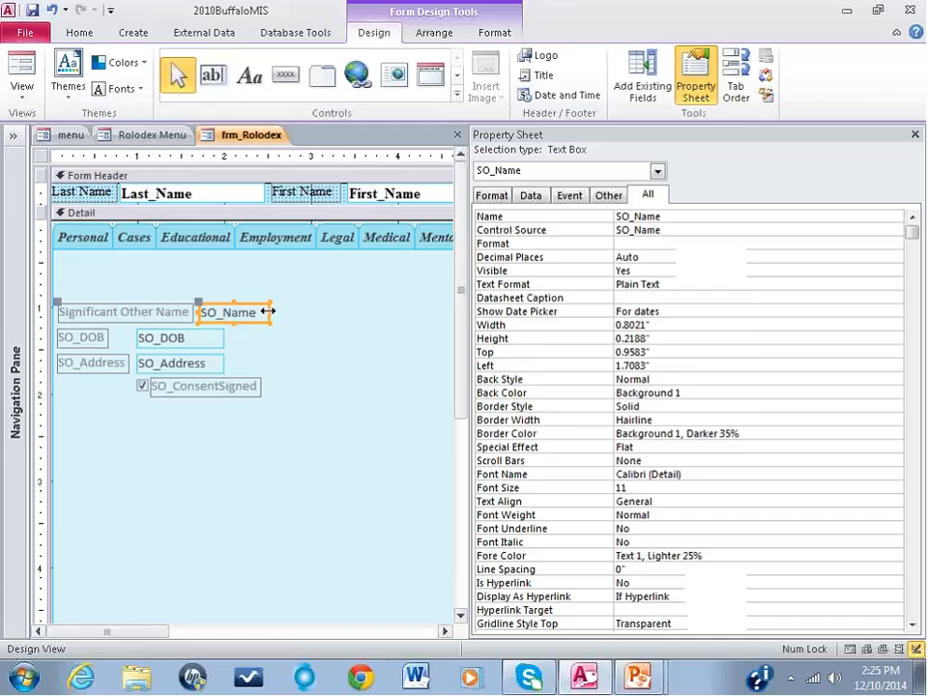
{"action": "left_click_drag", "start_coordinate": [268, 311], "coordinate": [337, 312]}
{"action": "left_click", "coordinate": [297, 323]}
{"action": "left_click", "coordinate": [295, 314]}
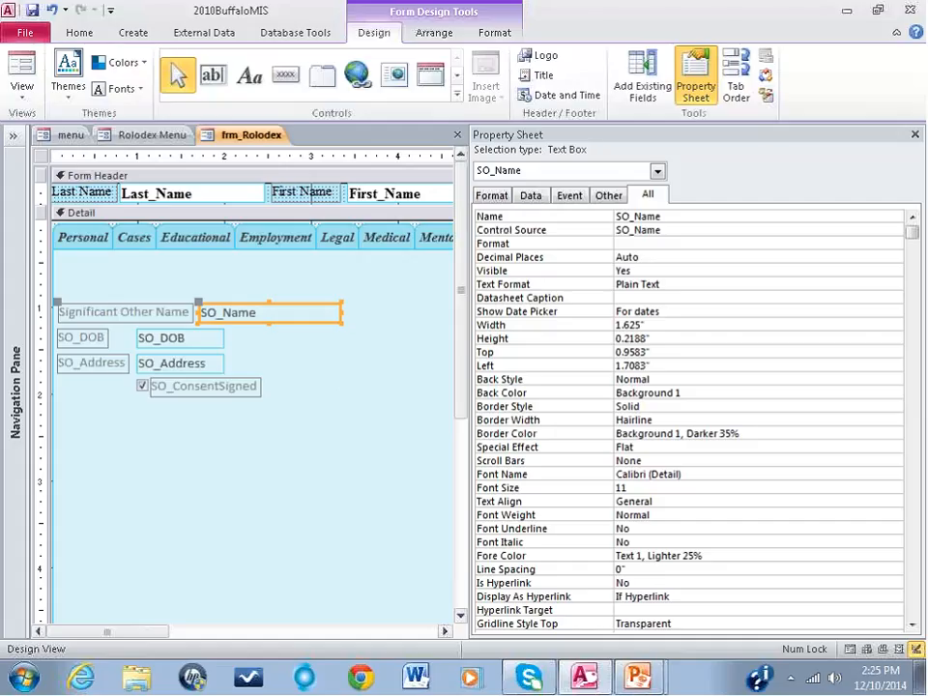
Step: Fill the SO_Name text box's background with white from the standard colors
{"action": "left_click", "coordinate": [495, 36]}
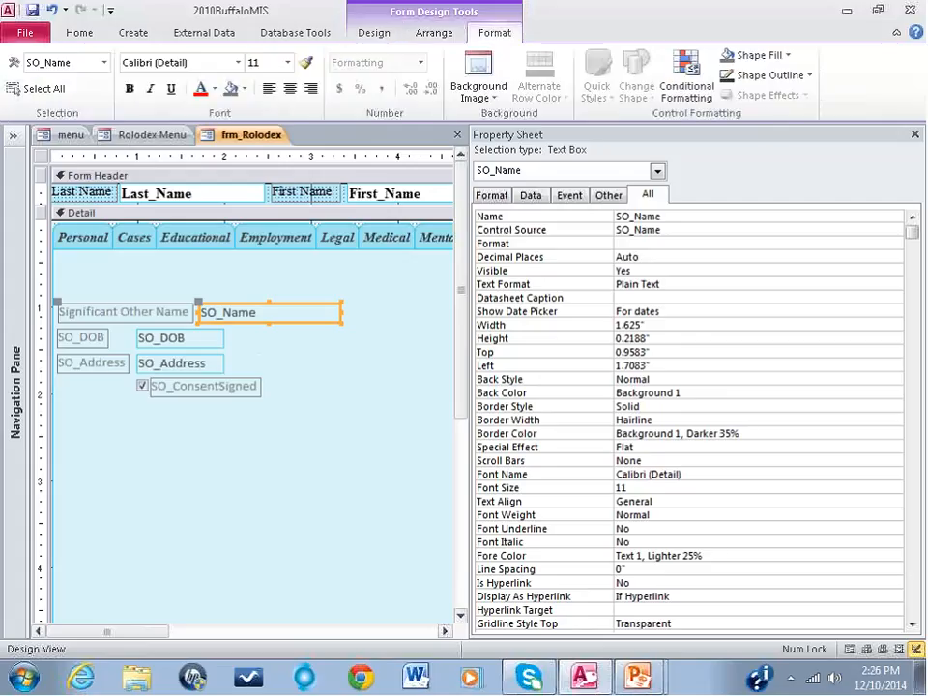
{"action": "left_click", "coordinate": [323, 344]}
{"action": "left_click", "coordinate": [320, 319]}
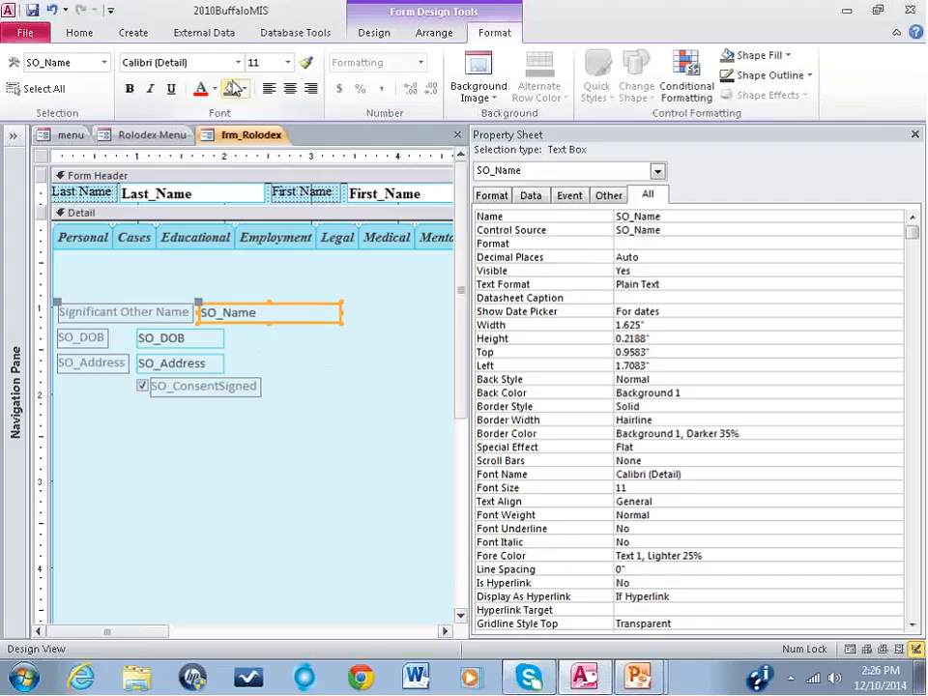
{"action": "left_click", "coordinate": [245, 88]}
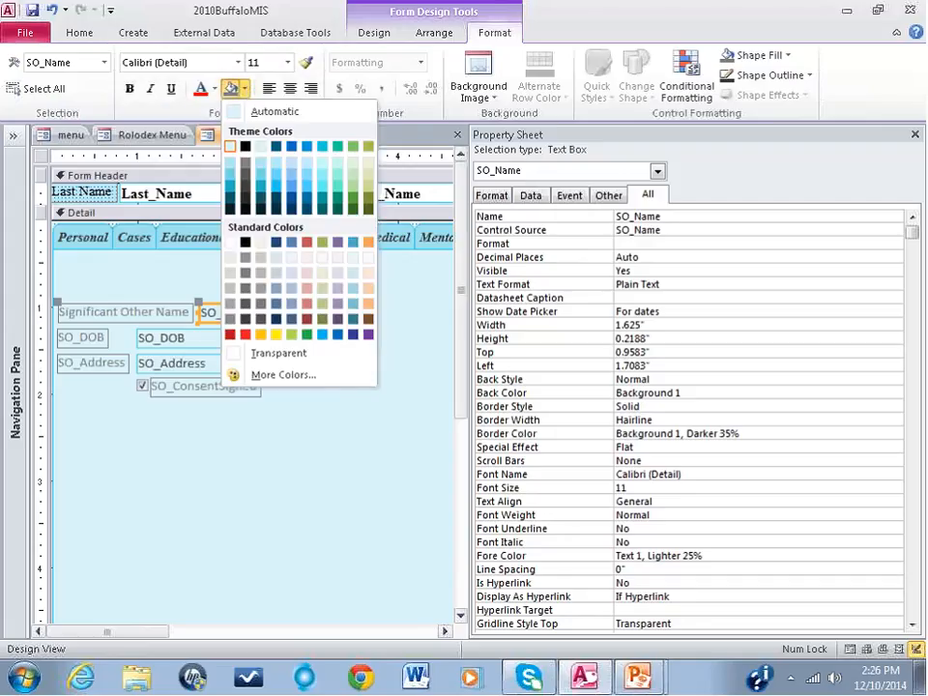
{"action": "left_click", "coordinate": [231, 243]}
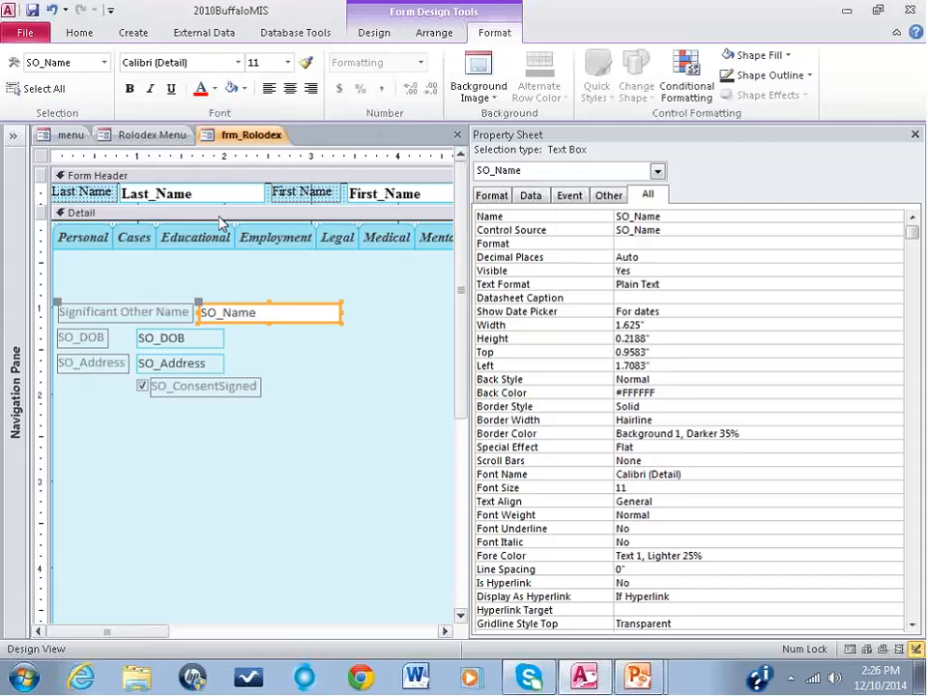
Step: Set the font color of the SO_Name text box and its "Significant Other Name" label to black (Text 1)
{"action": "left_click", "coordinate": [215, 89]}
{"action": "left_click", "coordinate": [216, 142]}
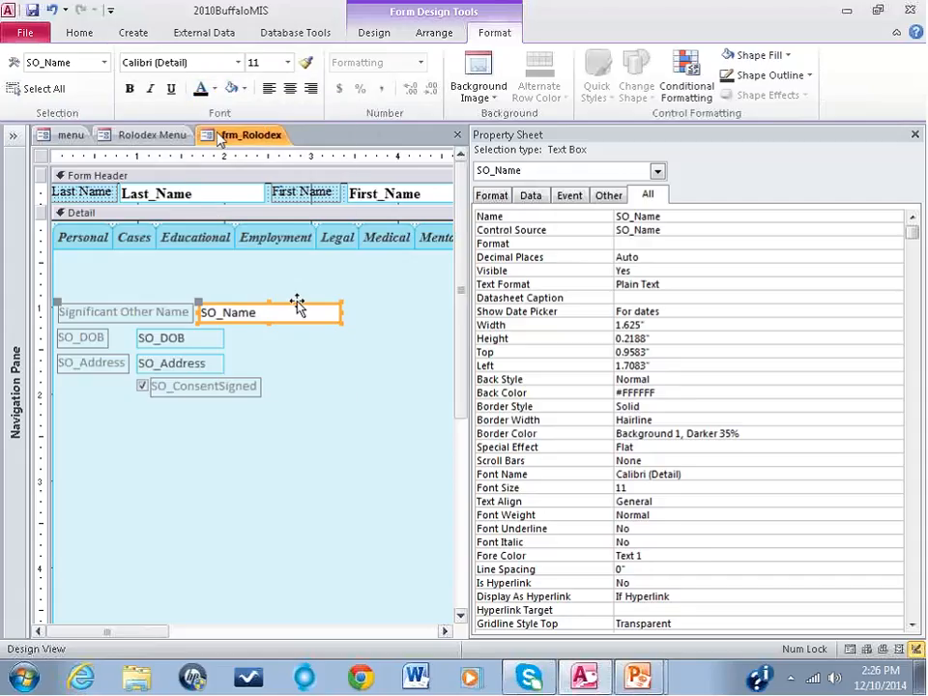
{"action": "left_click", "coordinate": [166, 315]}
{"action": "left_click", "coordinate": [200, 88]}
{"action": "left_click", "coordinate": [273, 361]}
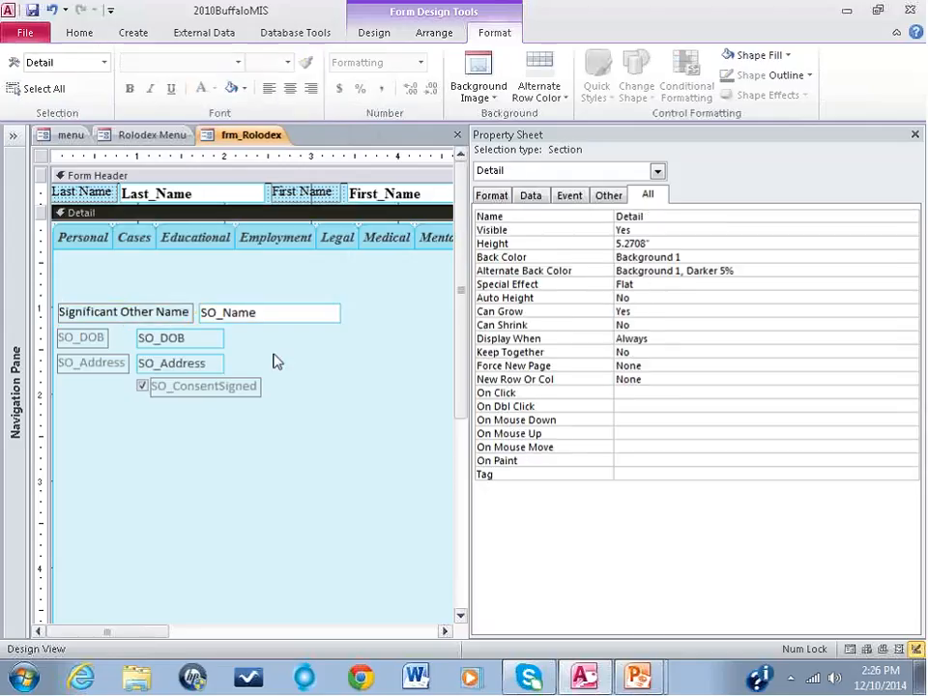
Step: Copy the SO_Name text box's formatting onto the SO_DOB and SO_Address text boxes with Format Painter, and close the property sheet
{"action": "left_click", "coordinate": [267, 318]}
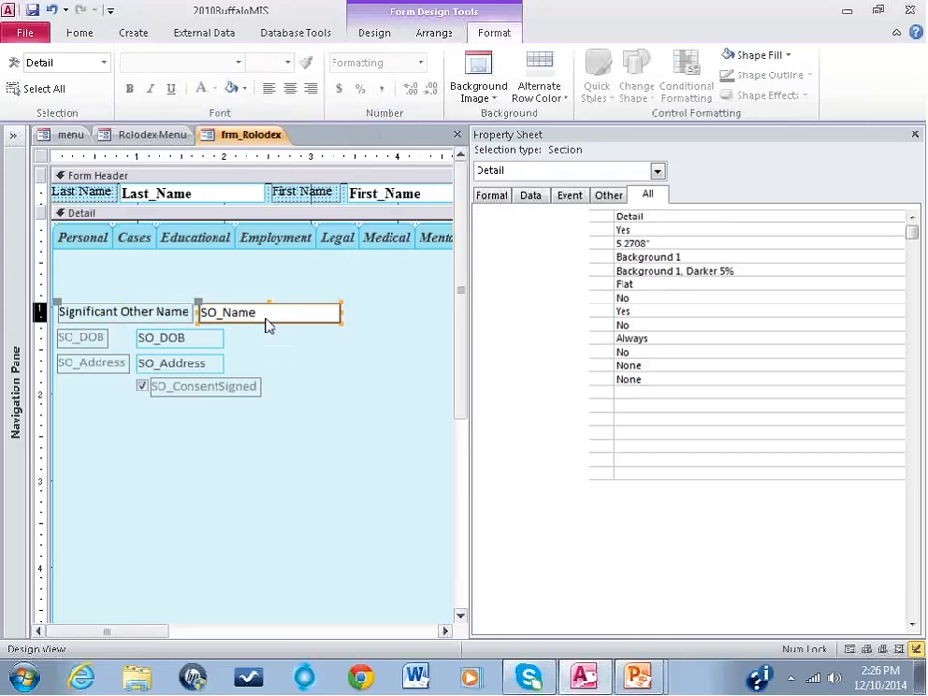
{"action": "left_click", "coordinate": [211, 343]}
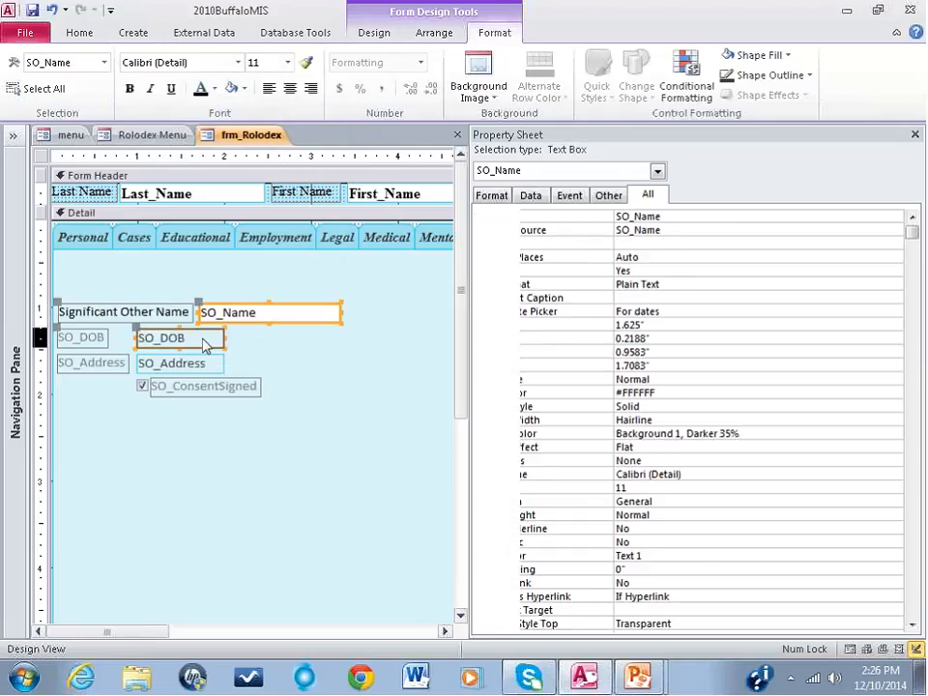
{"action": "left_click", "coordinate": [184, 365]}
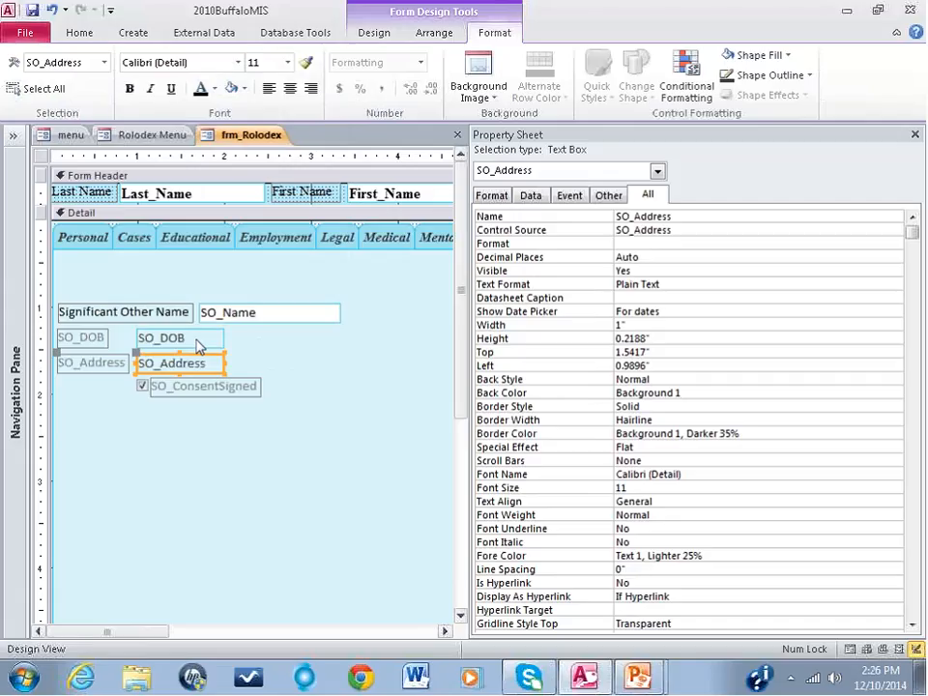
{"action": "left_click", "coordinate": [248, 318]}
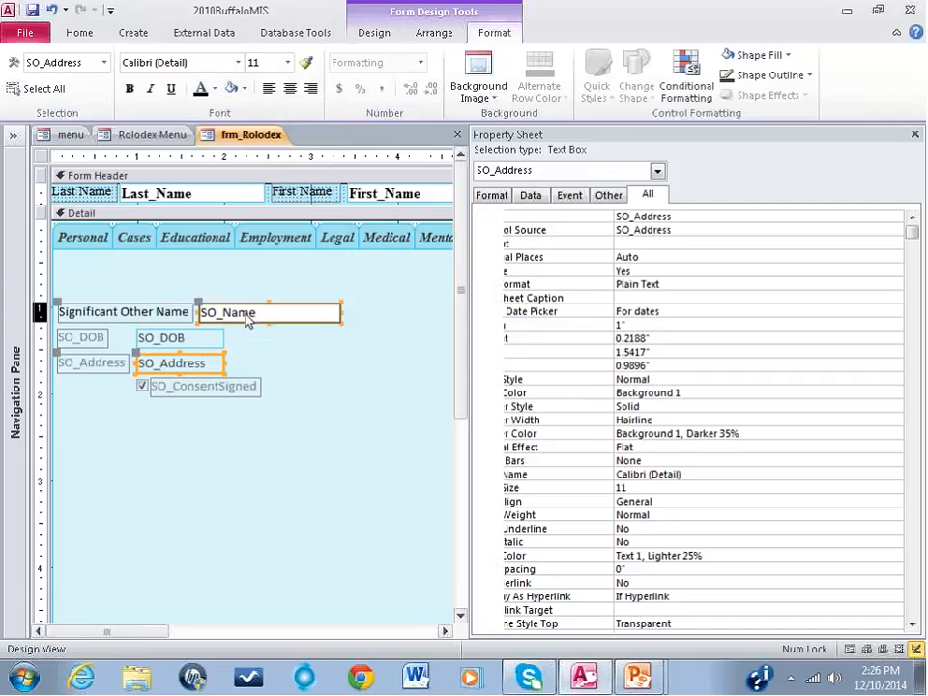
{"action": "left_click", "coordinate": [307, 62]}
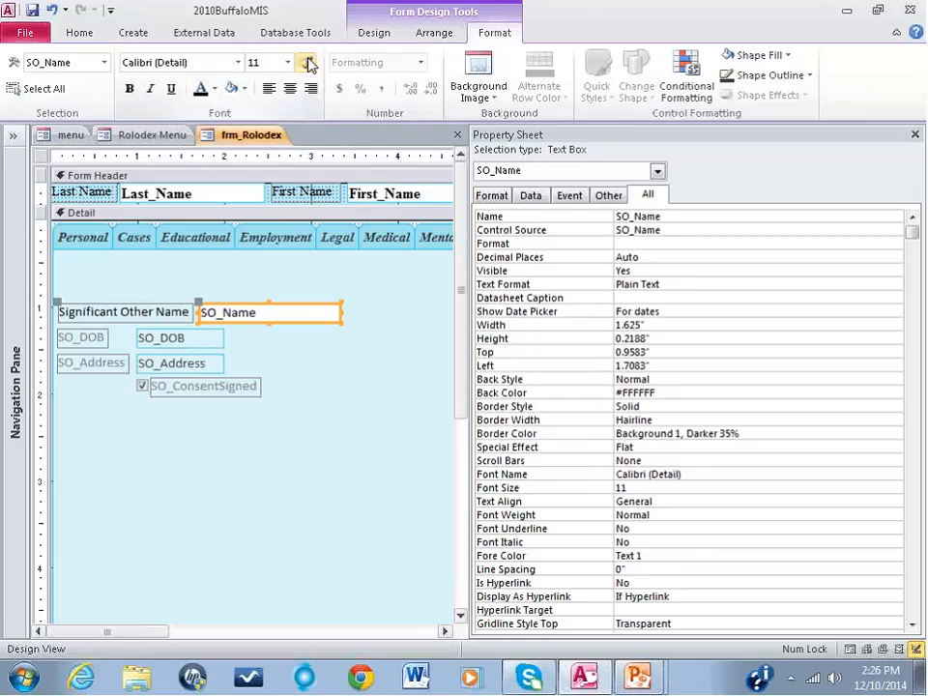
{"action": "left_click", "coordinate": [202, 341]}
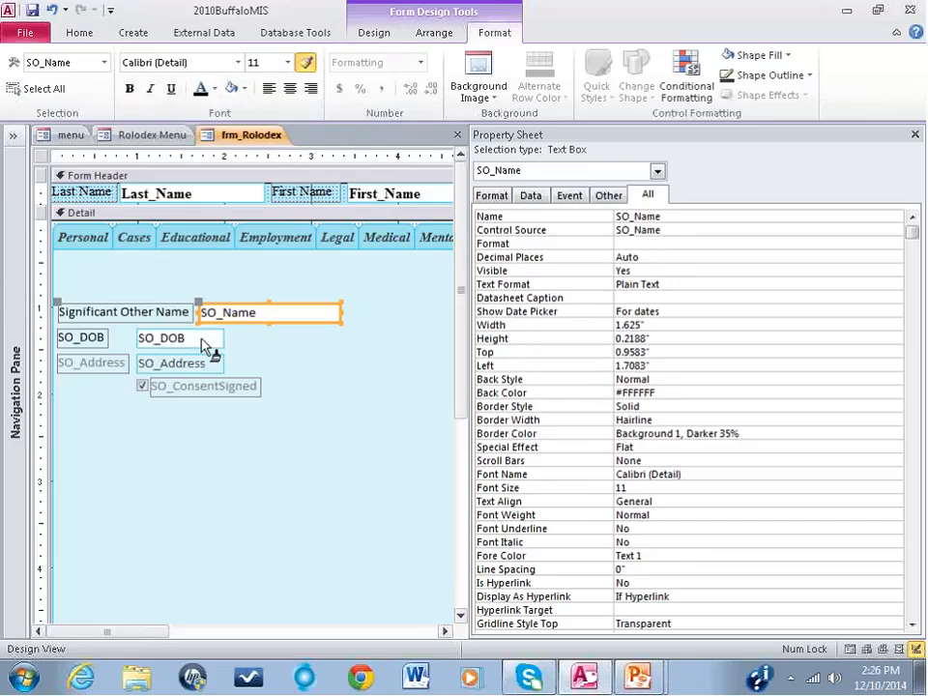
{"action": "left_click", "coordinate": [214, 365]}
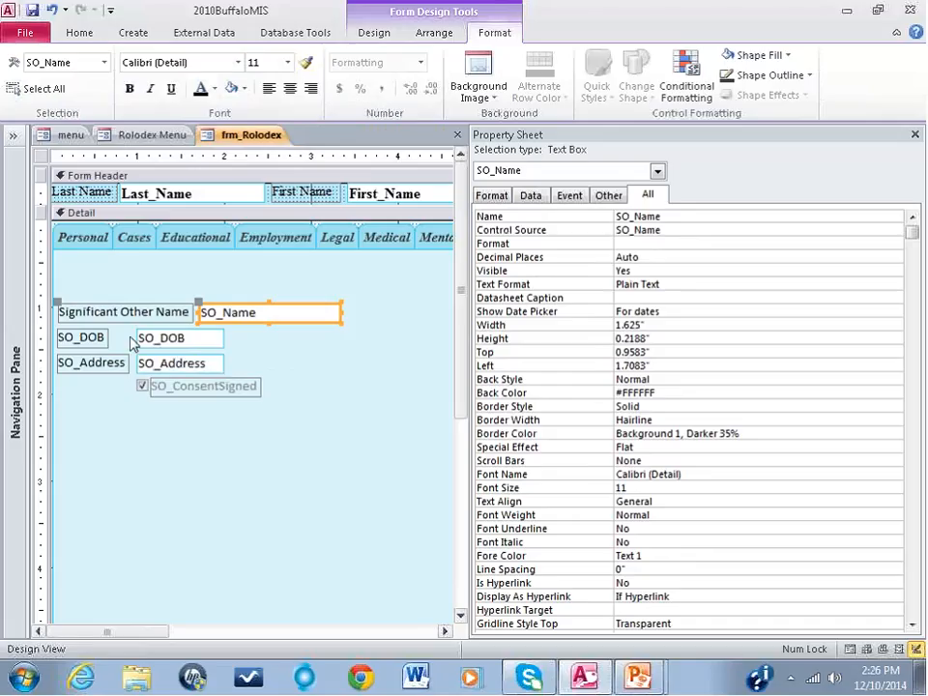
{"action": "left_click", "coordinate": [916, 137]}
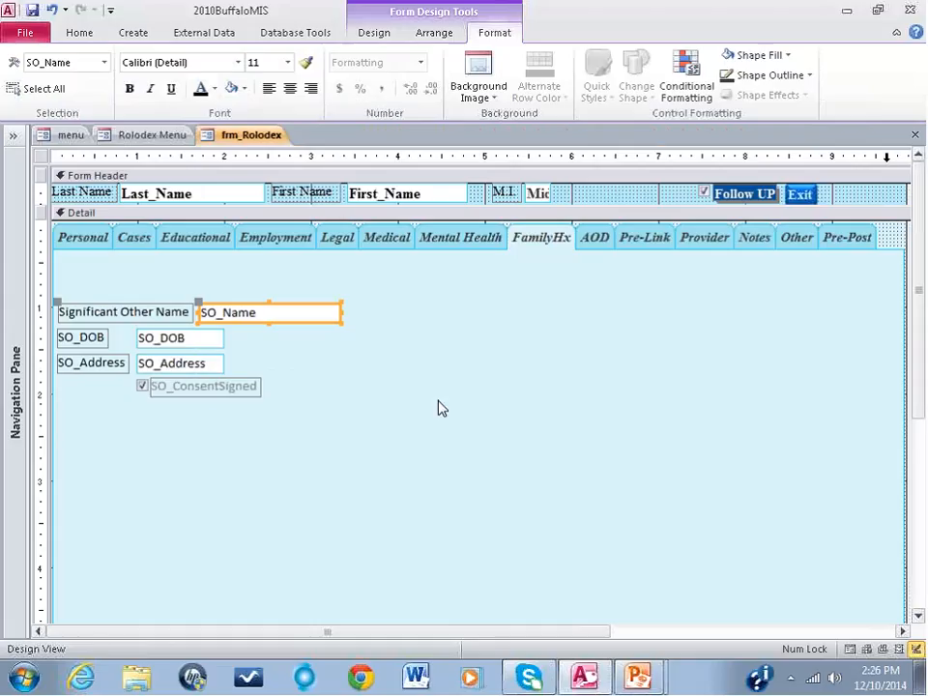
{"action": "left_click", "coordinate": [438, 401]}
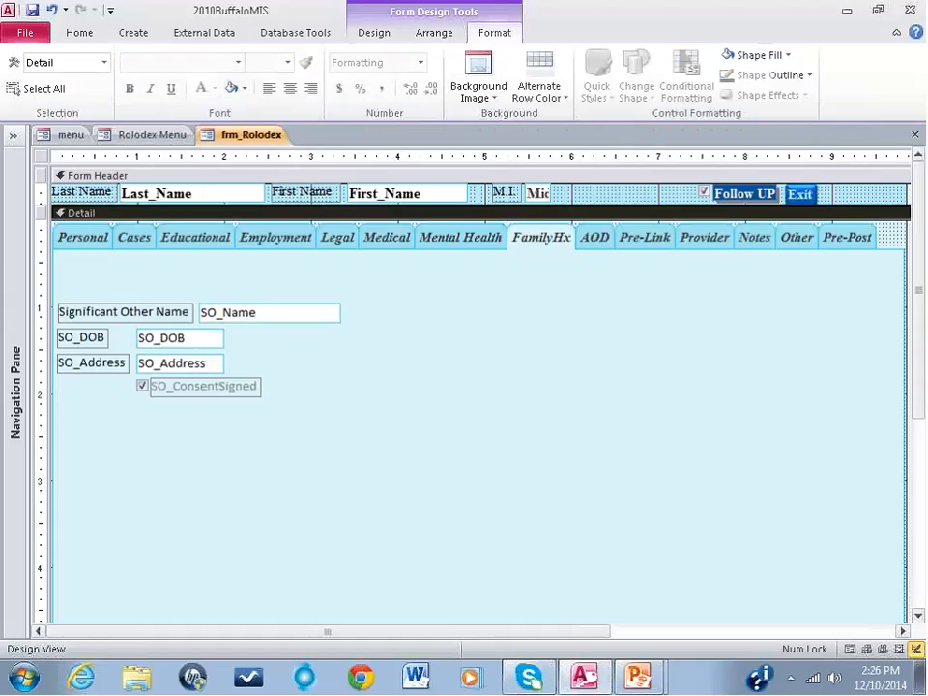
Step: Move the SO_DOB text box and its label up into the SO_Name row, to the right of the SO_Name box
{"action": "left_click", "coordinate": [192, 343]}
{"action": "left_click", "coordinate": [192, 348]}
{"action": "left_click_drag", "start_coordinate": [193, 348], "coordinate": [536, 312]}
Step: Change the SO_DOB label's caption to "DOB"
{"action": "left_click", "coordinate": [437, 325]}
{"action": "left_click", "coordinate": [408, 315]}
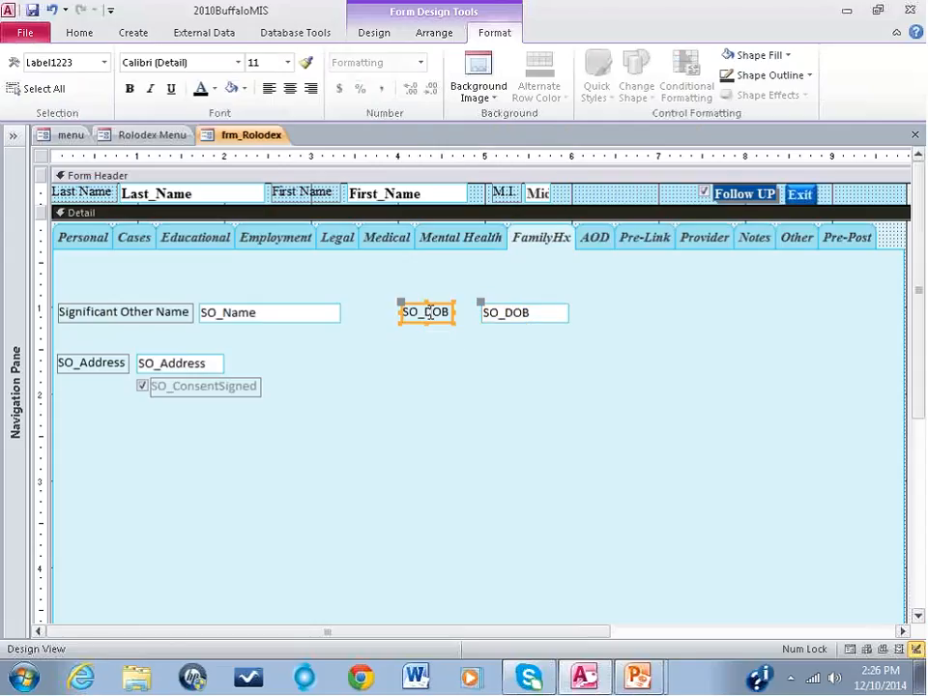
{"action": "left_click_drag", "start_coordinate": [425, 311], "coordinate": [404, 311]}
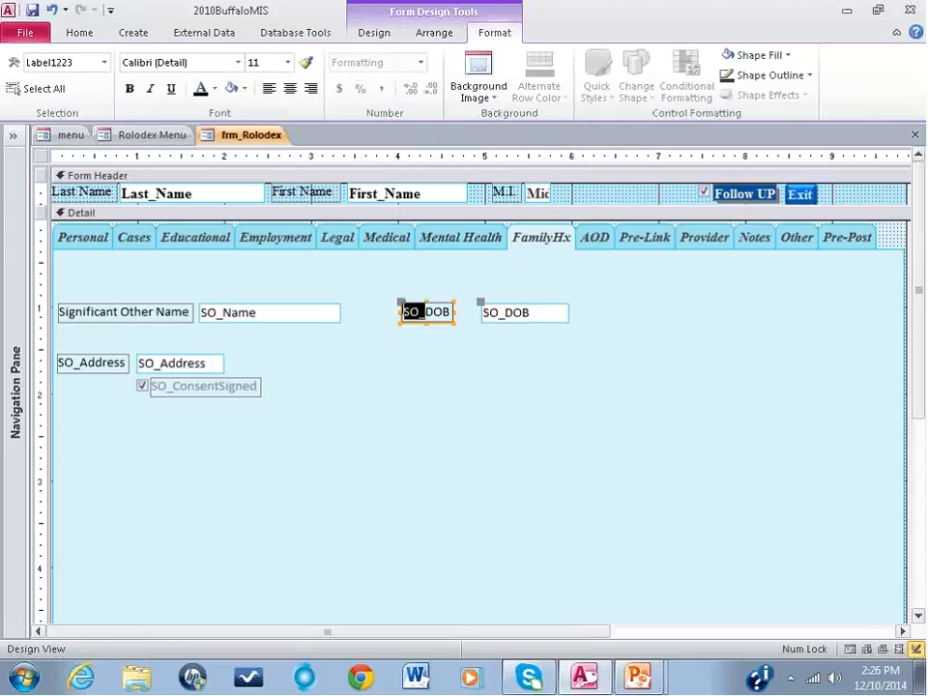
{"action": "key", "text": "Delete"}
Step: Shift the DOB label and text box closer to SO_Name, starting about 3.7" on the ruler, and place the box directly beside its label
{"action": "left_click", "coordinate": [401, 309]}
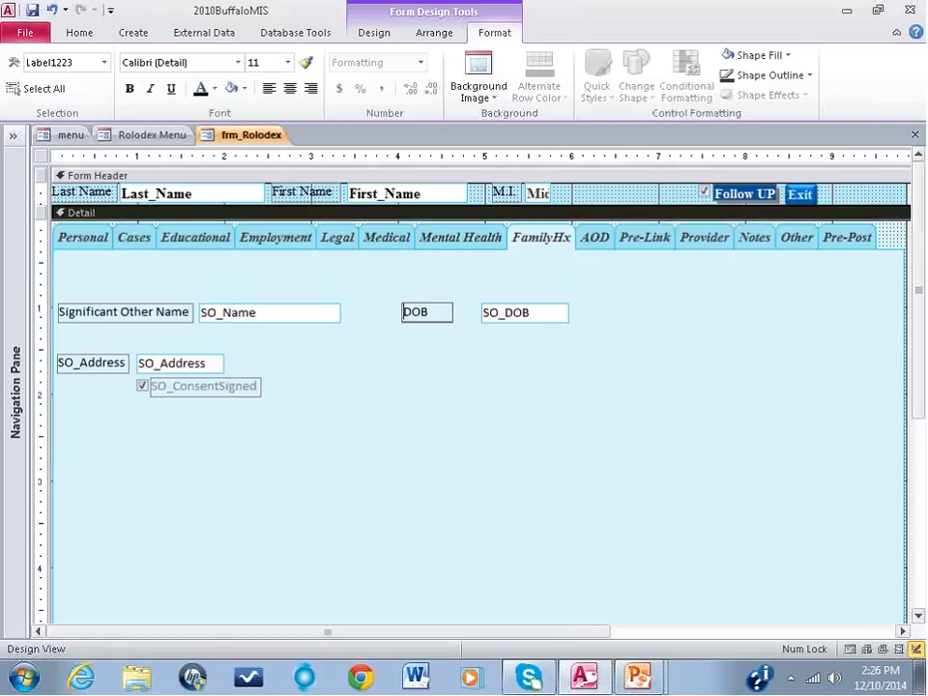
{"action": "left_click_drag", "start_coordinate": [401, 309], "coordinate": [372, 309]}
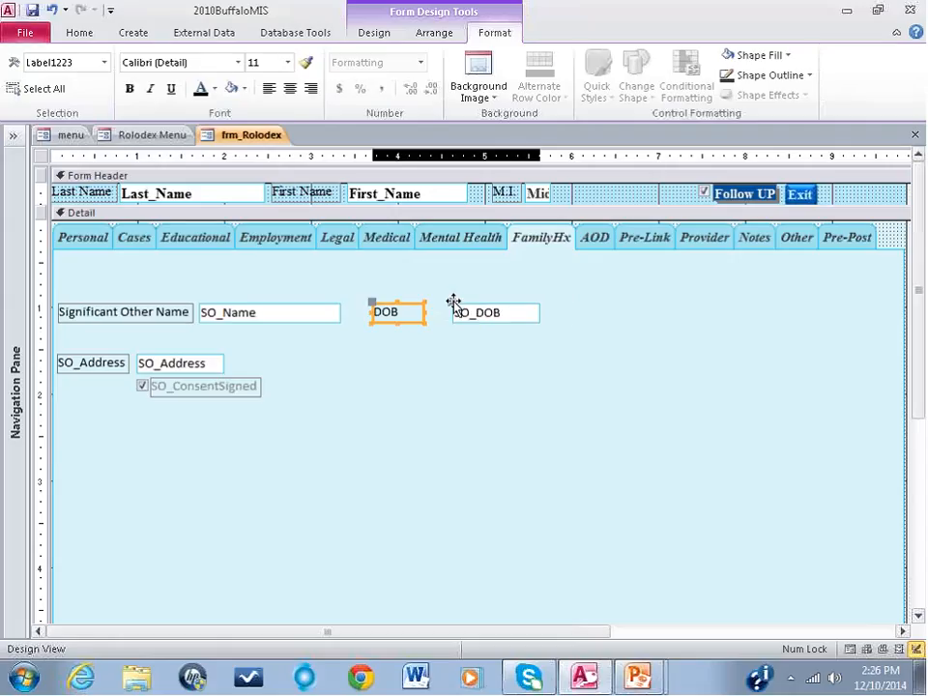
{"action": "left_click_drag", "start_coordinate": [453, 303], "coordinate": [428, 302]}
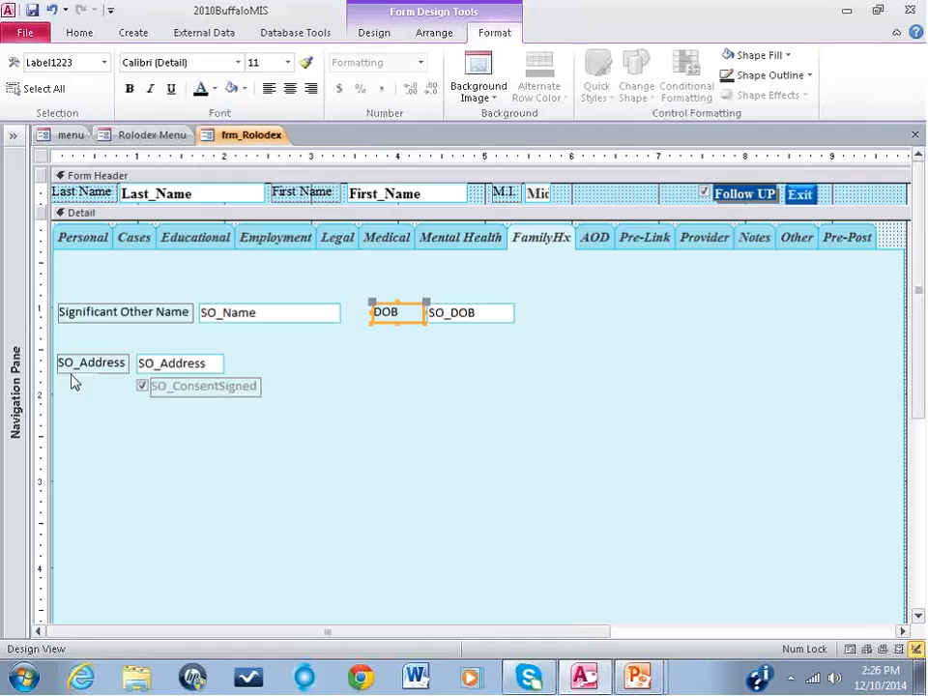
Step: Move the SO_Address text box and its label into the SO_Name row, to the right of the SO_DOB box
{"action": "left_click", "coordinate": [114, 363]}
{"action": "left_click_drag", "start_coordinate": [114, 363], "coordinate": [600, 354]}
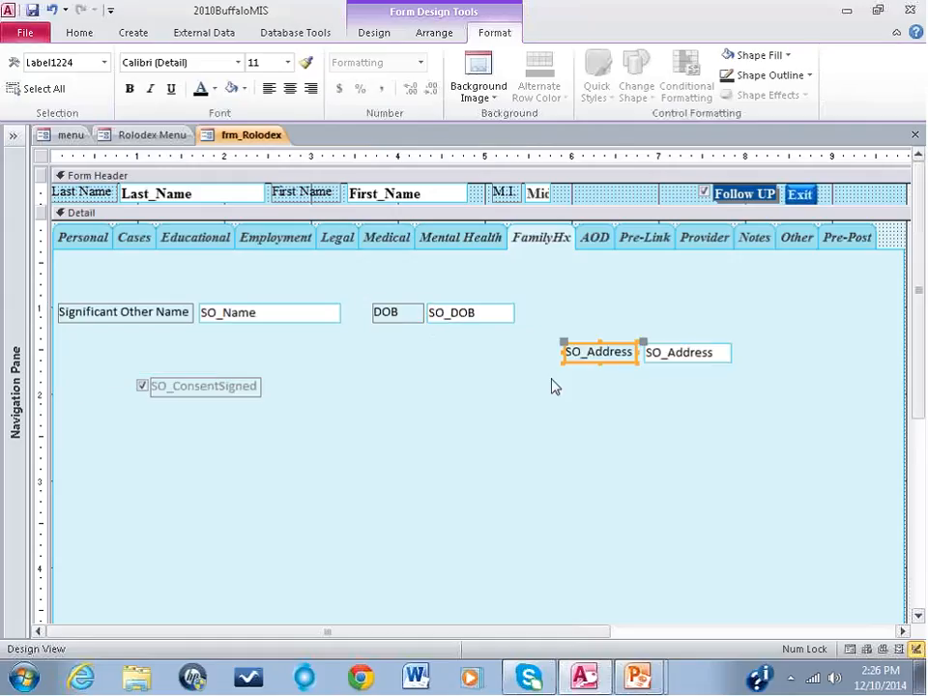
{"action": "left_click", "coordinate": [666, 362]}
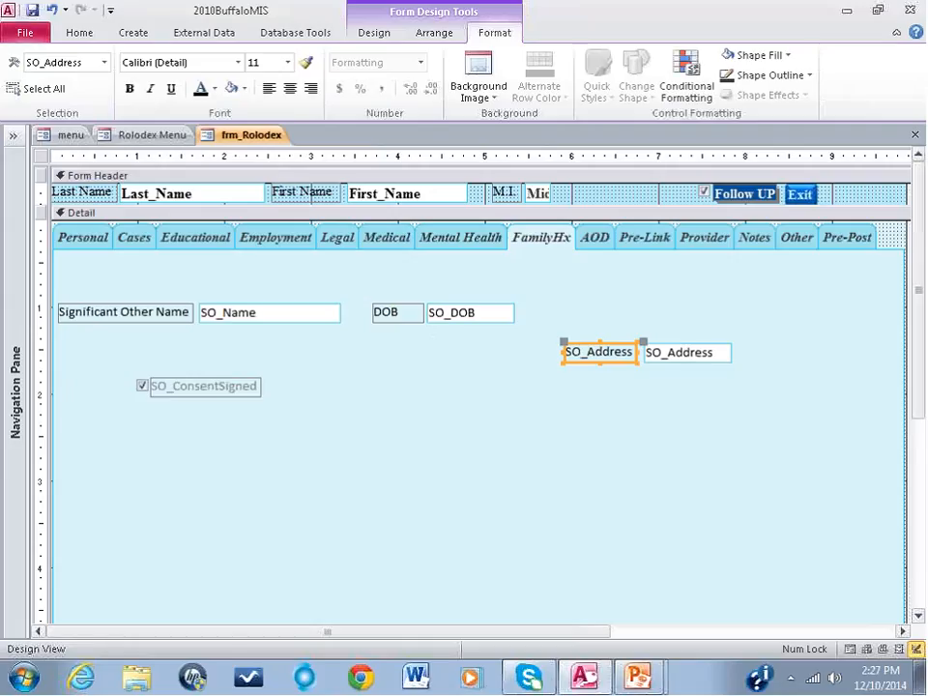
{"action": "left_click_drag", "start_coordinate": [666, 363], "coordinate": [671, 324]}
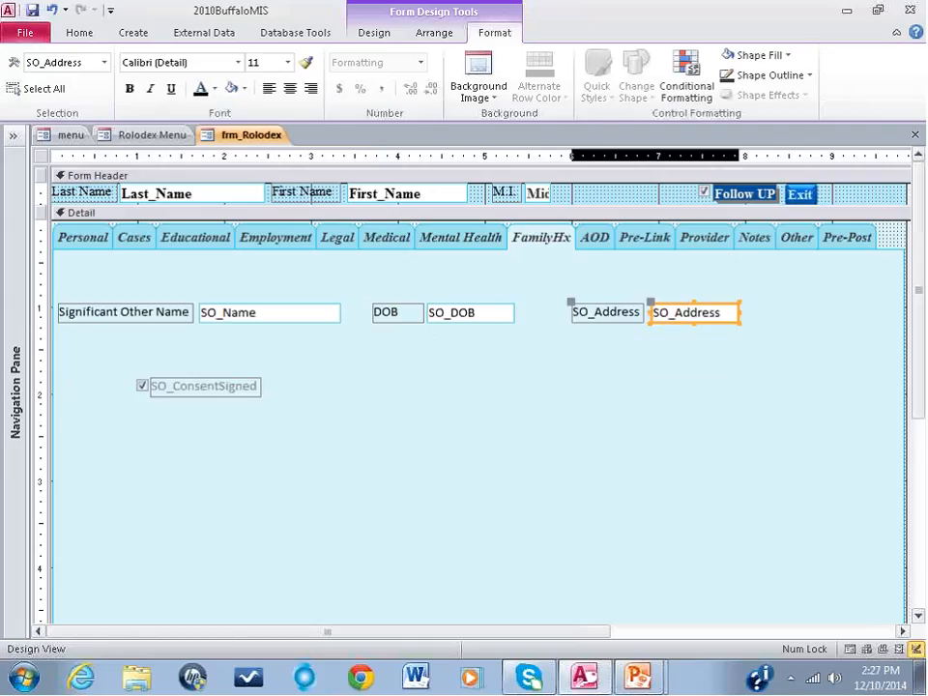
Step: Move the SO_ConsentSigned check box and label to the right below the name row, and change its caption to "Consen Signed"
{"action": "left_click_drag", "start_coordinate": [193, 387], "coordinate": [297, 378]}
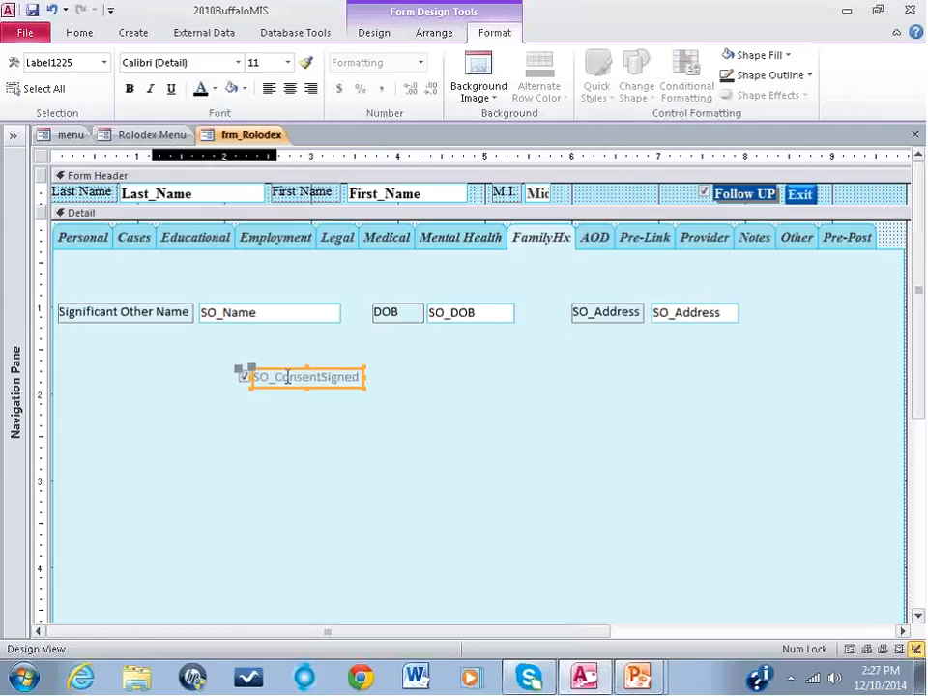
{"action": "left_click", "coordinate": [278, 377]}
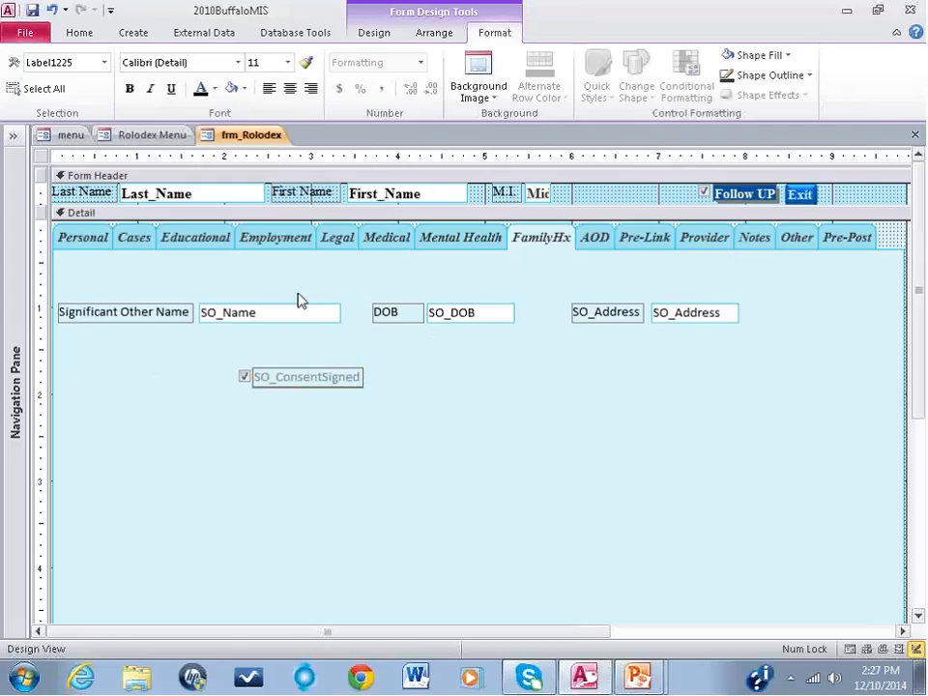
{"action": "key", "text": "BackSpace"}
{"action": "key", "text": "BackSpace"}
{"action": "key", "text": "BackSpace"}
{"action": "key", "text": "Right"}
{"action": "key", "text": "Right"}
{"action": "key", "text": "Right"}
{"action": "key", "text": "Right"}
{"action": "key", "text": "Right"}
{"action": "key", "text": "Right"}
{"action": "key", "text": "Right"}
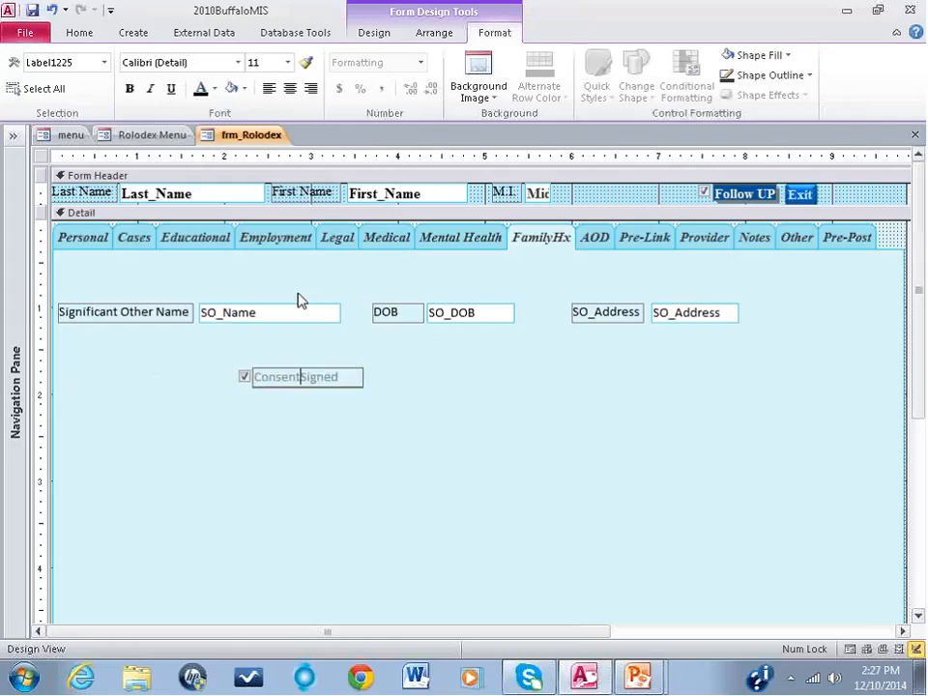
{"action": "type", "text": "n"}
{"action": "key", "text": "BackSpace"}
{"action": "key", "text": "BackSpace"}
Step: Change the SO_Address label's caption to "Address" and shift the label and its text box left, close to the SO_DOB box
{"action": "left_click", "coordinate": [587, 311]}
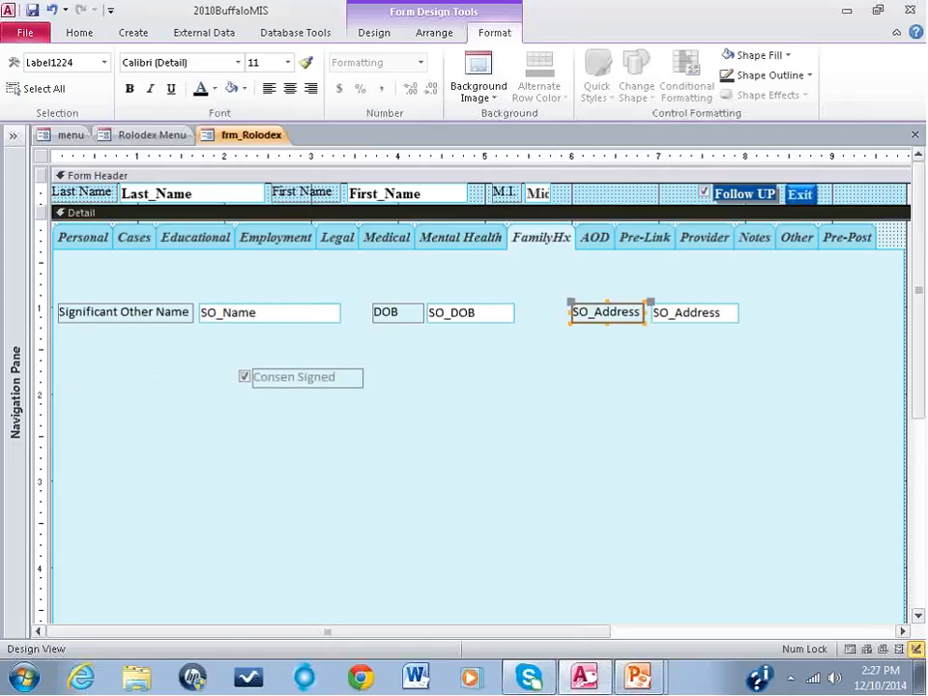
{"action": "left_click", "coordinate": [586, 311]}
{"action": "key", "text": "BackSpace"}
{"action": "key", "text": "BackSpace"}
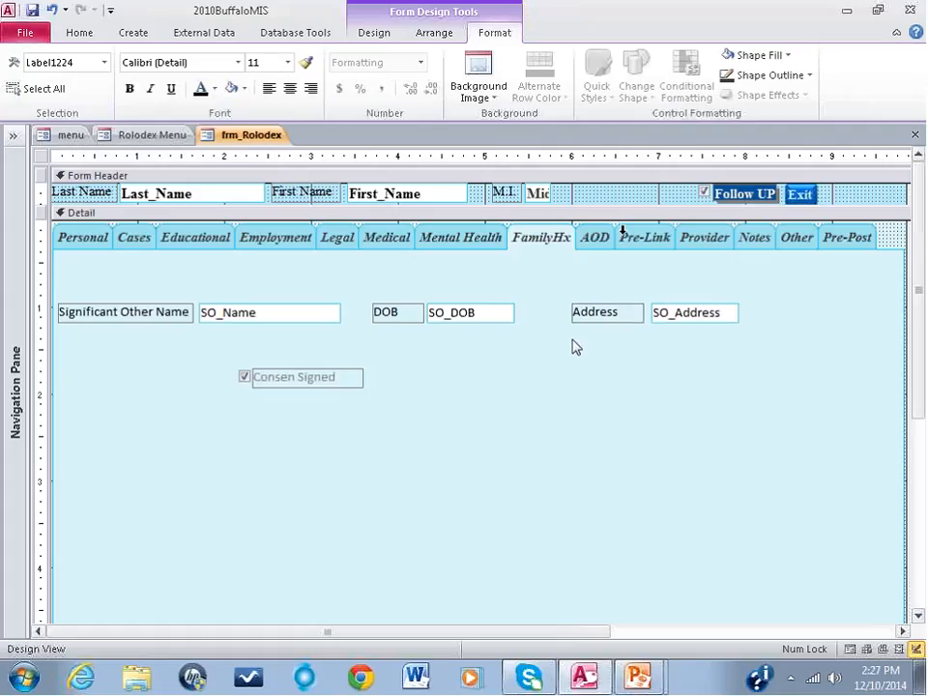
{"action": "left_click", "coordinate": [574, 346]}
{"action": "left_click_drag", "start_coordinate": [611, 325], "coordinate": [566, 321]}
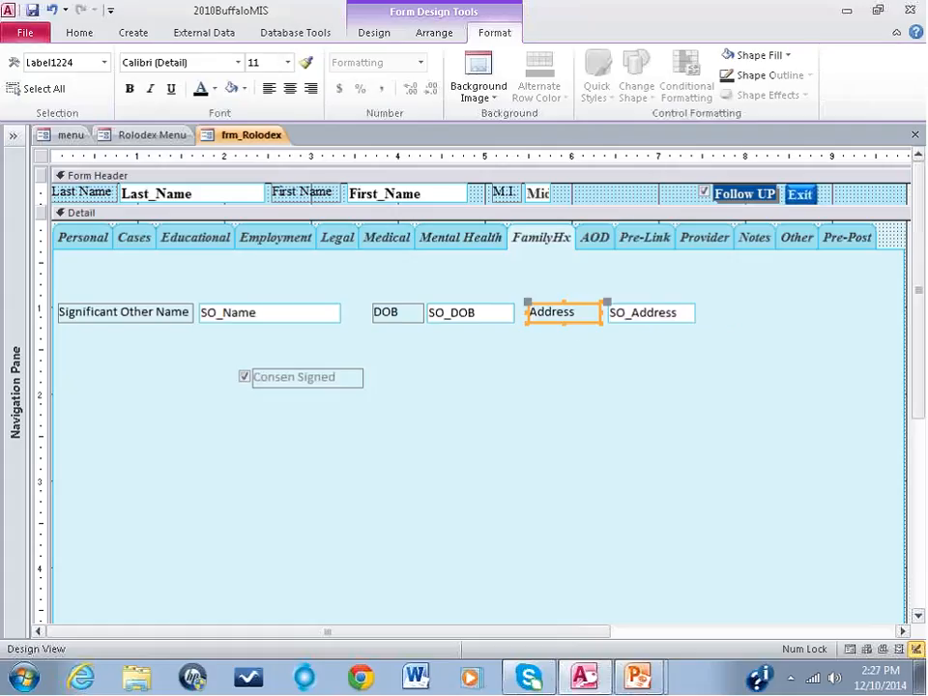
Step: Move the consent check box and label slightly further right, and copy the Address label's formatting onto the consent label
{"action": "left_click_drag", "start_coordinate": [294, 377], "coordinate": [333, 373]}
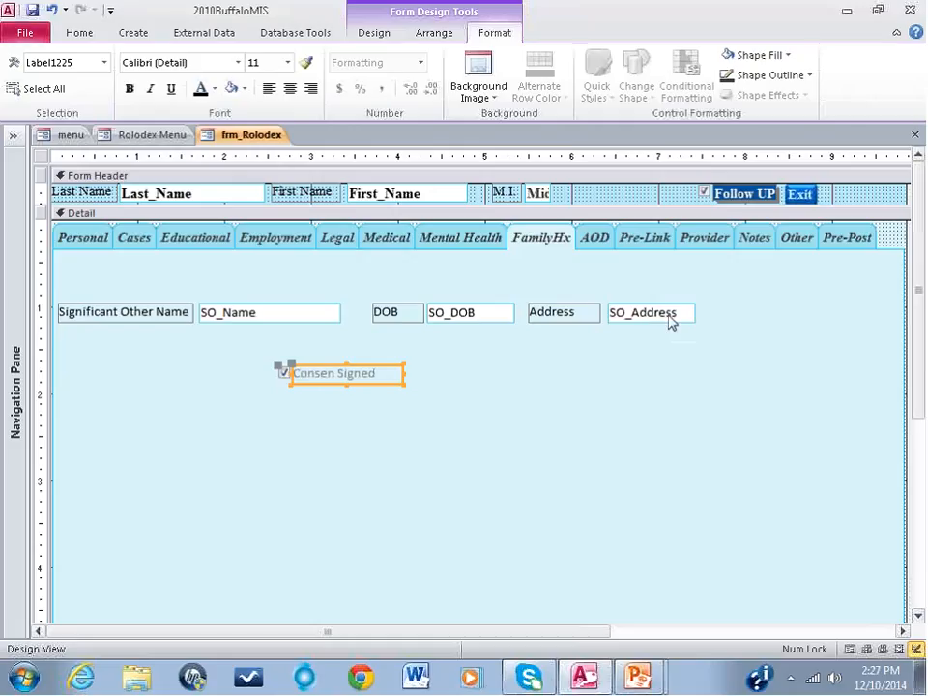
{"action": "left_click", "coordinate": [587, 316]}
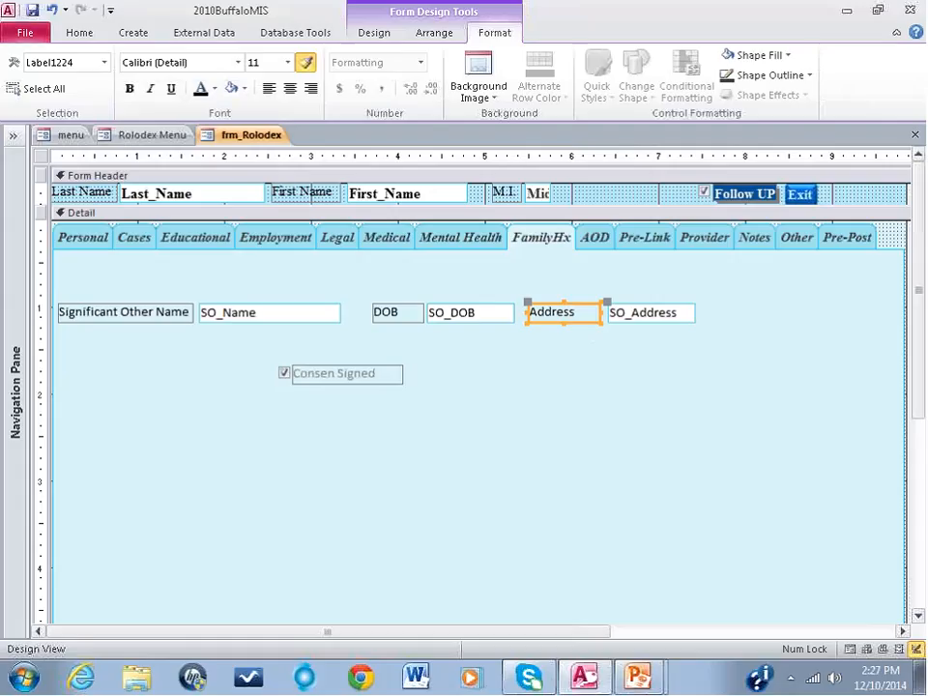
{"action": "left_click", "coordinate": [358, 372]}
{"action": "key", "text": "Delete"}
{"action": "left_click", "coordinate": [446, 424]}
{"action": "key", "text": "ctrl+z"}
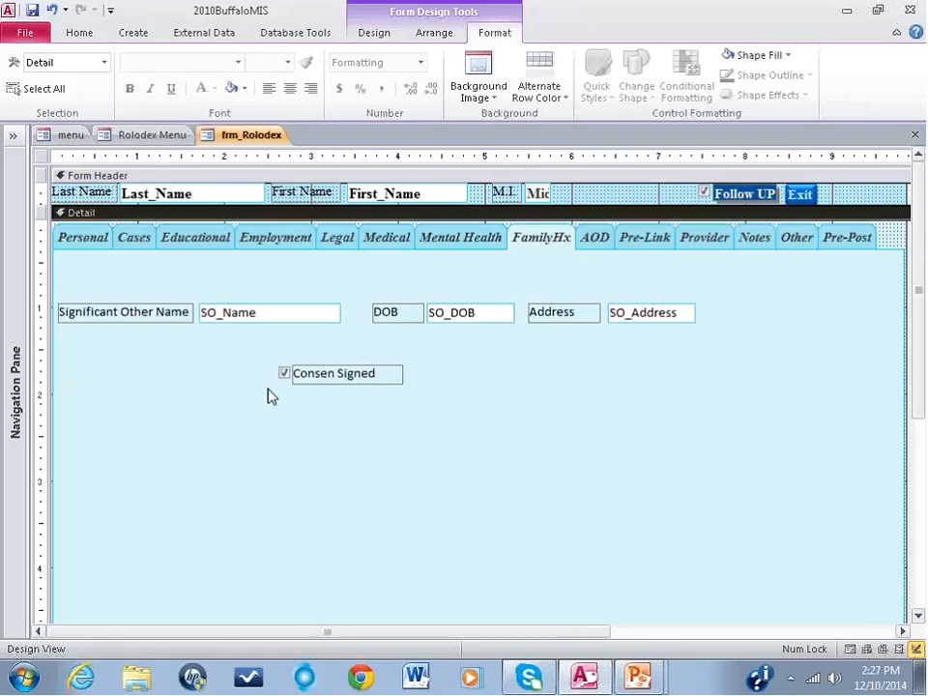
Step: Move the SO_Name text box directly beneath the Significant Other Name label and widen the label to match the box
{"action": "left_click", "coordinate": [245, 315]}
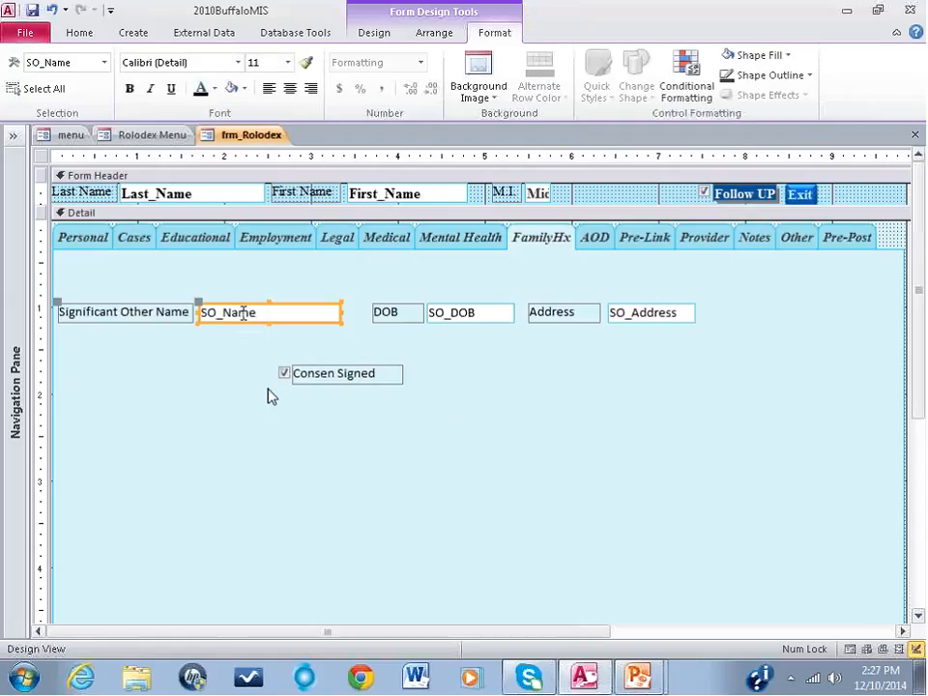
{"action": "left_click", "coordinate": [200, 300]}
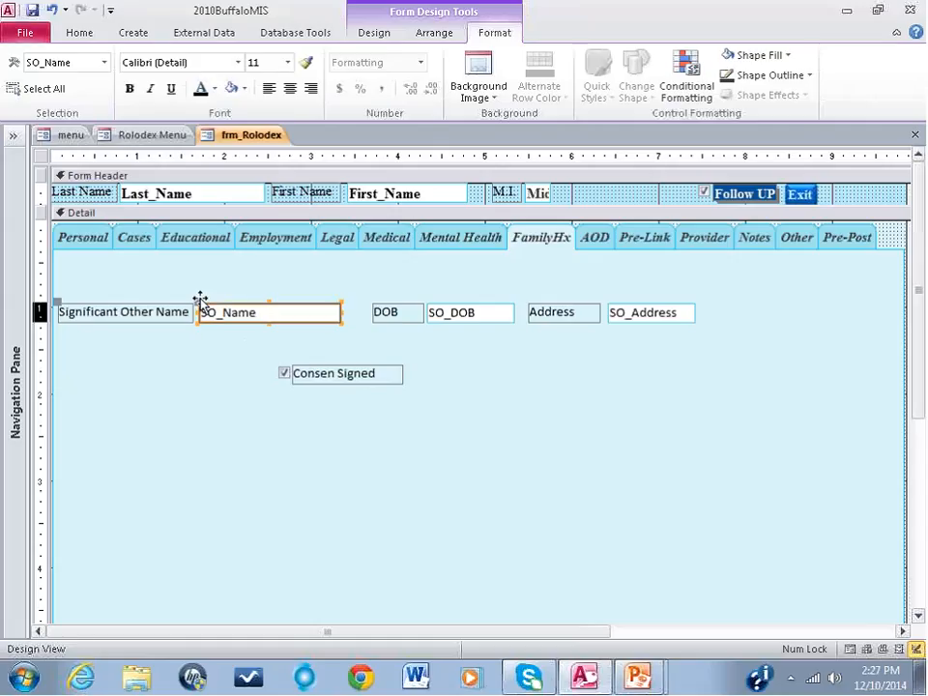
{"action": "left_click_drag", "start_coordinate": [201, 300], "coordinate": [60, 324]}
{"action": "left_click", "coordinate": [192, 316]}
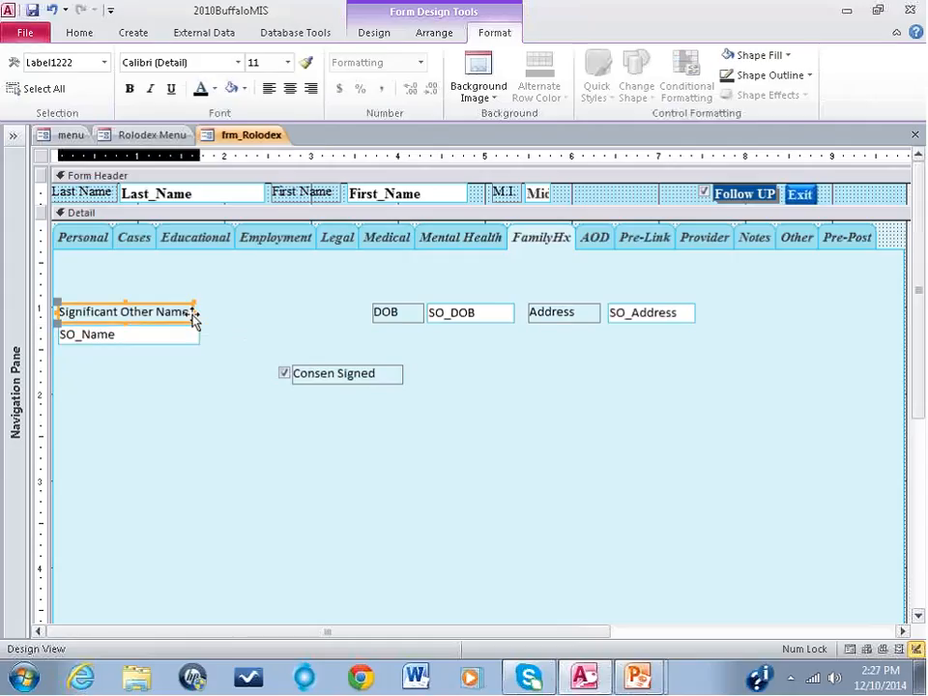
{"action": "left_click_drag", "start_coordinate": [195, 312], "coordinate": [200, 313]}
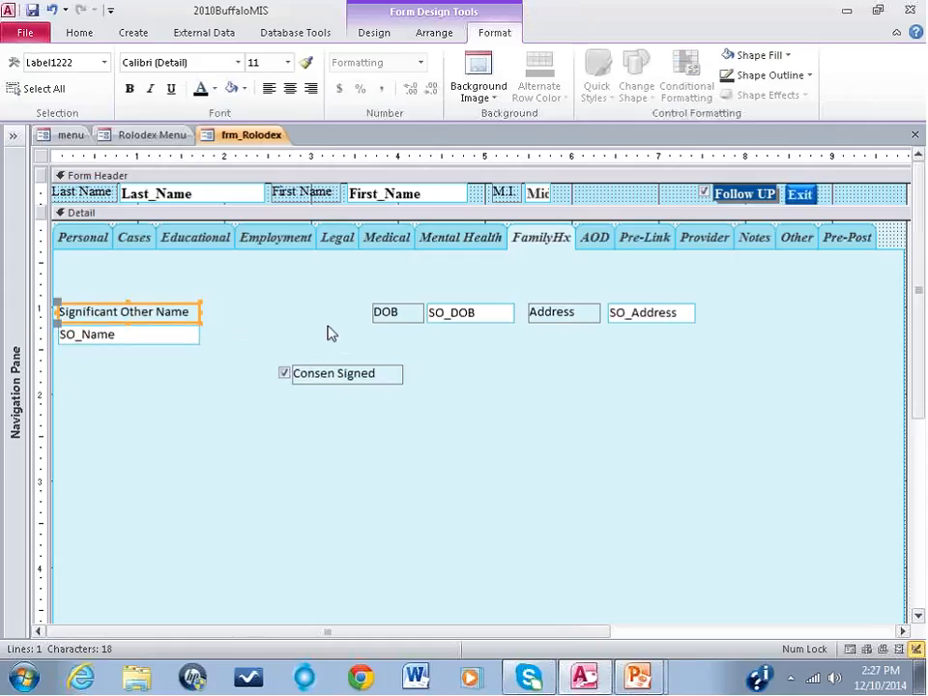
Step: Place the DOB and Address labels above their text boxes in a row beside the name fields, widening the DOB label to its box's width
{"action": "left_click_drag", "start_coordinate": [392, 314], "coordinate": [222, 330]}
{"action": "left_click", "coordinate": [317, 323]}
{"action": "left_click", "coordinate": [243, 328]}
{"action": "left_click_drag", "start_coordinate": [559, 316], "coordinate": [338, 310]}
{"action": "key", "text": "Delete"}
{"action": "left_click", "coordinate": [258, 312]}
{"action": "left_click_drag", "start_coordinate": [264, 311], "coordinate": [298, 312]}
{"action": "left_click_drag", "start_coordinate": [386, 305], "coordinate": [302, 319]}
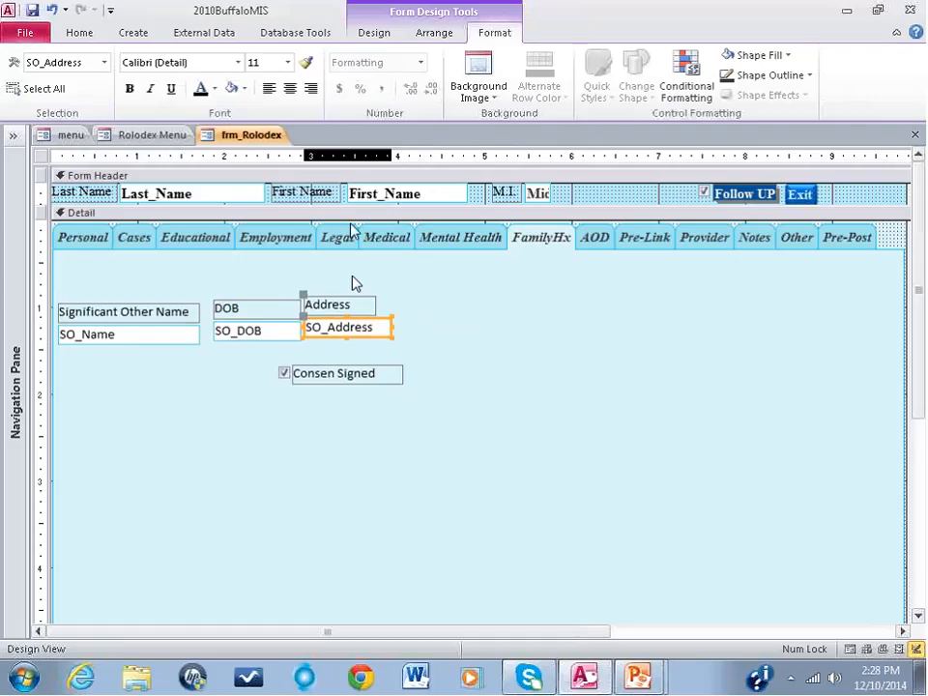
{"action": "key", "text": "Down"}
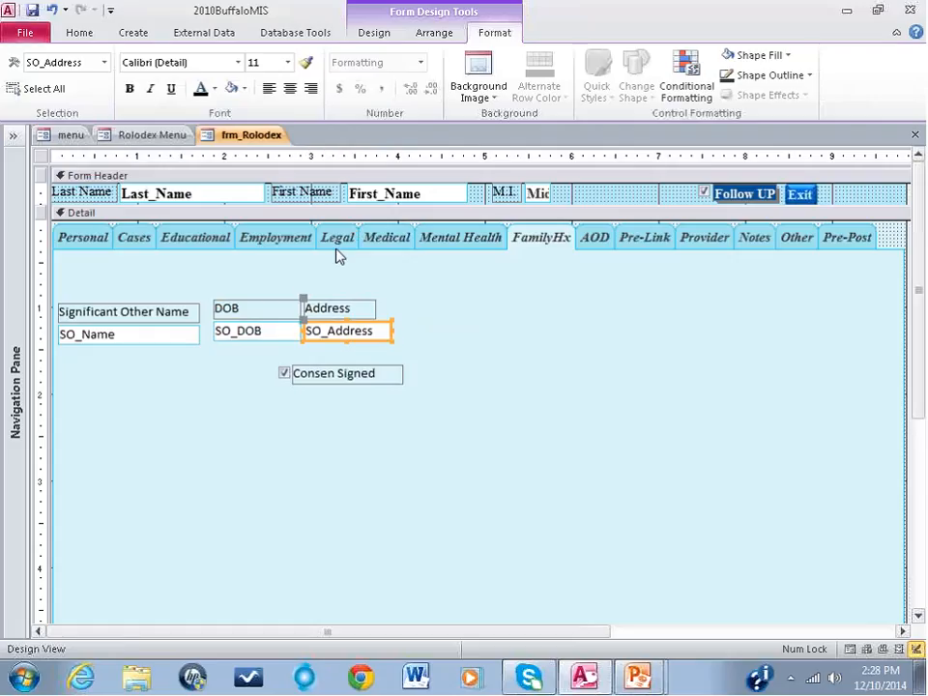
Step: Widen the SO_Address text box and its label to about the 6.5-inch mark, and move the consent check box with its label beside them
{"action": "left_click_drag", "start_coordinate": [390, 331], "coordinate": [619, 332]}
{"action": "left_click", "coordinate": [365, 309]}
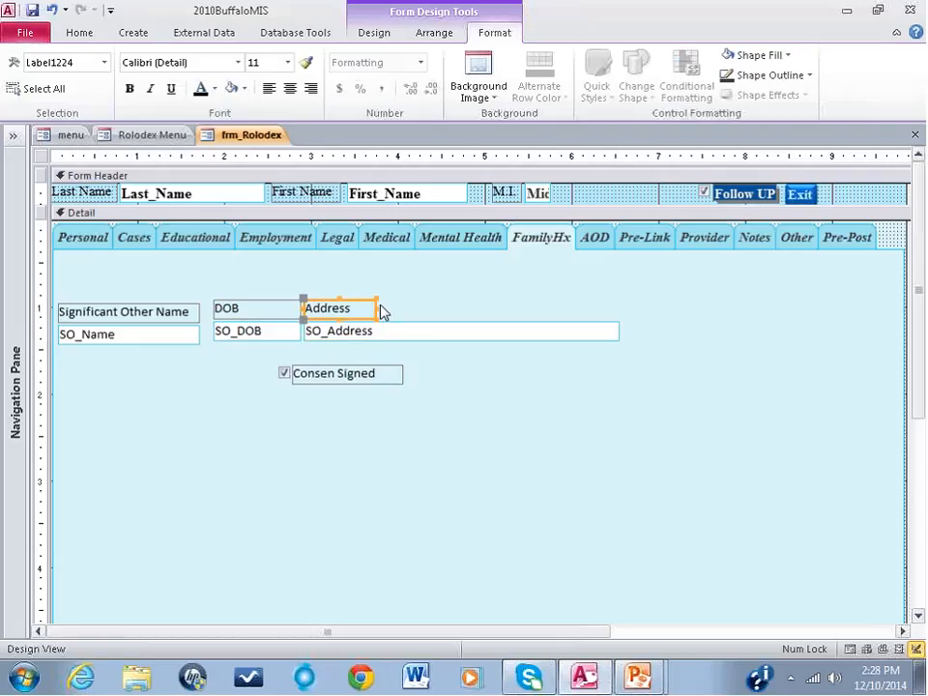
{"action": "left_click_drag", "start_coordinate": [377, 308], "coordinate": [618, 318]}
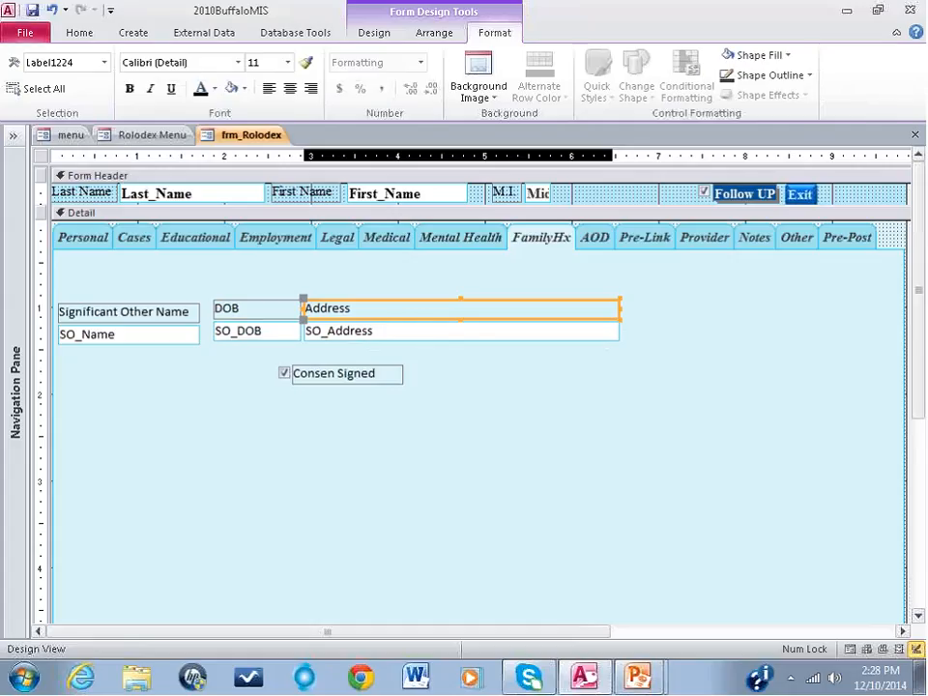
{"action": "left_click_drag", "start_coordinate": [343, 377], "coordinate": [698, 334]}
{"action": "left_click", "coordinate": [644, 379]}
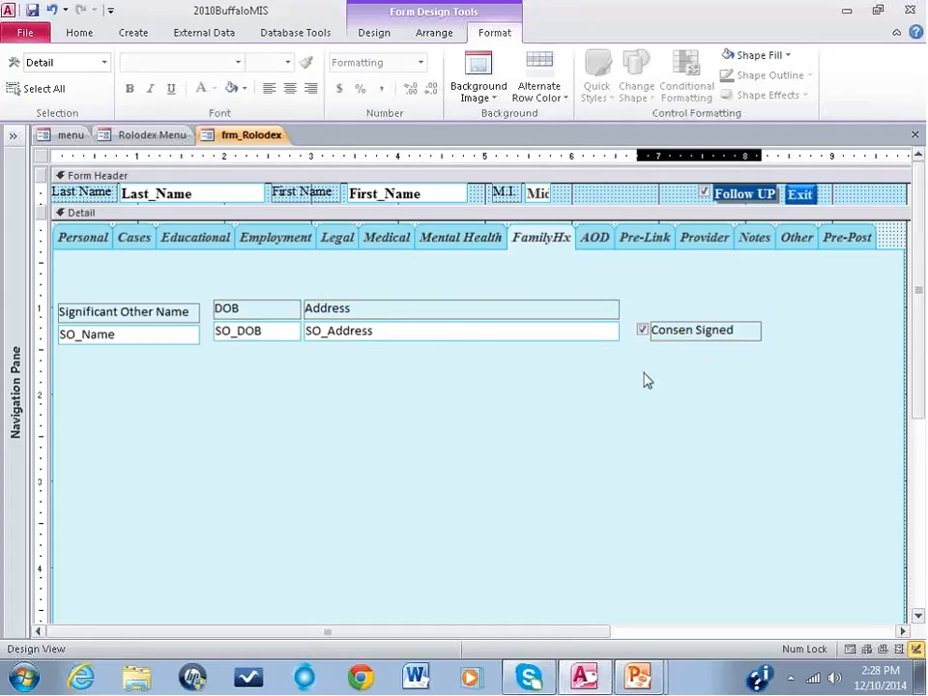
Step: Bold and center the three column labels, and align the Significant Other Name label and box with the DOB column
{"action": "left_click_drag", "start_coordinate": [685, 300], "coordinate": [137, 319]}
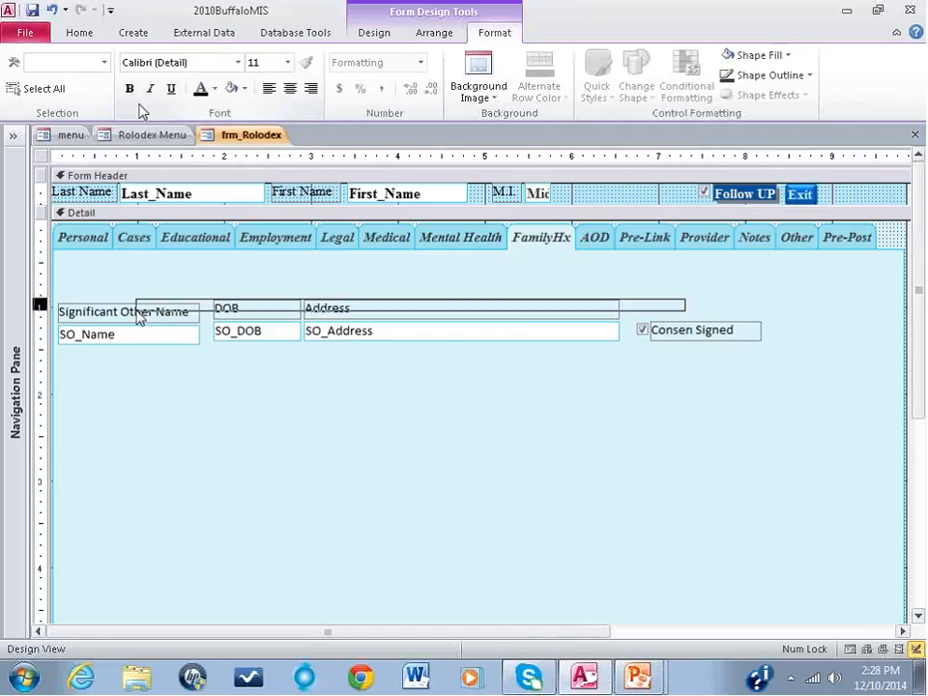
{"action": "left_click", "coordinate": [290, 89]}
{"action": "left_click", "coordinate": [301, 212]}
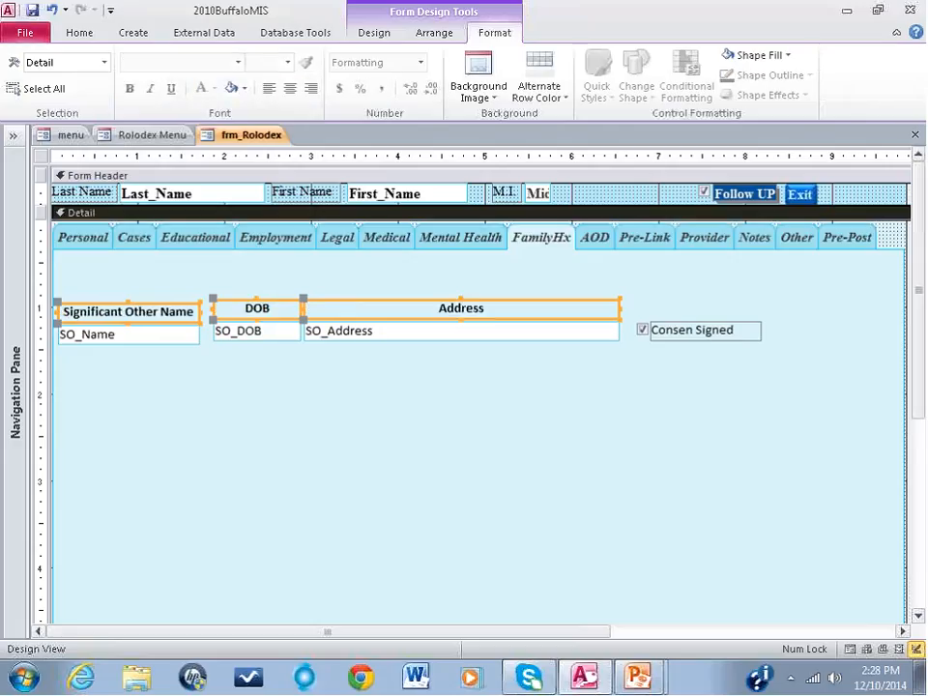
{"action": "left_click_drag", "start_coordinate": [168, 383], "coordinate": [187, 307]}
{"action": "left_click", "coordinate": [152, 213]}
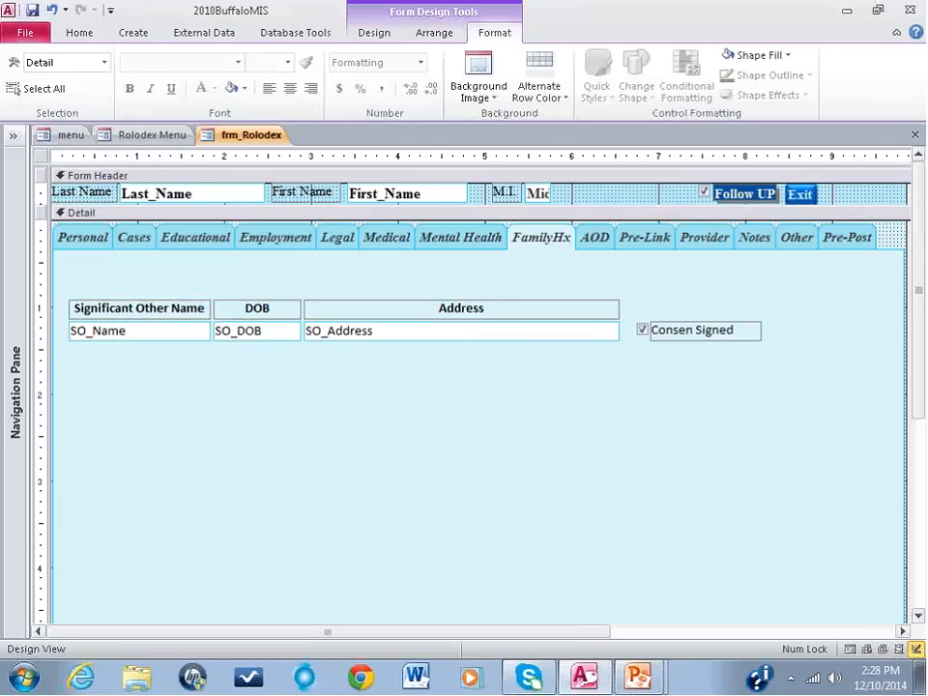
Step: Switch the form to Form View and show the FamilyHx page
{"action": "left_click", "coordinate": [84, 36]}
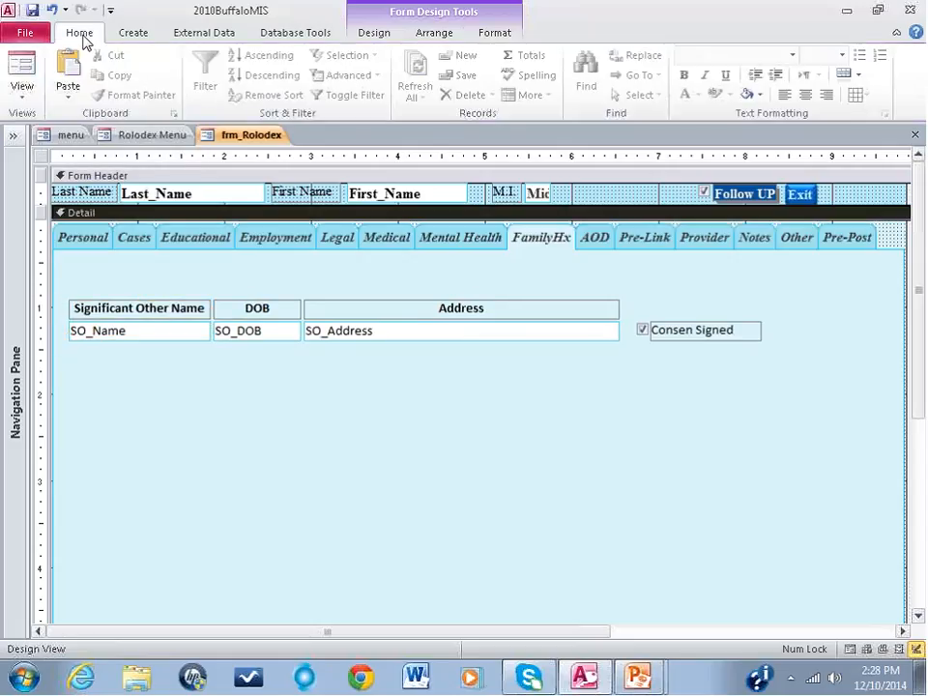
{"action": "left_click", "coordinate": [22, 69]}
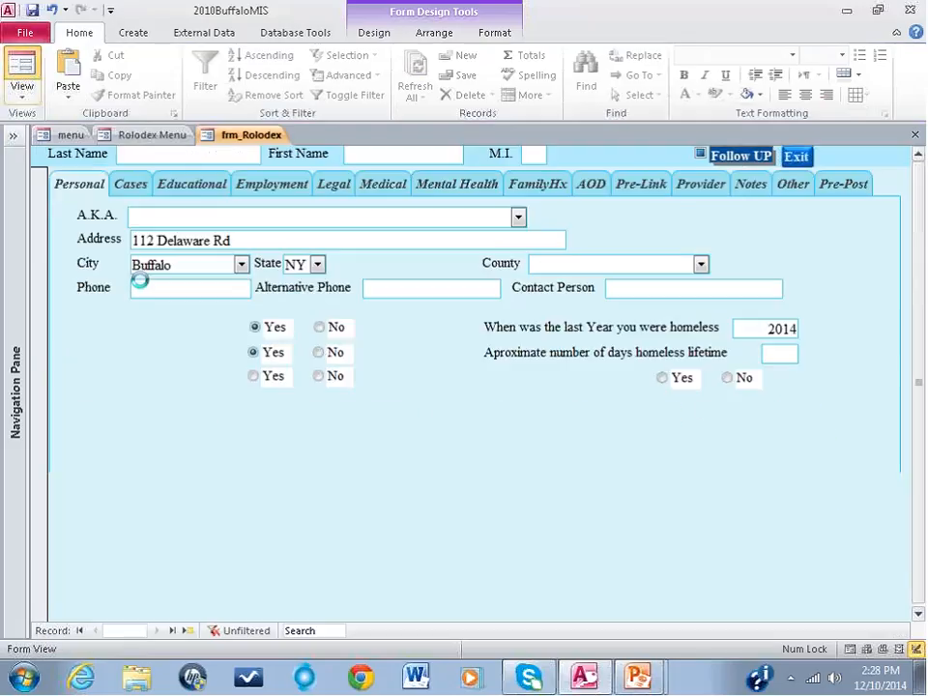
{"action": "left_click", "coordinate": [536, 183]}
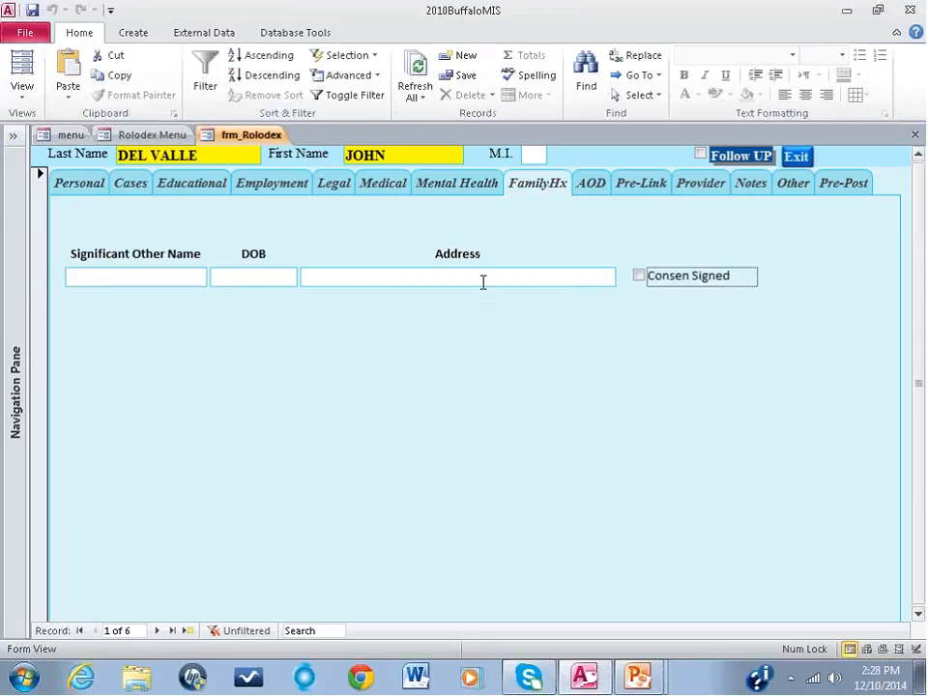
Step: Enter the significant other's full name and date of birth in the first client's record
{"action": "left_click", "coordinate": [128, 276]}
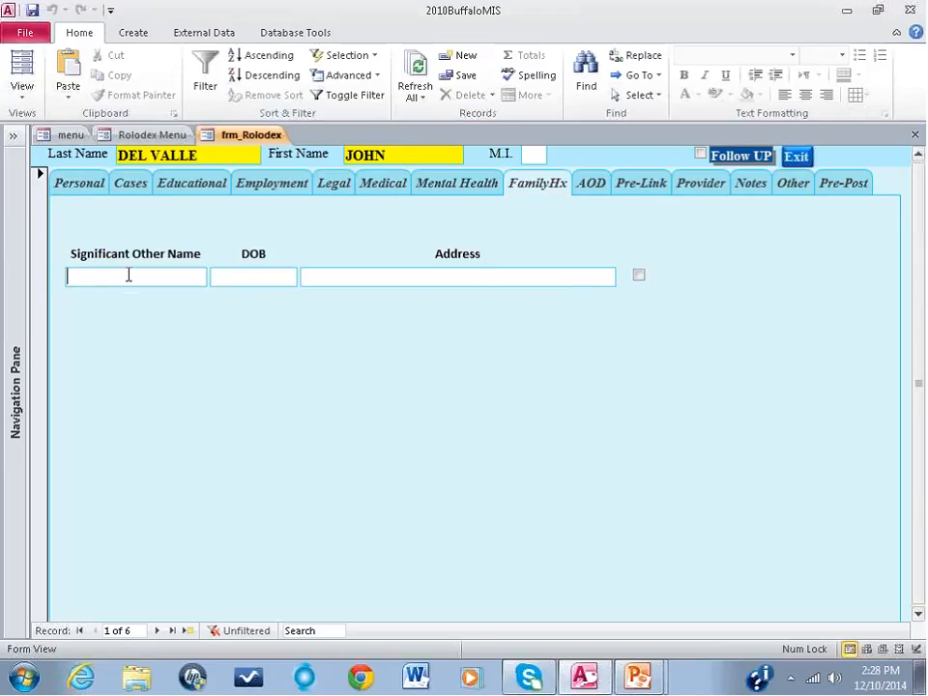
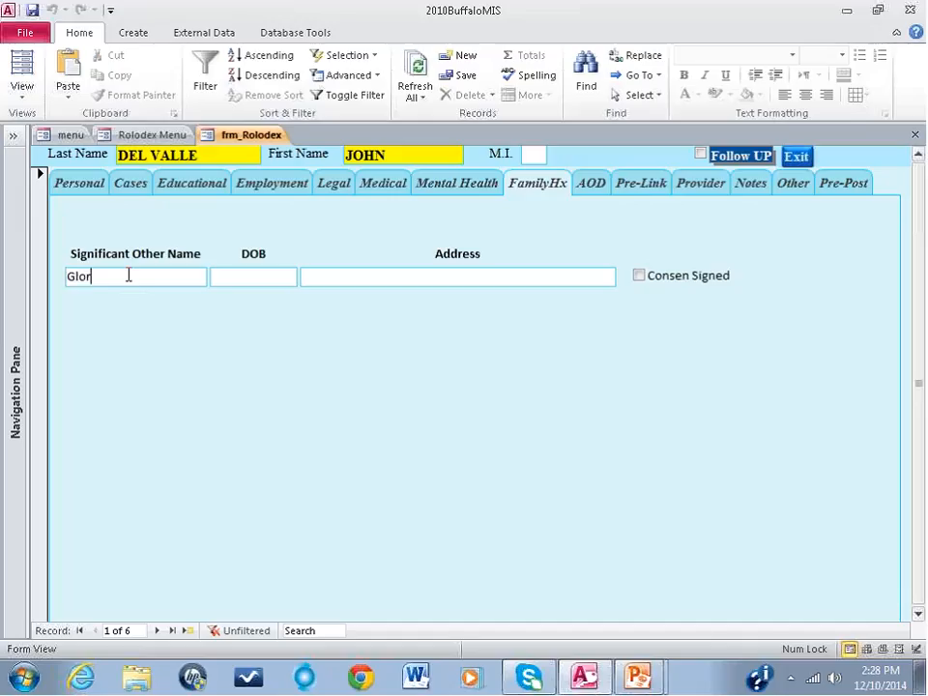
{"action": "left_click", "coordinate": [250, 277]}
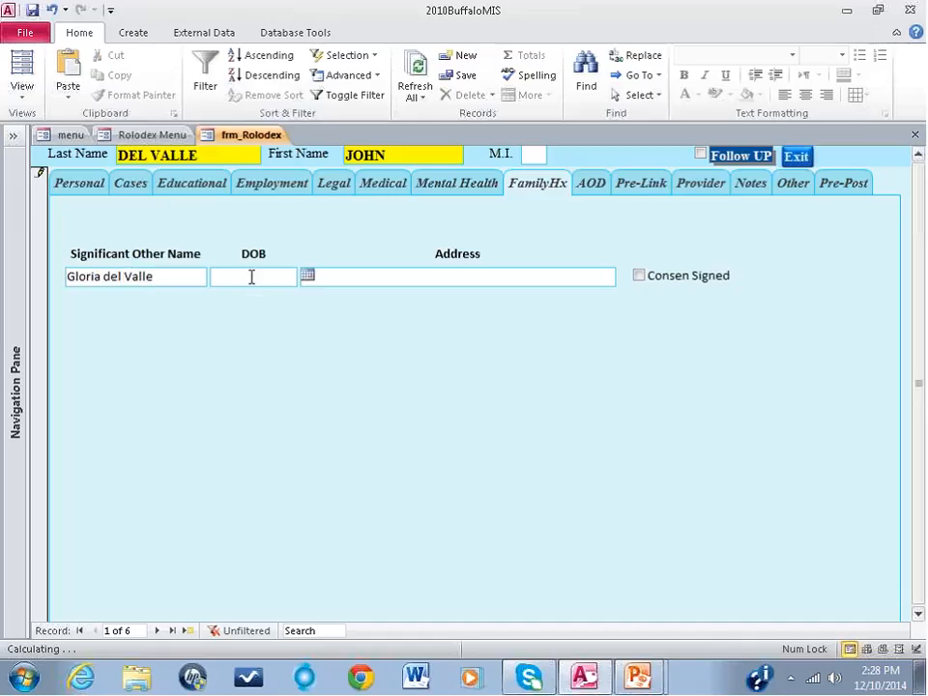
{"action": "type", "text": "5/5/1979"}
Step: Enter the significant other's street address, city and state, and mark the consent as signed
{"action": "left_click", "coordinate": [361, 277]}
{"action": "type", "text": "1"}
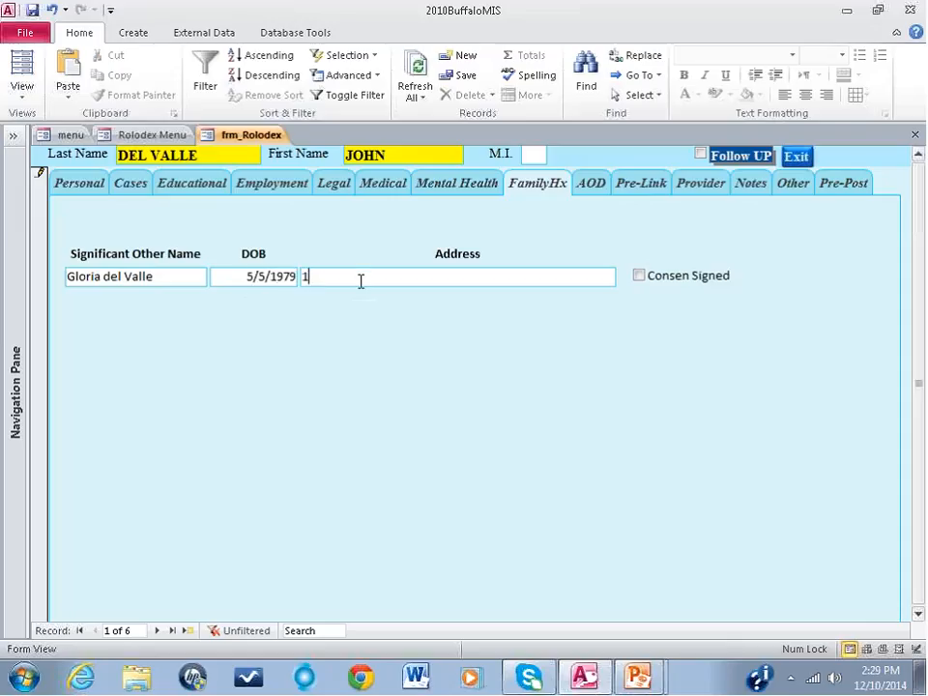
{"action": "type", "text": "23 An"}
{"action": "type", "text": "y B"}
{"action": "type", "text": "tree"}
{"action": "type", "text": "t buff"}
{"action": "type", "text": "alo,"}
{"action": "key", "text": "Caps_Lock"}
{"action": "type", "text": "NY"}
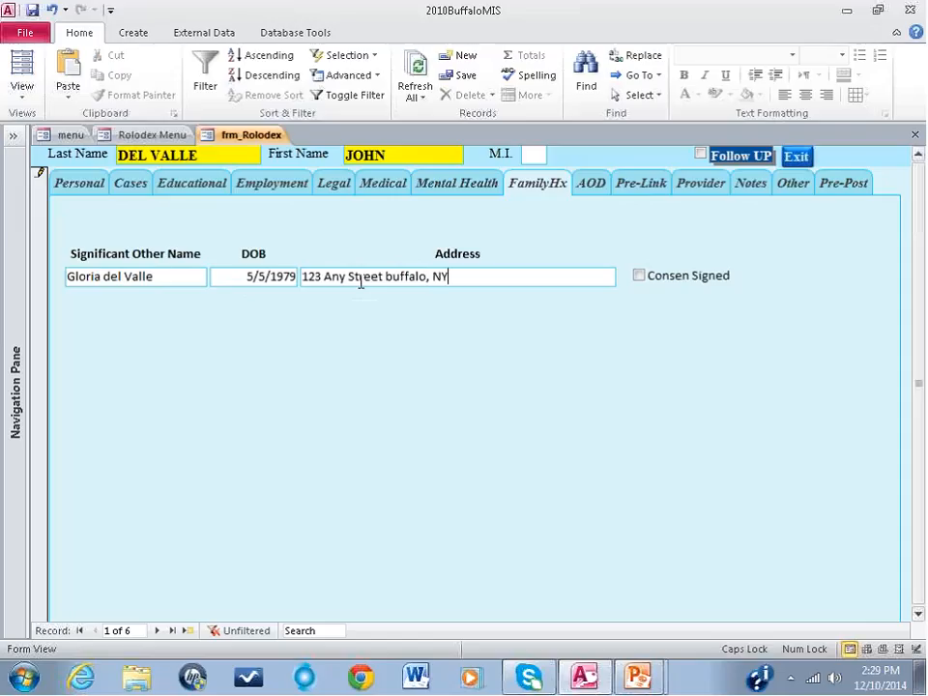
{"action": "left_click", "coordinate": [639, 276]}
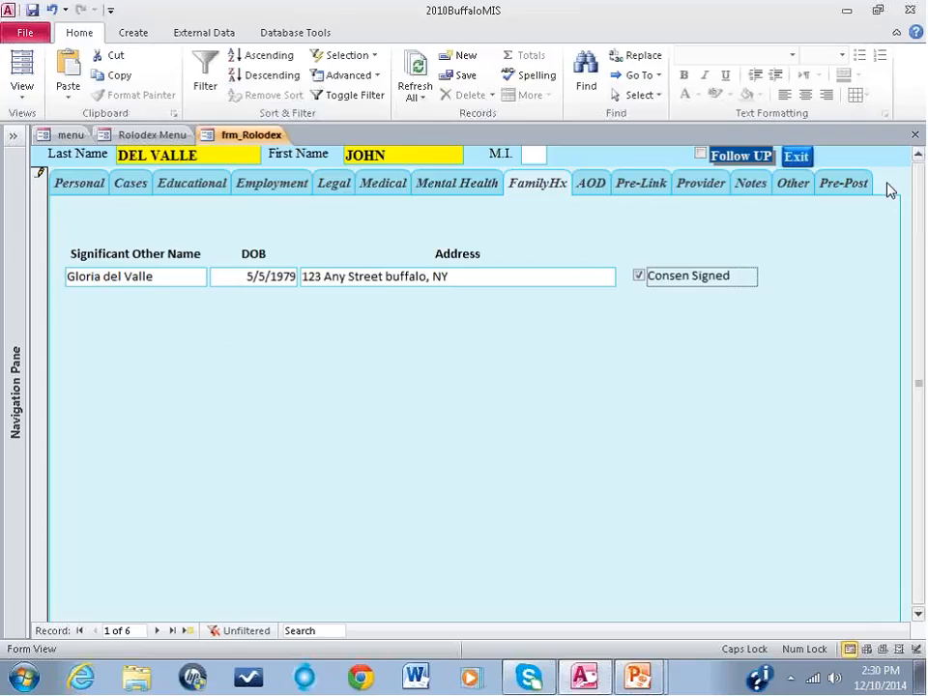
Step: Save the frm_Rolodex form and close it
{"action": "left_click", "coordinate": [23, 32]}
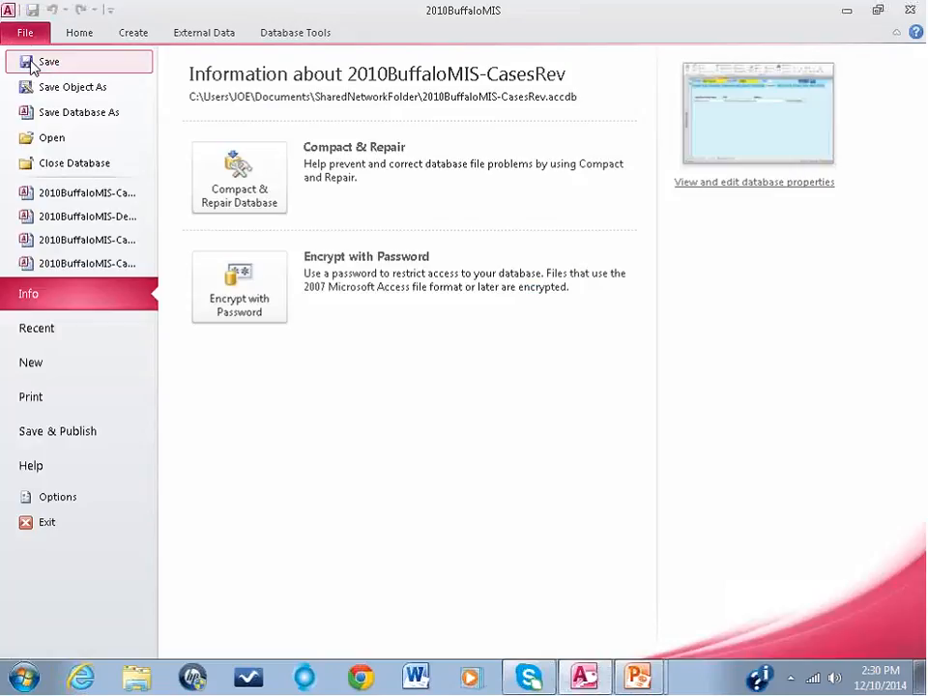
{"action": "left_click", "coordinate": [32, 63]}
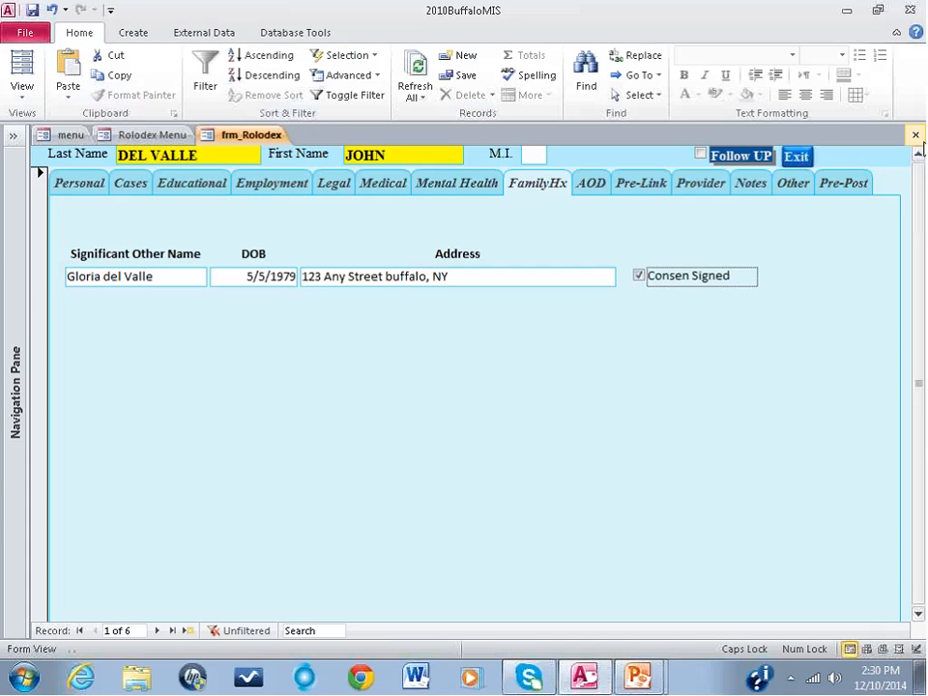
{"action": "left_click", "coordinate": [914, 135]}
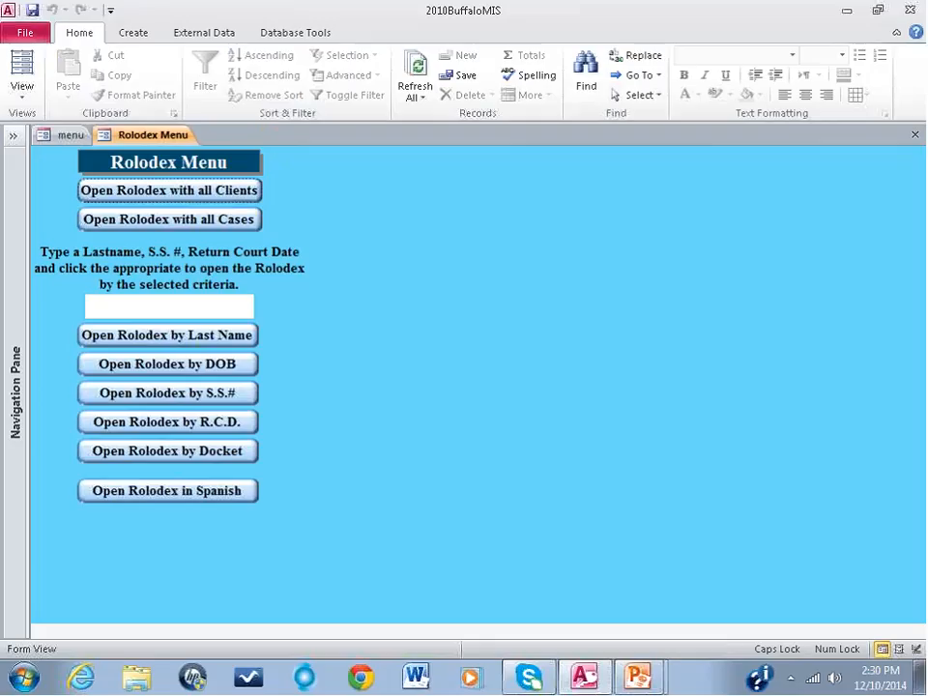
Step: Create a new blank table in Design View
{"action": "left_click", "coordinate": [132, 35]}
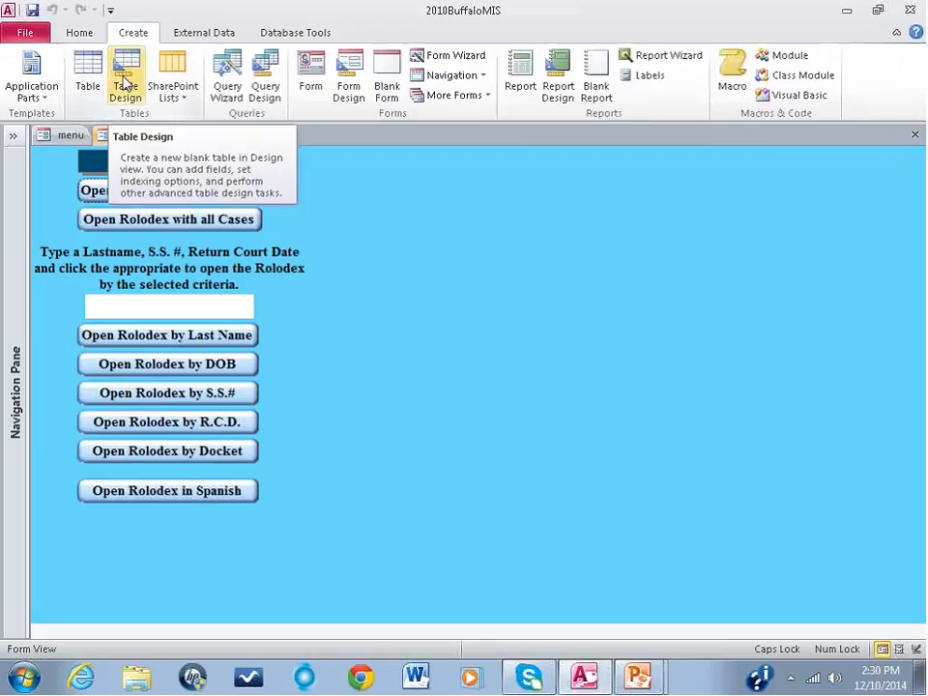
{"action": "left_click", "coordinate": [124, 85]}
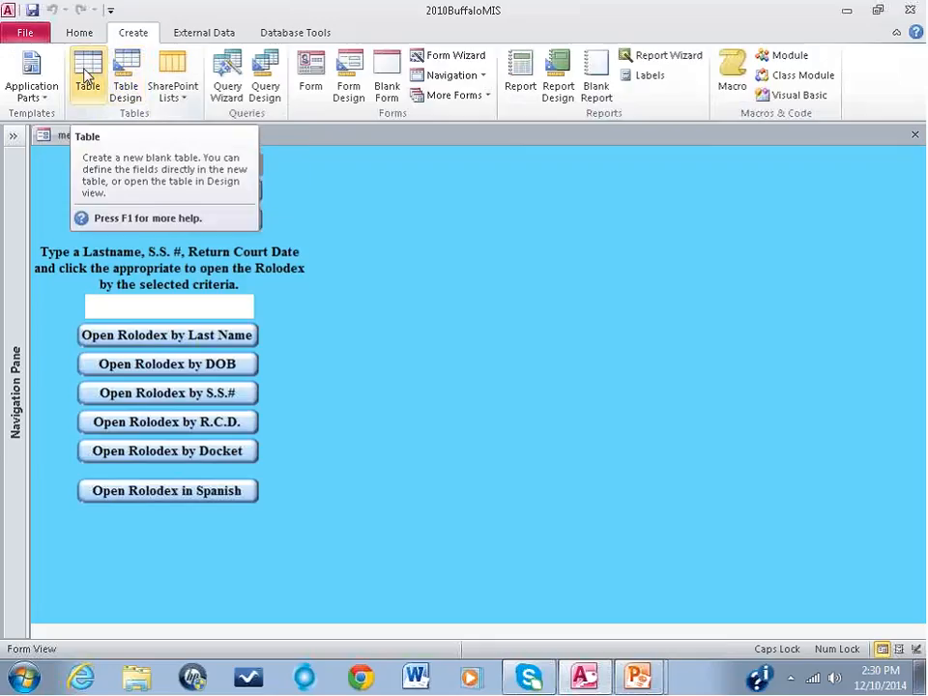
{"action": "left_click", "coordinate": [124, 89]}
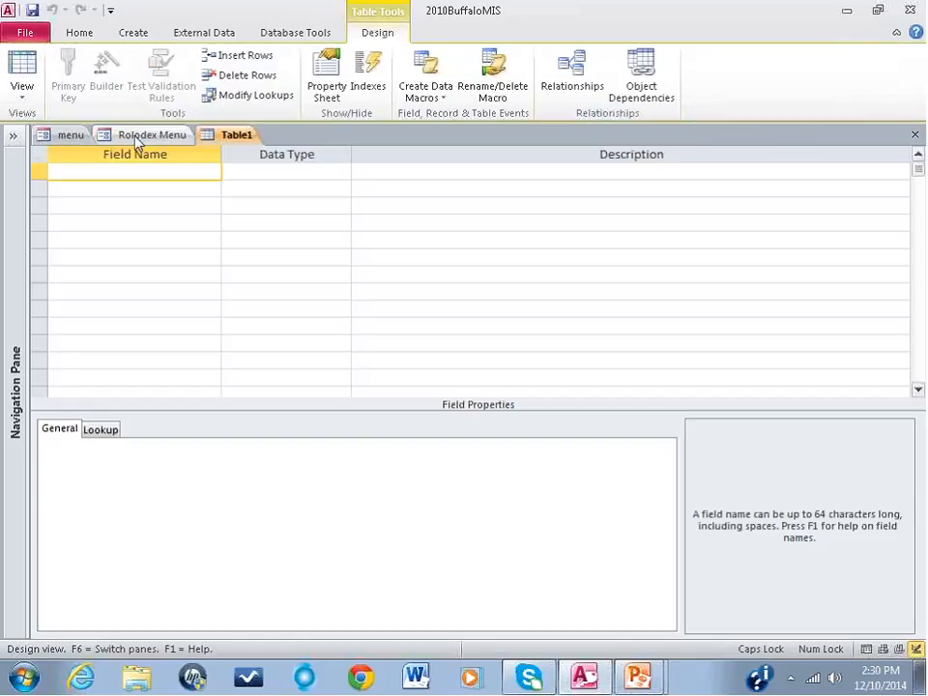
Step: Add a Dependent_Name field with the Text data type and a field size of 50 to the new table
{"action": "type", "text": "d"}
{"action": "key", "text": "BackSpace"}
{"action": "type", "text": "Depene"}
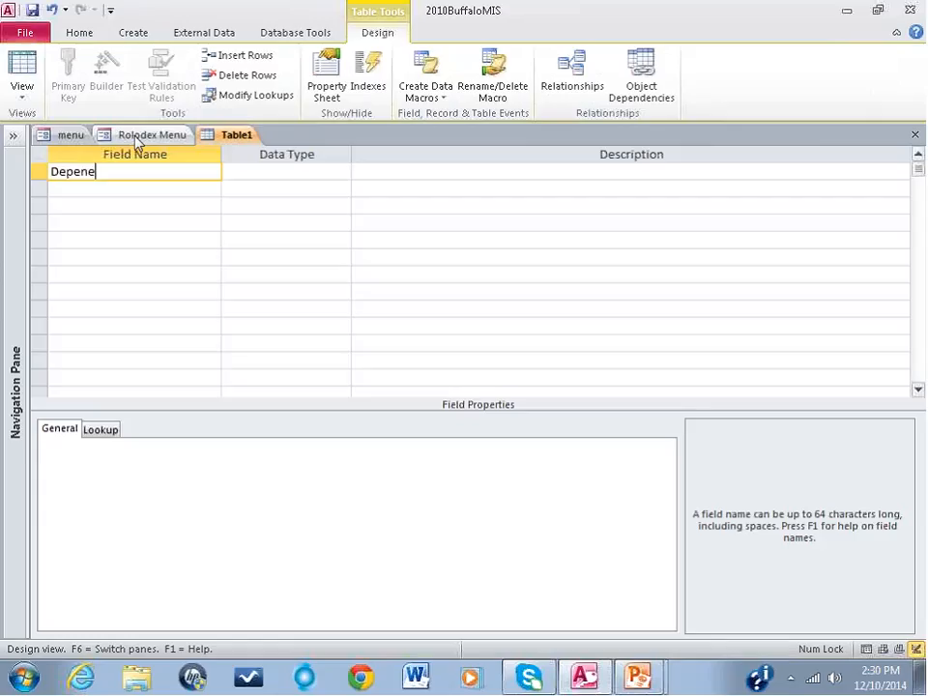
{"action": "key", "text": "BackSpace"}
{"action": "type", "text": "dent_Name"}
{"action": "key", "text": "Tab"}
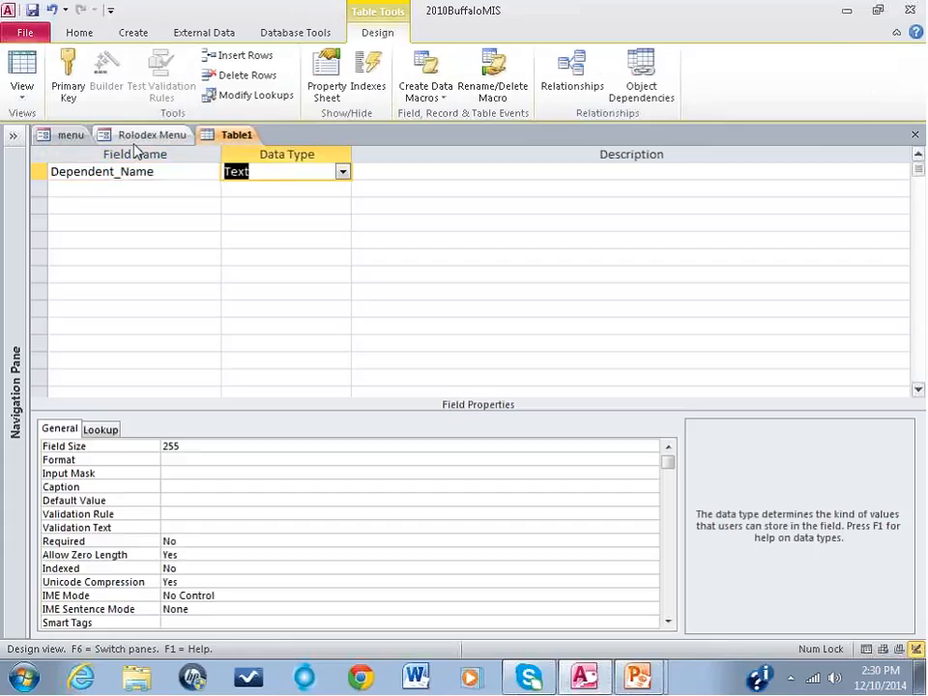
{"action": "double_click", "coordinate": [193, 445]}
{"action": "type", "text": "50"}
Step: Add a Gender field with the Number data type below Dependent_Name, and go to the following empty field row
{"action": "left_click", "coordinate": [81, 188]}
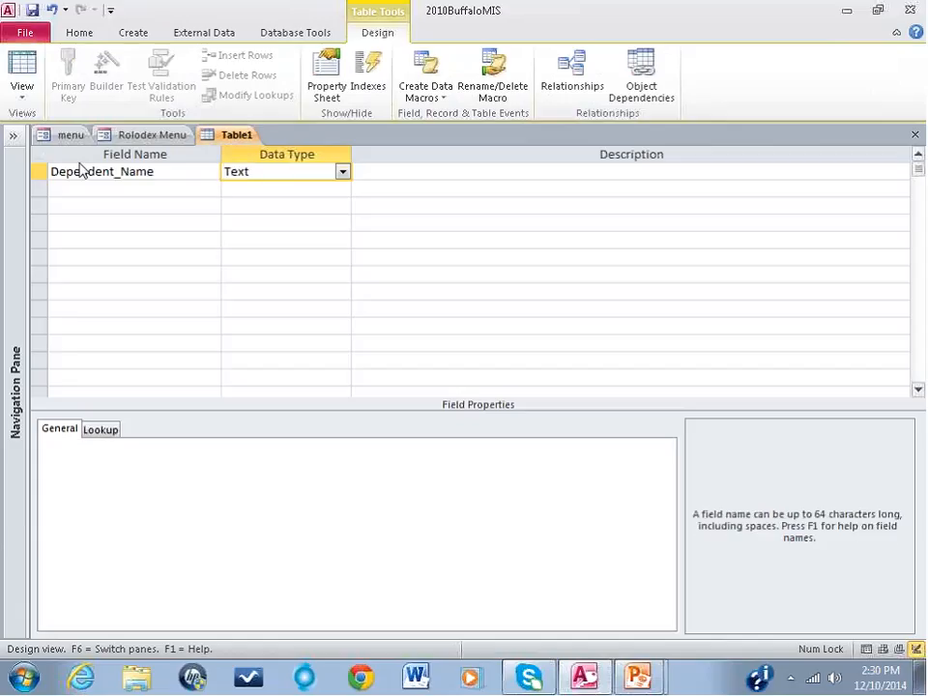
{"action": "type", "text": "Gende"}
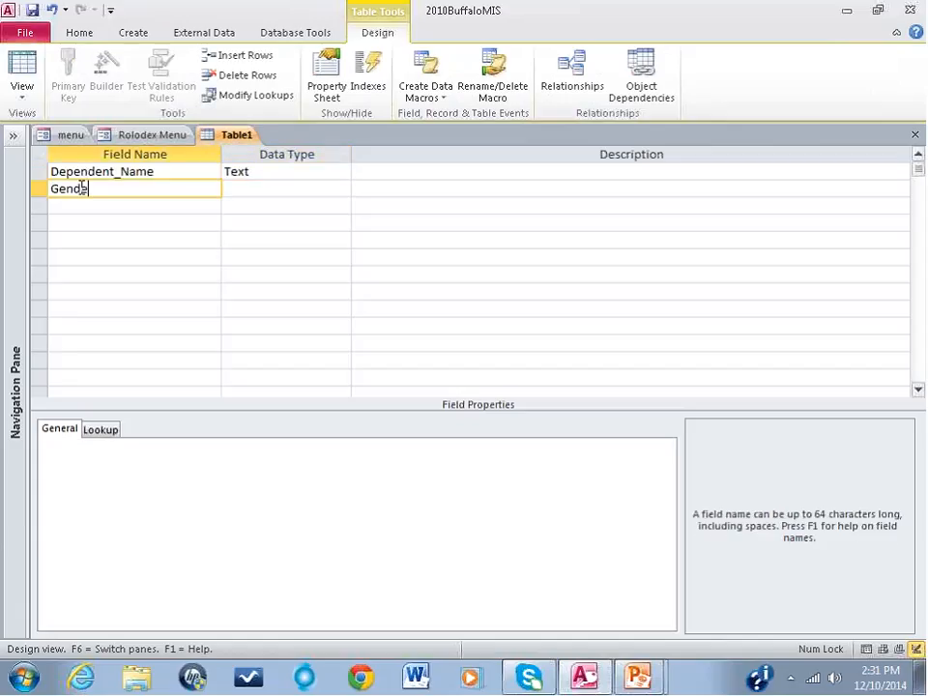
{"action": "type", "text": "r"}
{"action": "left_click", "coordinate": [259, 188]}
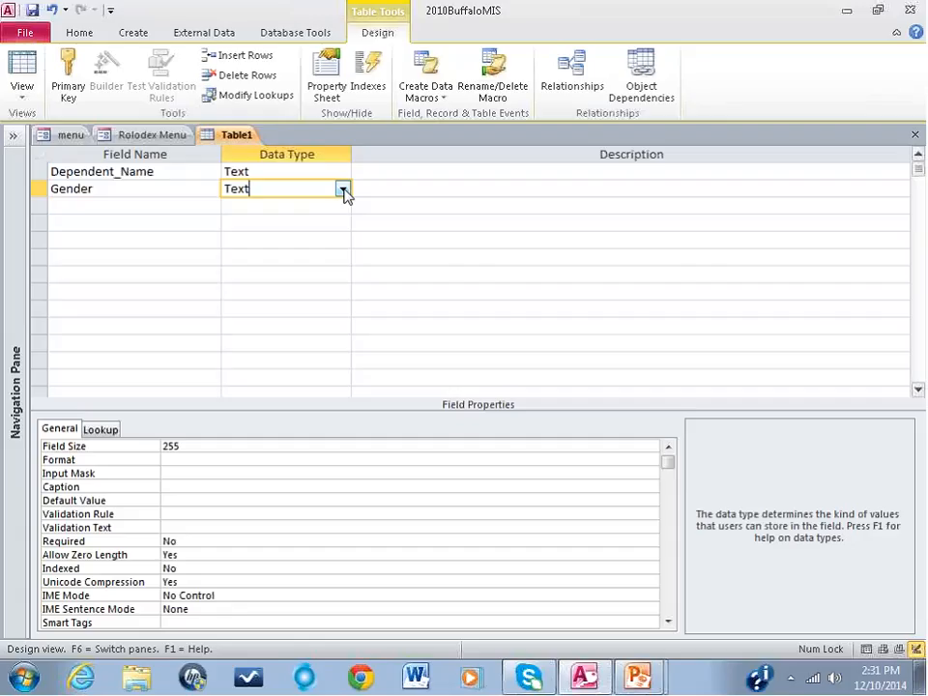
{"action": "left_click", "coordinate": [344, 189]}
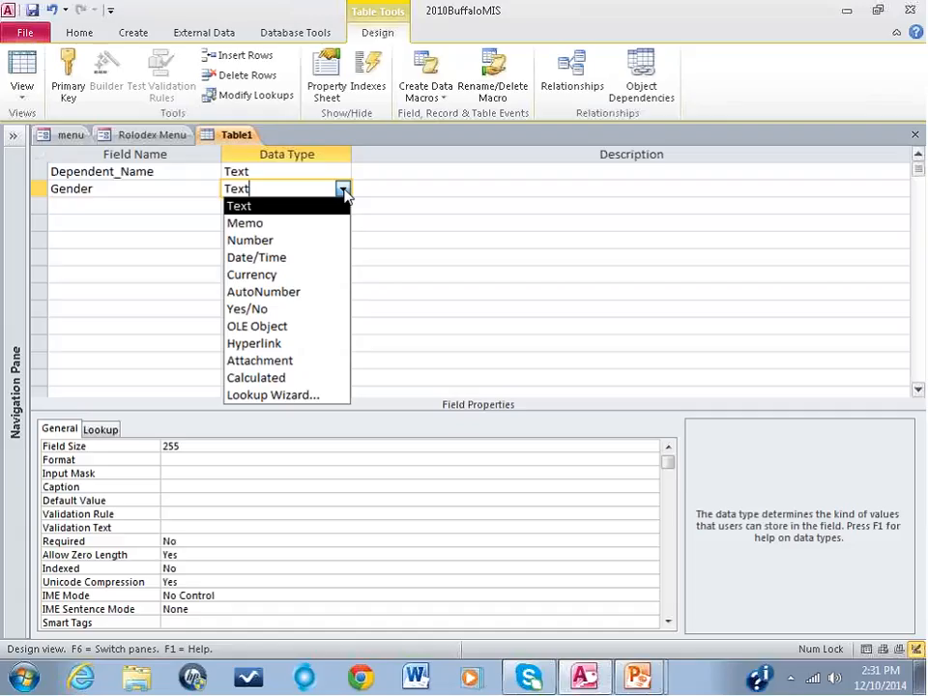
{"action": "left_click", "coordinate": [305, 241]}
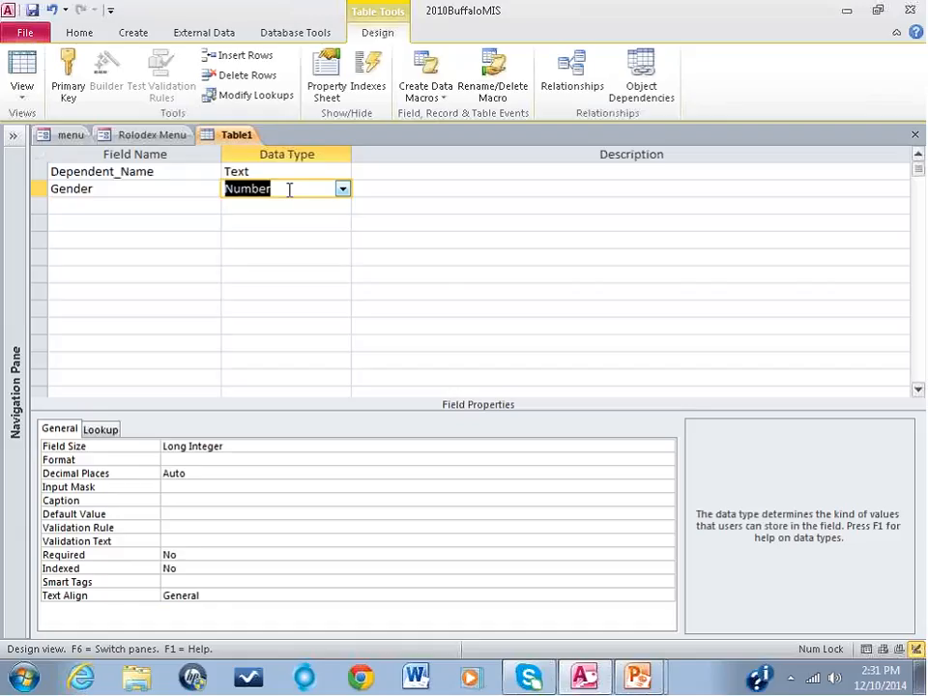
{"action": "left_click", "coordinate": [139, 208]}
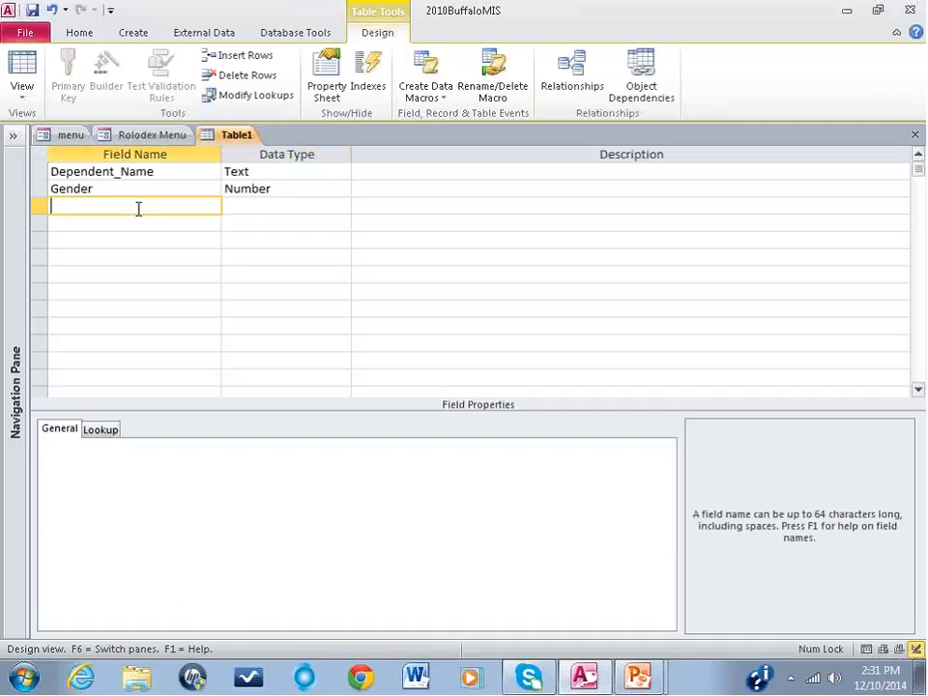
Step: Add a Dependent_DOB field with the Date/Time data type and the Short Date format below Gender
{"action": "type", "text": "D"}
{"action": "key", "text": "BackSpace"}
{"action": "type", "text": "Dpe"}
{"action": "key", "text": "BackSpace"}
{"action": "key", "text": "BackSpace"}
{"action": "key", "text": "BackSpace"}
{"action": "type", "text": "Dependent_DOB"}
{"action": "key", "text": "Tab"}
{"action": "type", "text": "d"}
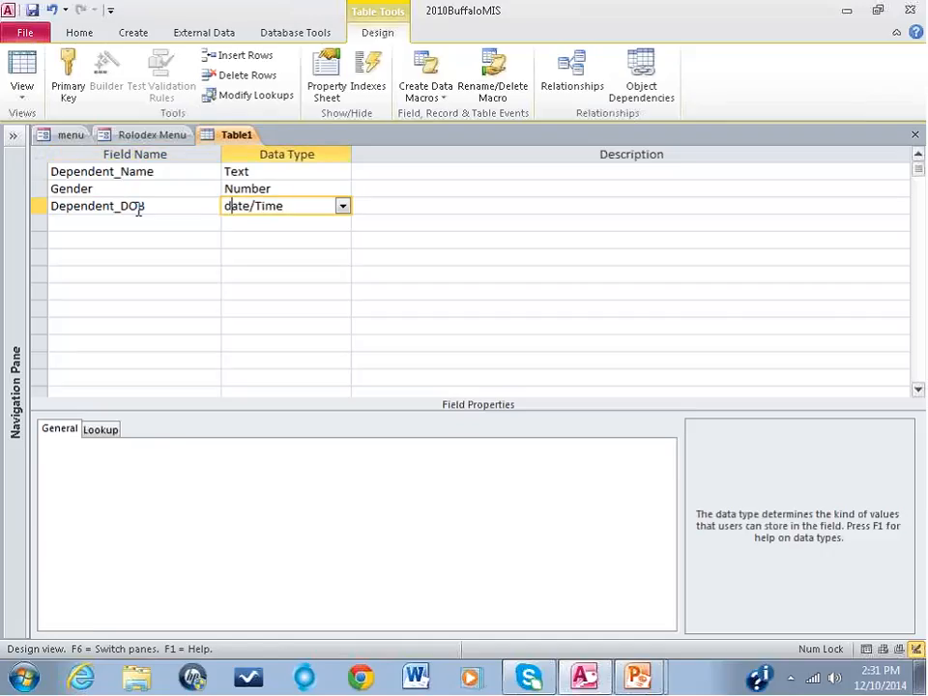
{"action": "left_click", "coordinate": [188, 441]}
{"action": "type", "text": "short Date"}
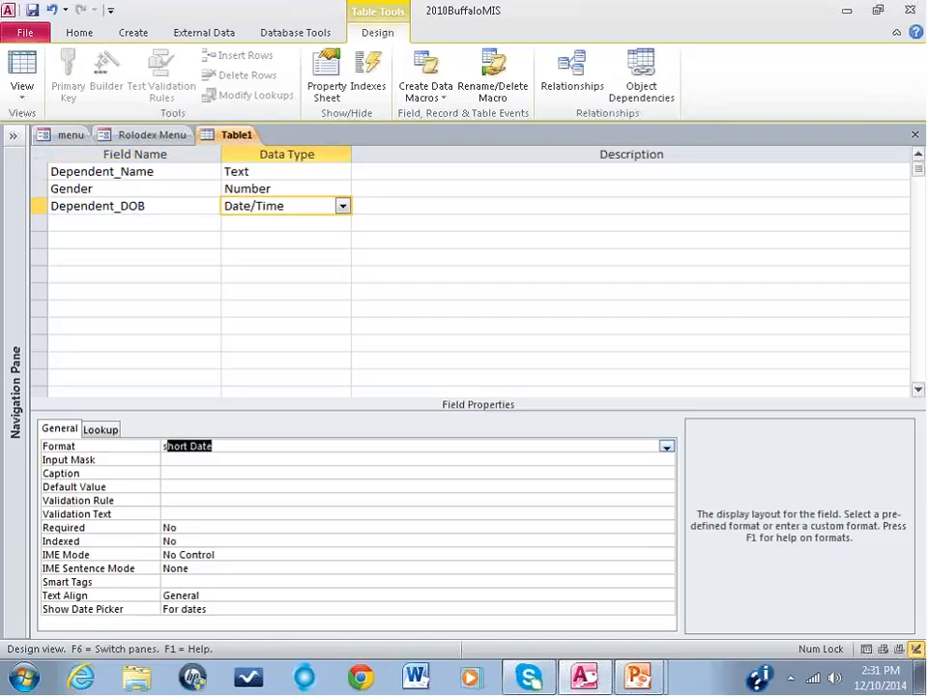
Step: Add an Arrest_Hx field with the Text data type below Dependent_DOB, and go to the following empty field row
{"action": "left_click", "coordinate": [83, 221]}
{"action": "type", "text": "Arrest"}
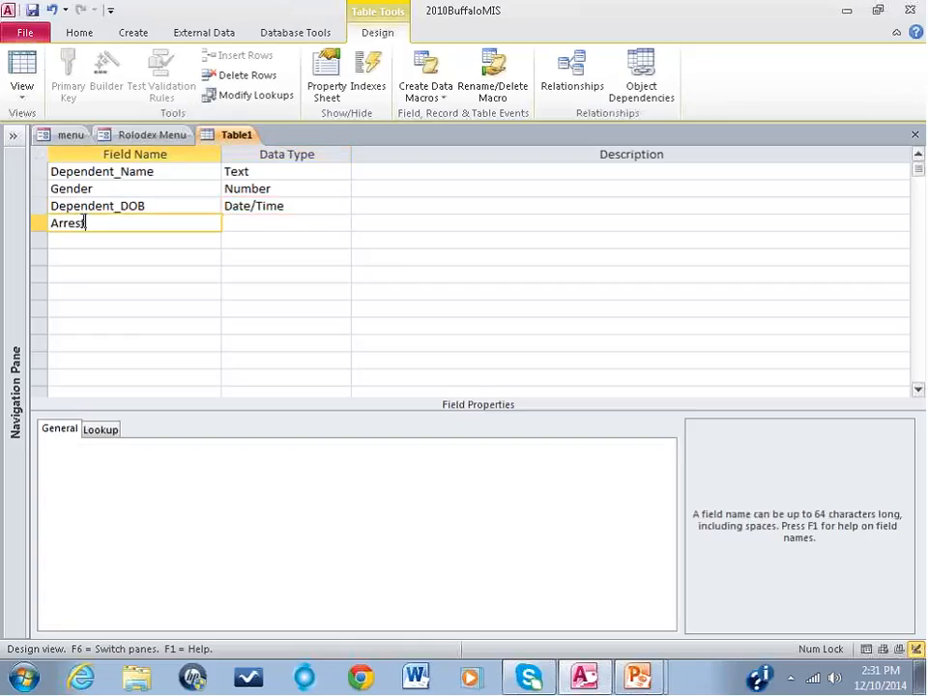
{"action": "type", "text": "_Hx"}
{"action": "key", "text": "Tab"}
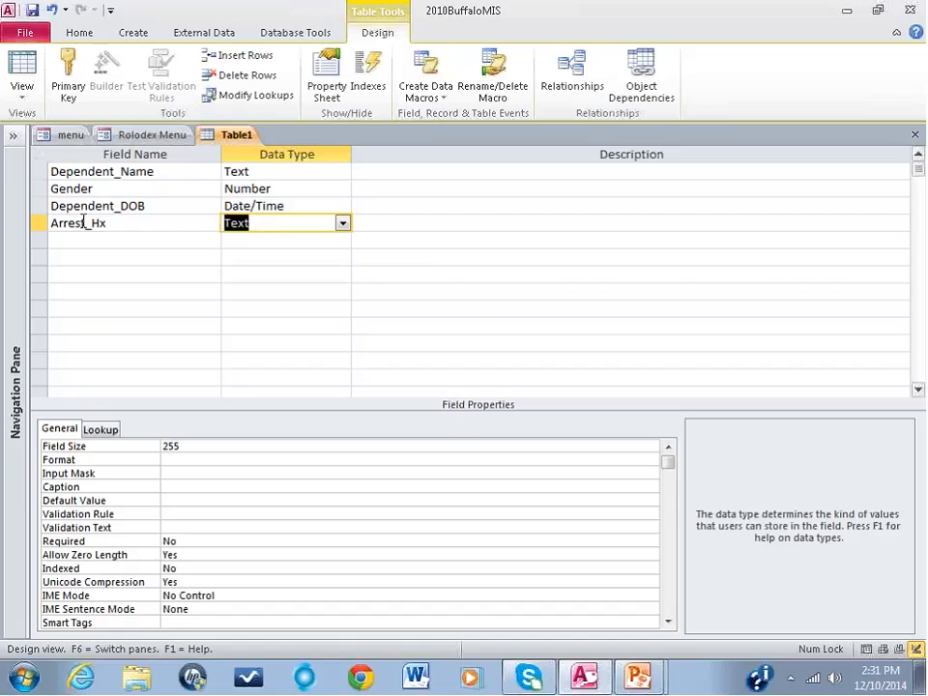
{"action": "left_click", "coordinate": [83, 236]}
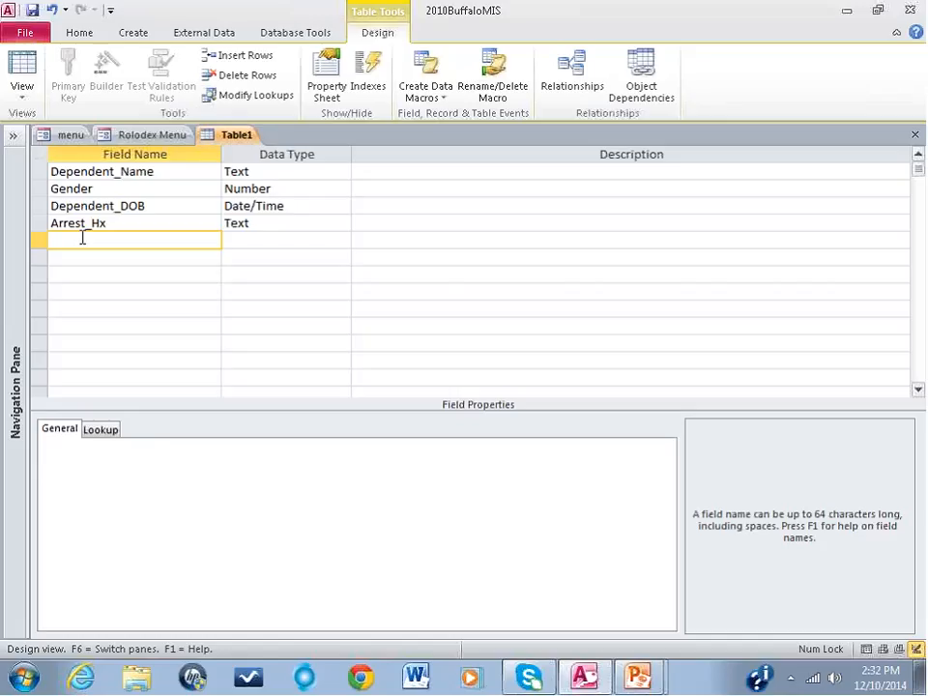
Step: List the database's tables, filter them by "main", and open tbl_Main in Design View
{"action": "left_click", "coordinate": [18, 239]}
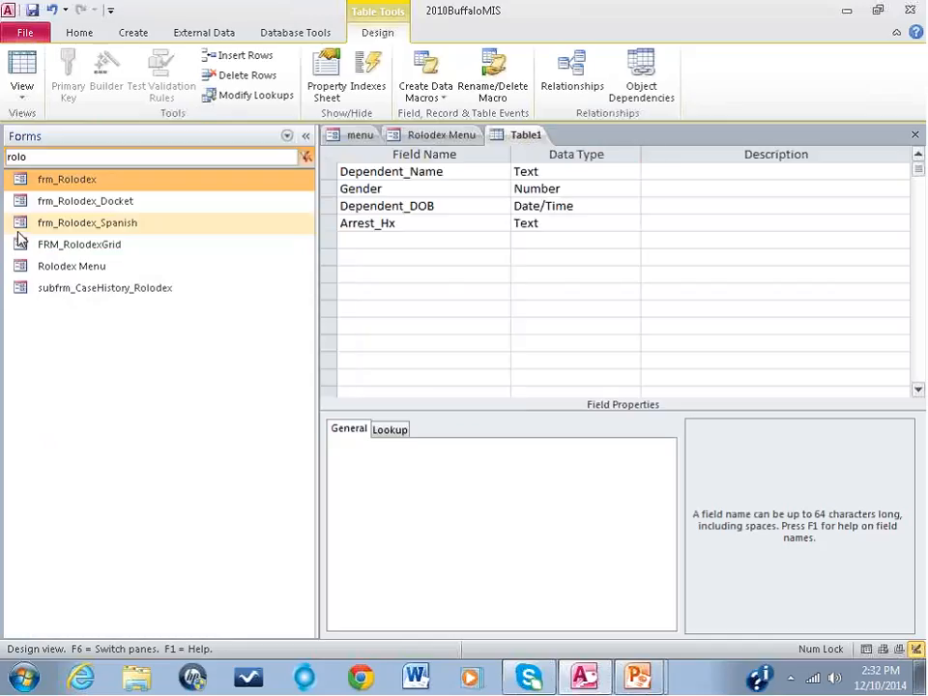
{"action": "left_click", "coordinate": [286, 135]}
{"action": "left_click", "coordinate": [92, 311]}
{"action": "left_click", "coordinate": [53, 156]}
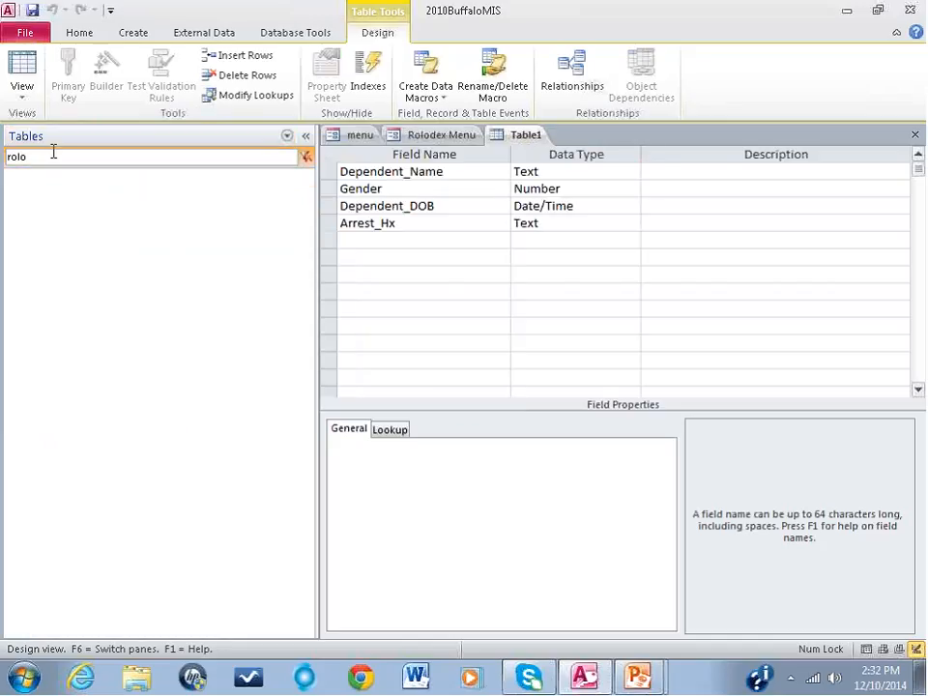
{"action": "key", "text": "BackSpace"}
{"action": "key", "text": "BackSpace"}
{"action": "key", "text": "BackSpace"}
{"action": "key", "text": "BackSpace"}
{"action": "key", "text": "BackSpace"}
{"action": "key", "text": "BackSpace"}
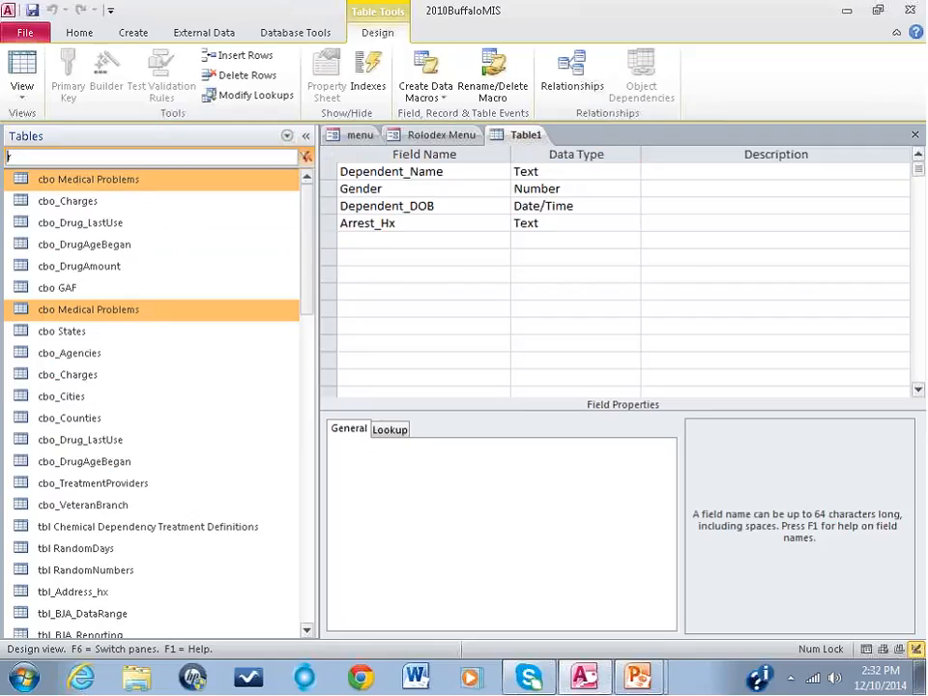
{"action": "type", "text": "main"}
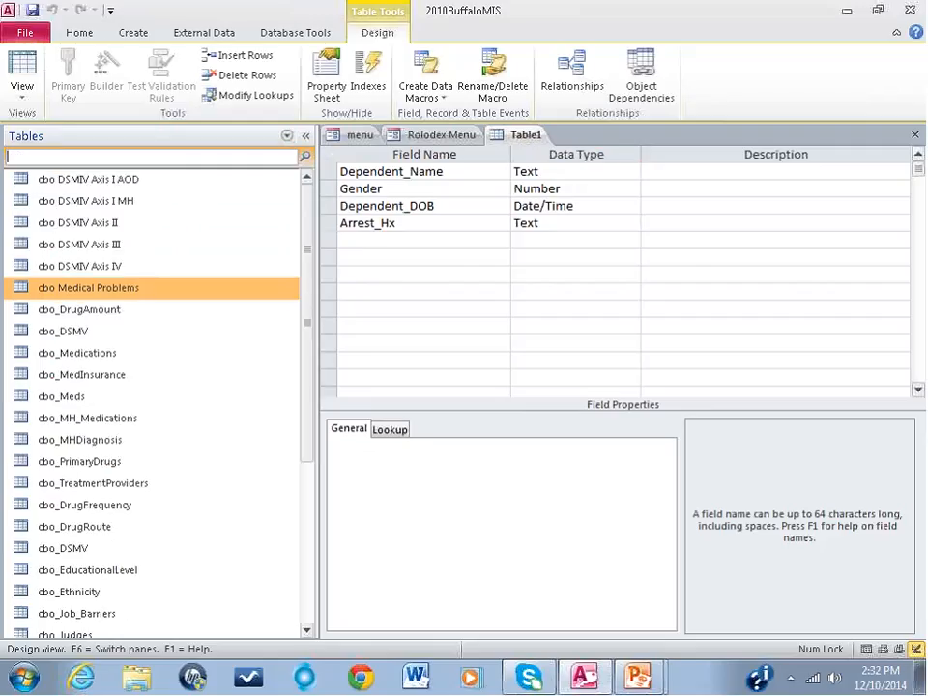
{"action": "right_click", "coordinate": [58, 181]}
{"action": "left_click", "coordinate": [85, 215]}
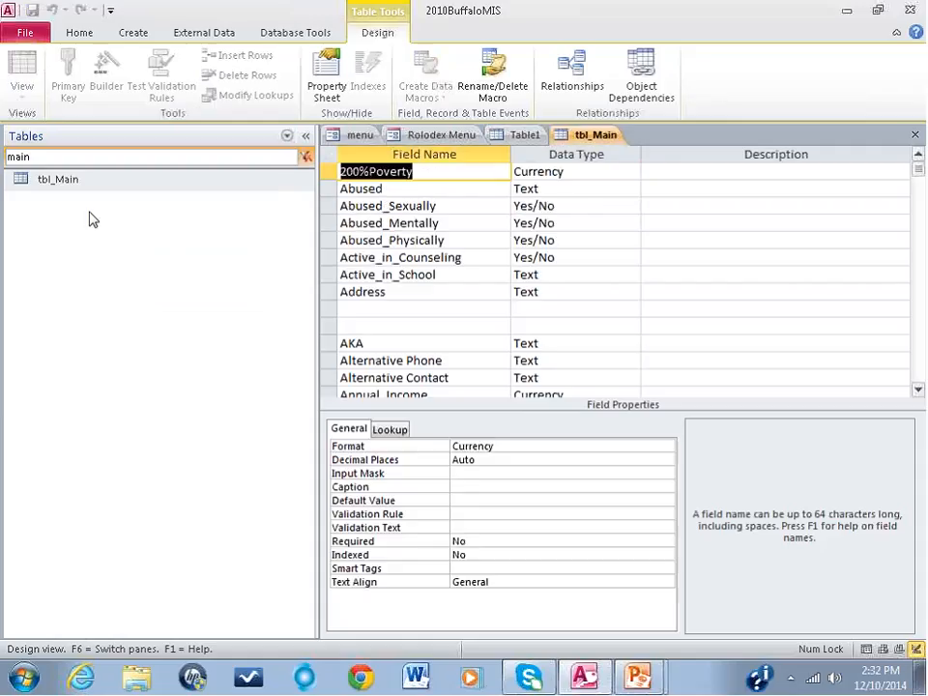
Step: Examine the data type and Indexed property of the ID primary key field in tbl_Main
{"action": "scroll", "coordinate": [560, 251], "scroll_direction": "down", "scroll_amount": 12}
{"action": "scroll", "coordinate": [561, 259], "scroll_direction": "down", "scroll_amount": 10}
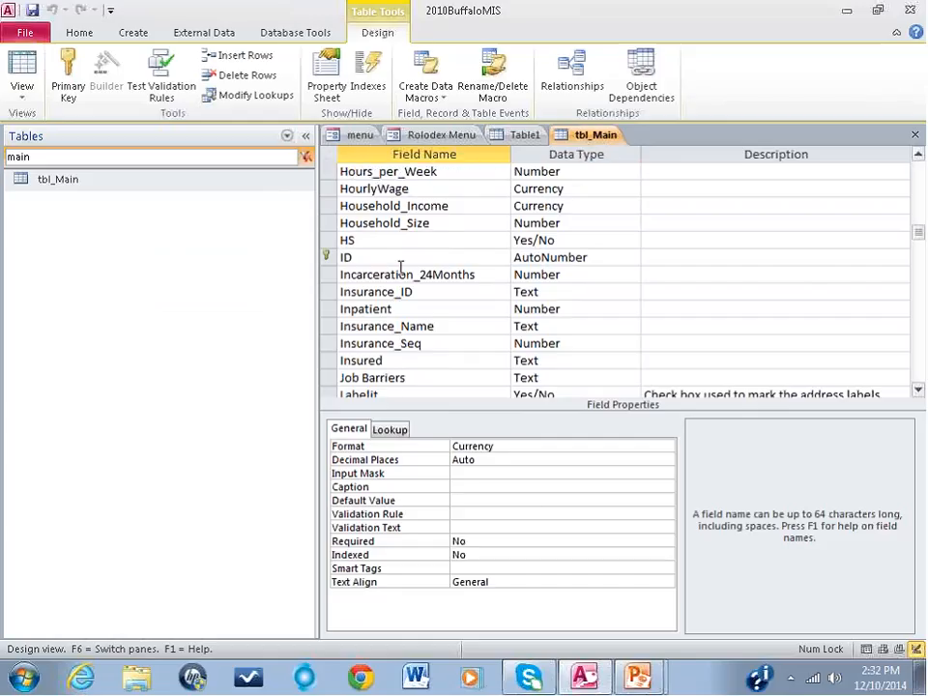
{"action": "left_click", "coordinate": [431, 259]}
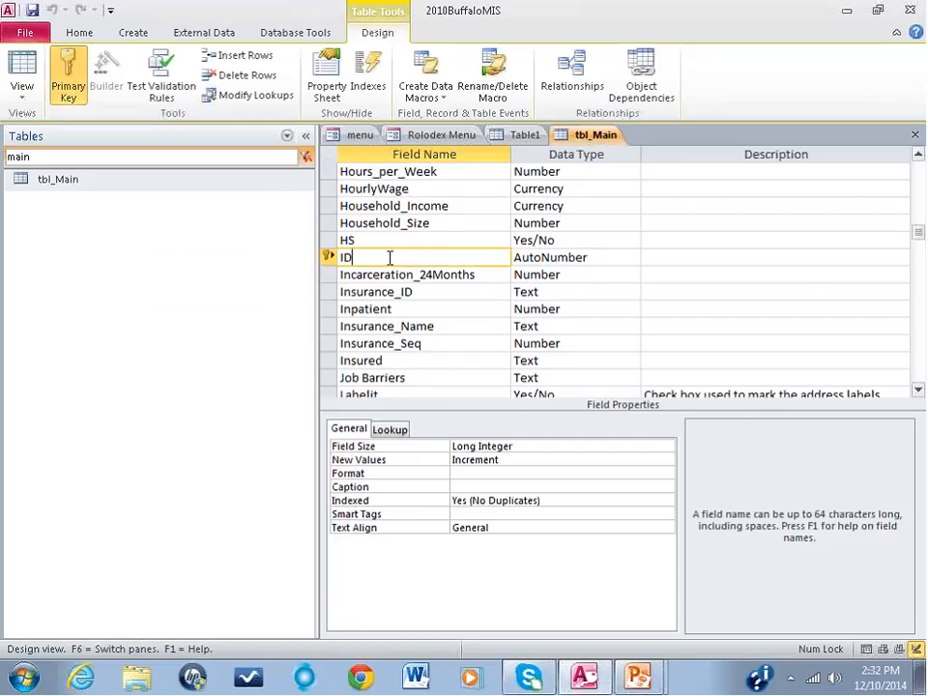
{"action": "left_click", "coordinate": [596, 257]}
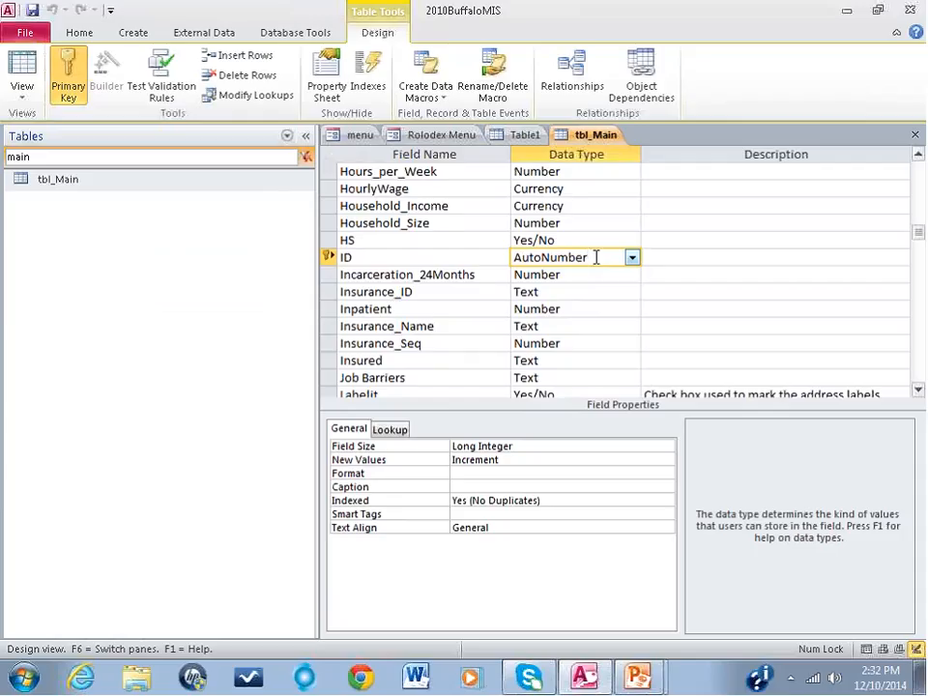
{"action": "mouse_move", "coordinate": [543, 500]}
{"action": "left_mouse_down"}
{"action": "mouse_move", "coordinate": [502, 500]}
{"action": "mouse_move", "coordinate": [557, 501]}
{"action": "left_mouse_up"}
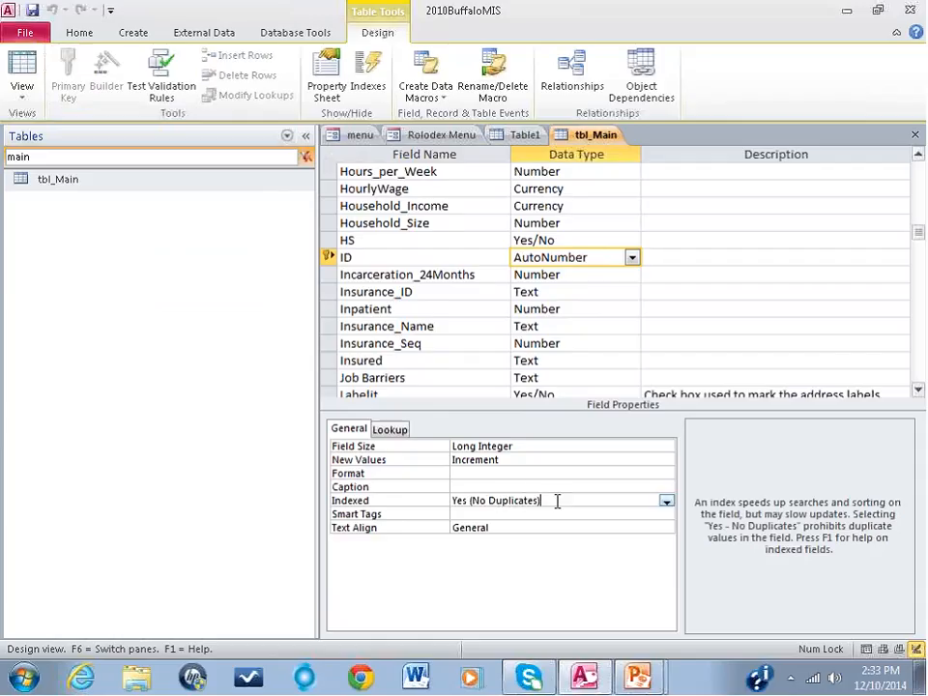
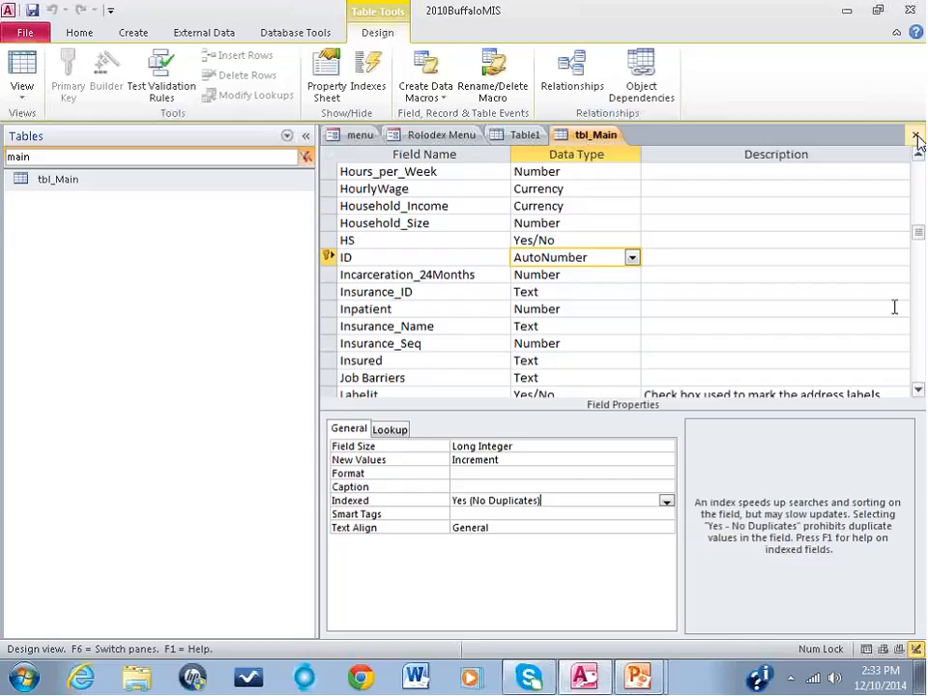
Step: Reopen tbl_Main in Design View, examine the ID field's data type and Field Size, and close the table
{"action": "left_click", "coordinate": [915, 136]}
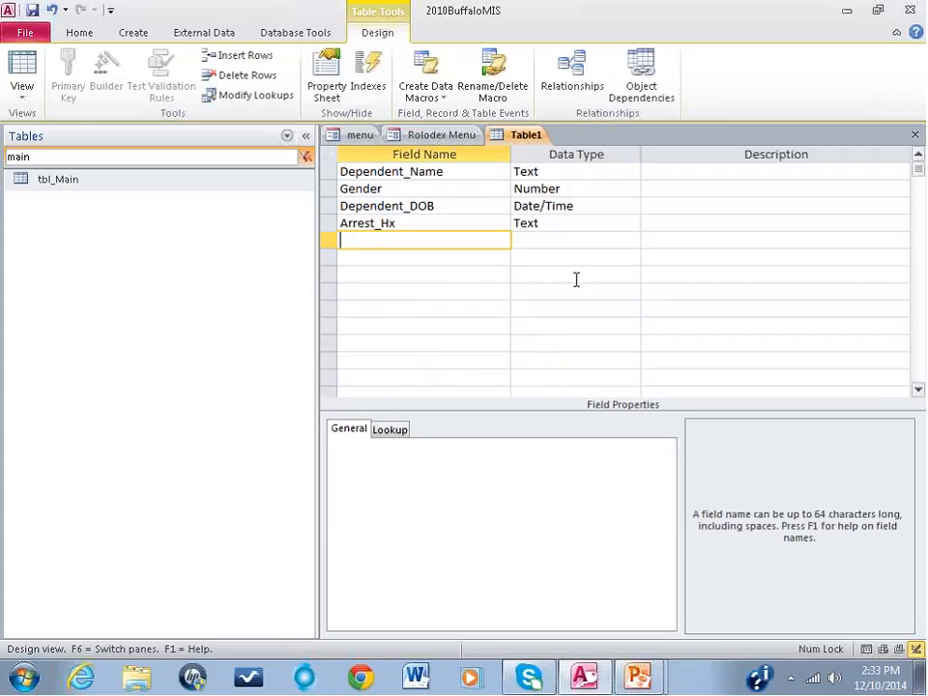
{"action": "right_click", "coordinate": [118, 182]}
{"action": "left_click", "coordinate": [154, 188]}
{"action": "scroll", "coordinate": [642, 307], "scroll_direction": "down", "scroll_amount": 10}
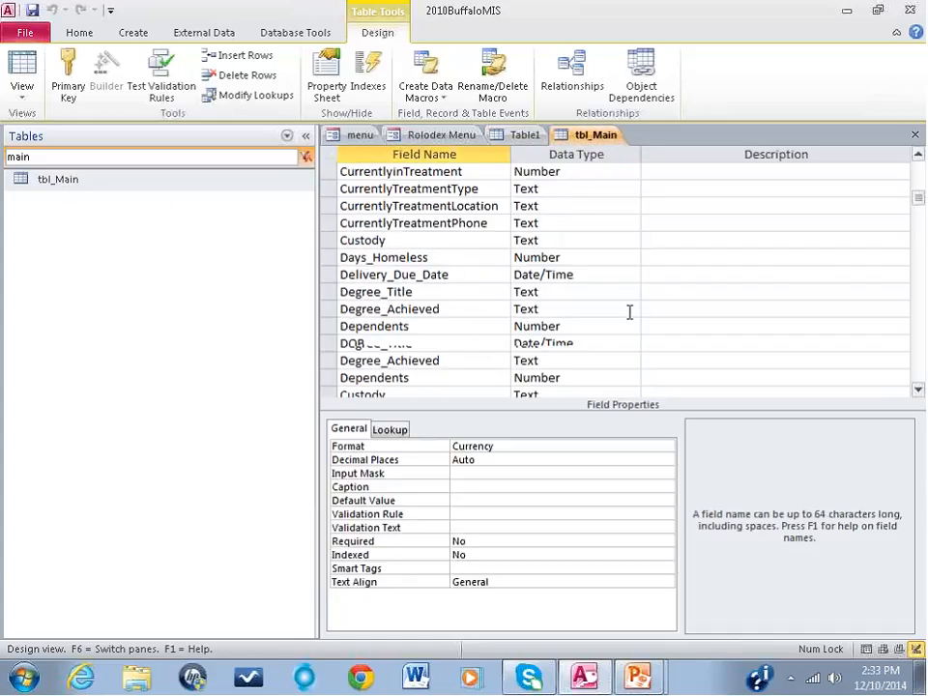
{"action": "scroll", "coordinate": [629, 311], "scroll_direction": "down", "scroll_amount": 12}
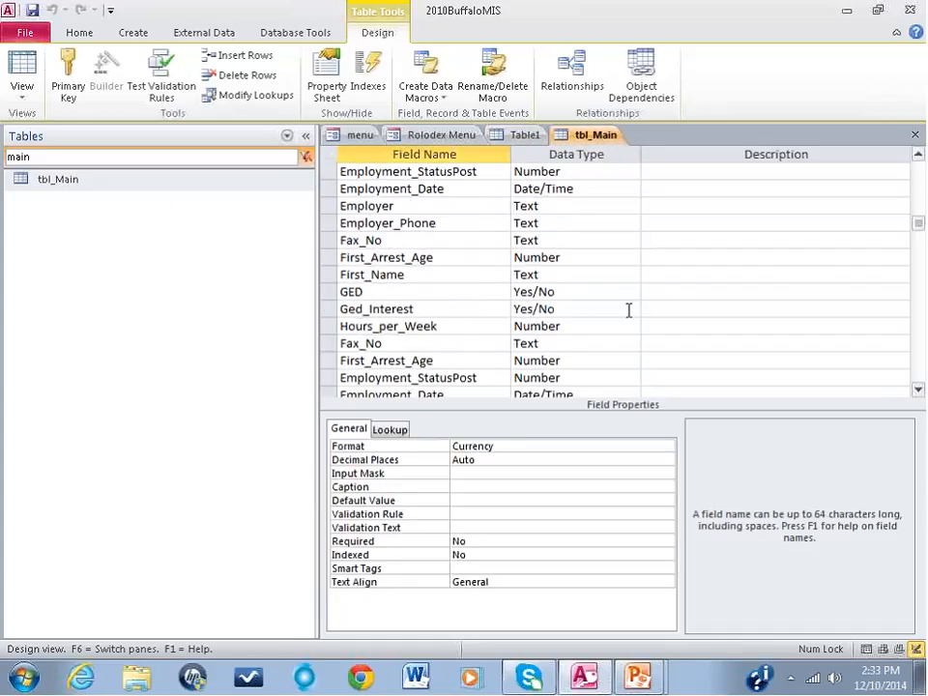
{"action": "left_click", "coordinate": [608, 309]}
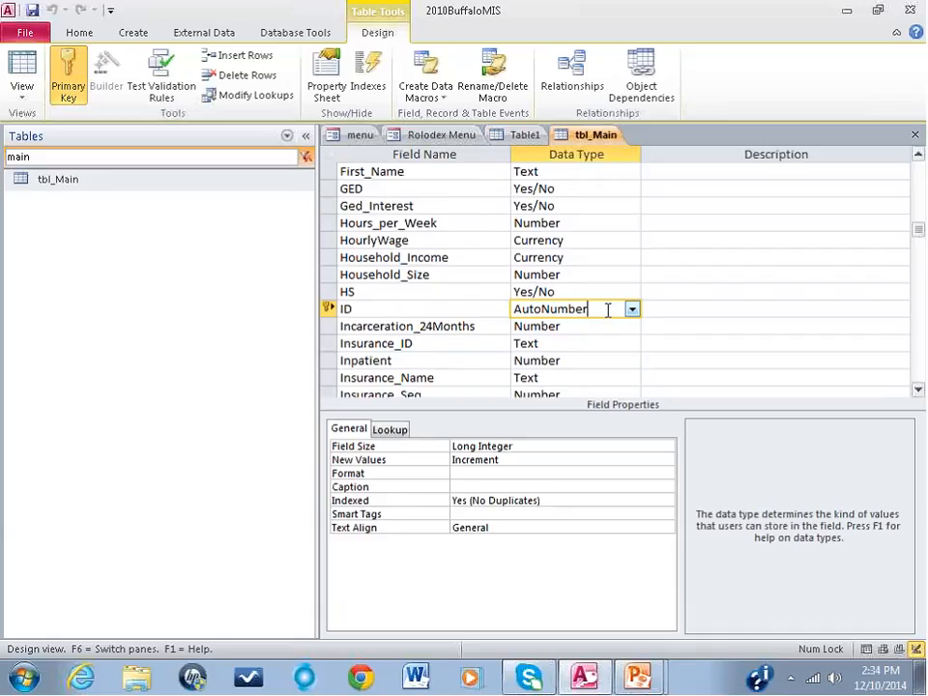
{"action": "left_click_drag", "start_coordinate": [608, 309], "coordinate": [522, 307]}
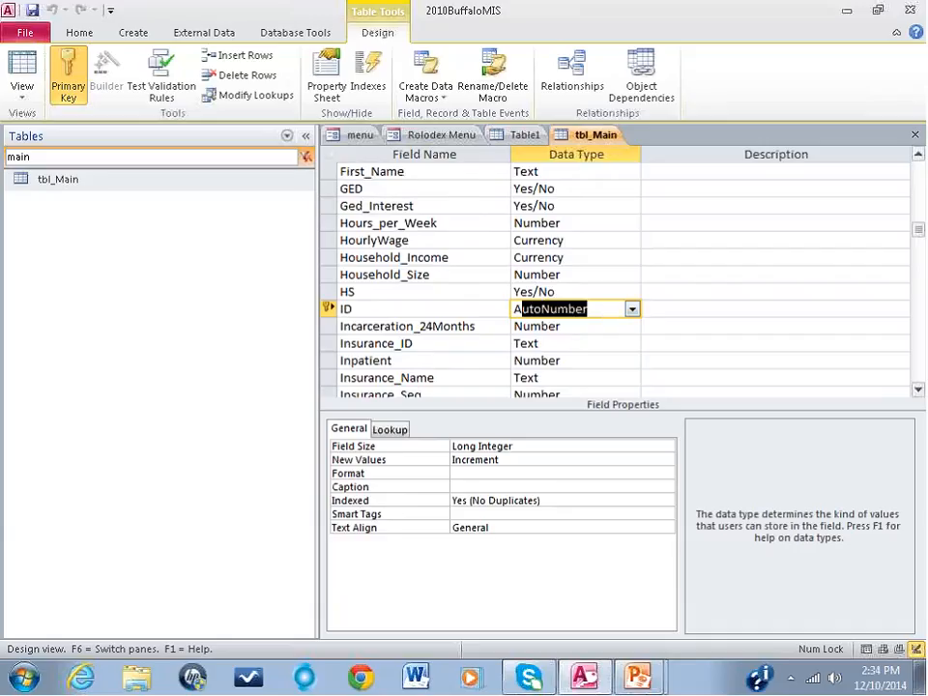
{"action": "left_click", "coordinate": [451, 446]}
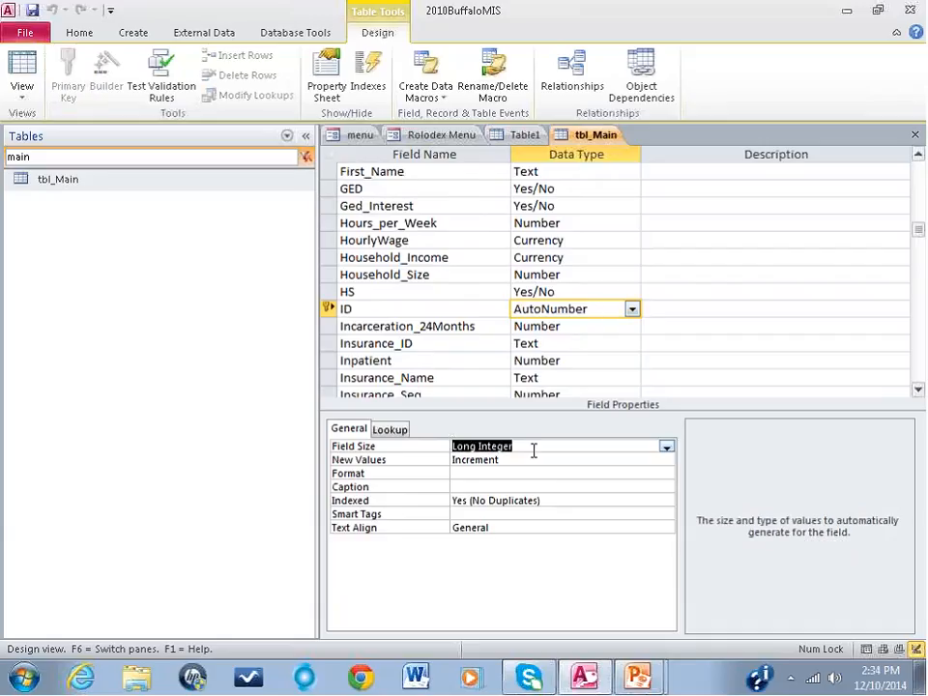
{"action": "mouse_move", "coordinate": [526, 448]}
{"action": "left_mouse_down"}
{"action": "mouse_move", "coordinate": [446, 445]}
{"action": "mouse_move", "coordinate": [520, 449]}
{"action": "left_mouse_up"}
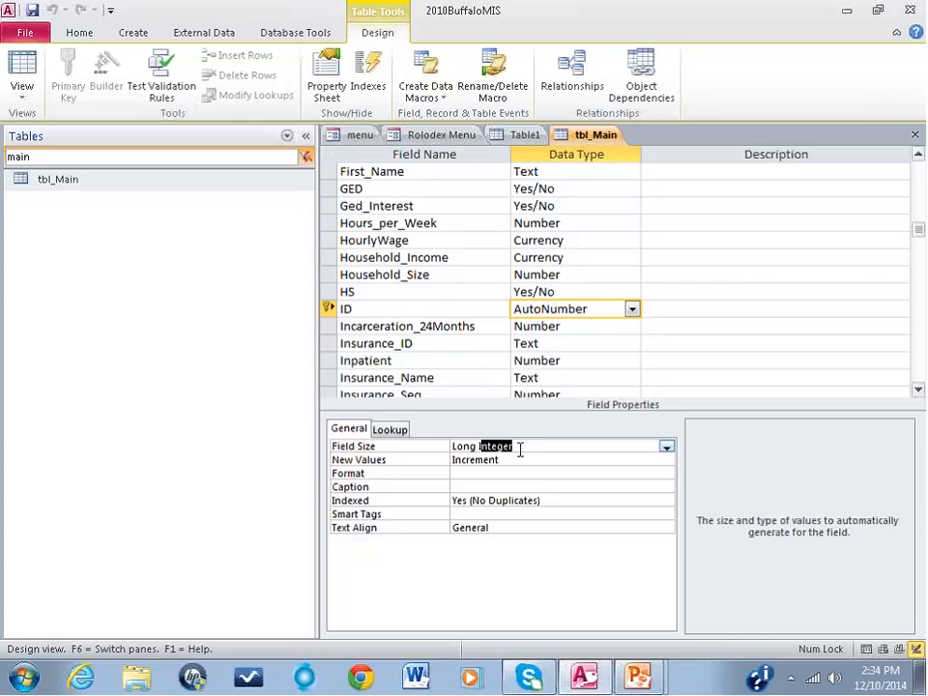
{"action": "left_click", "coordinate": [914, 134]}
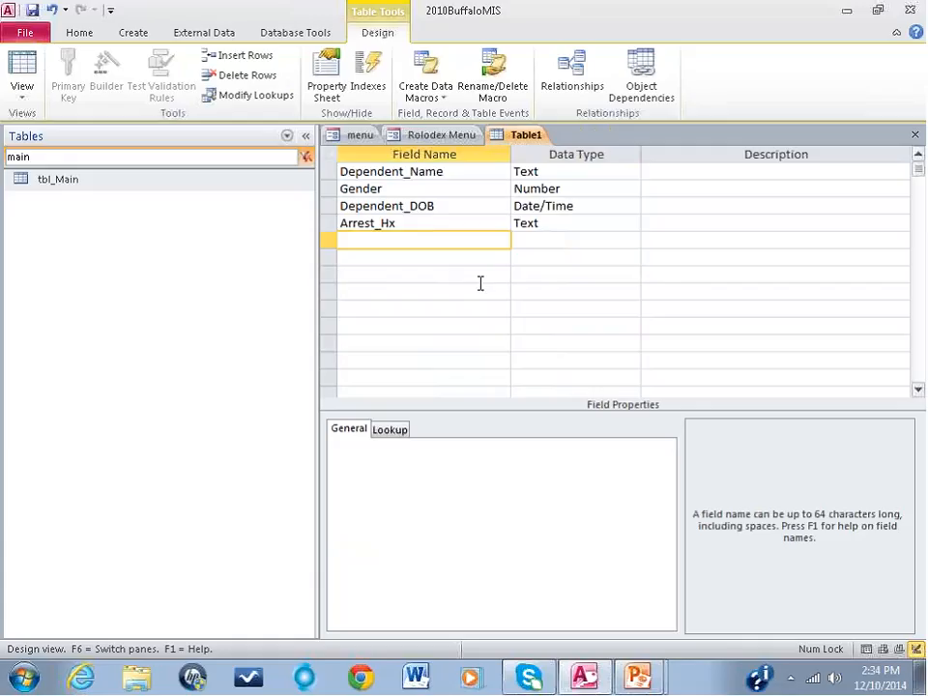
Step: Add a MainID field with the Number data type below Arrest_Hx, and check its Field Size and Indexed properties
{"action": "type", "text": "MainID"}
{"action": "key", "text": "Tab"}
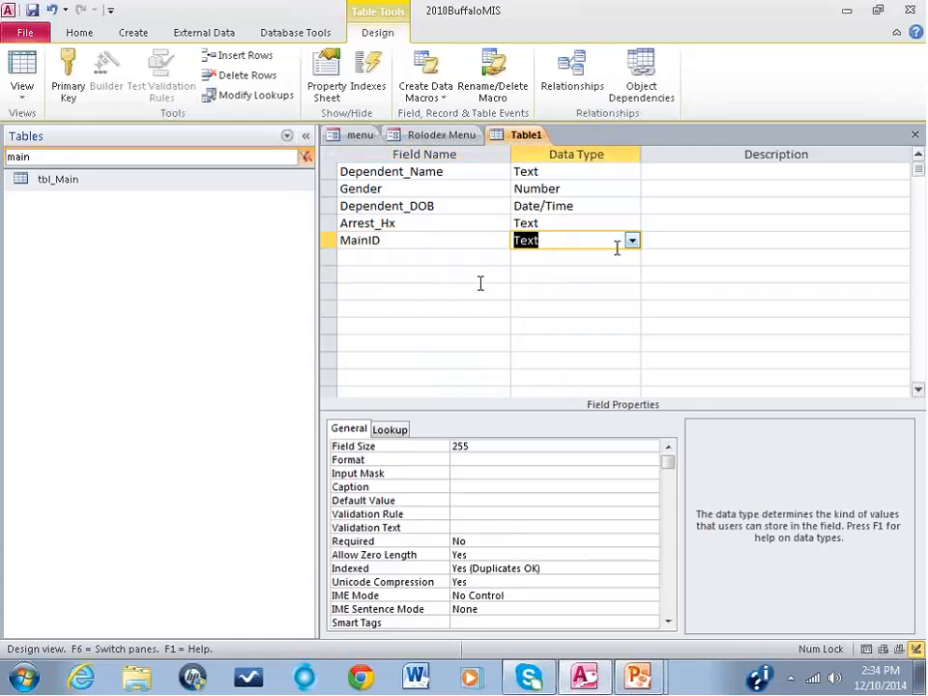
{"action": "left_click", "coordinate": [631, 240]}
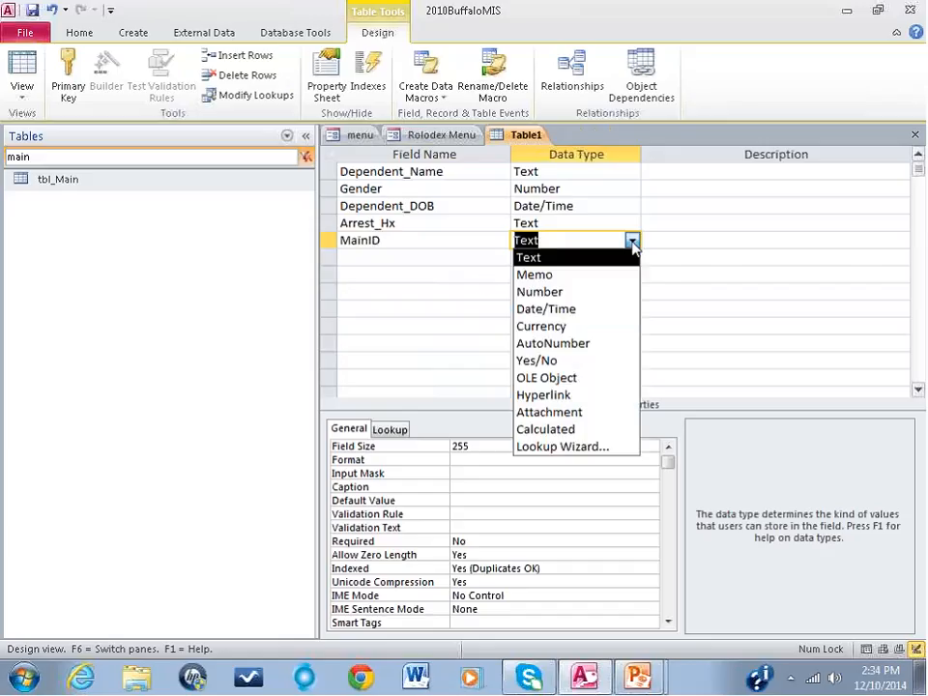
{"action": "left_click", "coordinate": [577, 290]}
{"action": "left_click", "coordinate": [442, 446]}
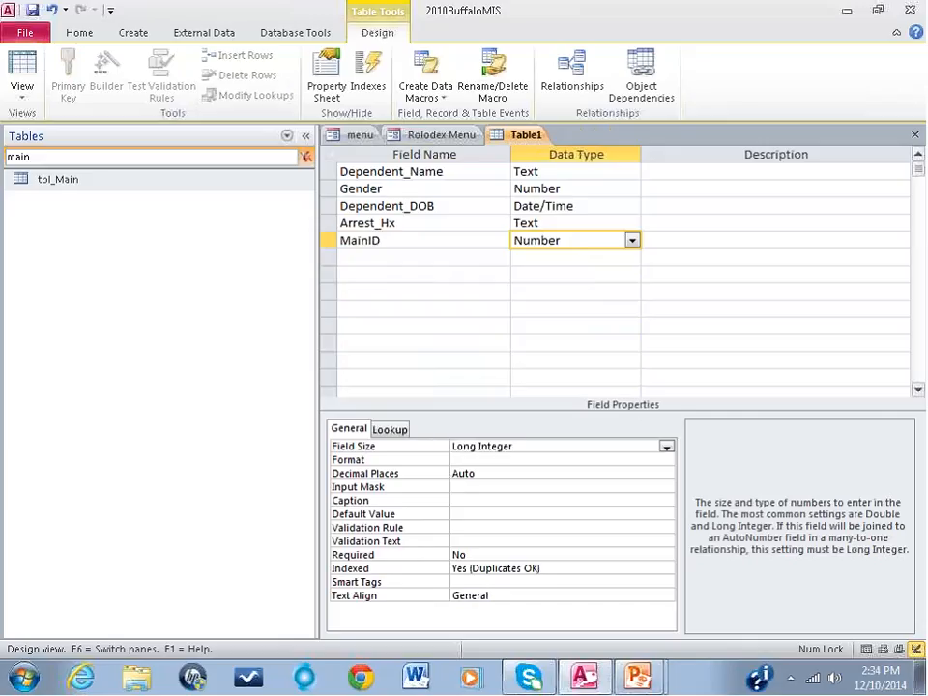
{"action": "left_click", "coordinate": [461, 568]}
{"action": "mouse_move", "coordinate": [461, 569]}
{"action": "left_mouse_down"}
{"action": "mouse_move", "coordinate": [548, 566]}
{"action": "mouse_move", "coordinate": [472, 558]}
{"action": "left_mouse_up"}
{"action": "left_click", "coordinate": [548, 566]}
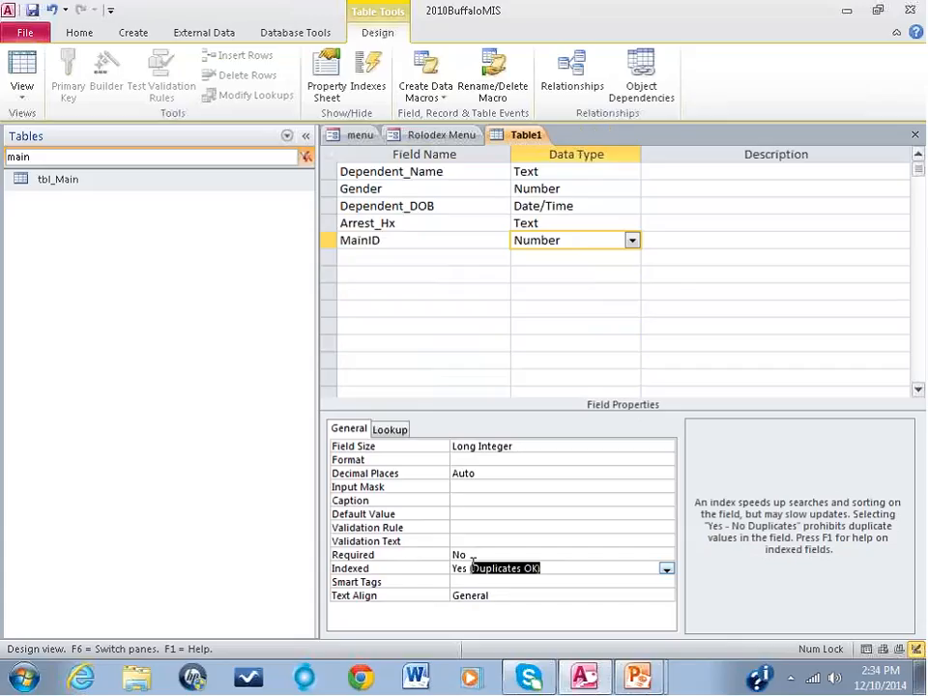
Step: Save the new table as tbl_FamilyHx without creating a primary key, and close it
{"action": "left_click", "coordinate": [13, 30]}
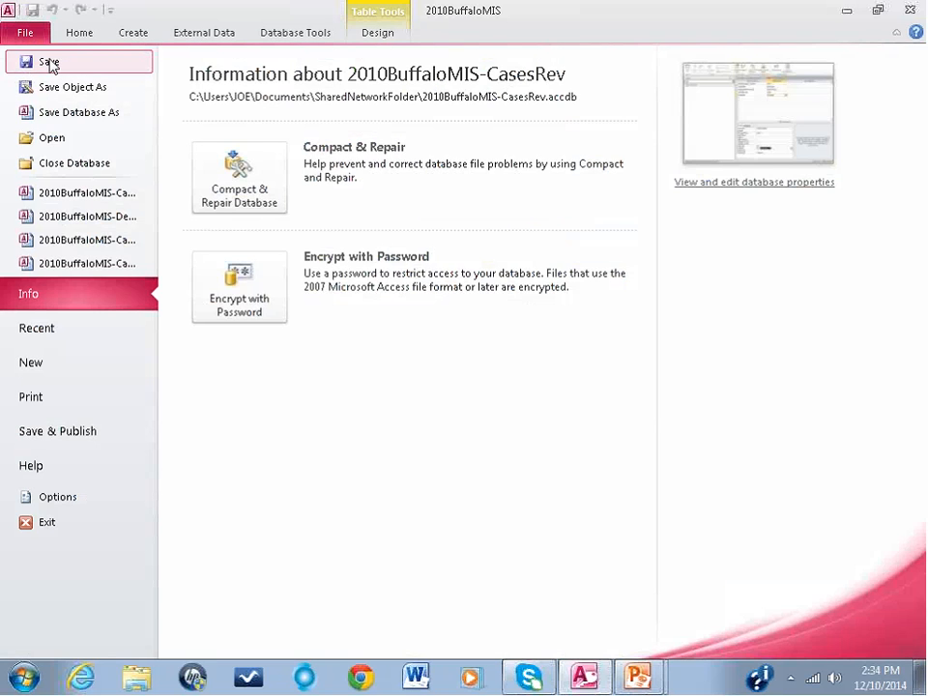
{"action": "left_click", "coordinate": [50, 64]}
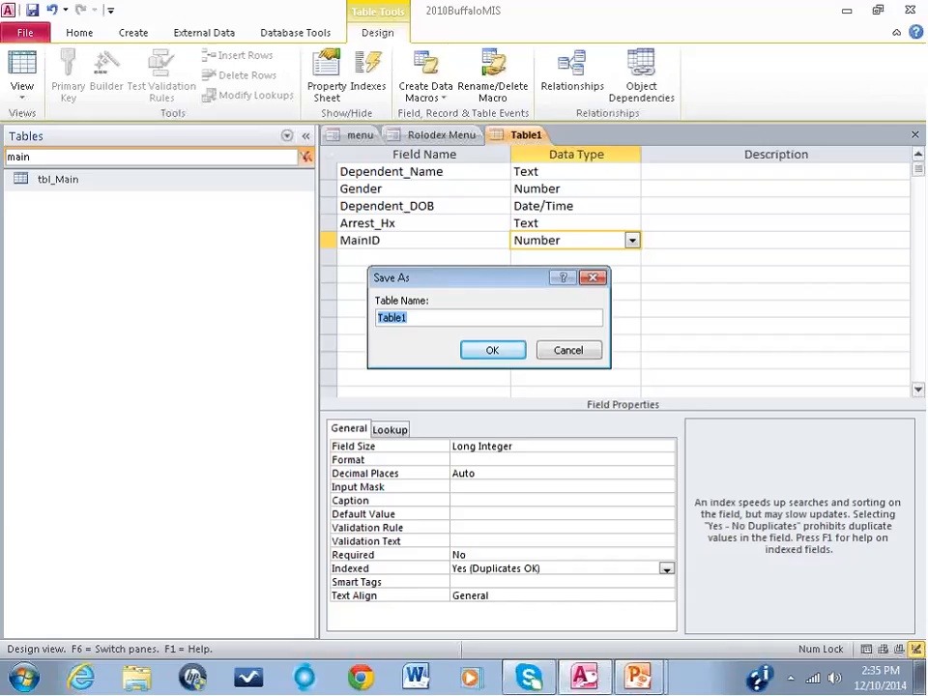
{"action": "type", "text": "tbl_"}
{"action": "type", "text": "FamilyH"}
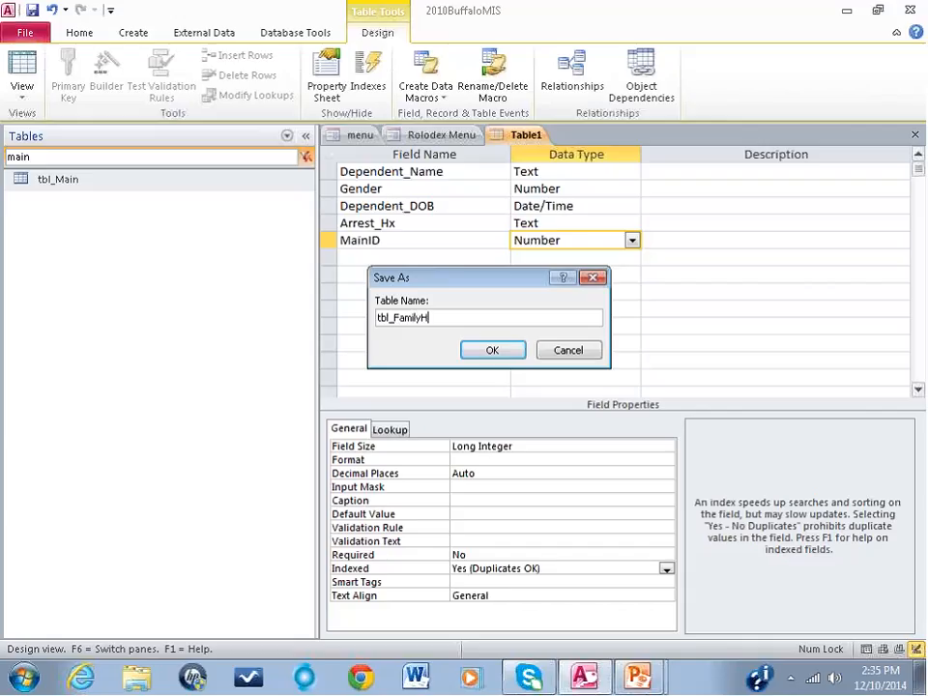
{"action": "type", "text": "x"}
{"action": "left_click", "coordinate": [499, 352]}
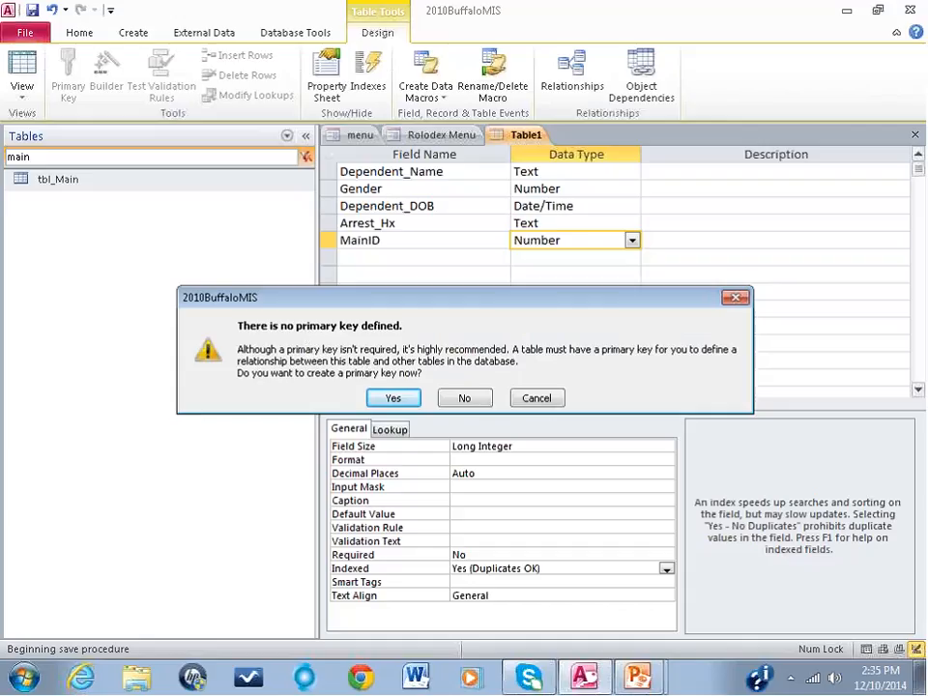
{"action": "left_click", "coordinate": [464, 397]}
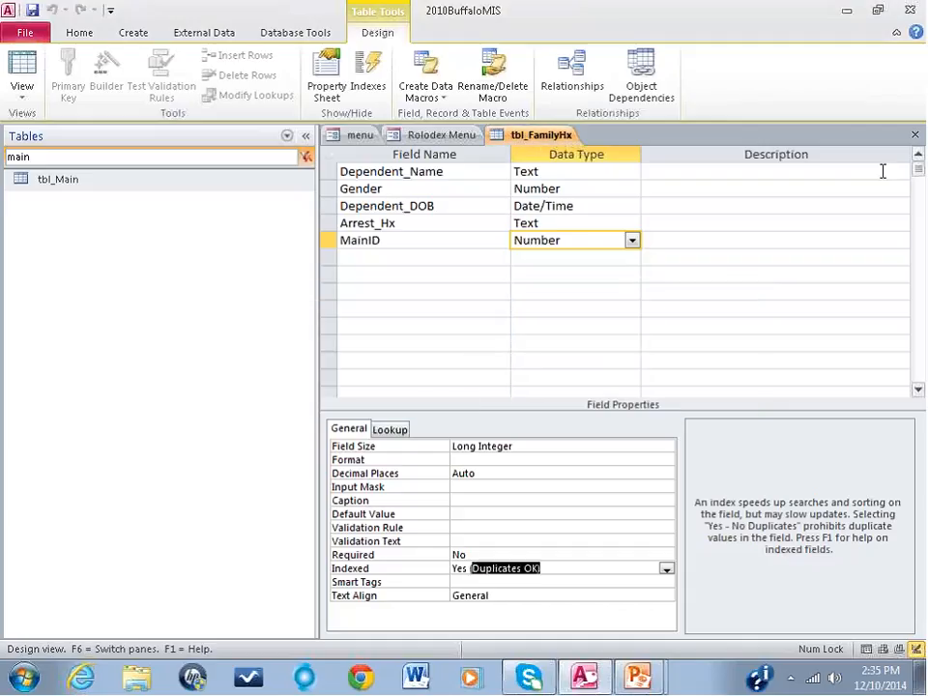
{"action": "left_click", "coordinate": [914, 135]}
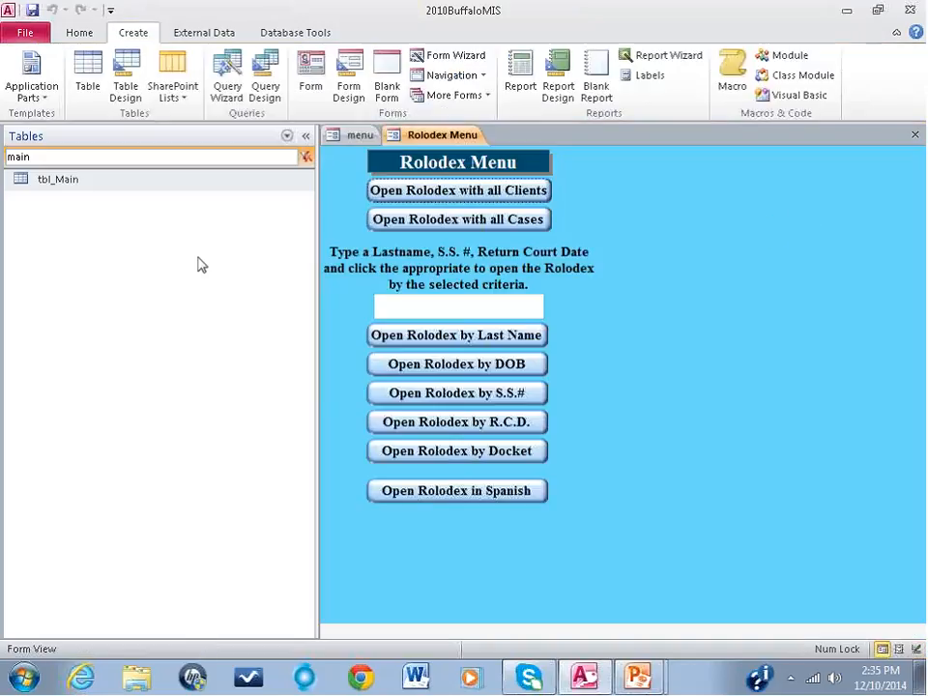
Step: Filter the database's tables by "fami", view tbl_FamilyHx in Datasheet View, and close it
{"action": "left_click", "coordinate": [286, 136]}
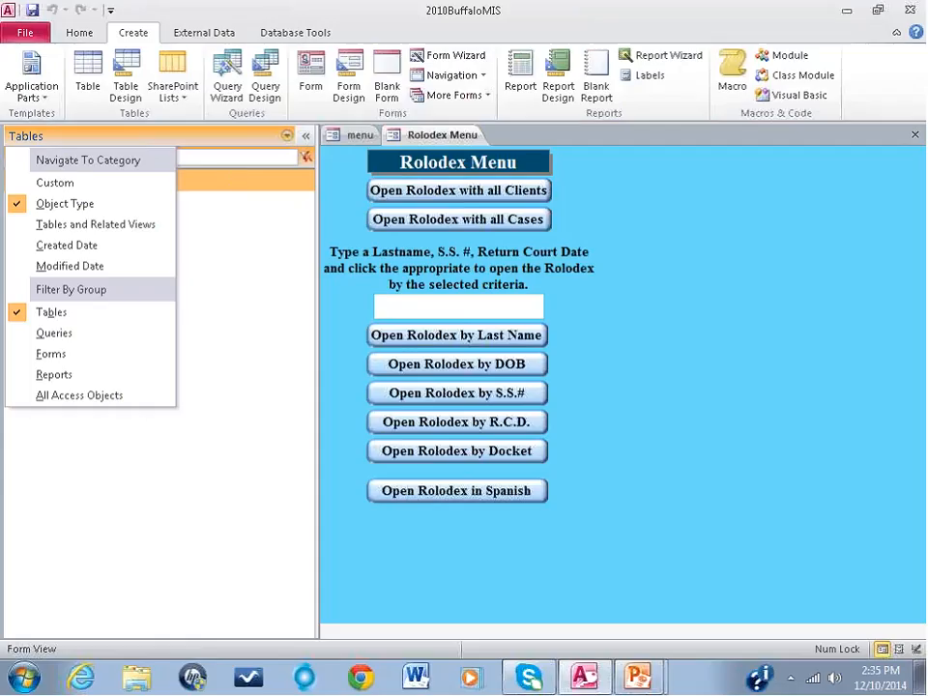
{"action": "left_click", "coordinate": [67, 311]}
{"action": "left_click_drag", "start_coordinate": [60, 156], "coordinate": [3, 166]}
{"action": "type", "text": "fami"}
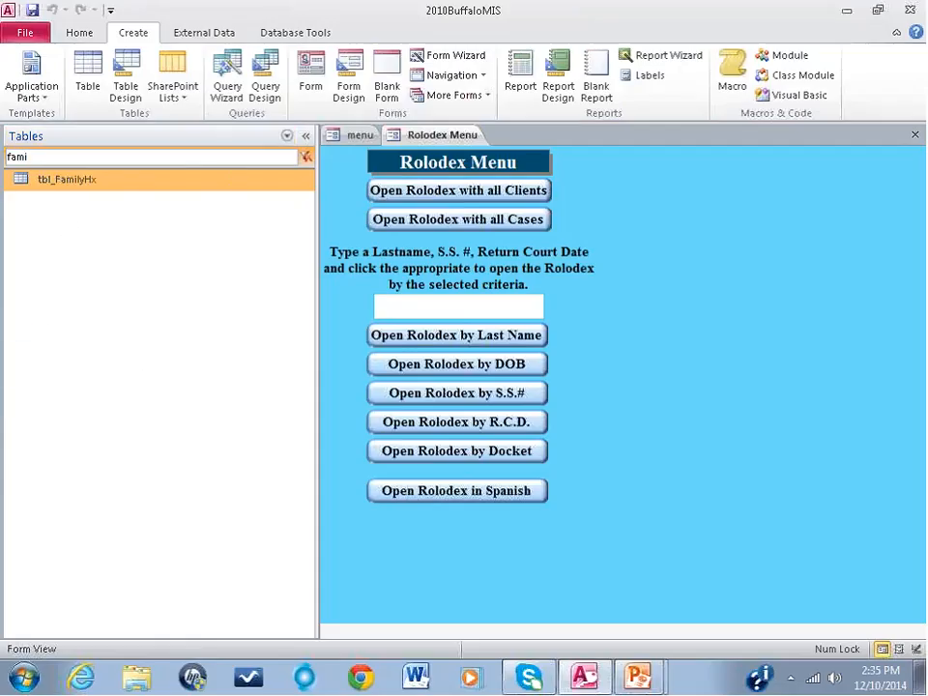
{"action": "double_click", "coordinate": [78, 183]}
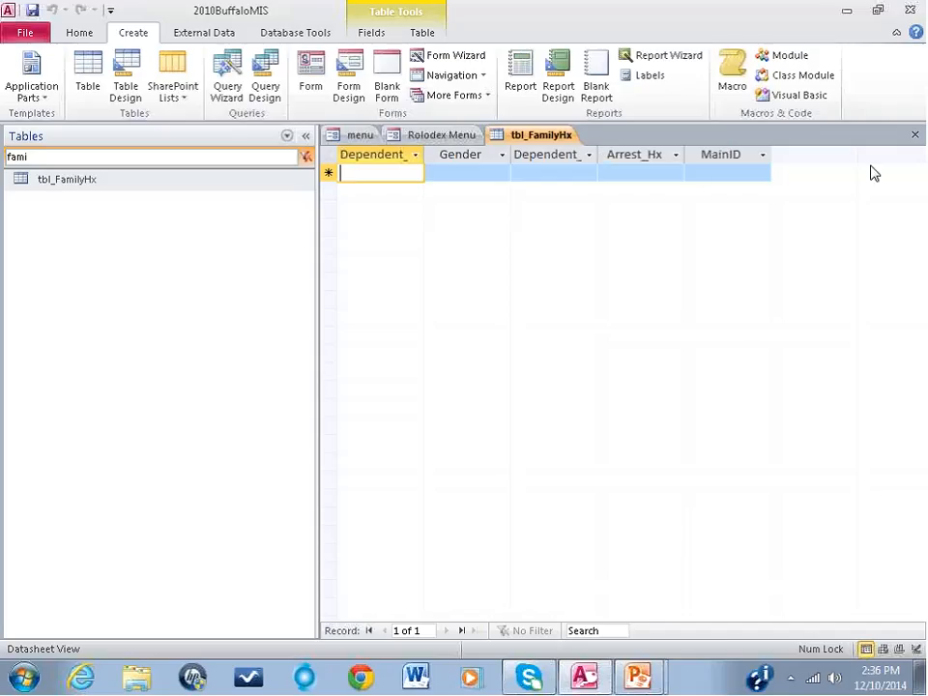
{"action": "left_click", "coordinate": [914, 134]}
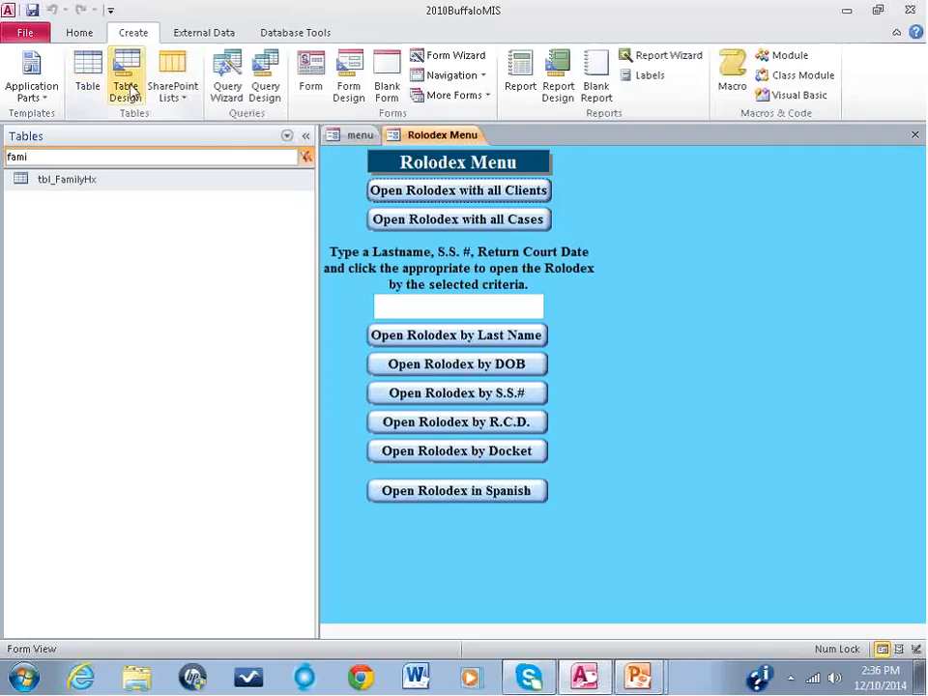
Step: Create a new query in Design View and dismiss the Show Table dialog without adding a source
{"action": "left_click", "coordinate": [266, 89]}
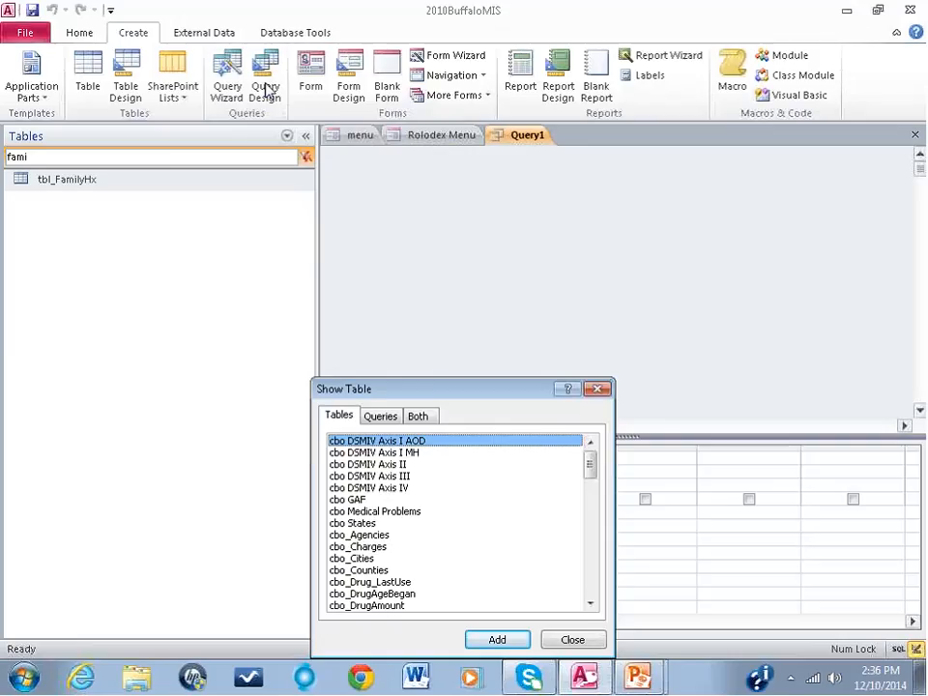
{"action": "left_click_drag", "start_coordinate": [414, 393], "coordinate": [485, 220]}
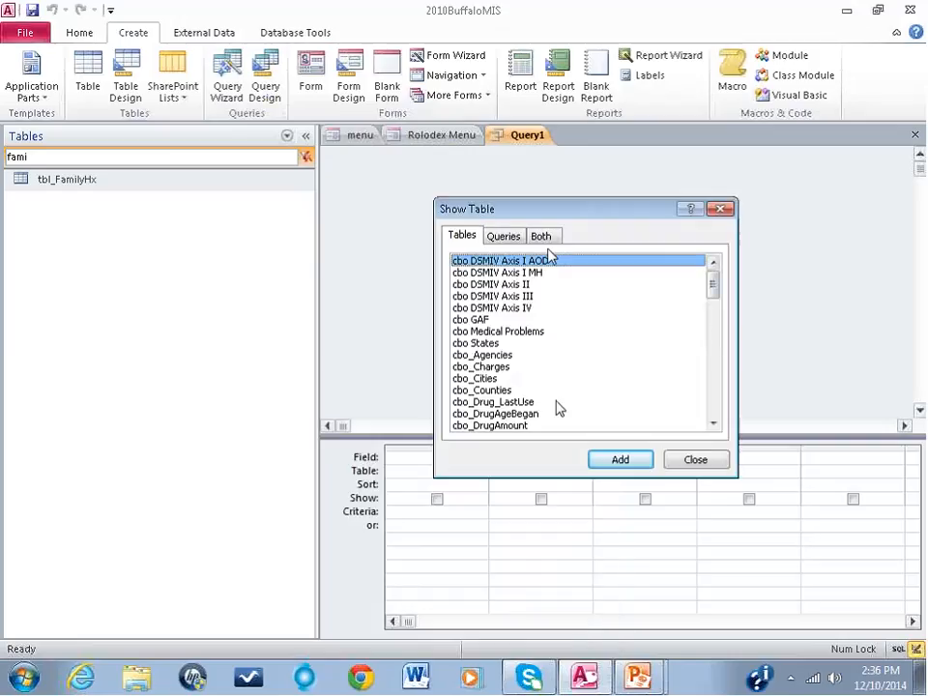
{"action": "left_click", "coordinate": [500, 237]}
{"action": "left_click", "coordinate": [466, 240]}
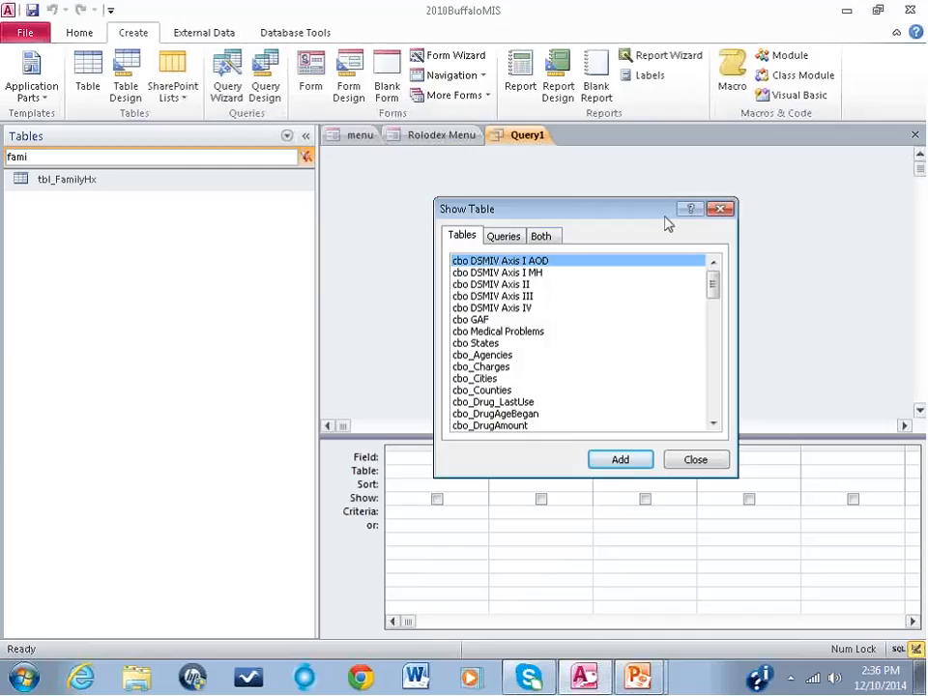
{"action": "left_click", "coordinate": [720, 209]}
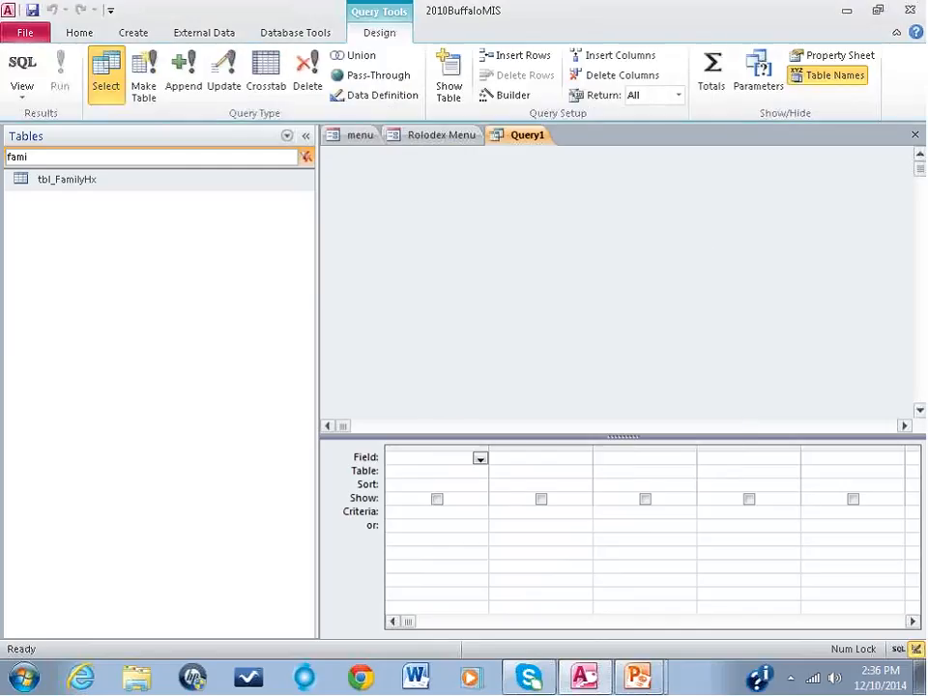
Step: Add tbl_FamilyHx to the new query as its source table
{"action": "left_click", "coordinate": [443, 85]}
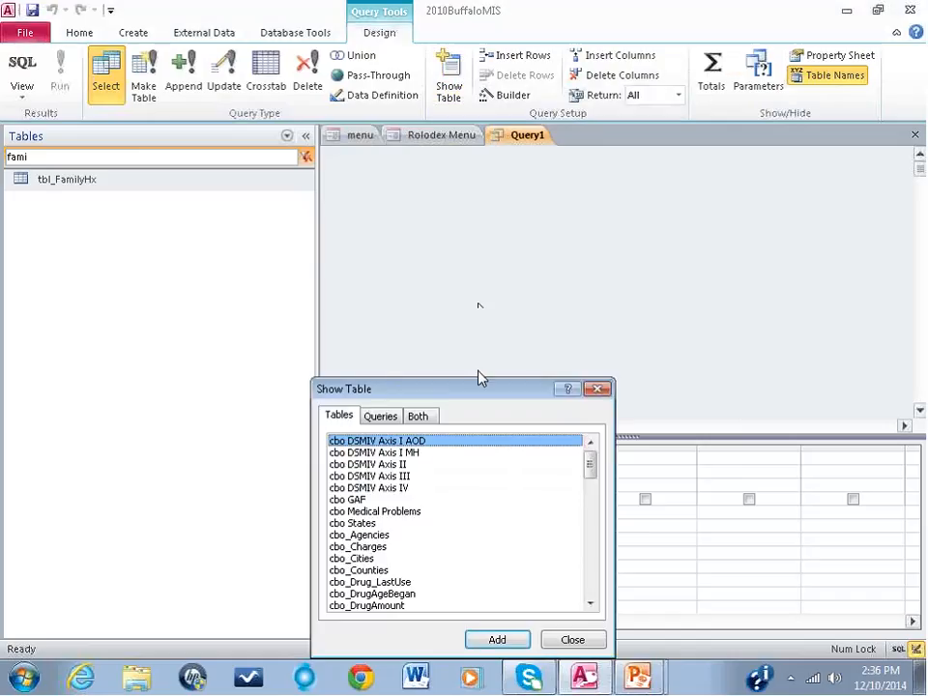
{"action": "left_click_drag", "start_coordinate": [453, 390], "coordinate": [607, 164]}
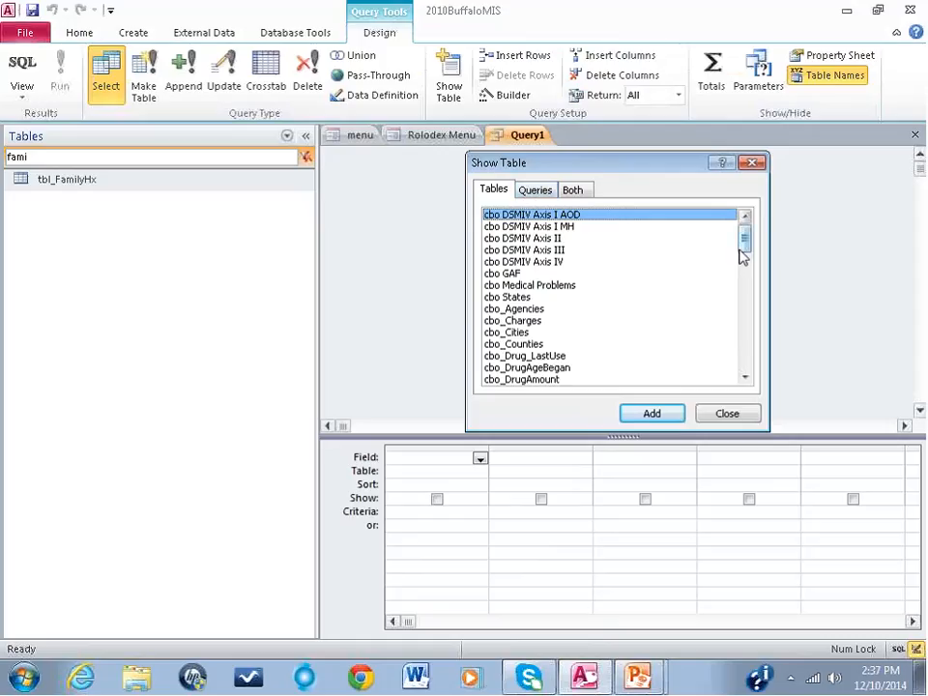
{"action": "left_click_drag", "start_coordinate": [744, 237], "coordinate": [750, 331]}
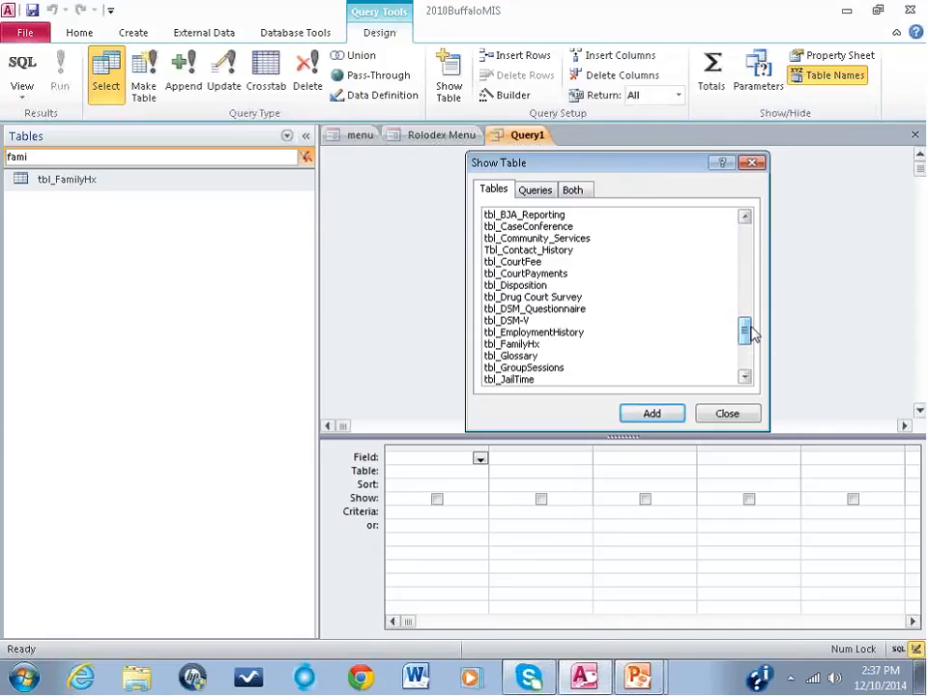
{"action": "left_click", "coordinate": [510, 344]}
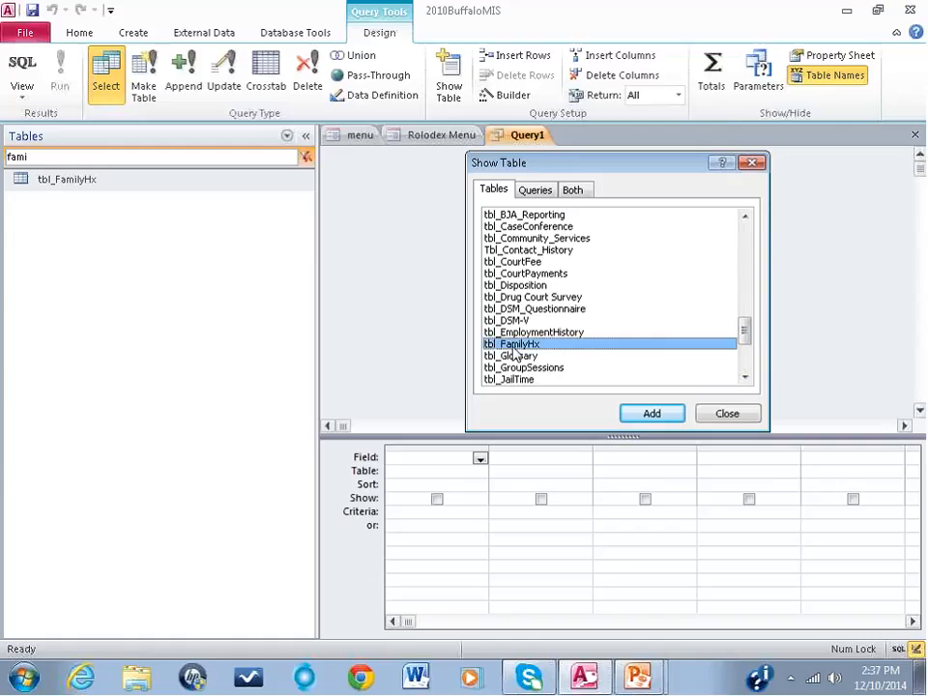
{"action": "left_click", "coordinate": [651, 414]}
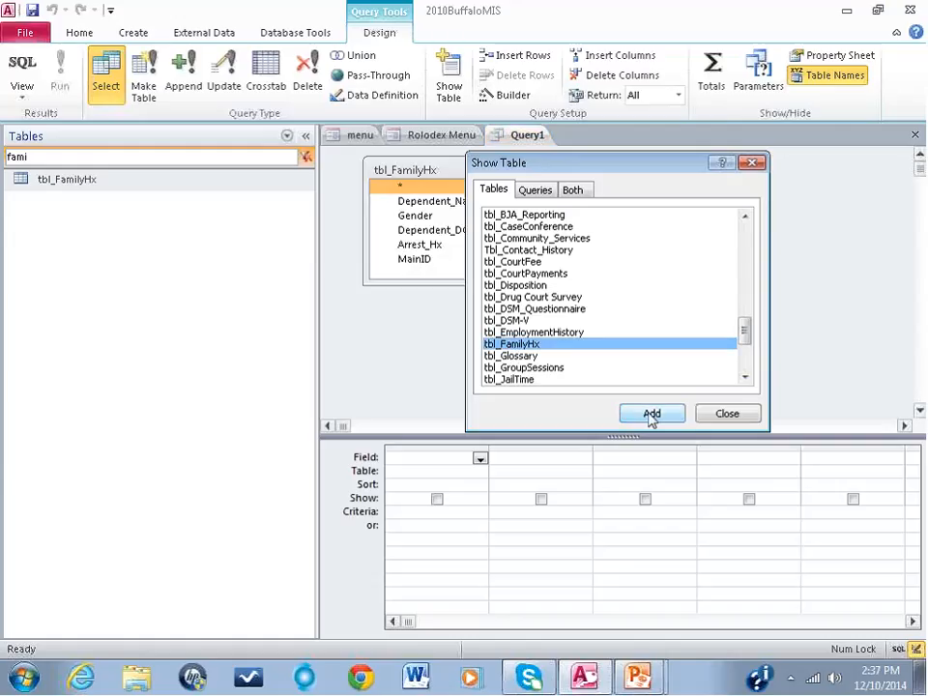
{"action": "left_click", "coordinate": [725, 414]}
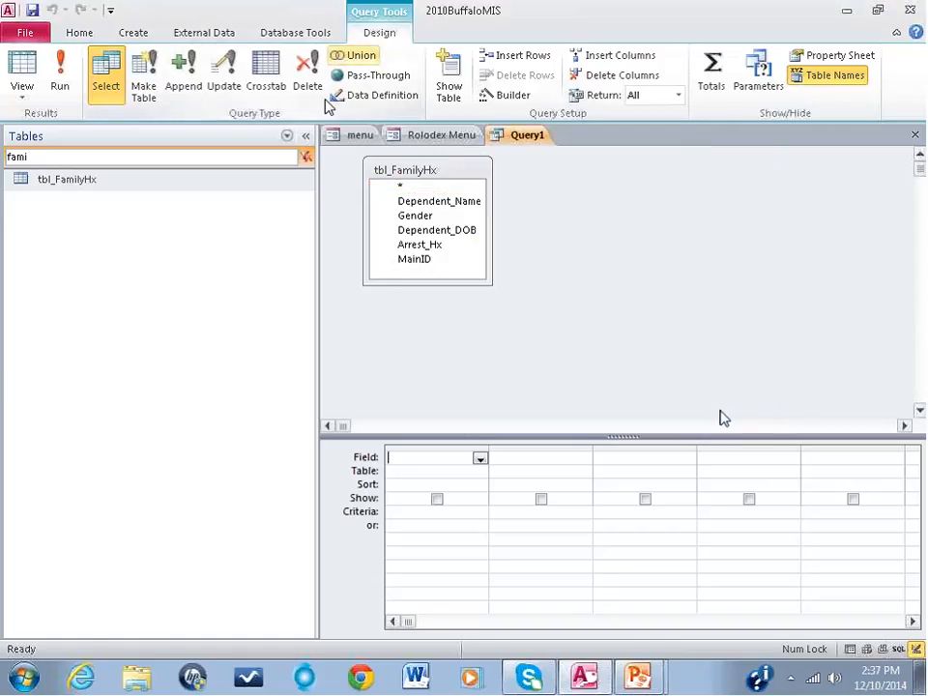
{"action": "left_click", "coordinate": [426, 203]}
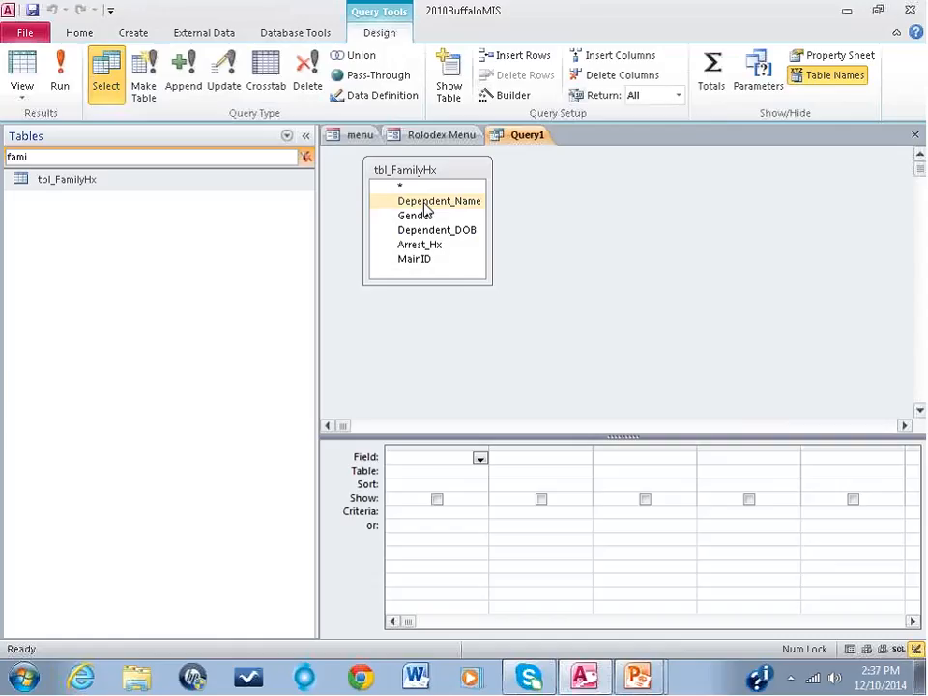
{"action": "left_click", "coordinate": [411, 215]}
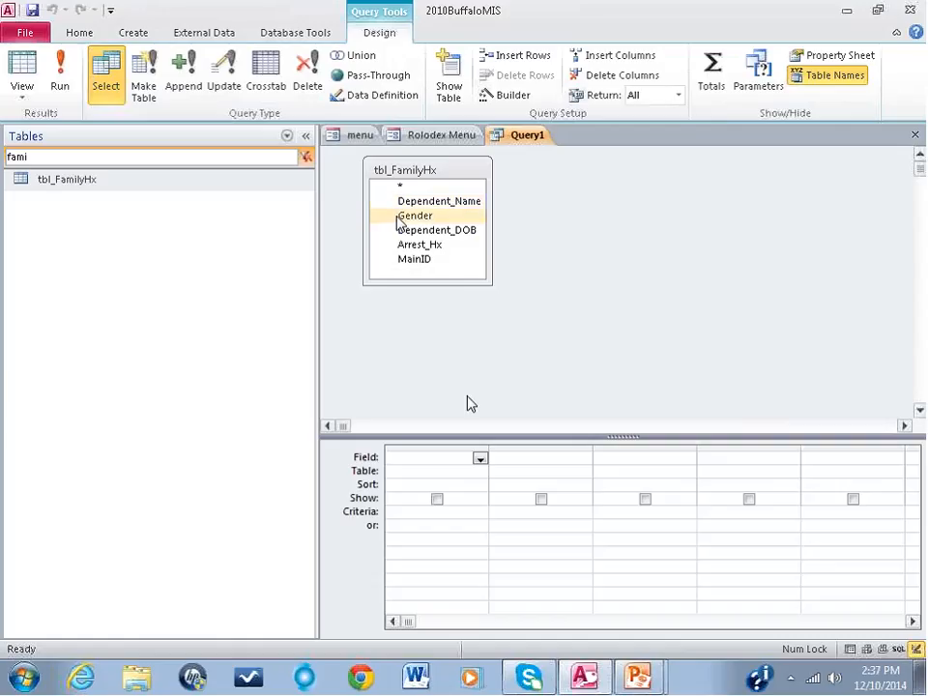
{"action": "left_click", "coordinate": [400, 186]}
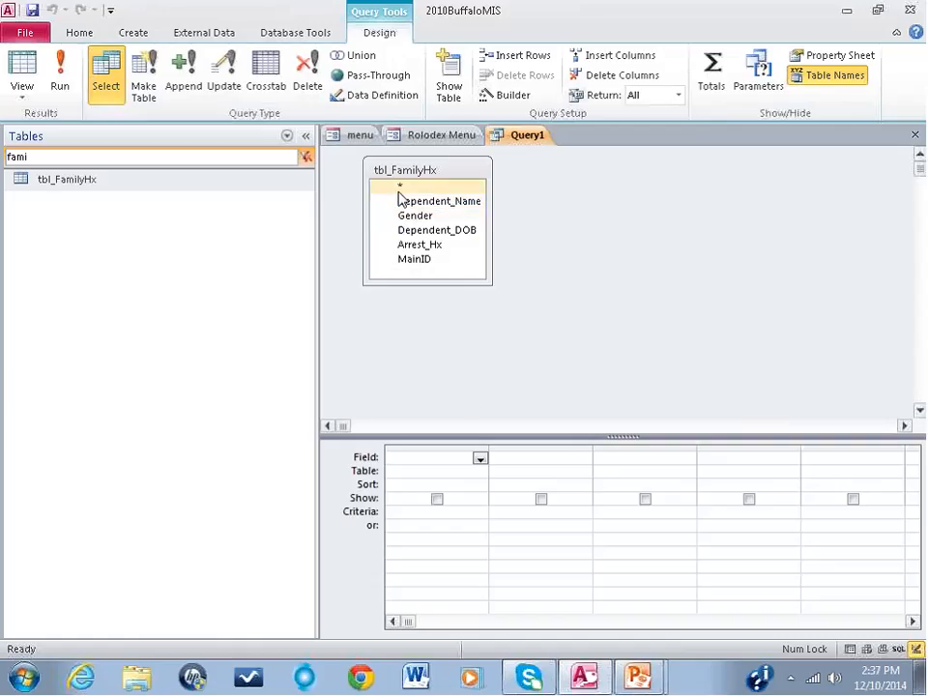
{"action": "left_click_drag", "start_coordinate": [399, 190], "coordinate": [421, 458]}
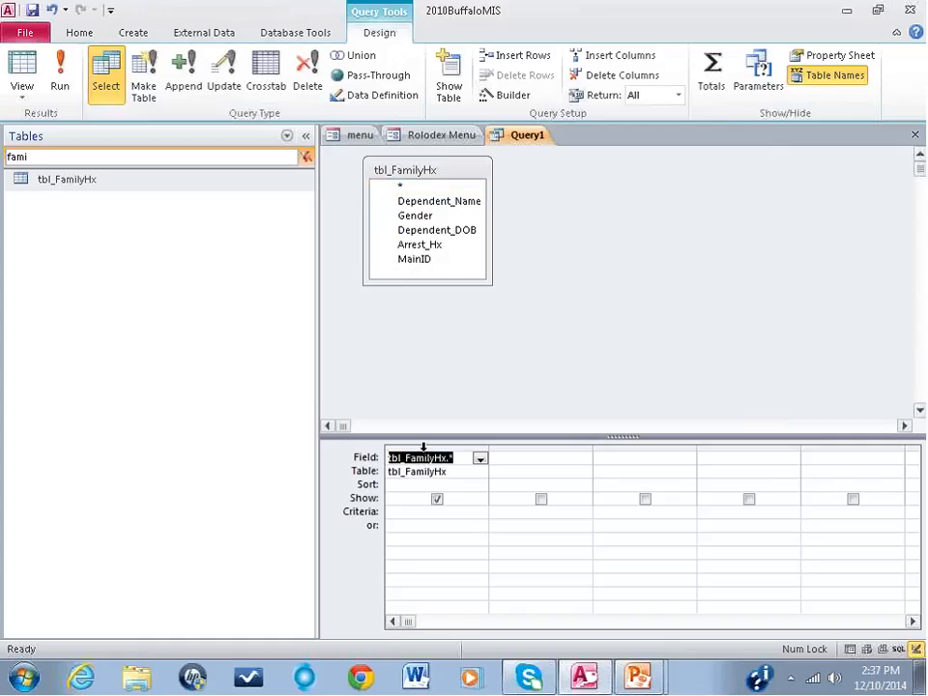
{"action": "left_click", "coordinate": [422, 448]}
{"action": "key", "text": "Delete"}
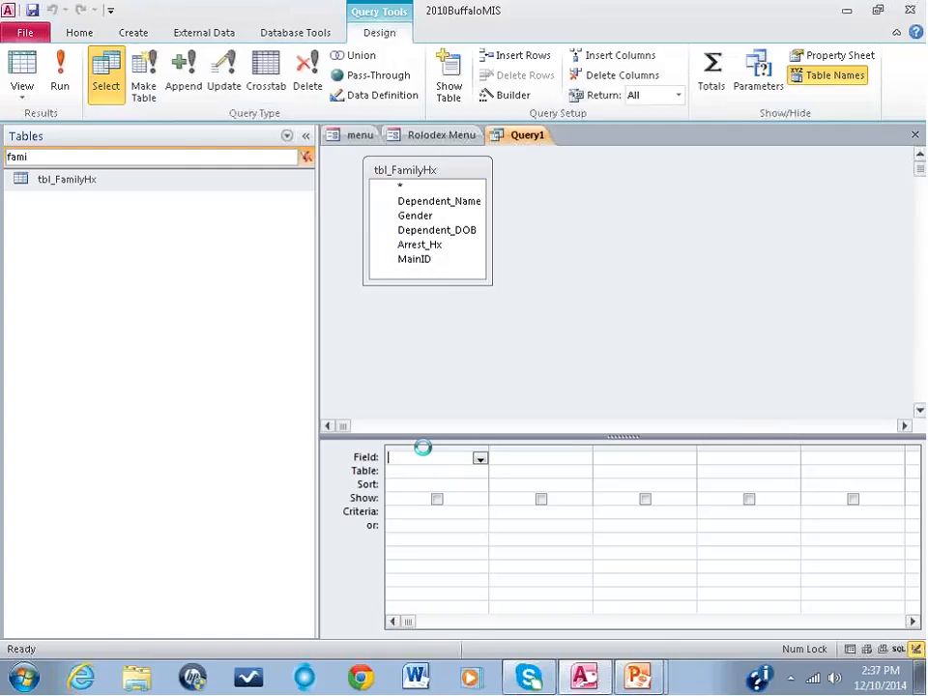
Step: Add Dependent_Name, Gender, Dependent_DOB, Arrest_Hx and MainID together to the query design grid and collapse the Navigation Pane
{"action": "left_click", "coordinate": [407, 204]}
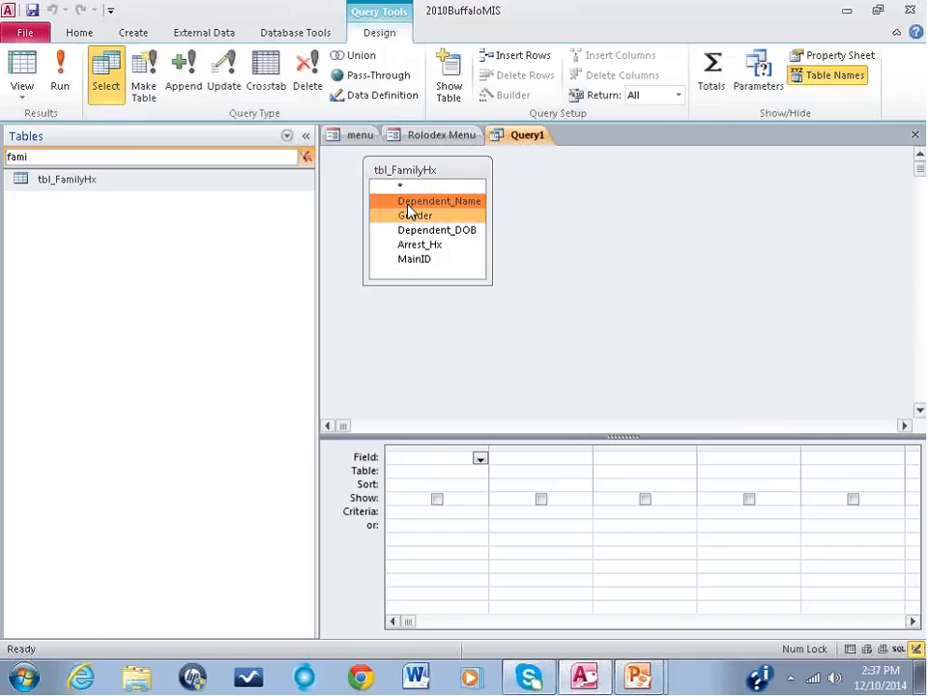
{"action": "key", "text": "shift+Down"}
{"action": "key", "text": "shift+Down"}
{"action": "key", "text": "shift+Down"}
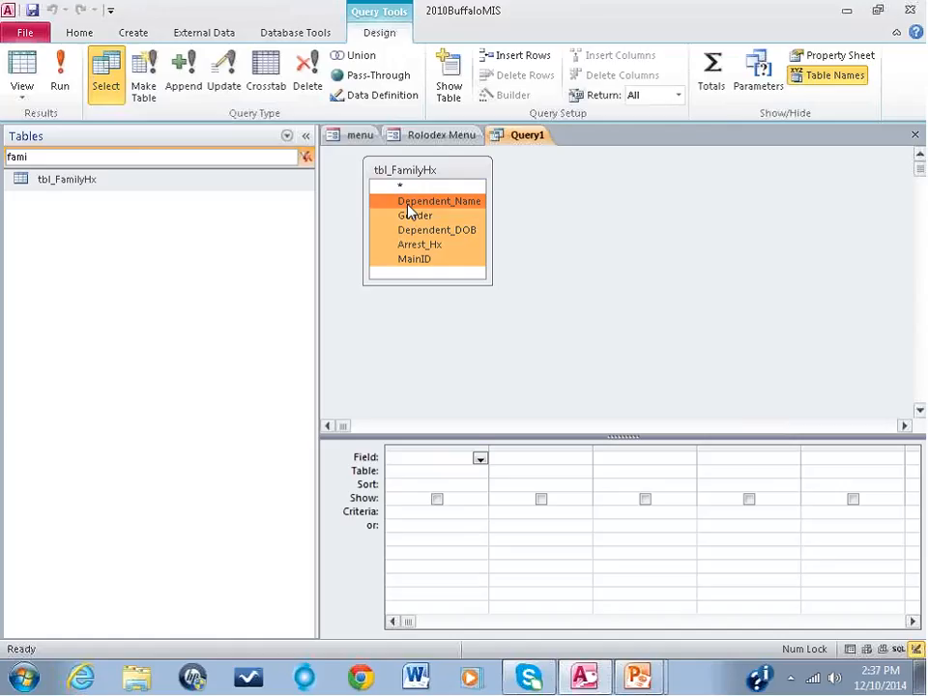
{"action": "left_click_drag", "start_coordinate": [409, 210], "coordinate": [428, 462]}
{"action": "left_click", "coordinate": [305, 137]}
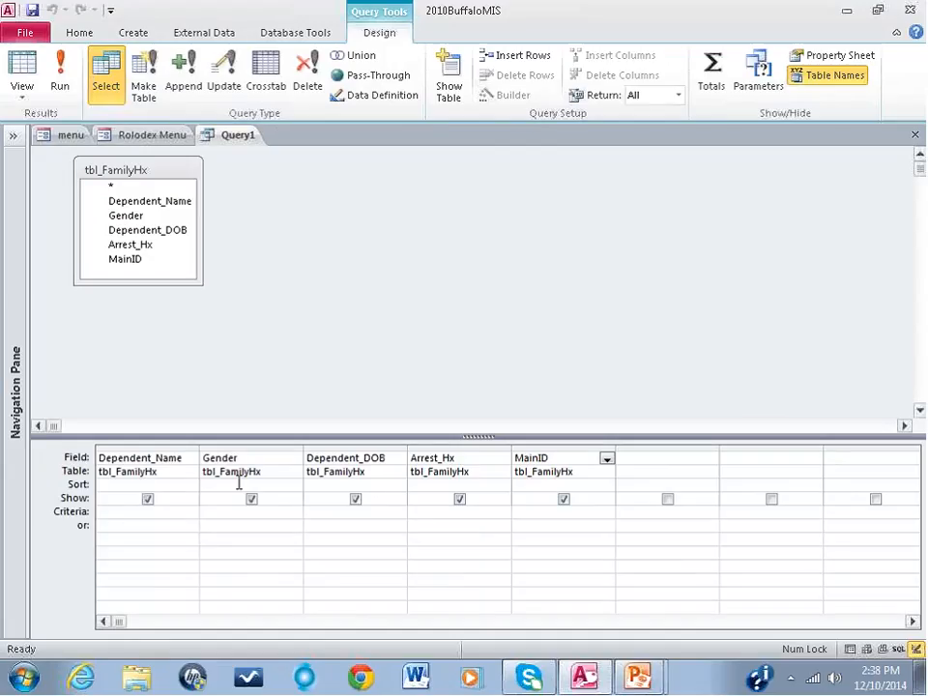
Step: Sort the query's Dependent_DOB field in ascending order
{"action": "left_click", "coordinate": [310, 484]}
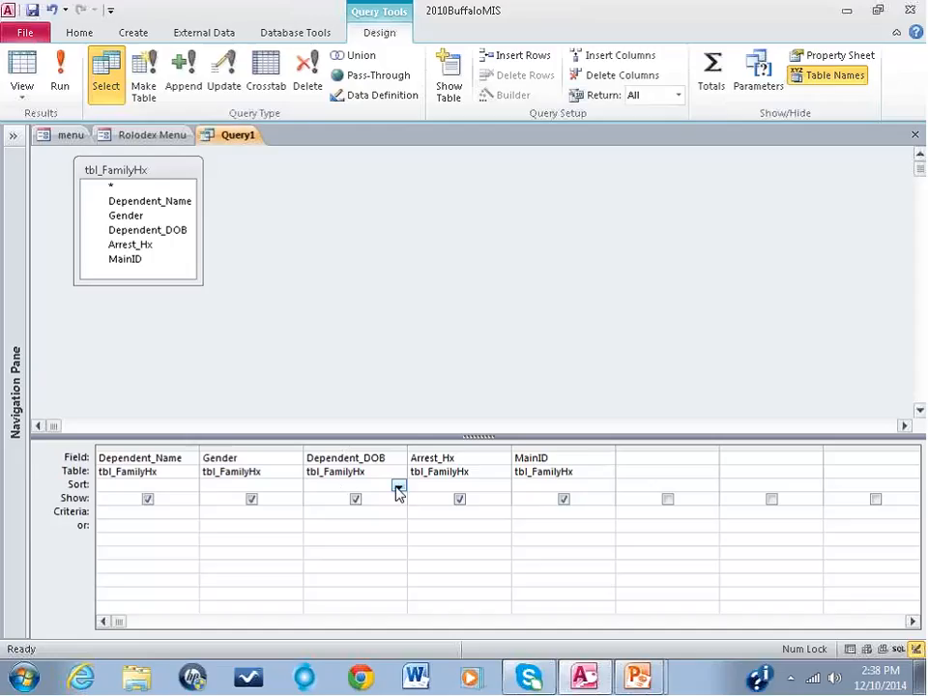
{"action": "left_click", "coordinate": [398, 486]}
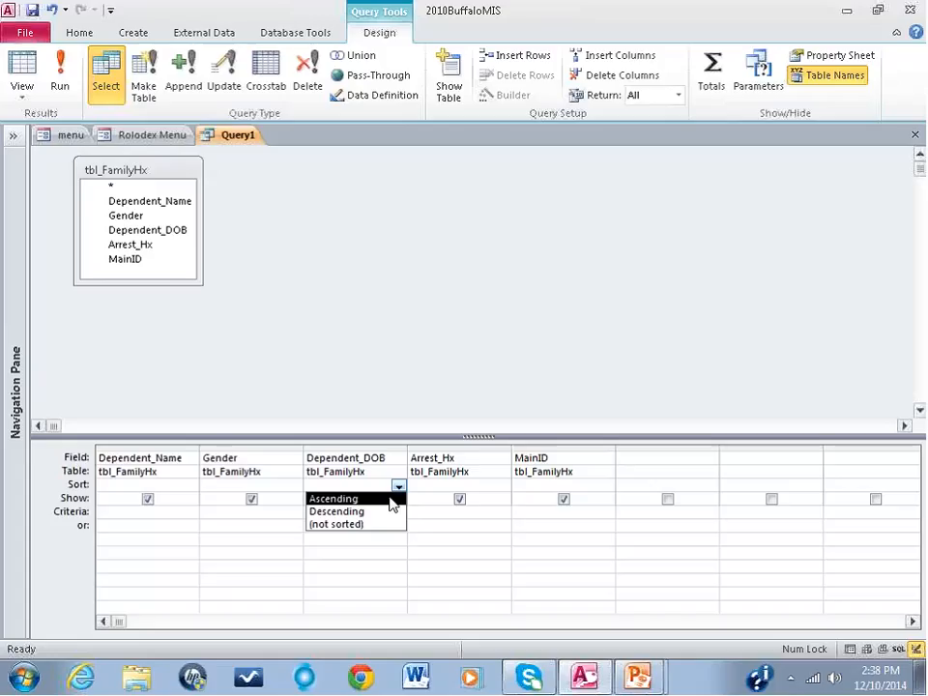
{"action": "left_click", "coordinate": [391, 500]}
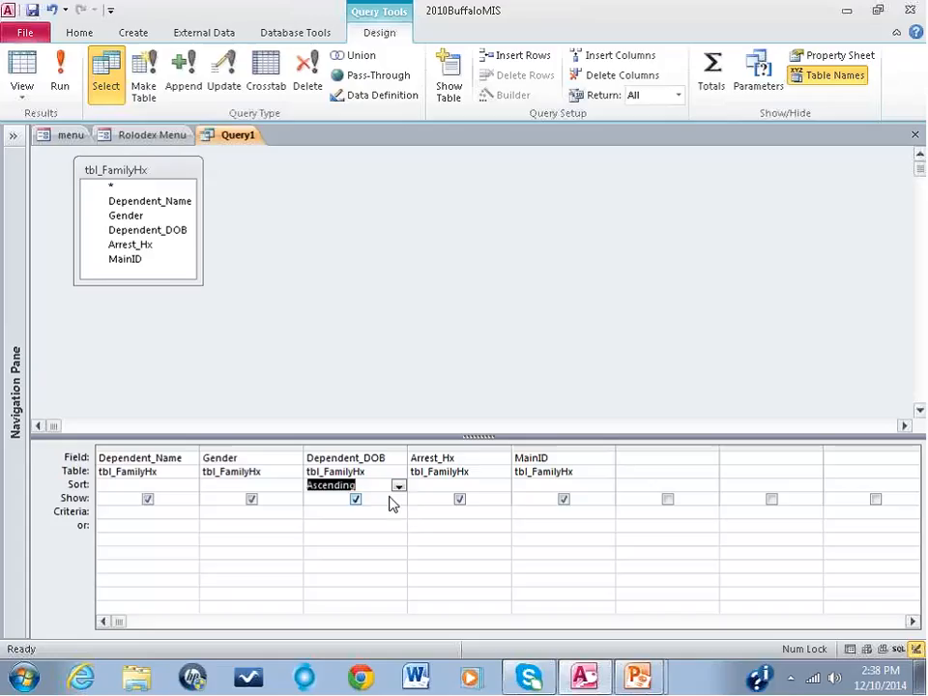
Step: Save the query as qry_FamilyHx and close it
{"action": "left_click", "coordinate": [32, 11]}
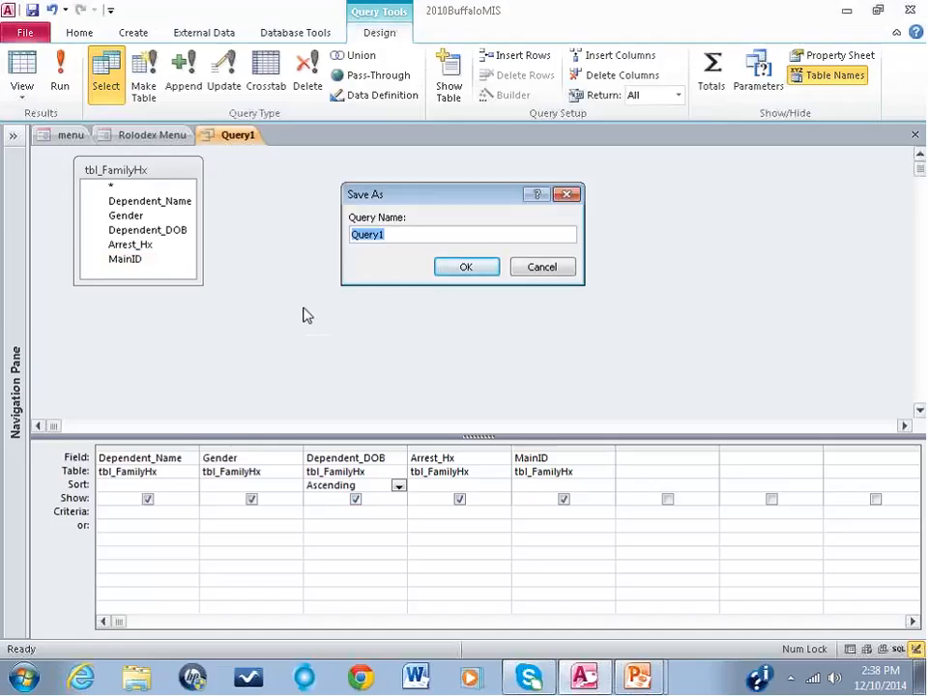
{"action": "type", "text": "qry"}
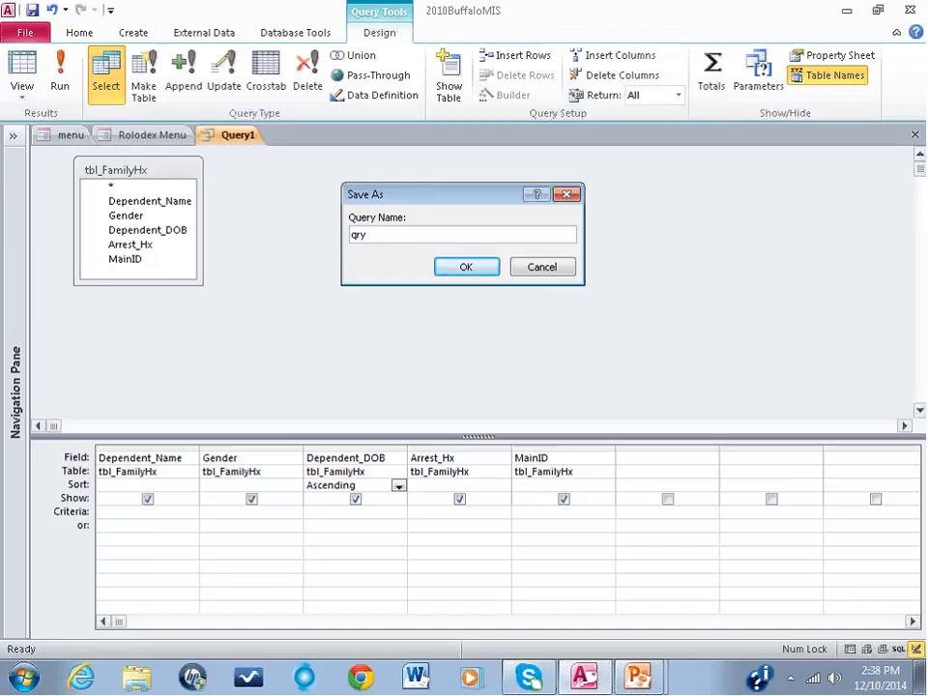
{"action": "type", "text": "_FamilyHx"}
{"action": "left_click", "coordinate": [464, 267]}
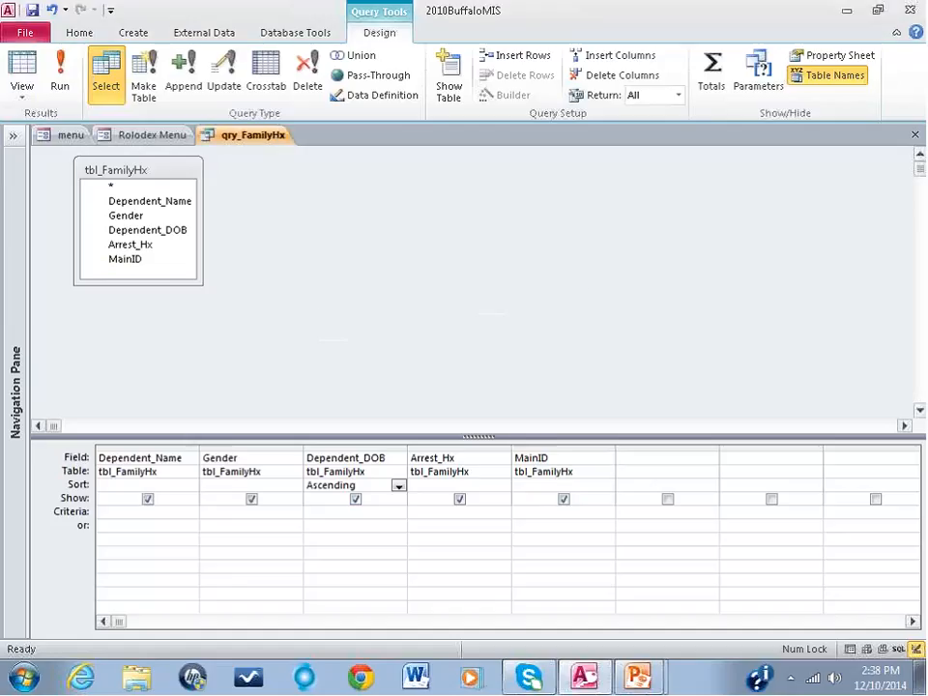
{"action": "left_click", "coordinate": [915, 134]}
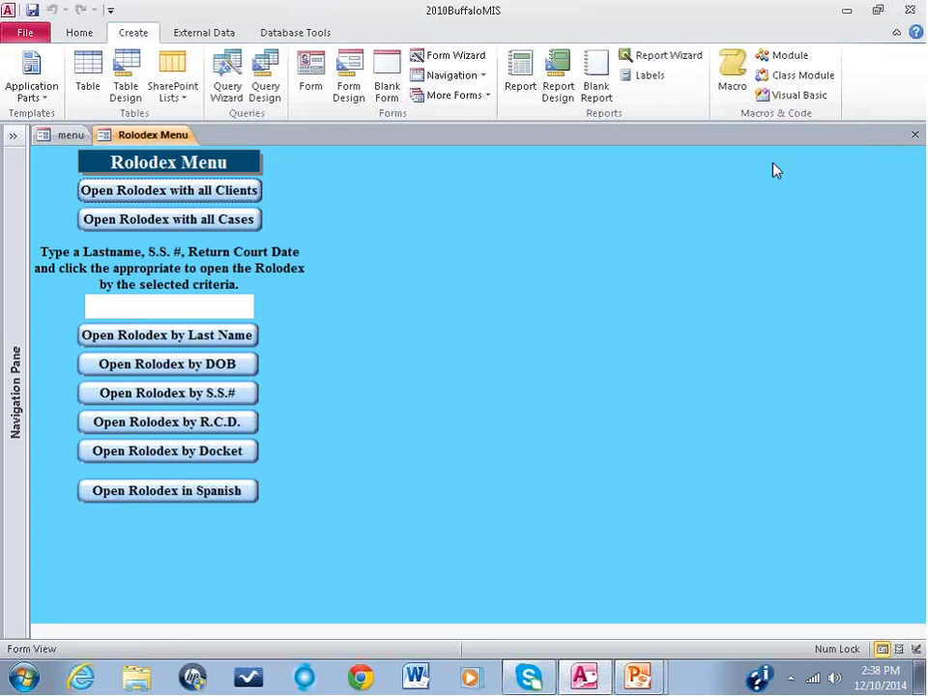
Step: List the database's queries filtered by "fami" and open qry_FamilyHx in Datasheet View
{"action": "left_click", "coordinate": [11, 248]}
{"action": "left_click", "coordinate": [287, 136]}
{"action": "left_click", "coordinate": [54, 333]}
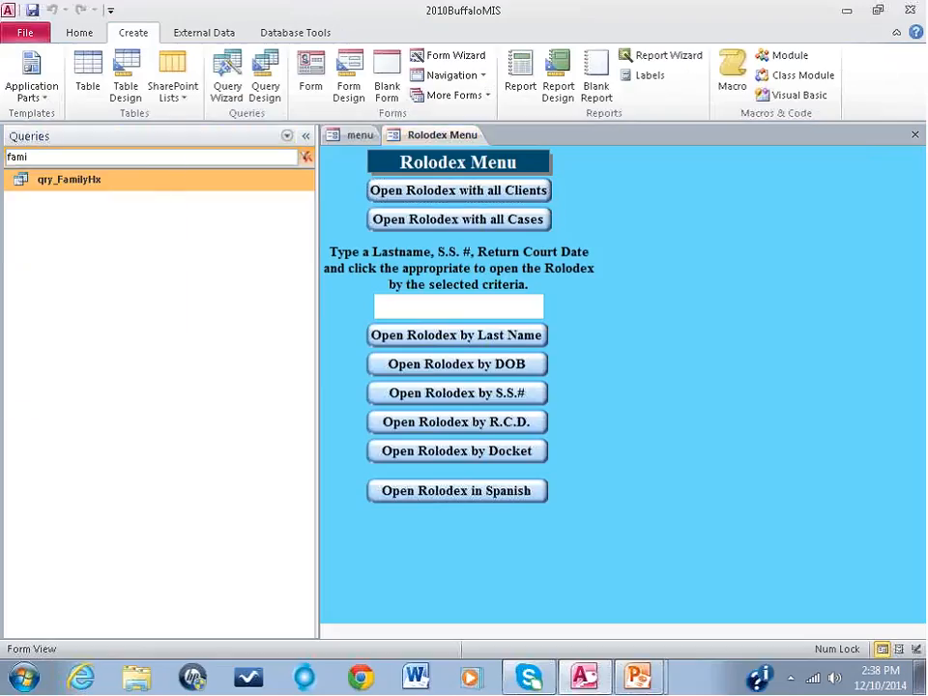
{"action": "left_click", "coordinate": [38, 156]}
{"action": "type", "text": "l"}
{"action": "double_click", "coordinate": [60, 184]}
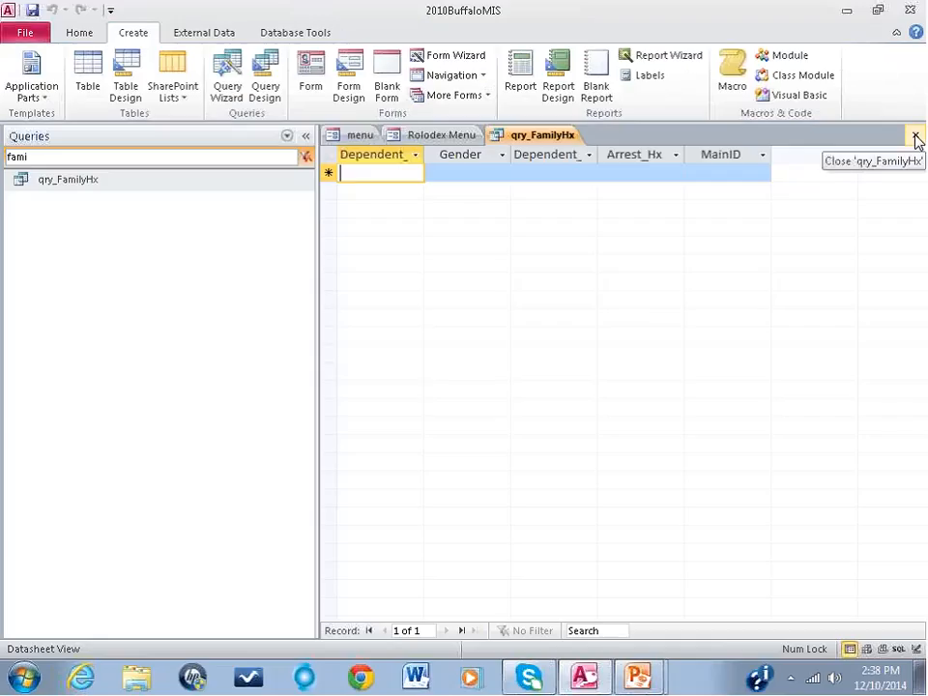
Step: Start a form with the Form Wizard based on qry_FamilyHx and include all of its fields
{"action": "left_click", "coordinate": [444, 60]}
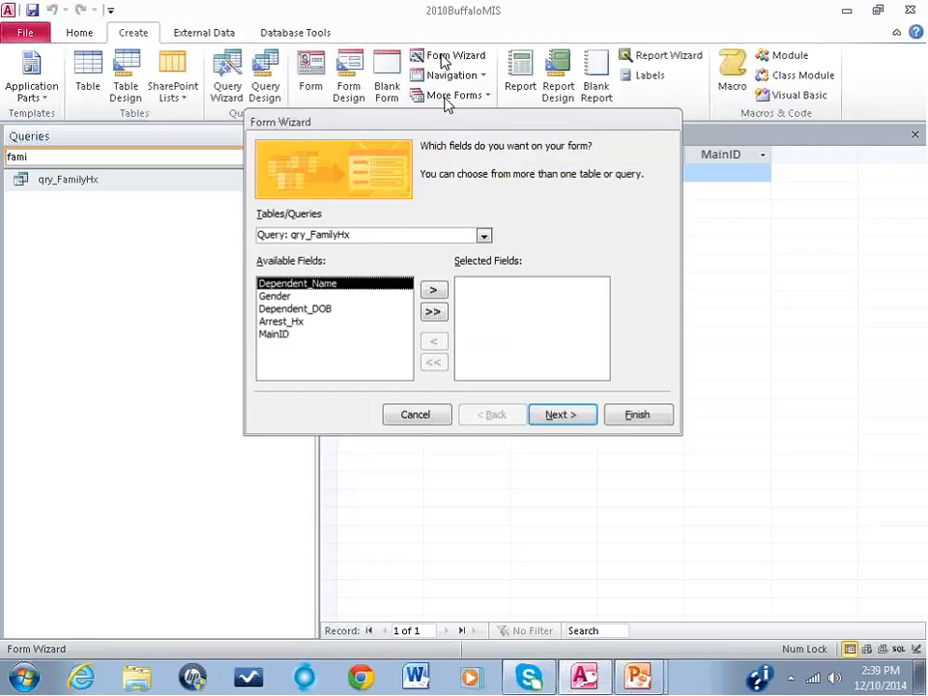
{"action": "left_click_drag", "start_coordinate": [512, 122], "coordinate": [633, 328]}
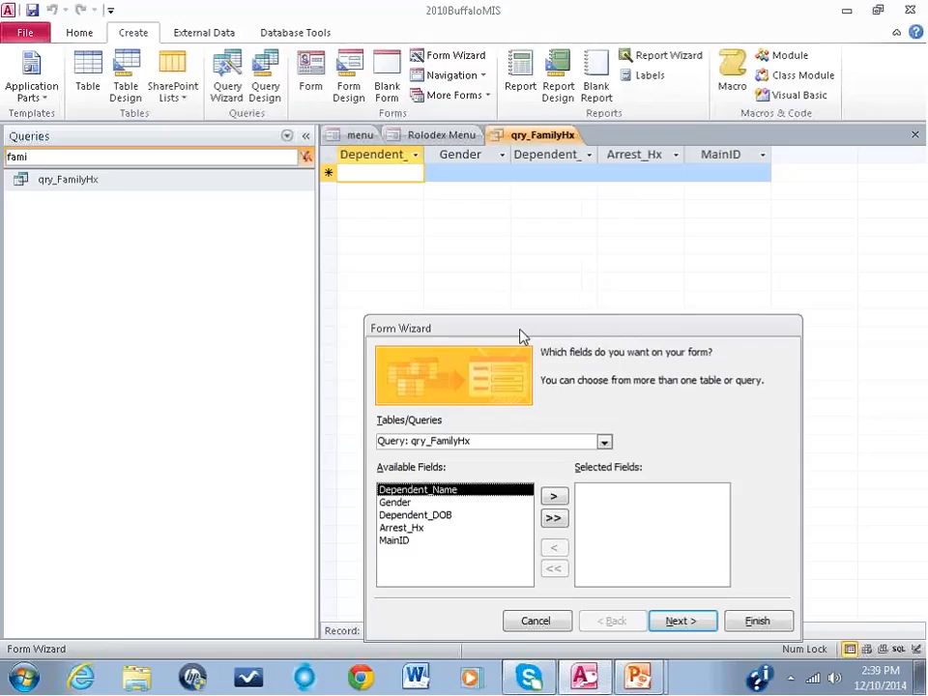
{"action": "left_click_drag", "start_coordinate": [532, 334], "coordinate": [546, 151]}
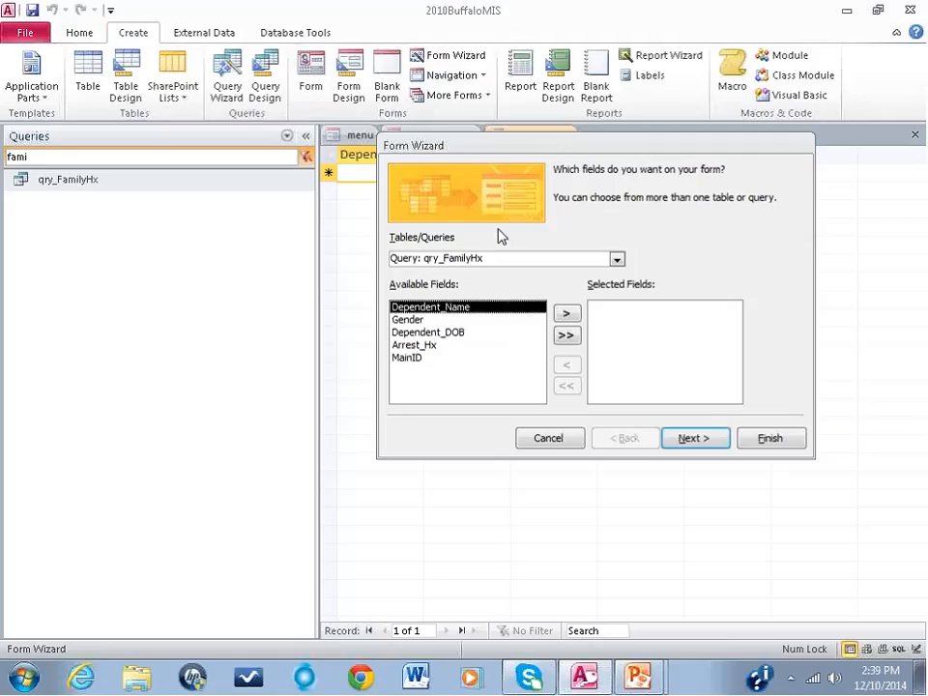
{"action": "left_click", "coordinate": [617, 260]}
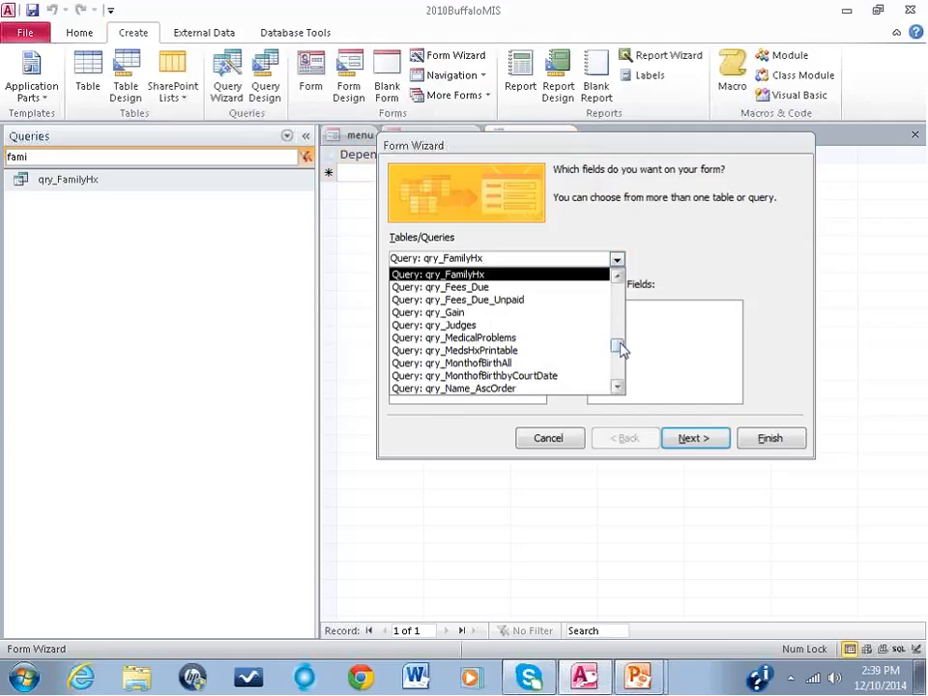
{"action": "left_click", "coordinate": [683, 244]}
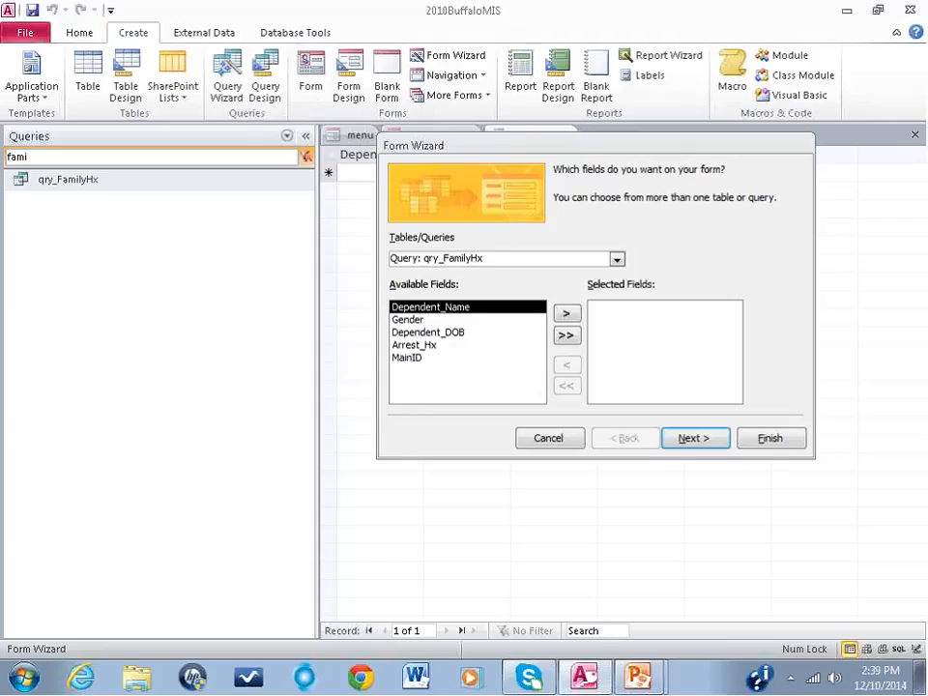
{"action": "left_click", "coordinate": [568, 338]}
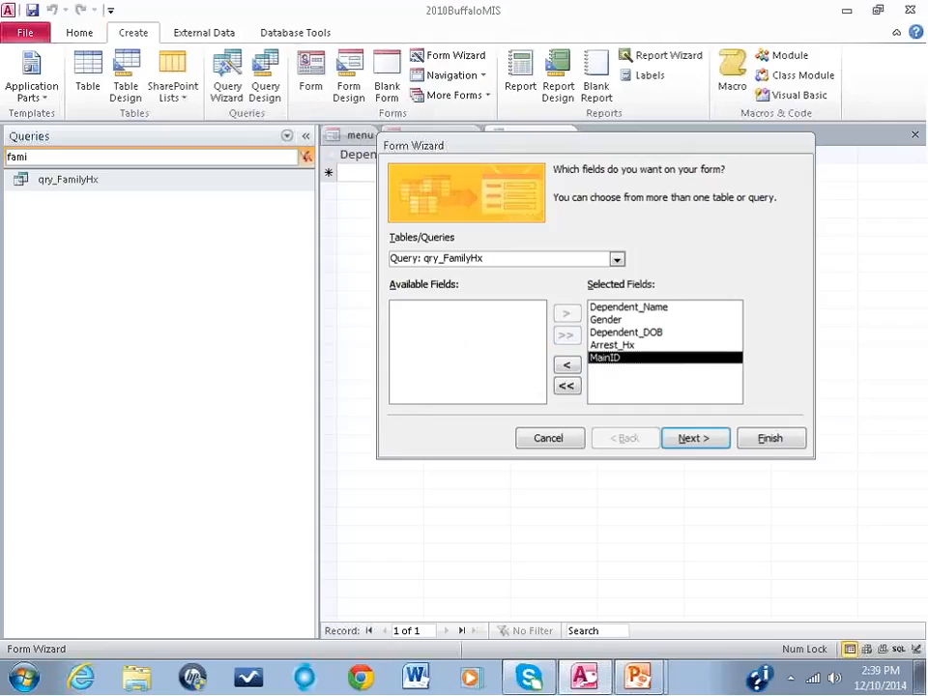
{"action": "left_click", "coordinate": [696, 439]}
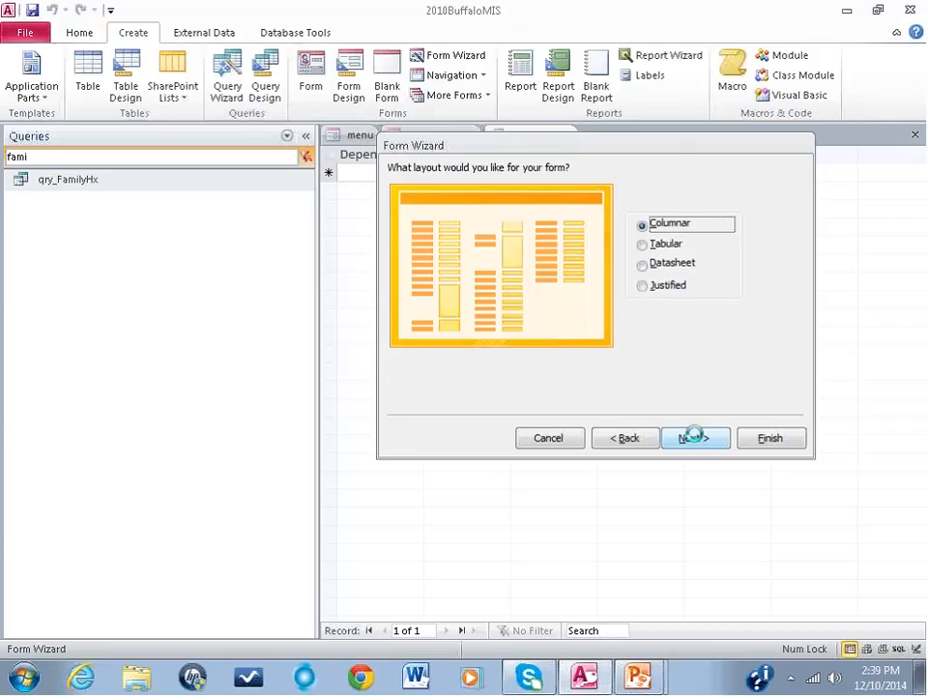
Step: Choose the Tabular layout, finish the wizard with the form open for design changes, and collapse the Navigation Pane
{"action": "left_click", "coordinate": [643, 245]}
{"action": "left_click", "coordinate": [642, 265]}
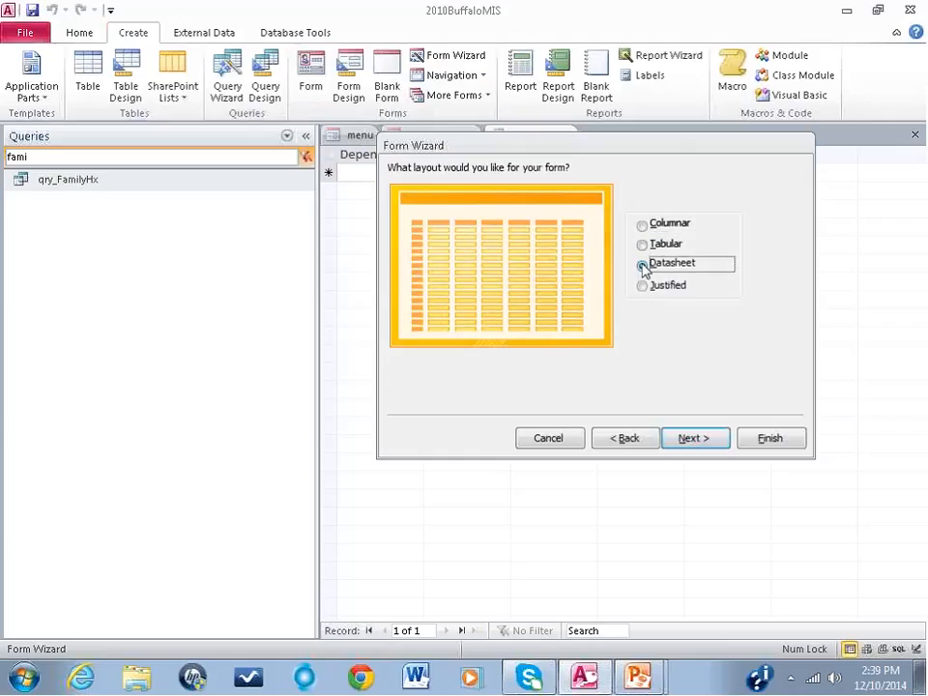
{"action": "left_click", "coordinate": [642, 287]}
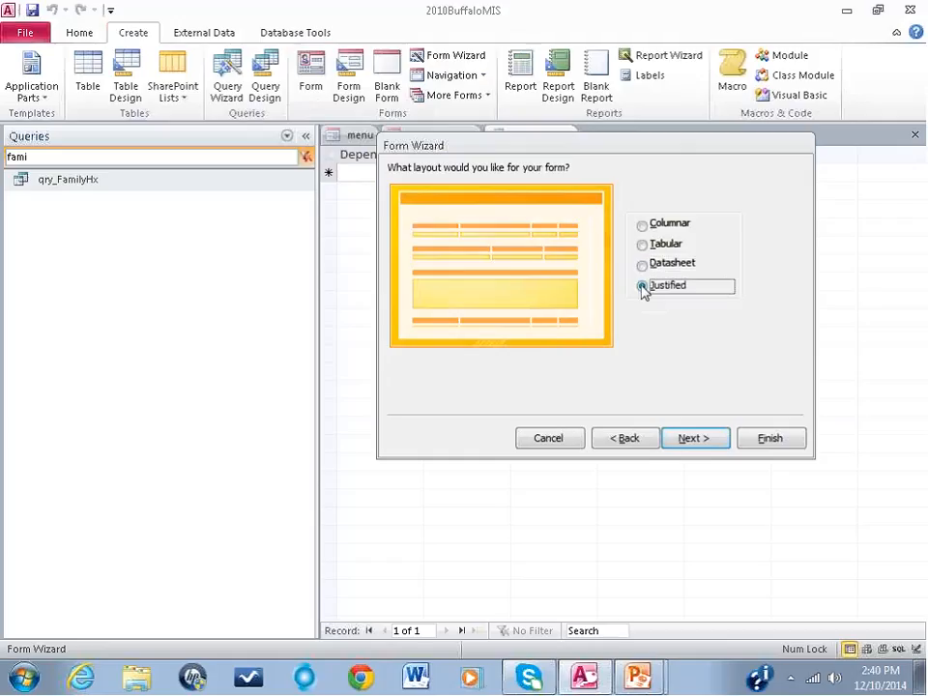
{"action": "left_click", "coordinate": [642, 245]}
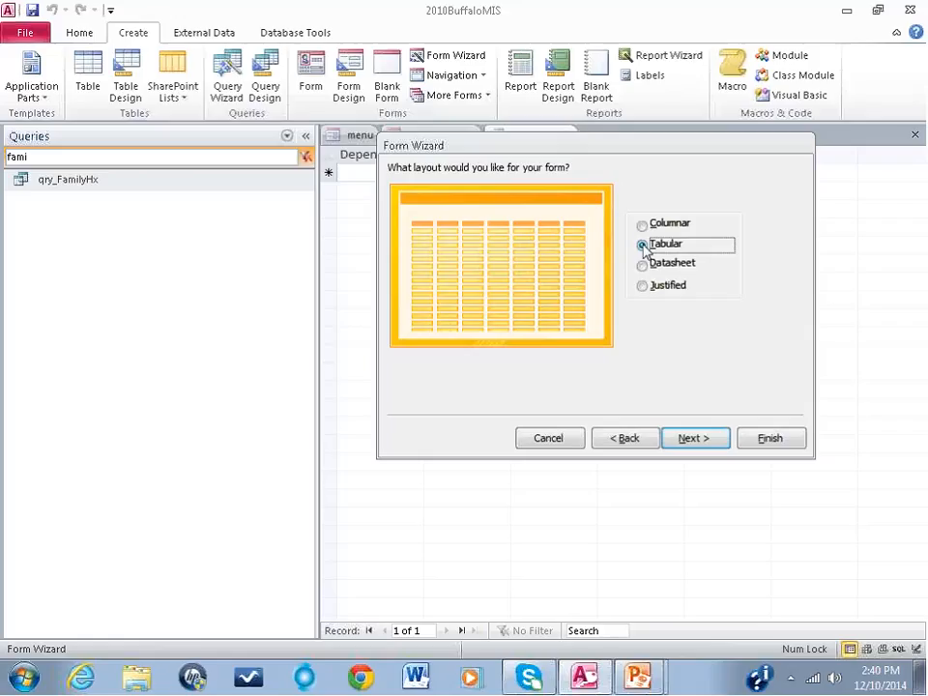
{"action": "left_click", "coordinate": [695, 442]}
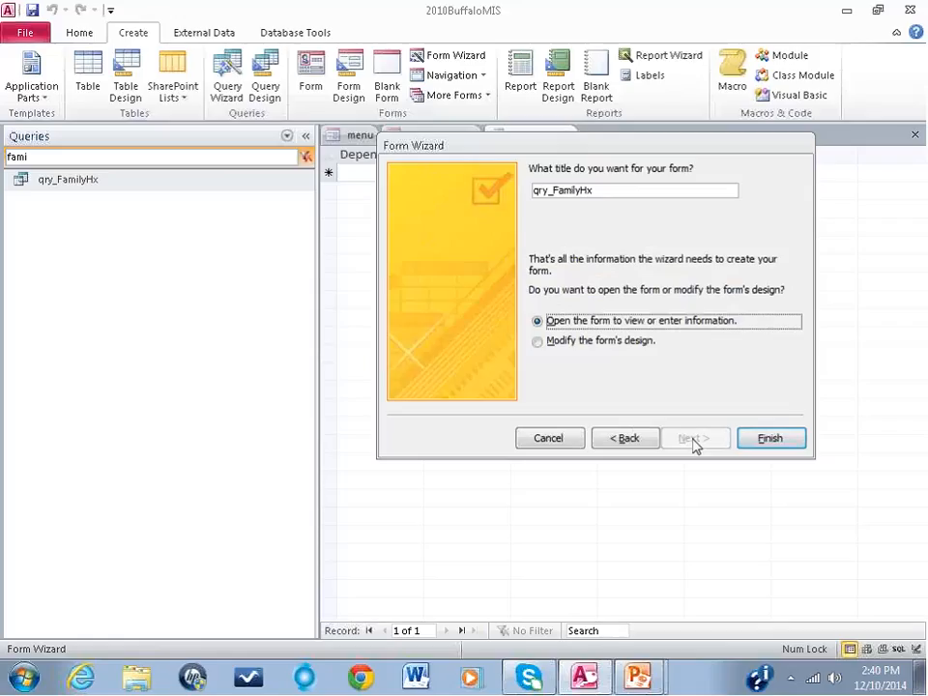
{"action": "left_click", "coordinate": [539, 342]}
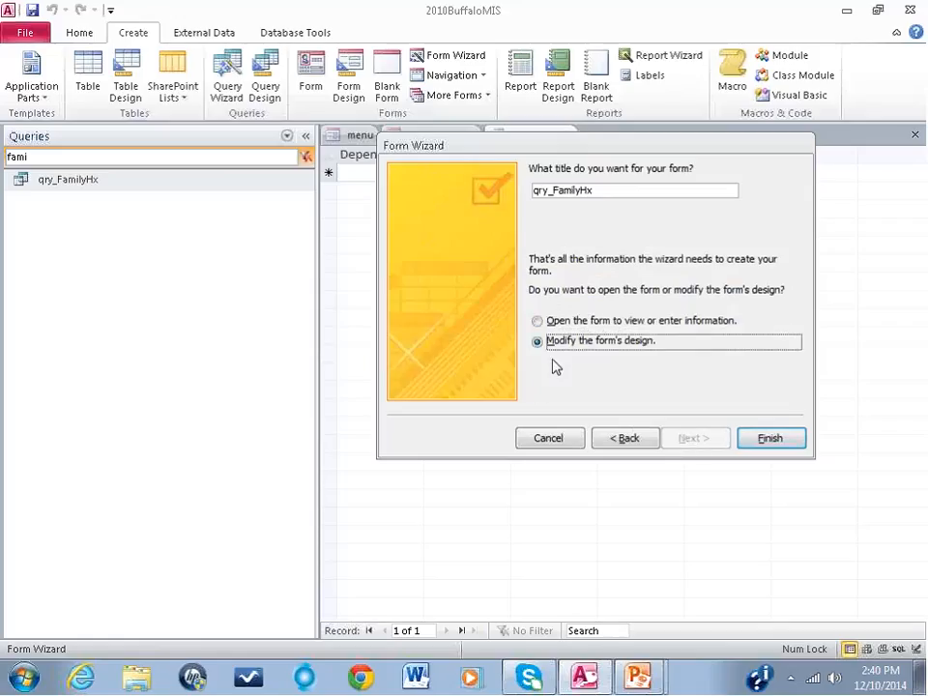
{"action": "left_click", "coordinate": [770, 438]}
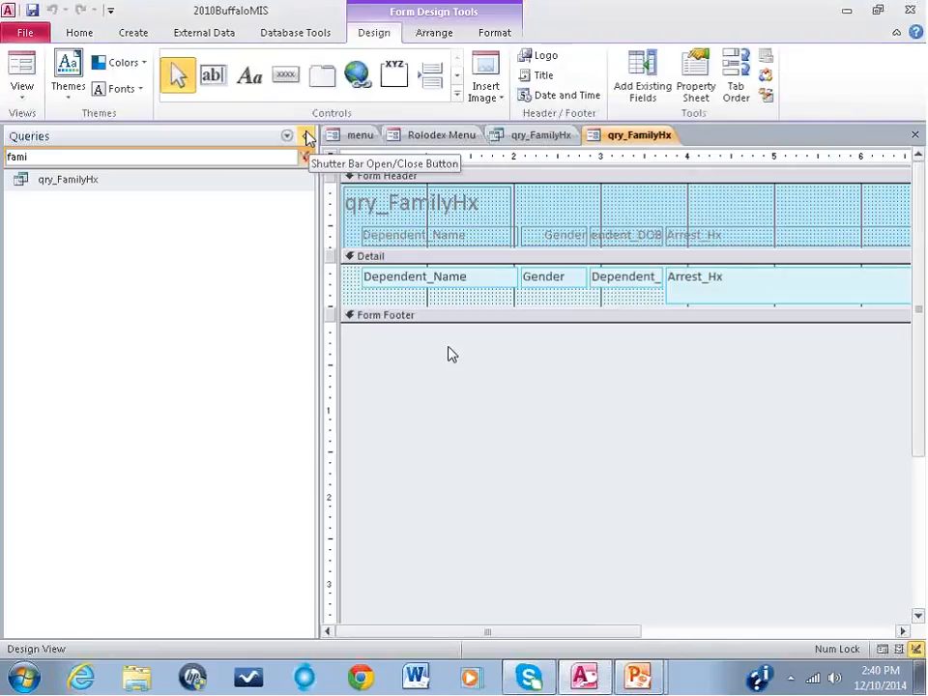
{"action": "left_click", "coordinate": [308, 136]}
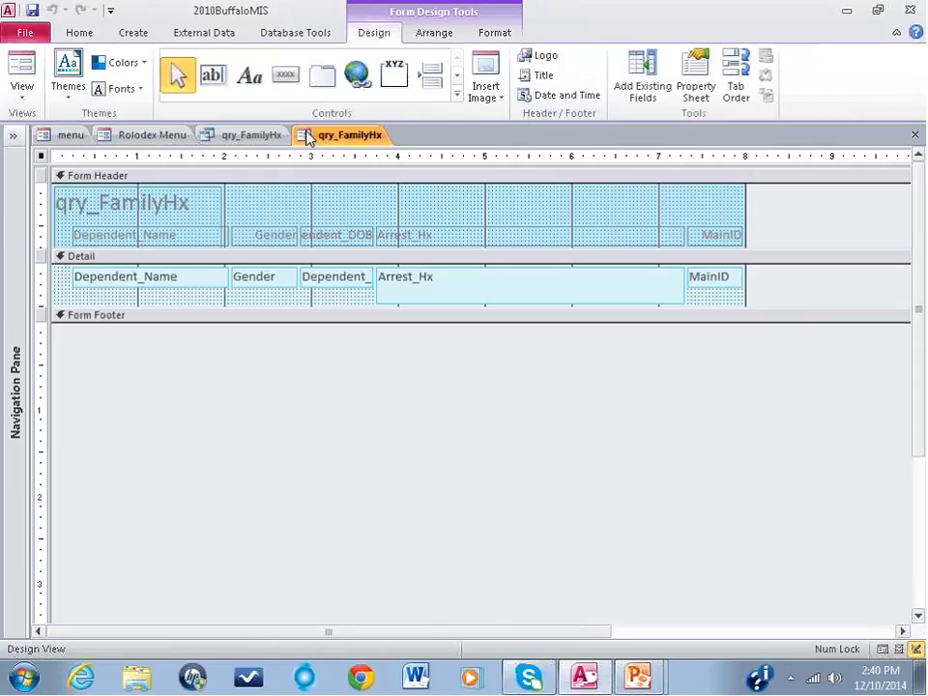
Step: Preview the new qry_FamilyHx form in Form View and return to Design View
{"action": "left_click", "coordinate": [20, 67]}
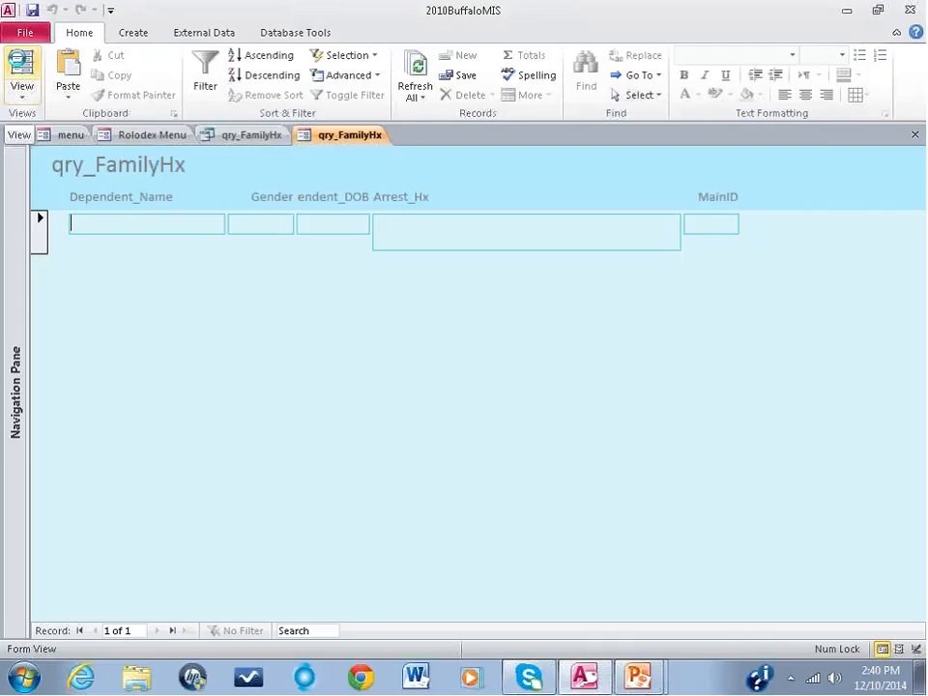
{"action": "left_click", "coordinate": [23, 89]}
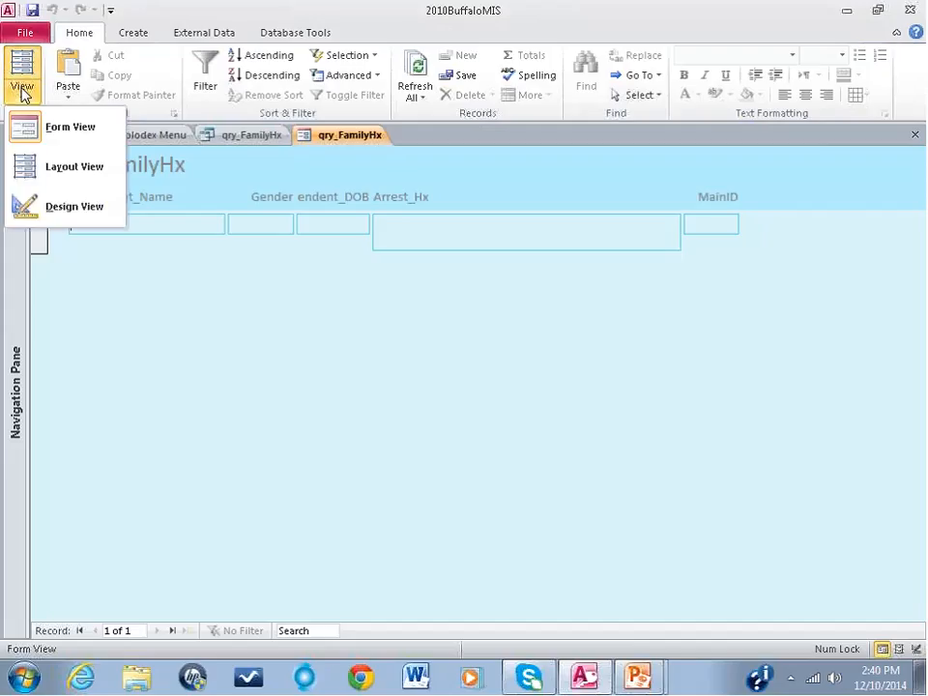
{"action": "left_click", "coordinate": [74, 206]}
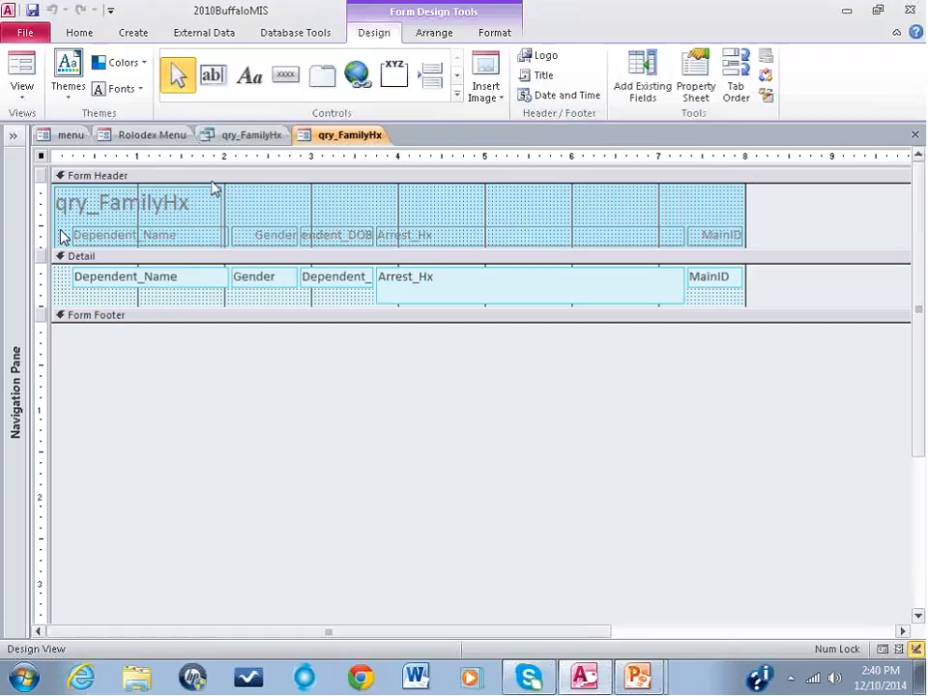
Step: Delete the qry_FamilyHx title label from the Form Header
{"action": "left_click", "coordinate": [178, 203]}
{"action": "left_click", "coordinate": [216, 213]}
{"action": "left_click", "coordinate": [214, 194]}
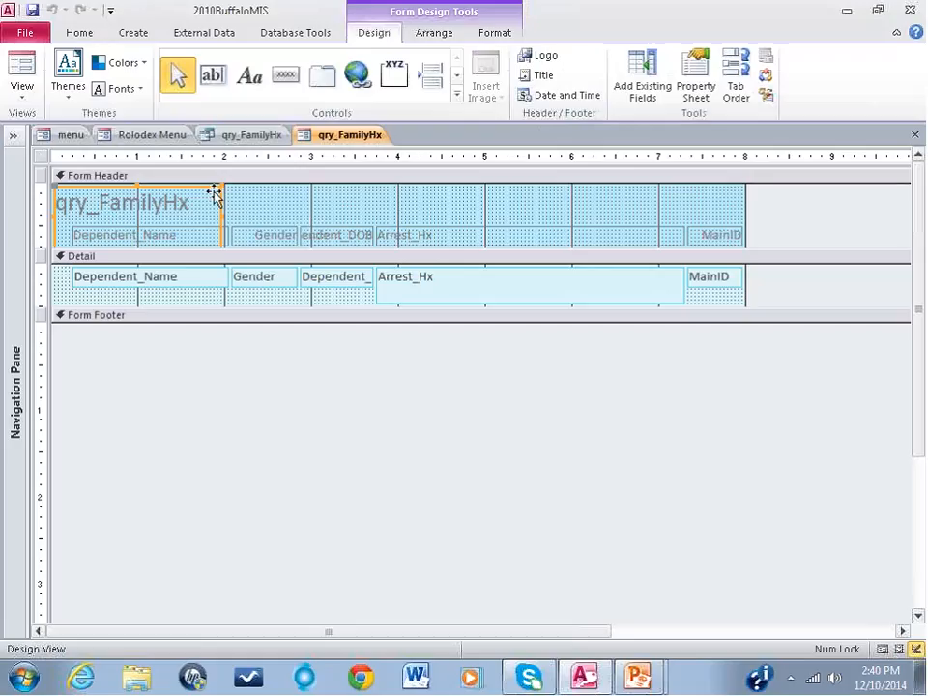
{"action": "key", "text": "Delete"}
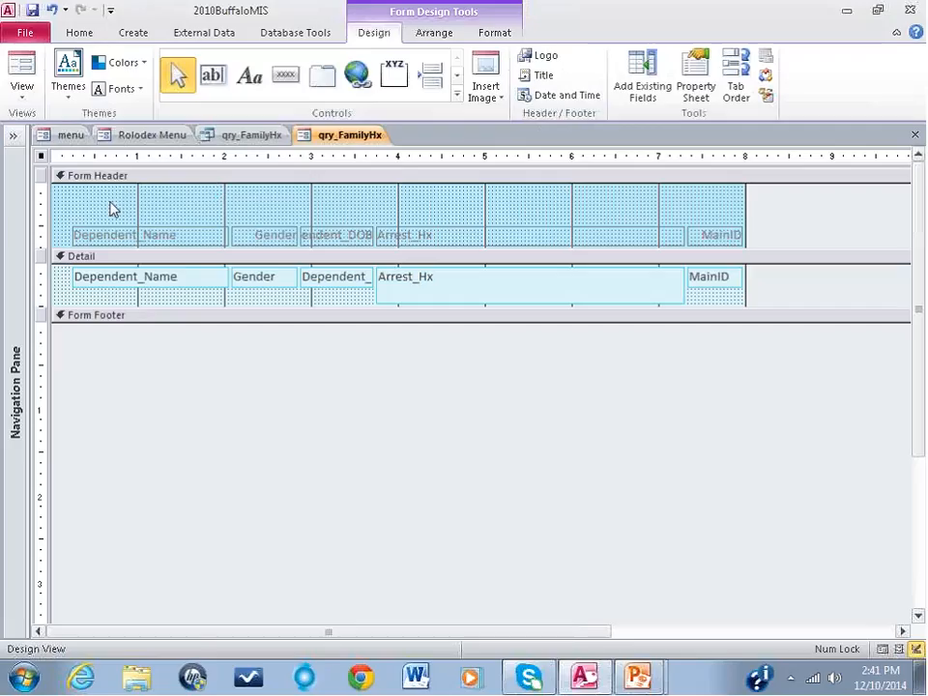
Step: Move all five column labels together to the upper-left corner of the Form Header section
{"action": "left_click_drag", "start_coordinate": [107, 199], "coordinate": [725, 243]}
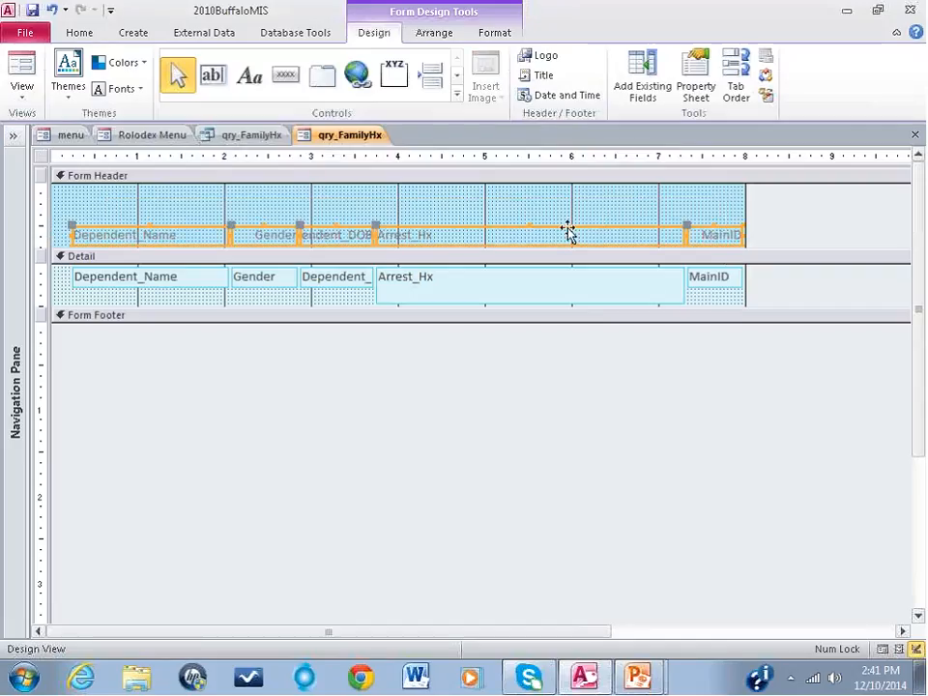
{"action": "left_click_drag", "start_coordinate": [567, 228], "coordinate": [542, 184]}
{"action": "left_click", "coordinate": [436, 234]}
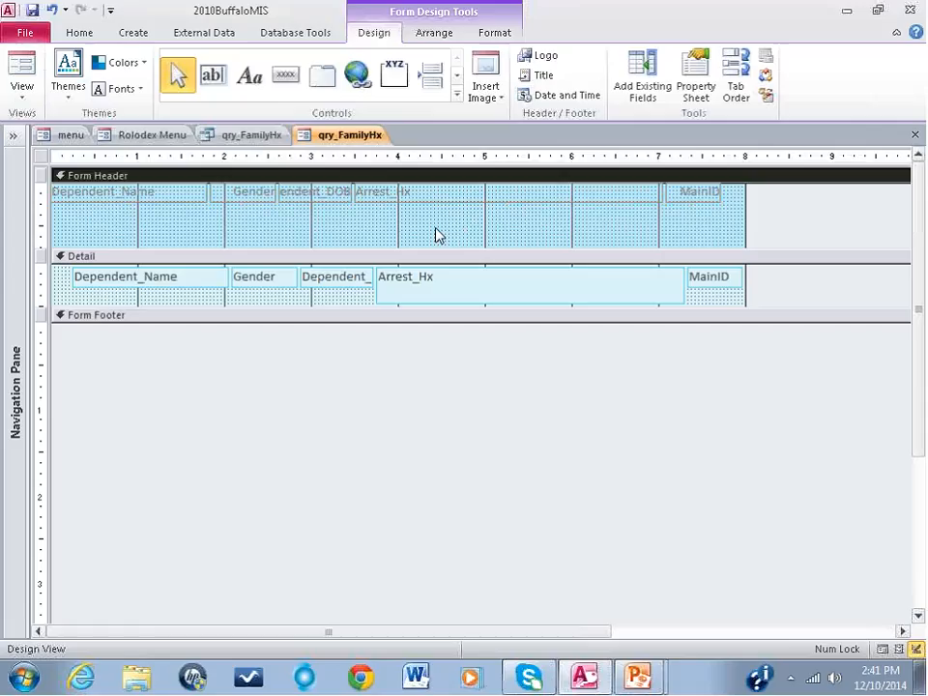
Step: Make the Dependent_Name, Gender, Dependent_DOB and Arrest_Hx header labels bold with black text
{"action": "left_click", "coordinate": [122, 193]}
{"action": "left_click_drag", "start_coordinate": [625, 221], "coordinate": [100, 198]}
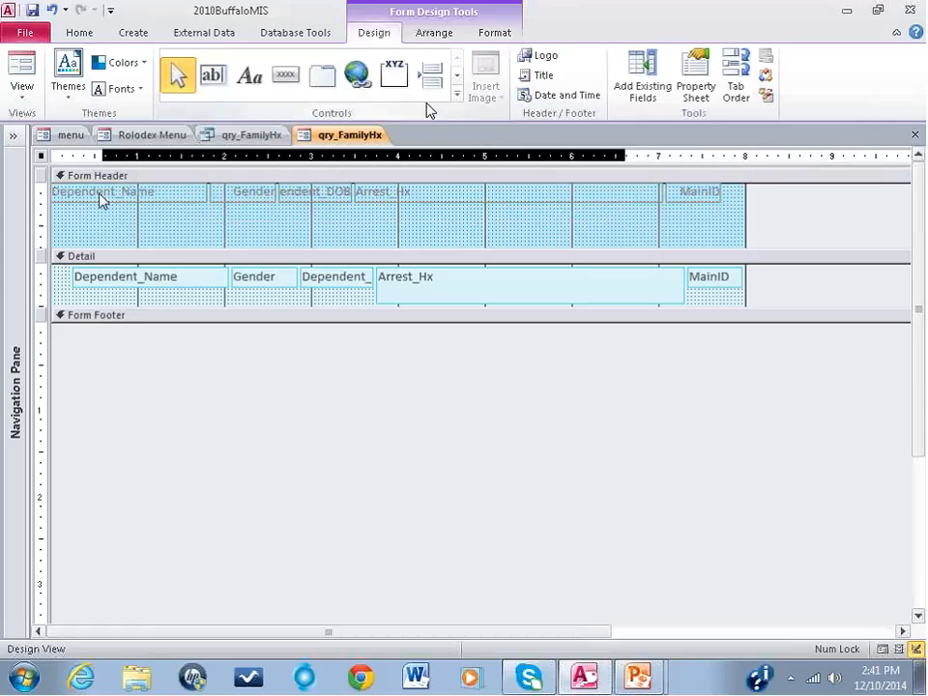
{"action": "left_click", "coordinate": [494, 33]}
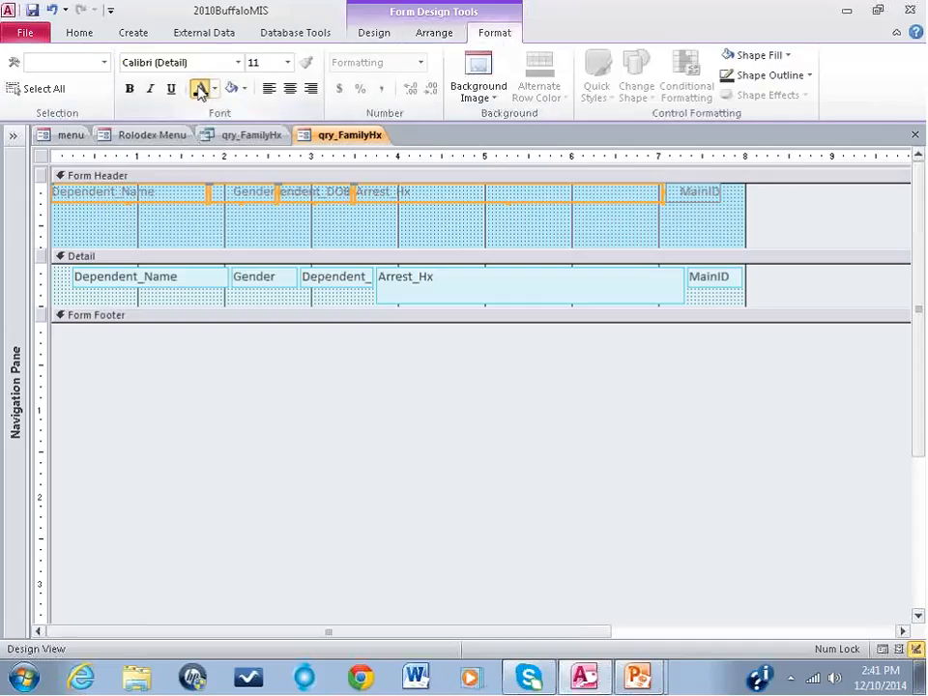
{"action": "left_click", "coordinate": [129, 88]}
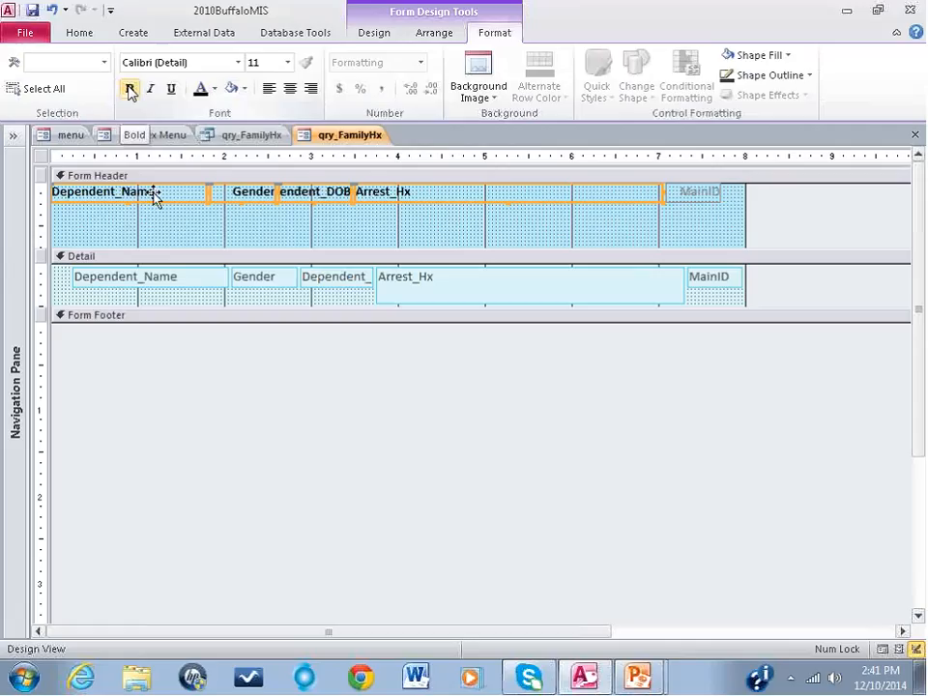
Step: Change the Dependent_Name header label's caption to Dependent Name
{"action": "left_click", "coordinate": [216, 230]}
{"action": "left_click", "coordinate": [123, 196]}
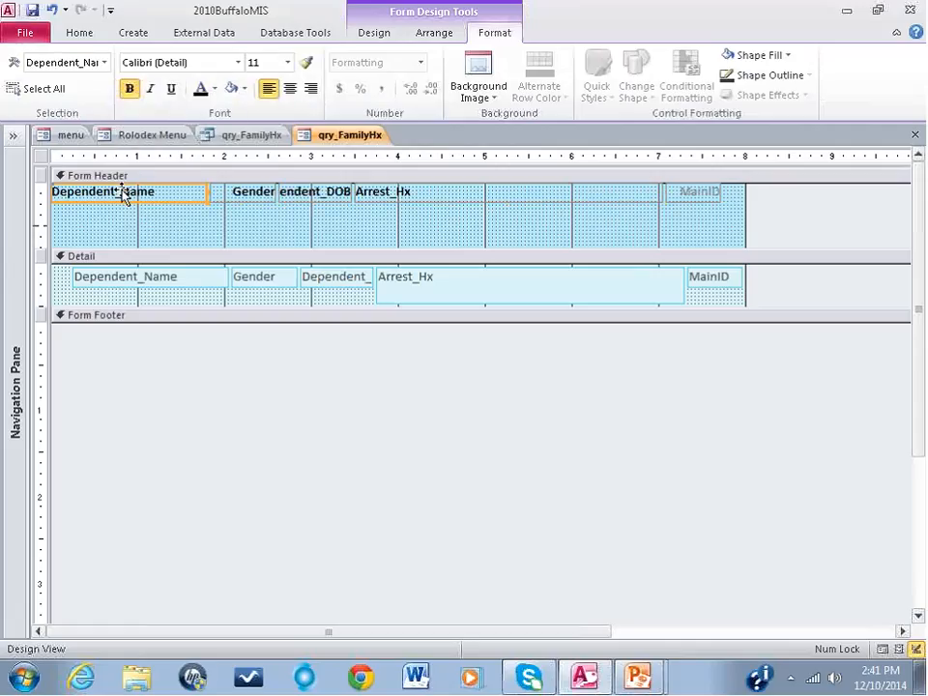
{"action": "left_click", "coordinate": [123, 192]}
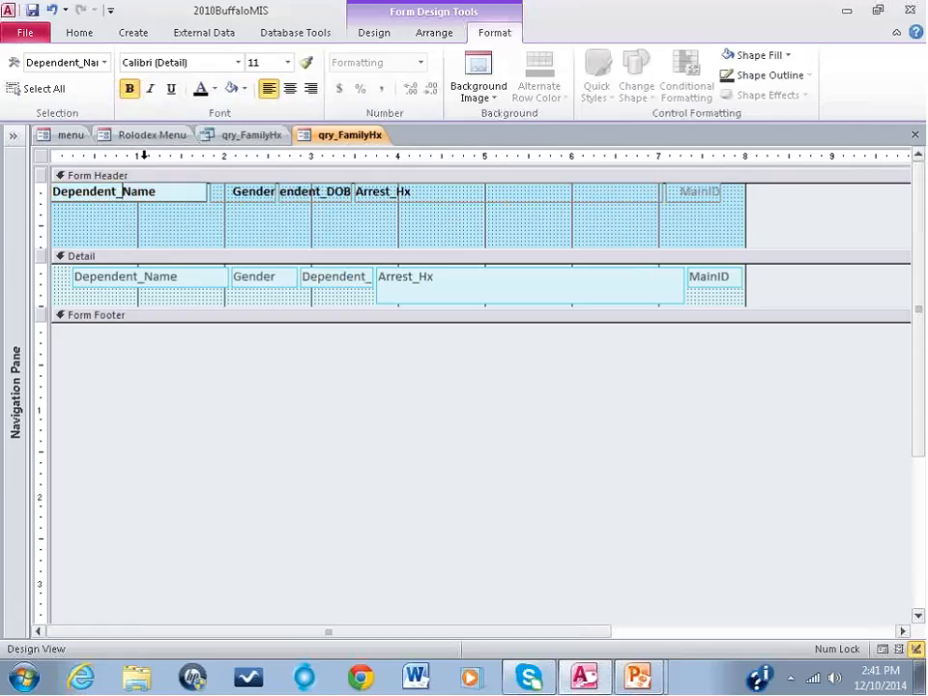
{"action": "key", "text": "BackSpace"}
{"action": "left_click", "coordinate": [263, 196]}
Step: Center the text of the Gender, Dependent_DOB and Arrest_Hx header labels
{"action": "left_click_drag", "start_coordinate": [92, 224], "coordinate": [397, 202]}
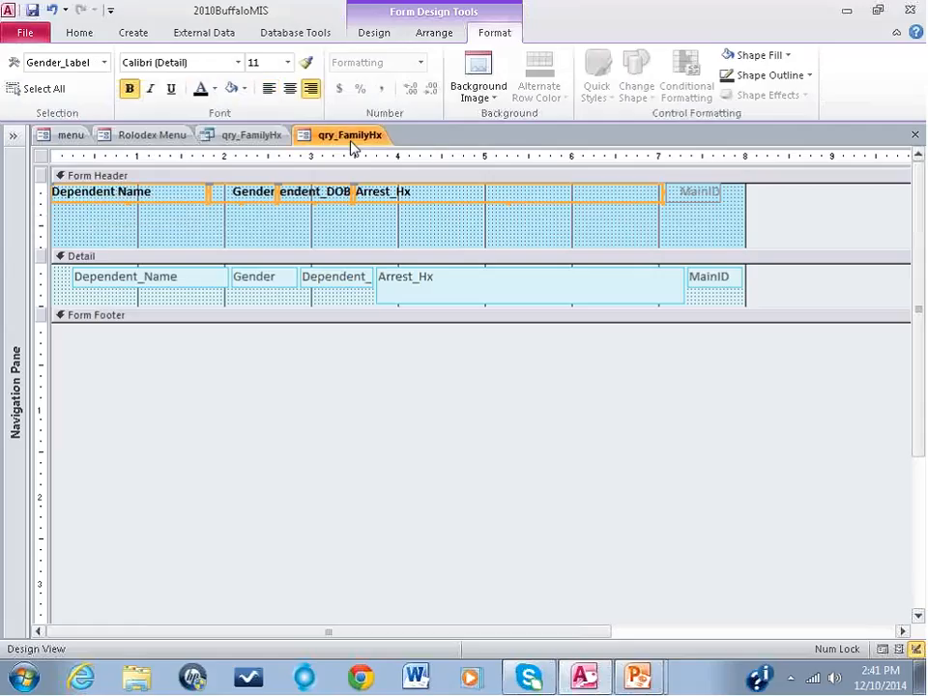
{"action": "left_click", "coordinate": [290, 93]}
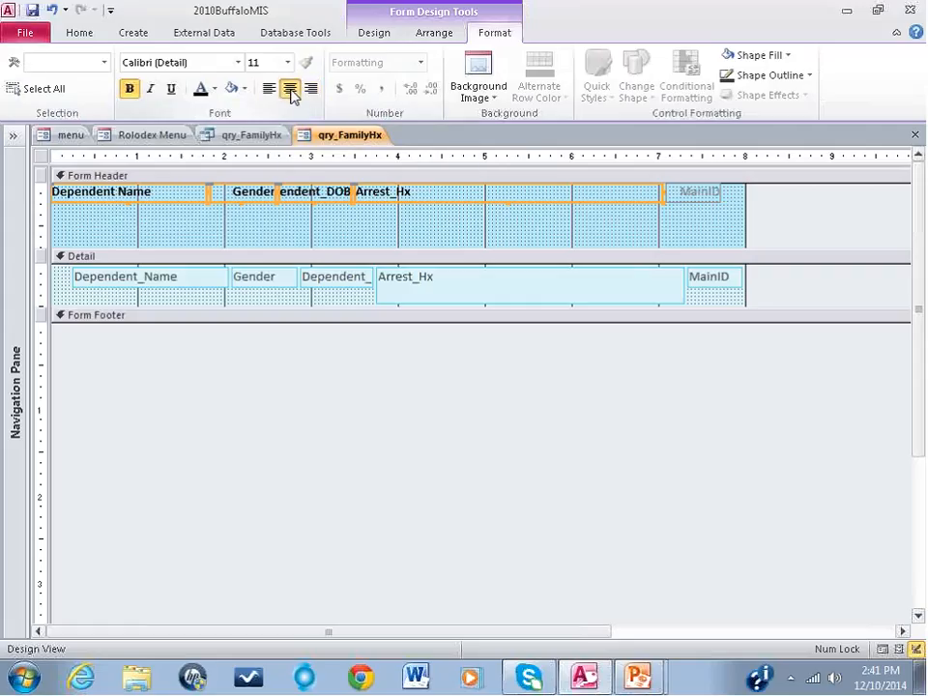
{"action": "left_click", "coordinate": [249, 206]}
{"action": "left_click", "coordinate": [242, 192]}
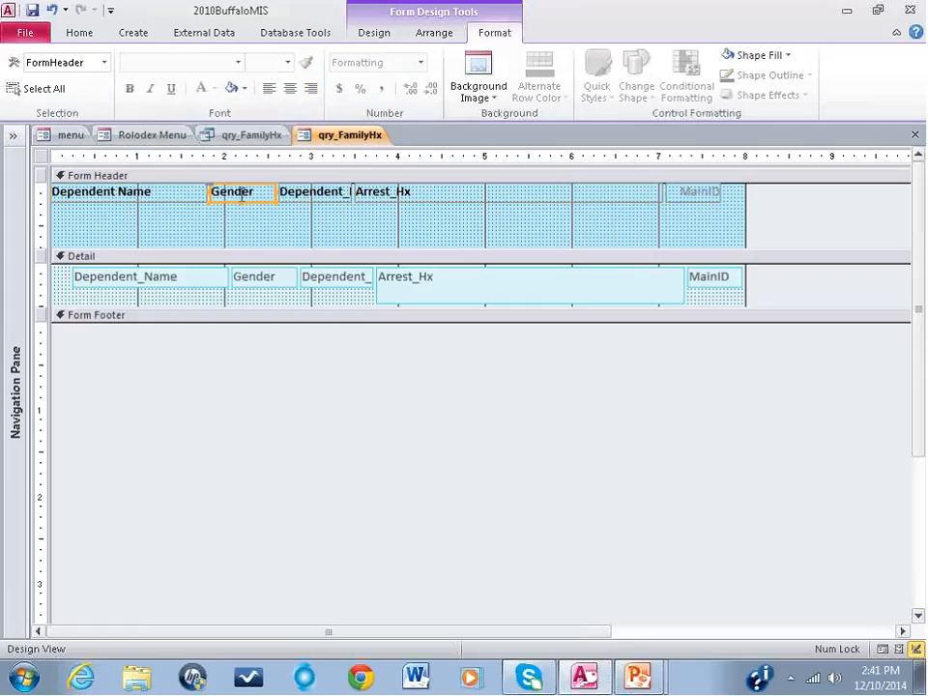
{"action": "left_click", "coordinate": [290, 90]}
{"action": "left_click", "coordinate": [314, 192]}
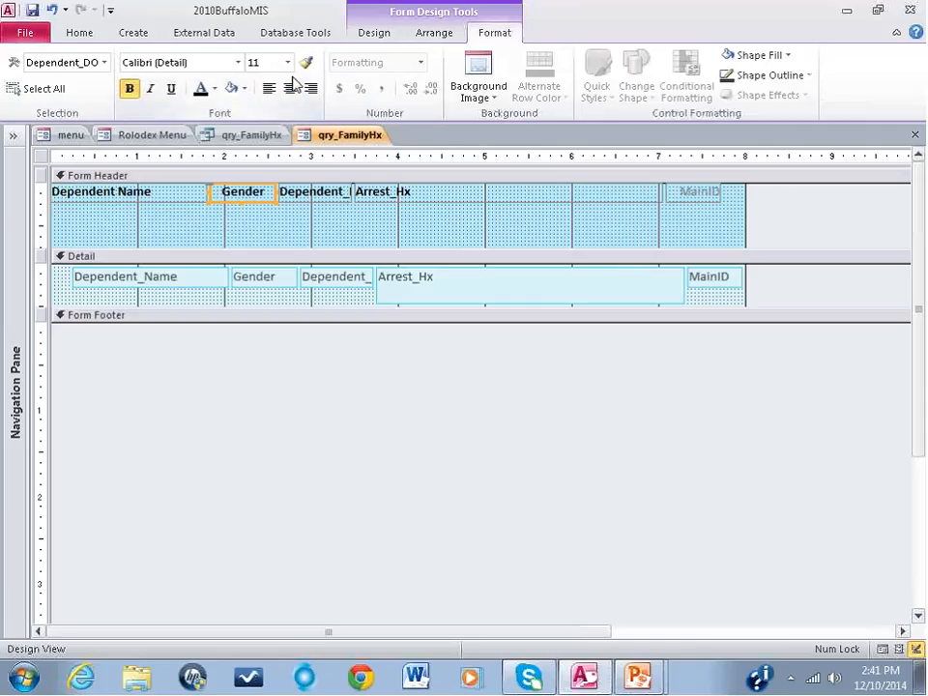
{"action": "left_click", "coordinate": [290, 89]}
{"action": "left_click", "coordinate": [376, 193]}
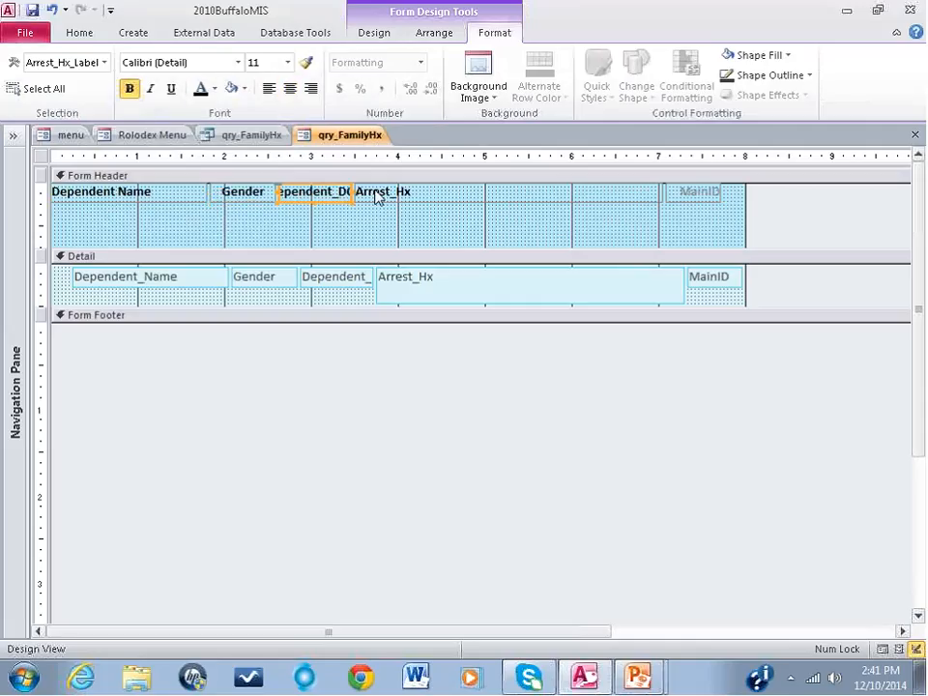
{"action": "left_click", "coordinate": [290, 88]}
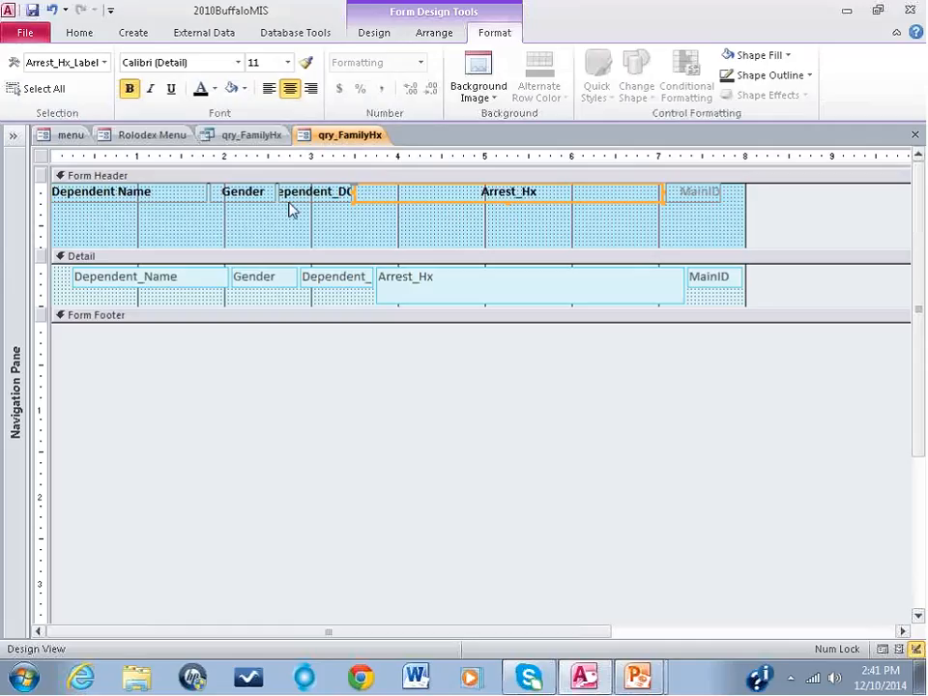
Step: Shorten the Dependent_DOB header label's caption to DOB
{"action": "left_click", "coordinate": [331, 198]}
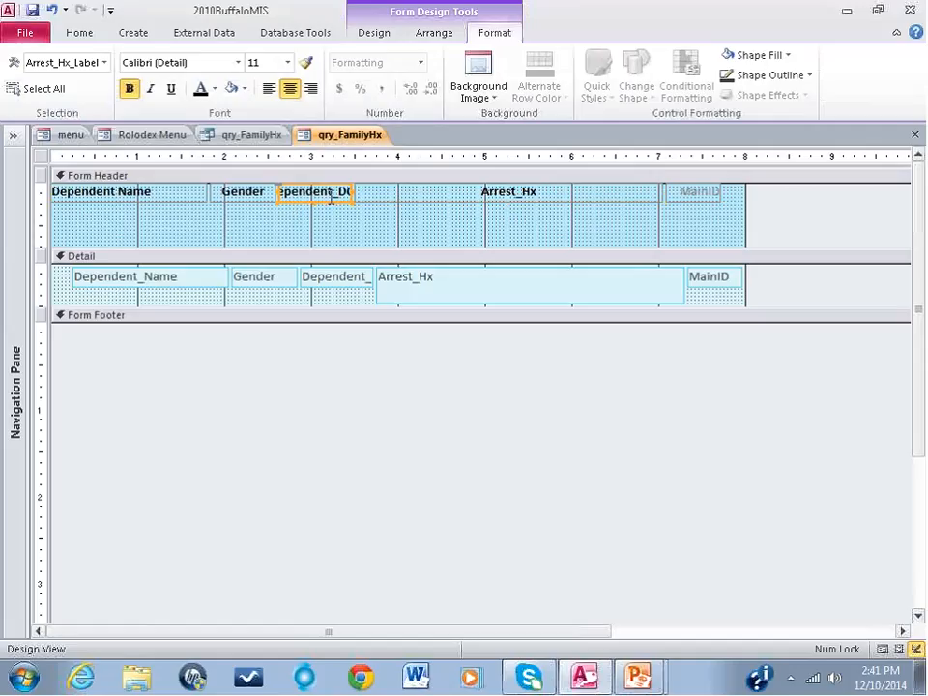
{"action": "left_click_drag", "start_coordinate": [332, 192], "coordinate": [250, 185]}
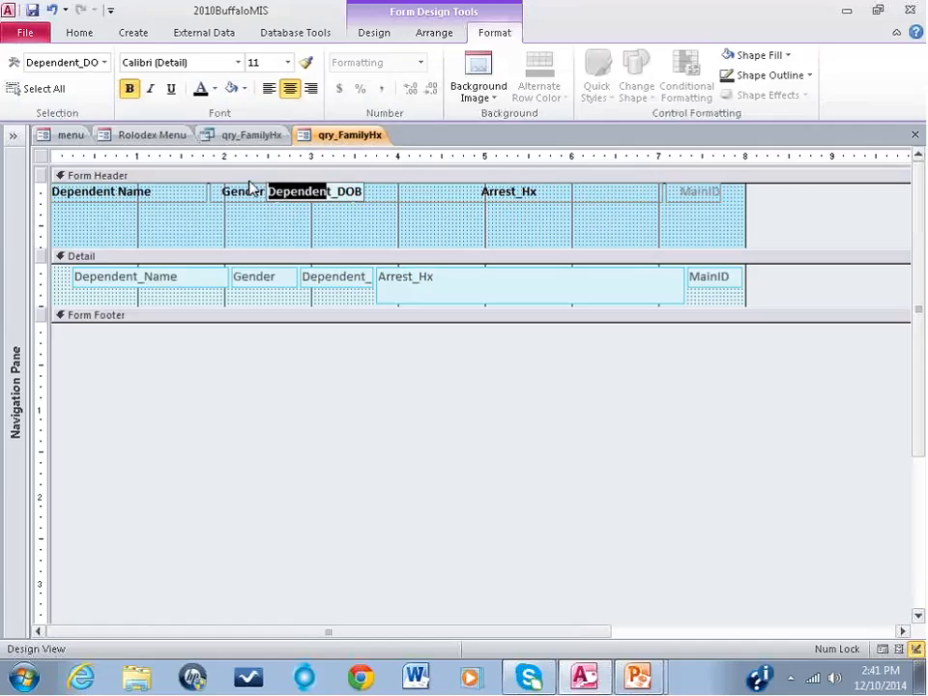
{"action": "key", "text": "Delete"}
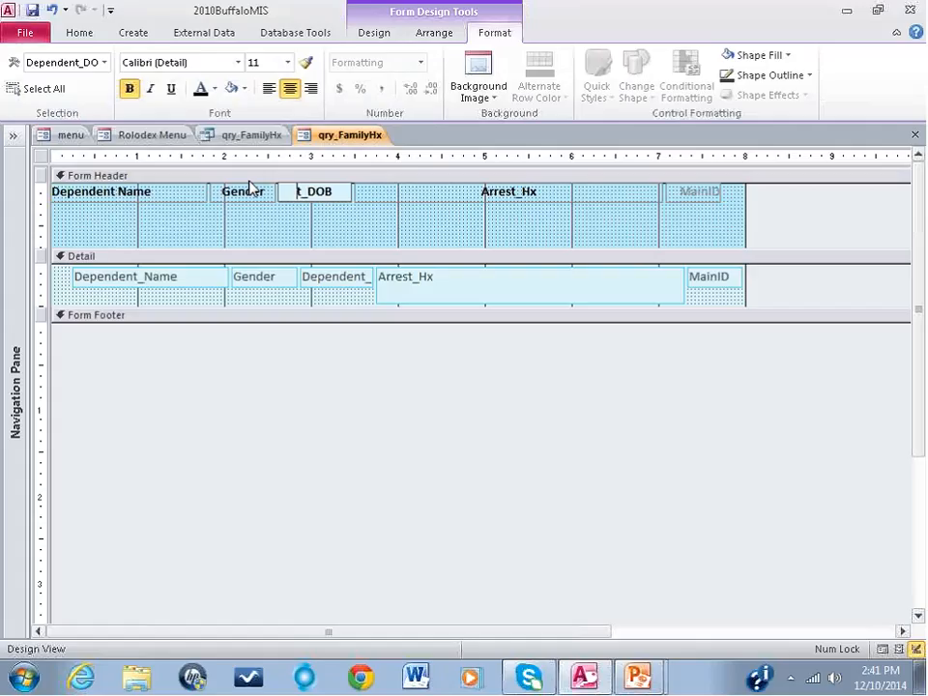
{"action": "key", "text": "Delete"}
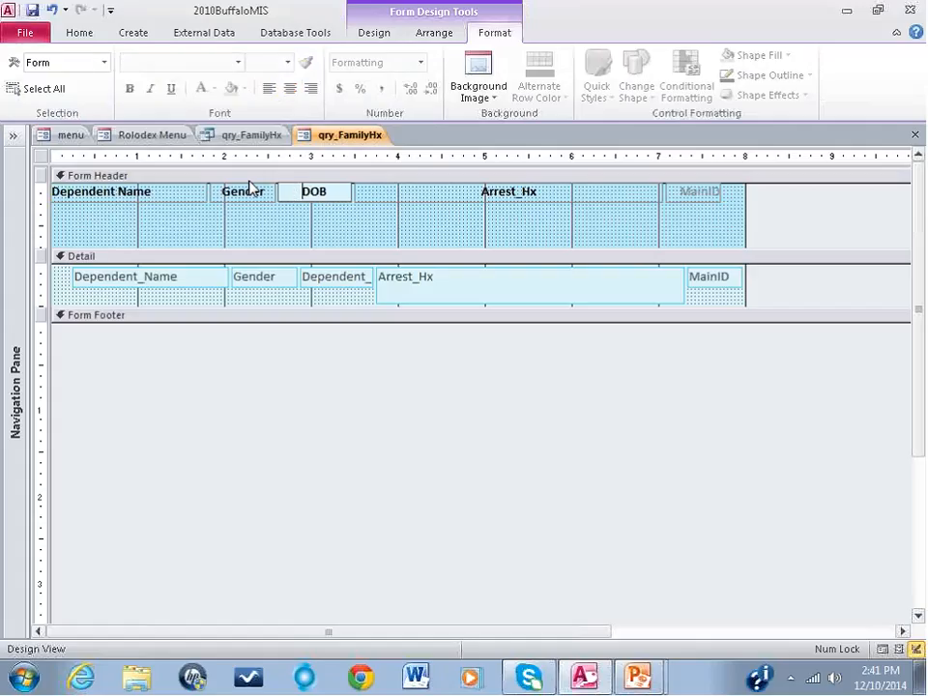
{"action": "left_click", "coordinate": [273, 223]}
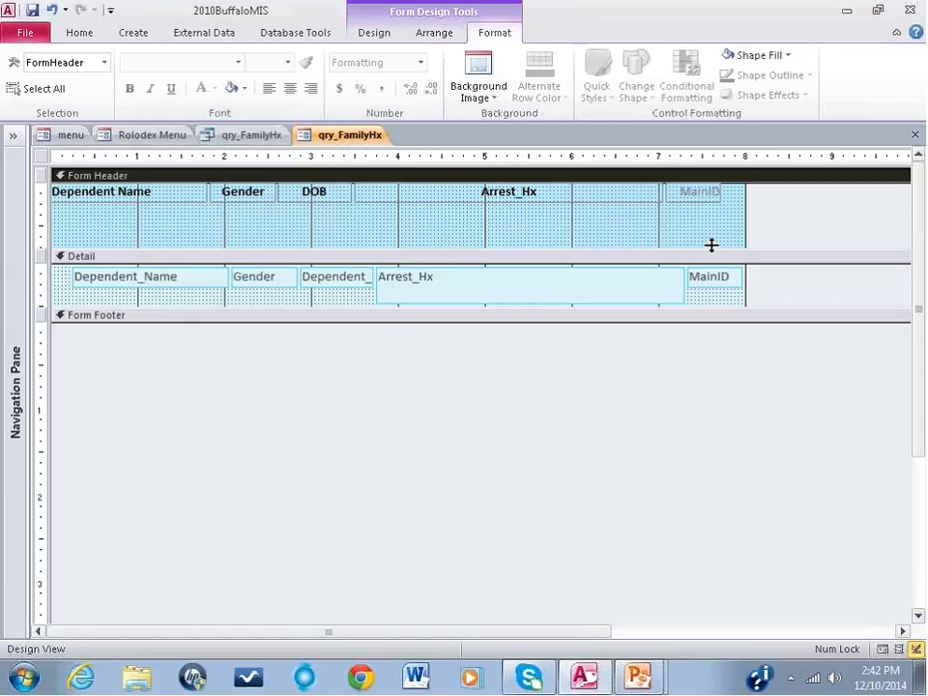
Step: Set the Visible property to No for both the MainID header label and its detail text box
{"action": "left_click_drag", "start_coordinate": [711, 305], "coordinate": [704, 192]}
{"action": "right_click", "coordinate": [706, 193]}
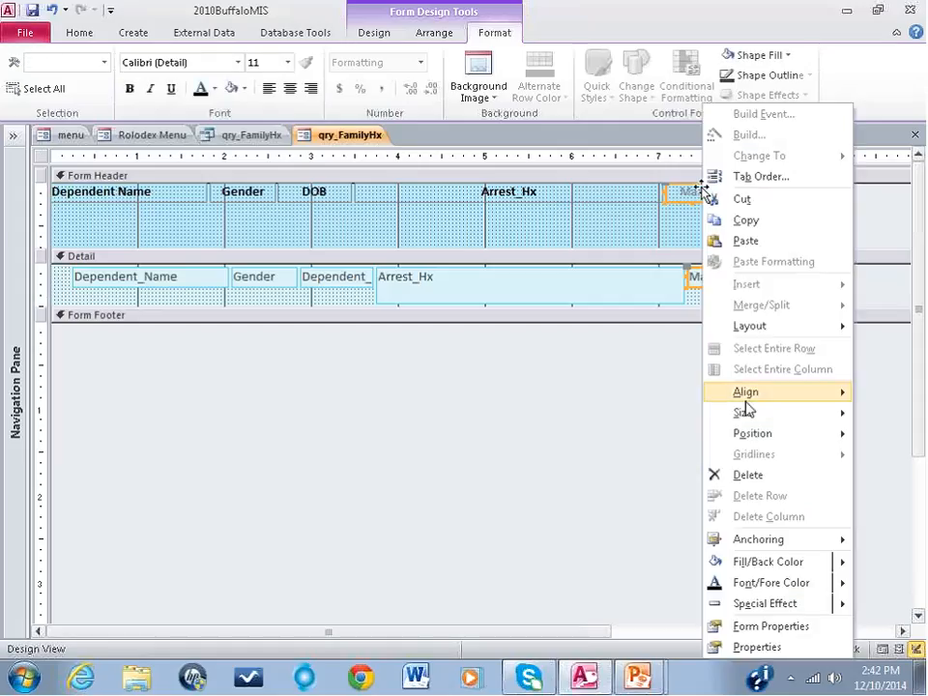
{"action": "left_click", "coordinate": [764, 648]}
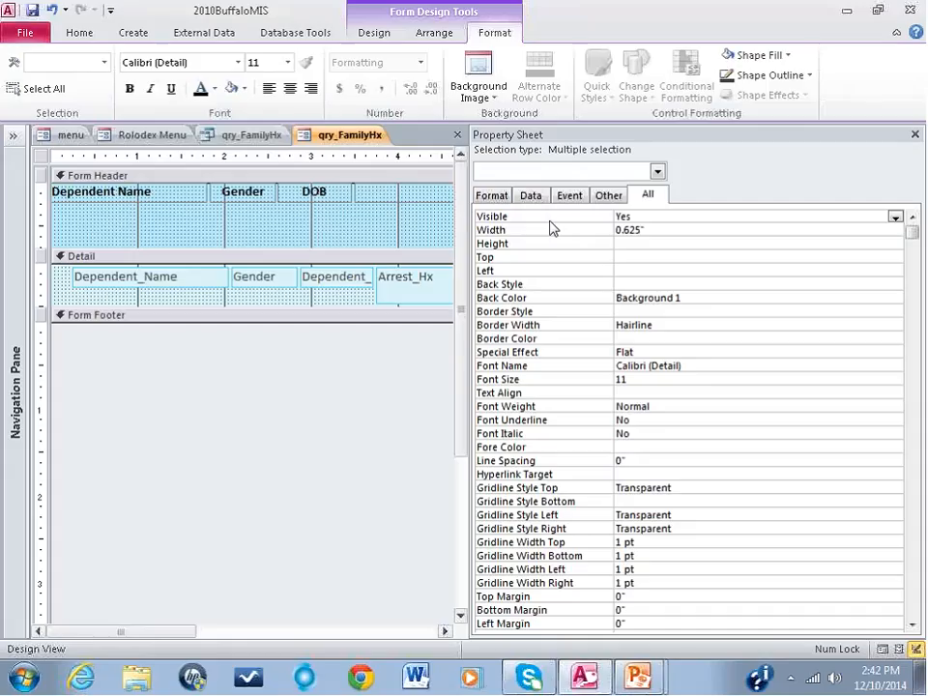
{"action": "left_click", "coordinate": [638, 217]}
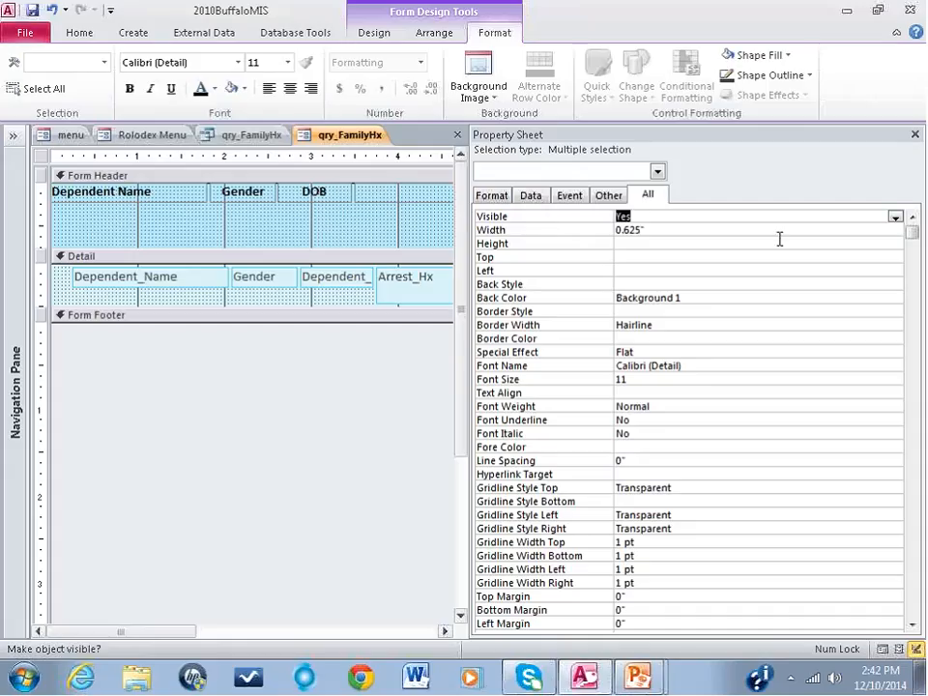
{"action": "left_click", "coordinate": [895, 218]}
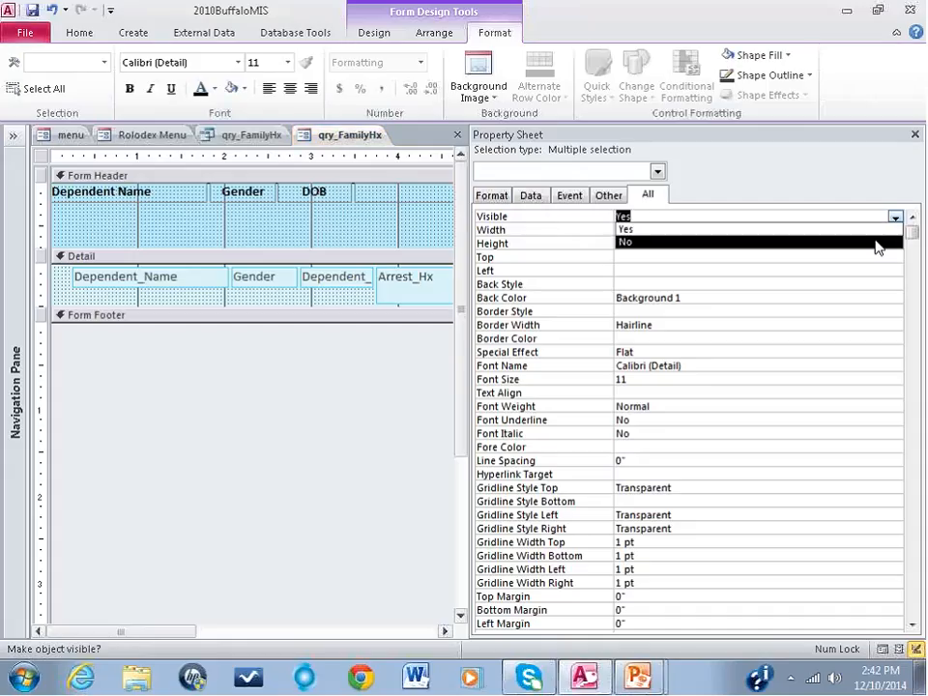
{"action": "left_click", "coordinate": [876, 243]}
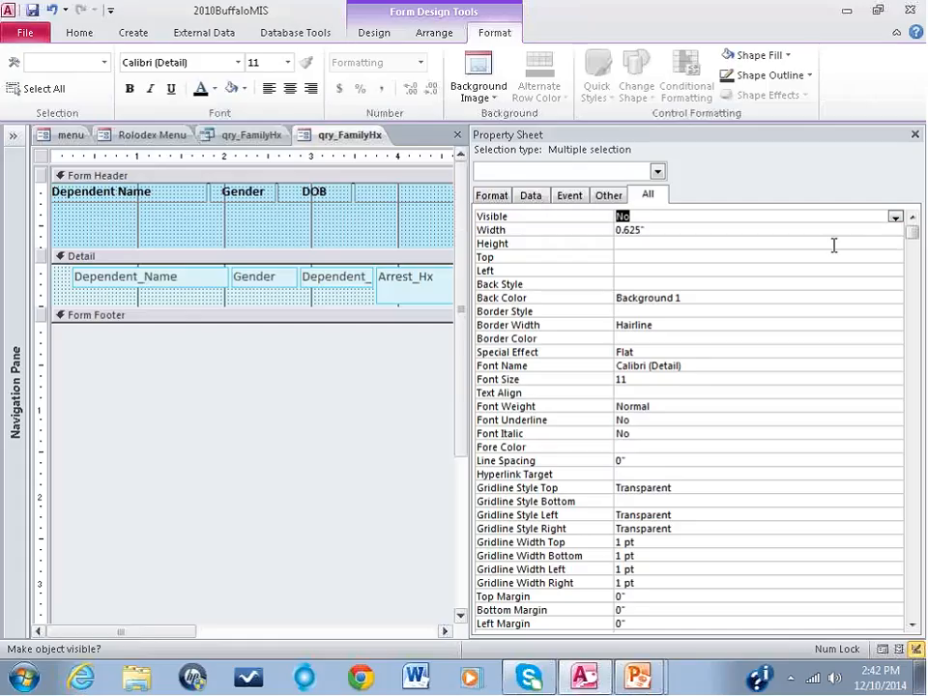
{"action": "left_click", "coordinate": [834, 246]}
{"action": "left_click", "coordinate": [914, 135]}
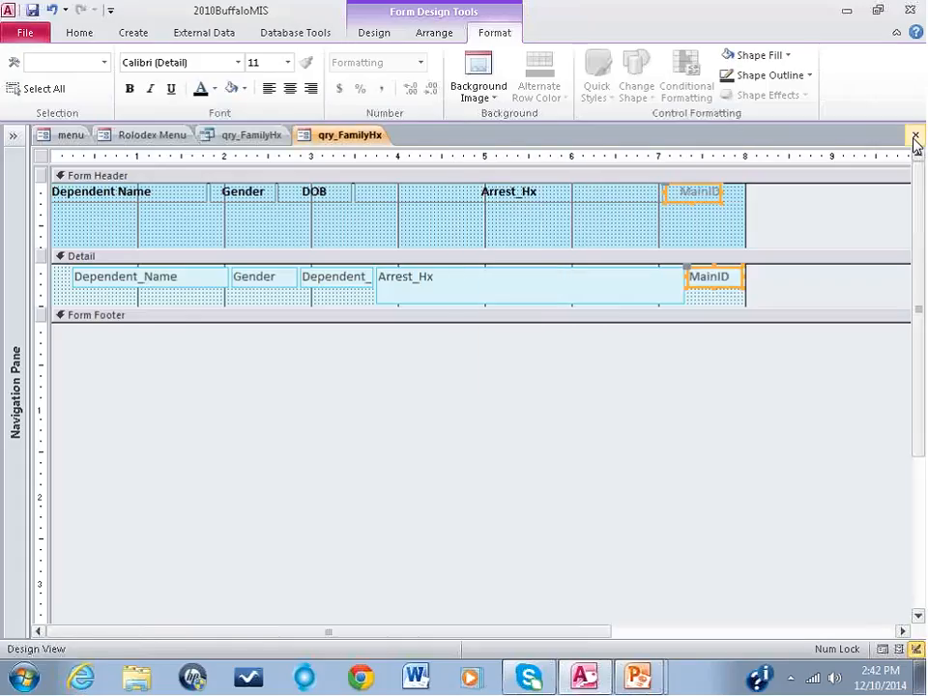
Step: Widen the Arrest_Hx label and text box to about the 8-inch mark, and reduce the text box to single-line height
{"action": "left_click", "coordinate": [654, 193]}
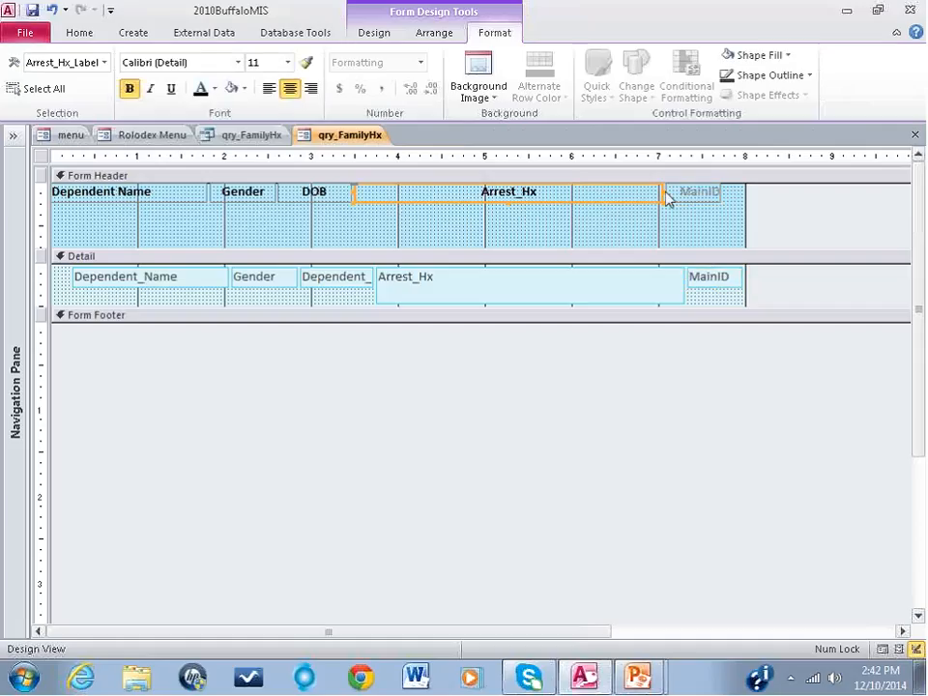
{"action": "left_click_drag", "start_coordinate": [662, 193], "coordinate": [737, 189]}
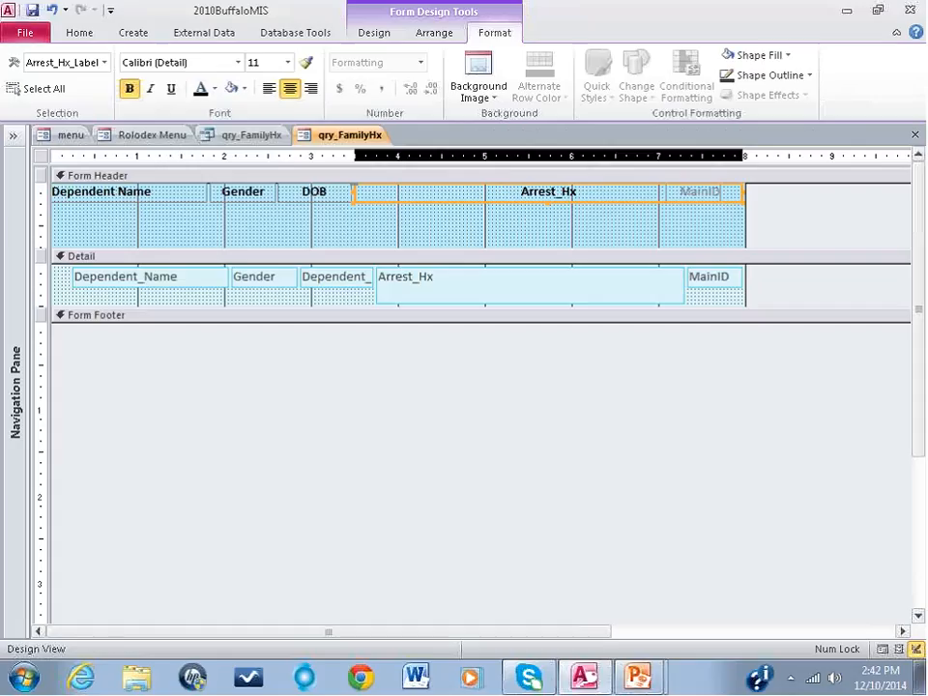
{"action": "left_click", "coordinate": [583, 293]}
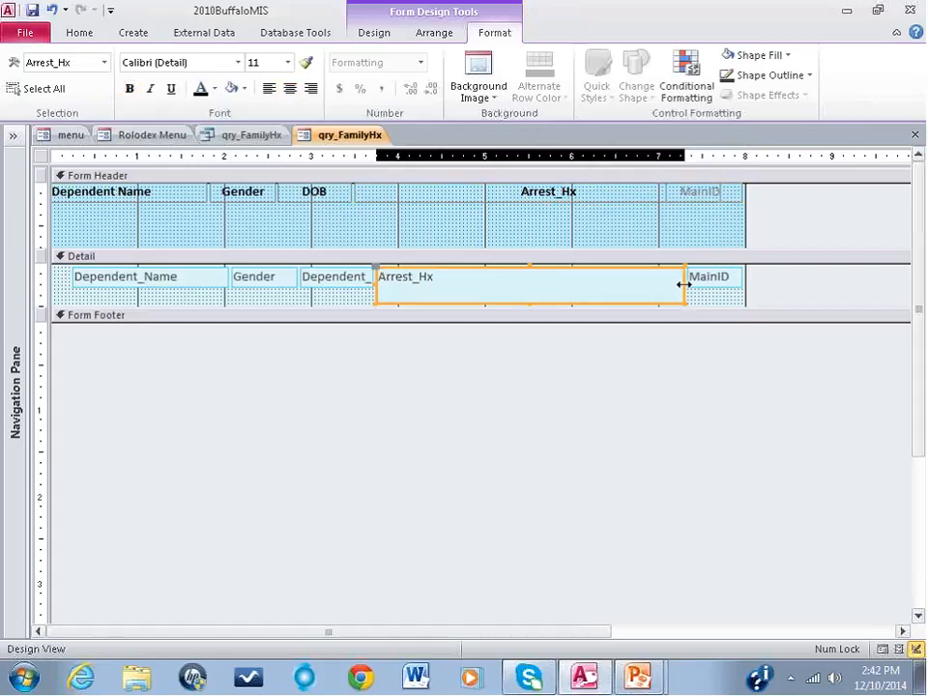
{"action": "left_click_drag", "start_coordinate": [683, 284], "coordinate": [742, 283]}
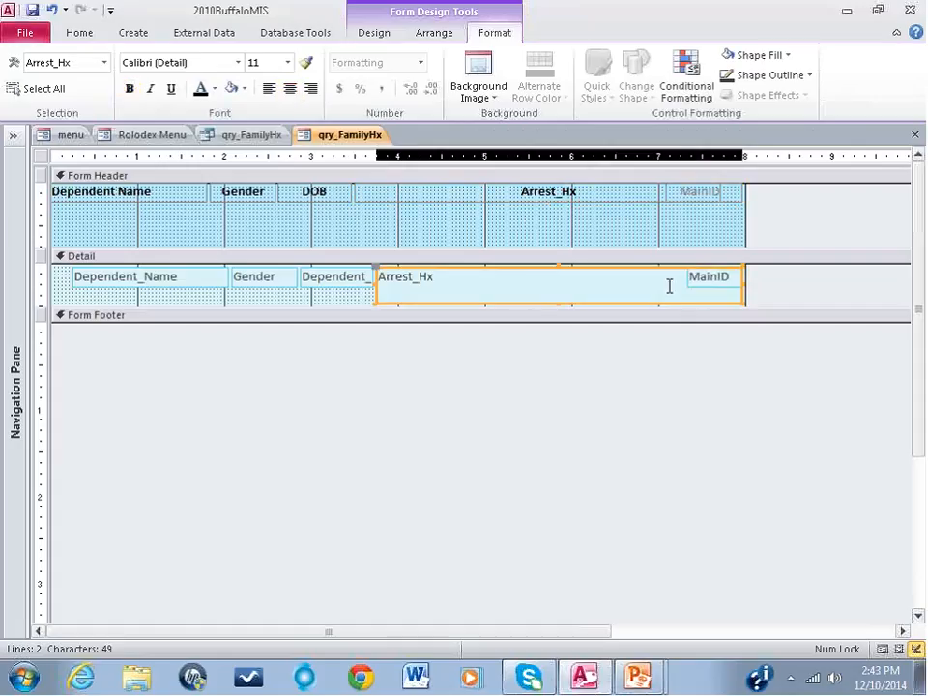
{"action": "left_click_drag", "start_coordinate": [553, 304], "coordinate": [555, 284]}
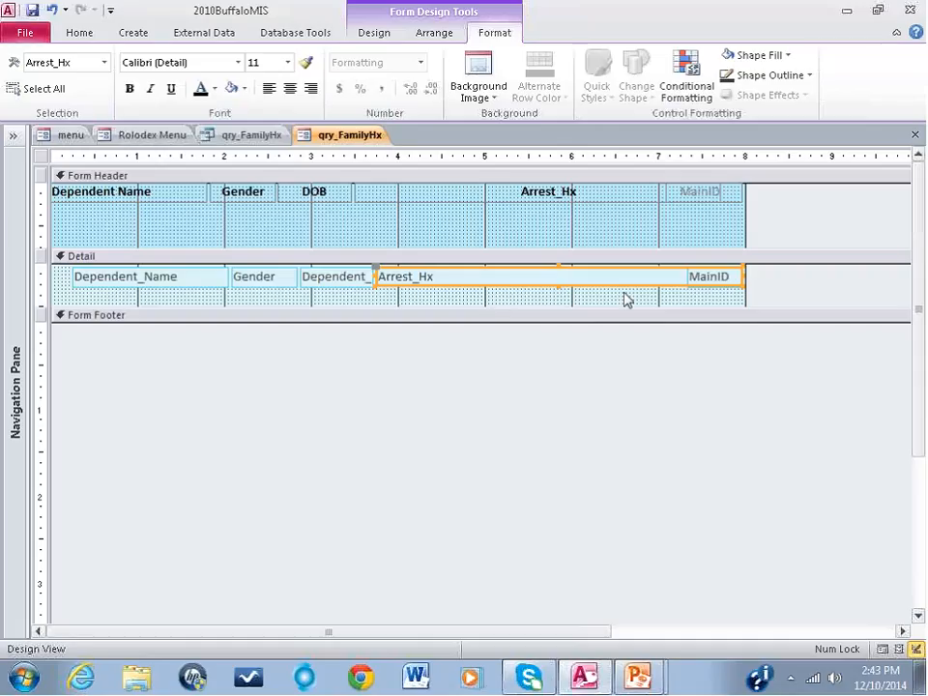
Step: Format the Dependent_Name, Gender, Dependent_DOB and Arrest_Hx detail text boxes with a white background and bold black text
{"action": "left_click_drag", "start_coordinate": [672, 296], "coordinate": [149, 282]}
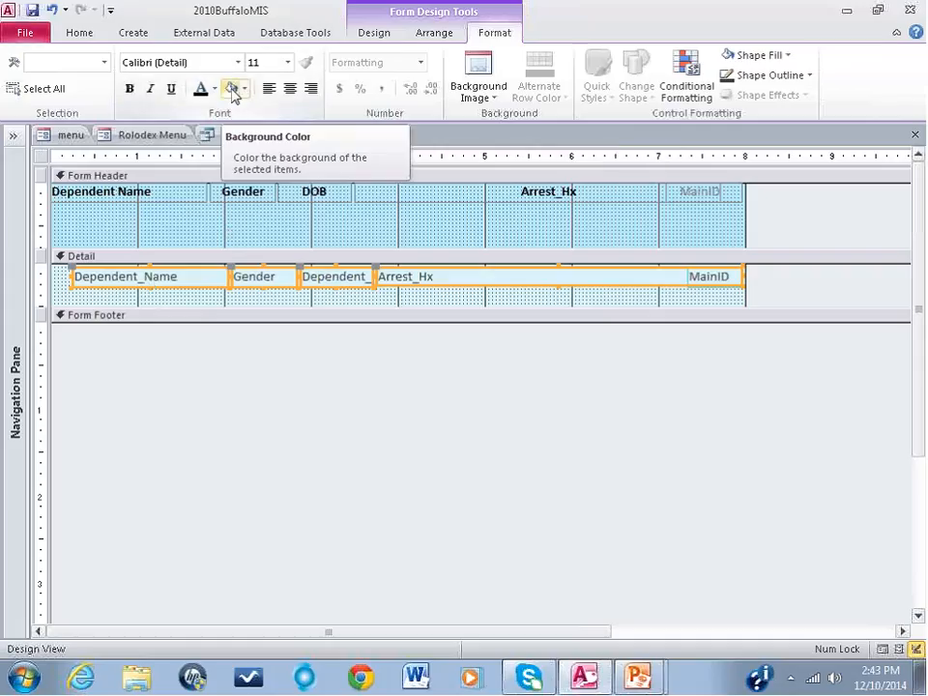
{"action": "left_click", "coordinate": [230, 88]}
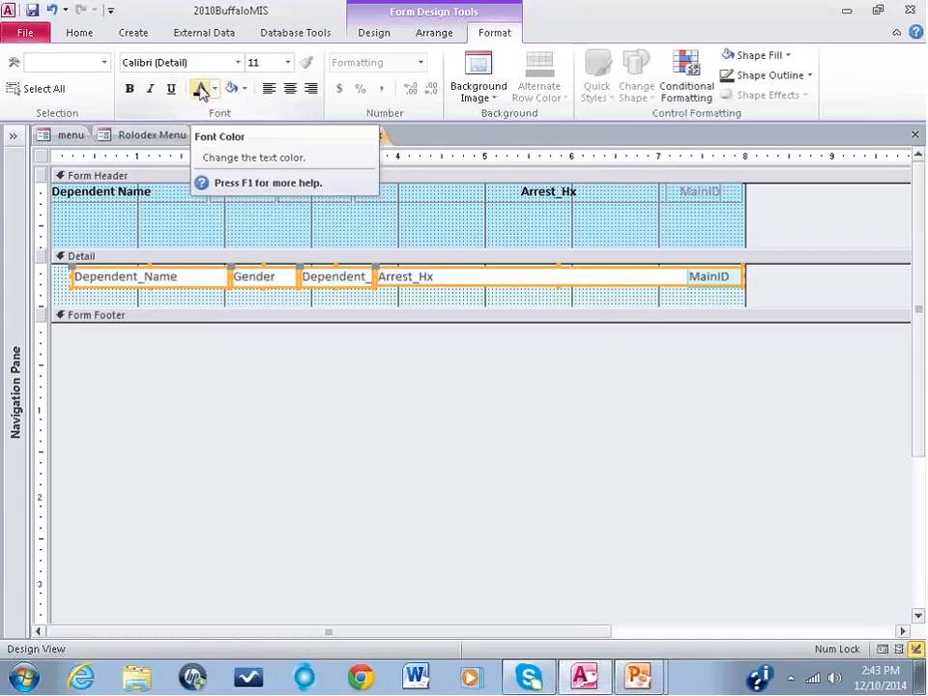
{"action": "left_click", "coordinate": [202, 90]}
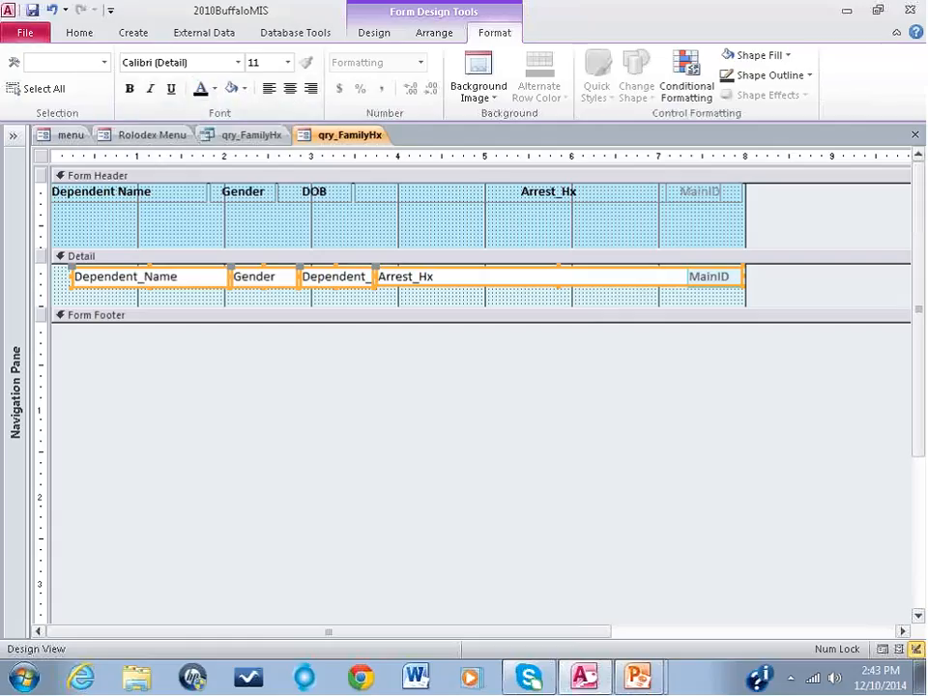
{"action": "left_click", "coordinate": [130, 90]}
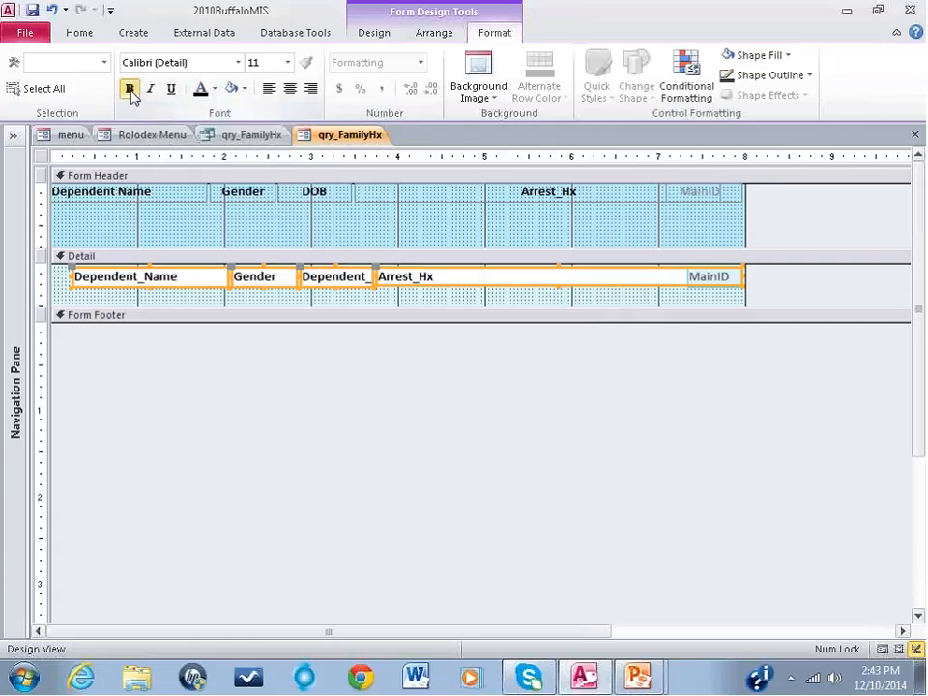
Step: Shift the detail text boxes to start at the form's left edge under their header labels, widening Dependent_Name and Arrest_Hx to close the gaps
{"action": "left_click", "coordinate": [172, 295]}
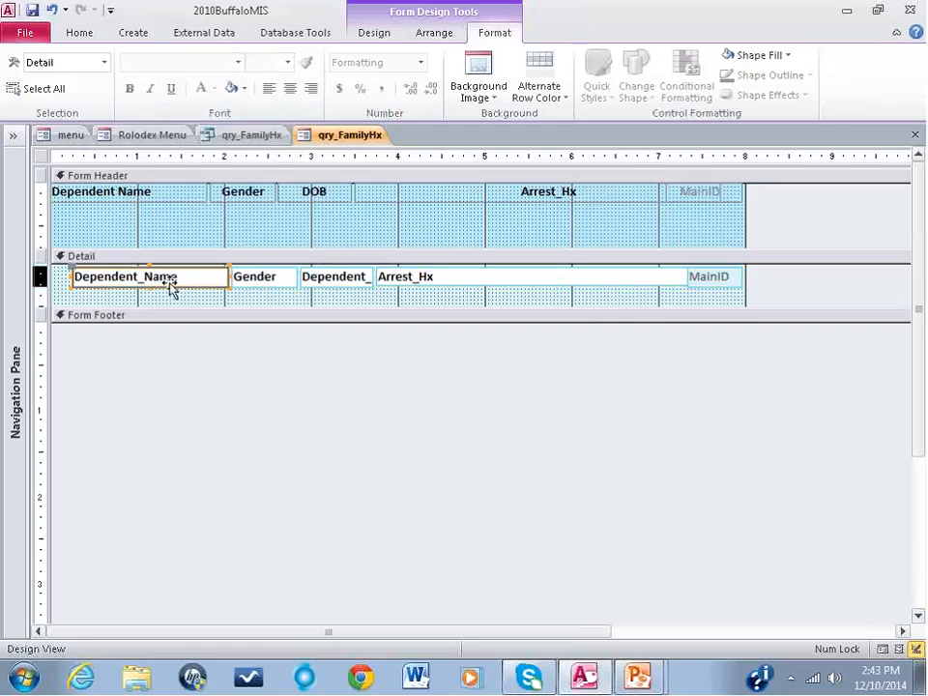
{"action": "left_click_drag", "start_coordinate": [157, 280], "coordinate": [146, 281]}
{"action": "left_click", "coordinate": [209, 279]}
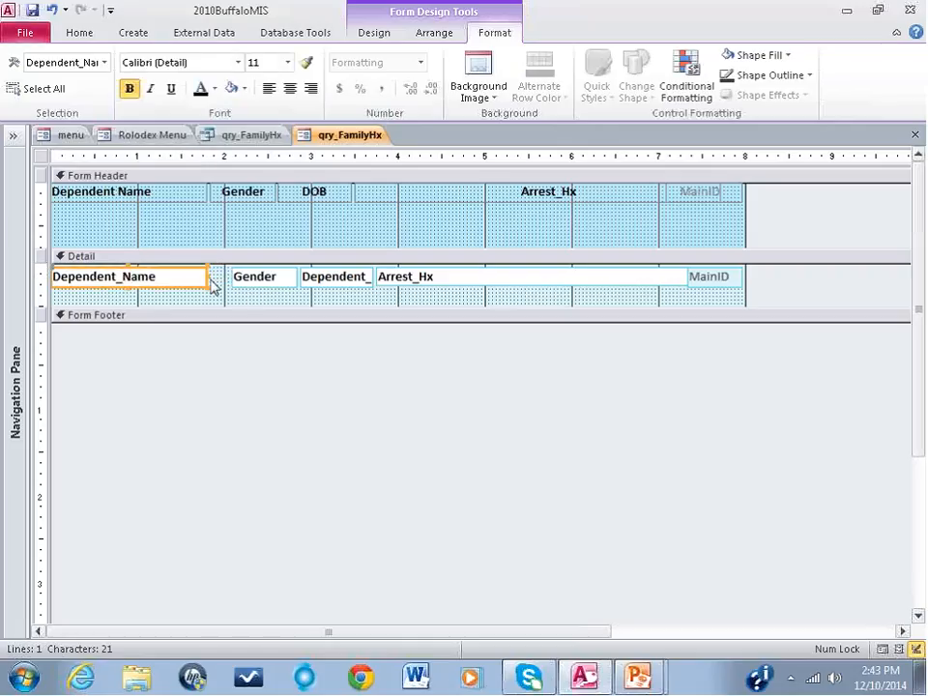
{"action": "left_click_drag", "start_coordinate": [250, 285], "coordinate": [236, 285]}
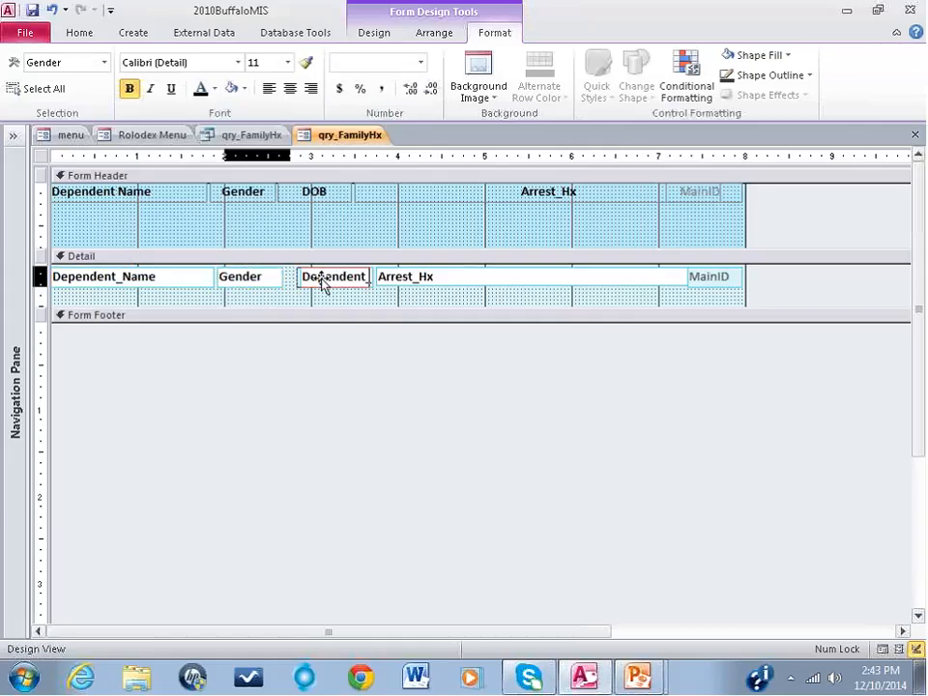
{"action": "left_click_drag", "start_coordinate": [321, 281], "coordinate": [311, 283]}
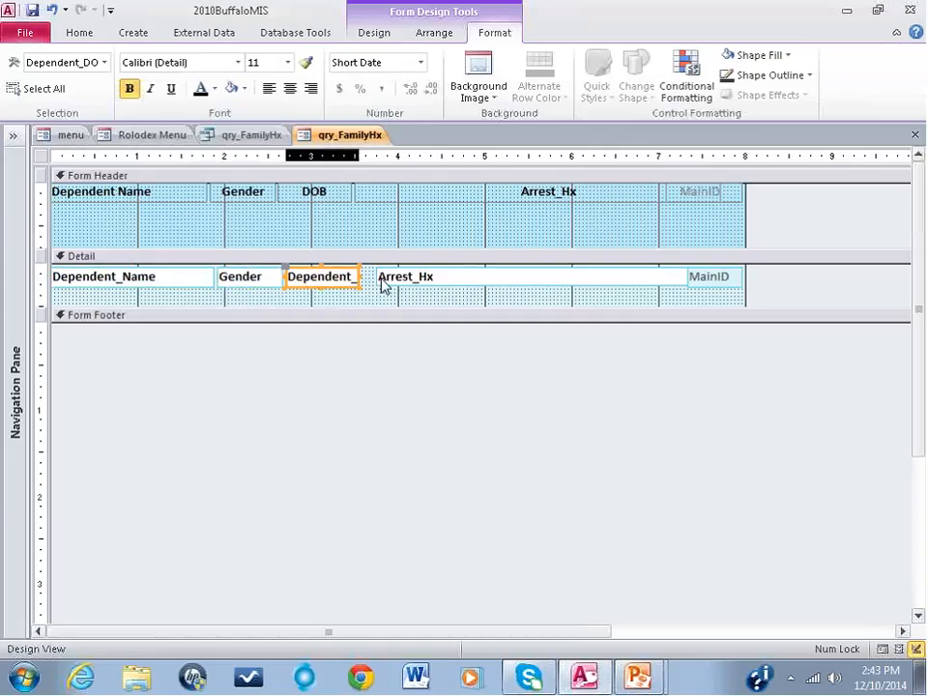
{"action": "left_click_drag", "start_coordinate": [383, 285], "coordinate": [361, 273]}
Step: Shrink the Form Header section to the height of its labels and preview the result in Form View
{"action": "left_click", "coordinate": [165, 258]}
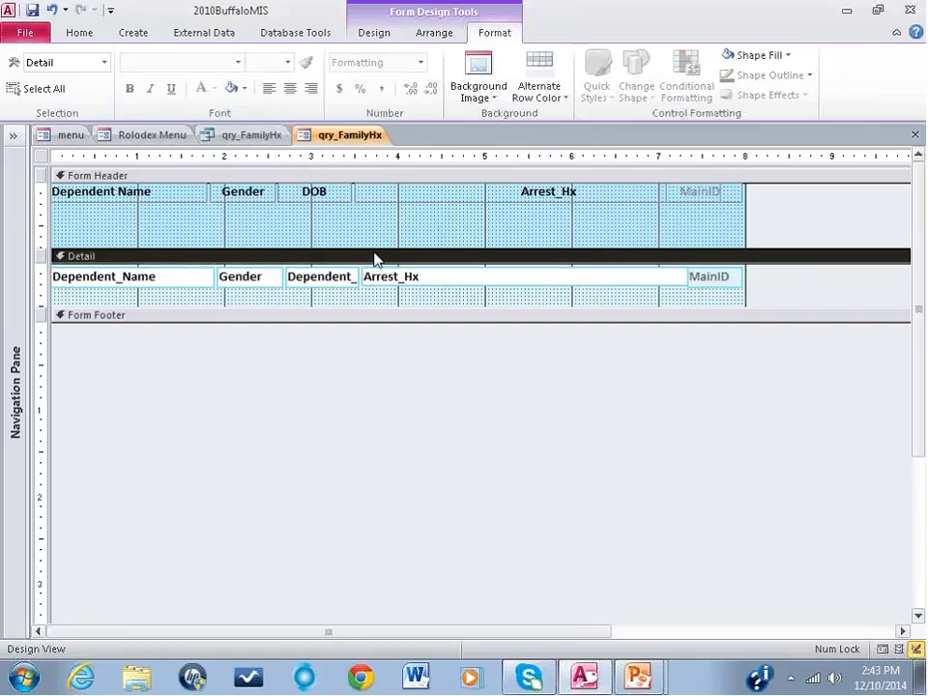
{"action": "left_click_drag", "start_coordinate": [373, 247], "coordinate": [367, 204]}
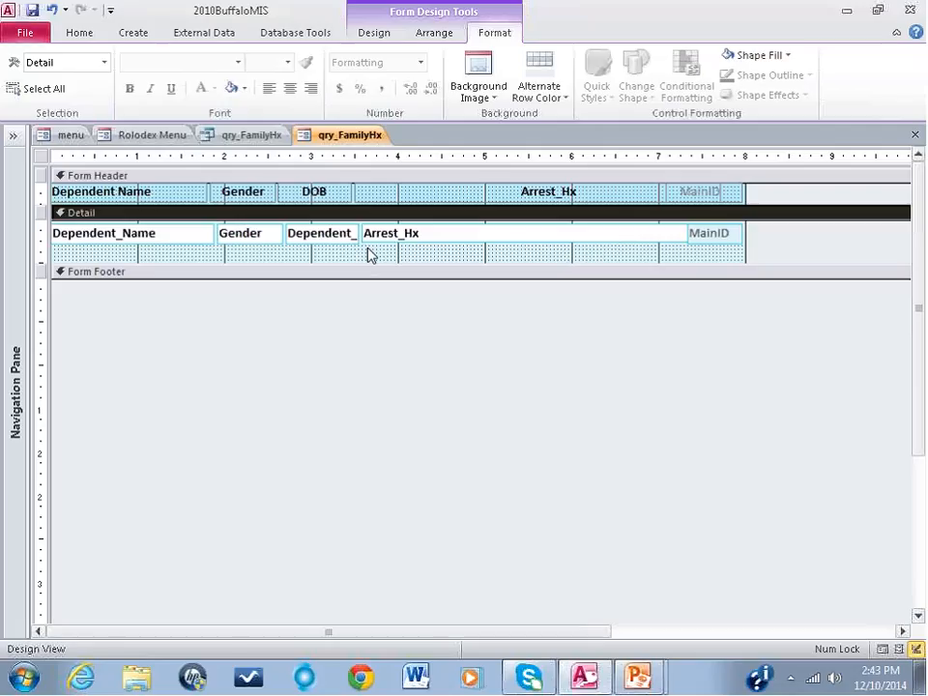
{"action": "left_click", "coordinate": [87, 35]}
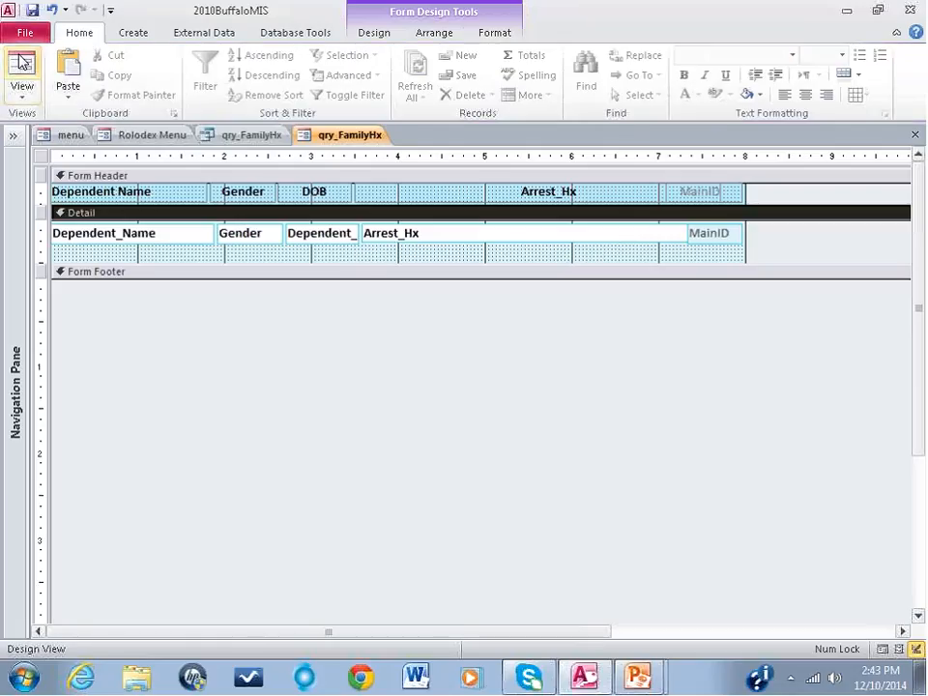
{"action": "left_click", "coordinate": [35, 77]}
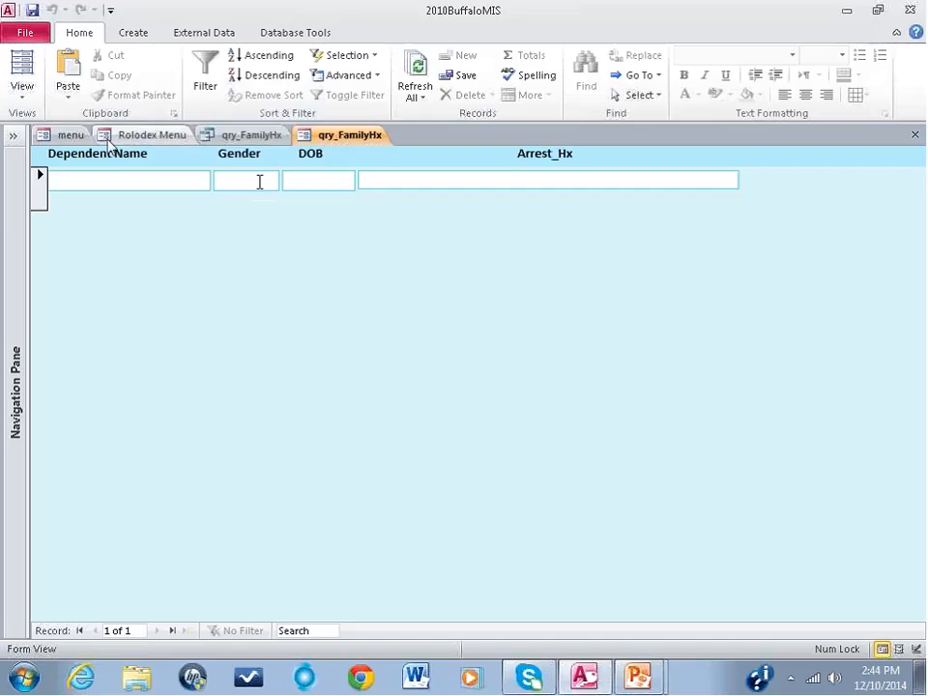
Step: Return to Design View and extend the Detail section to about 2 inches in height
{"action": "left_click", "coordinate": [22, 97]}
{"action": "left_click", "coordinate": [67, 206]}
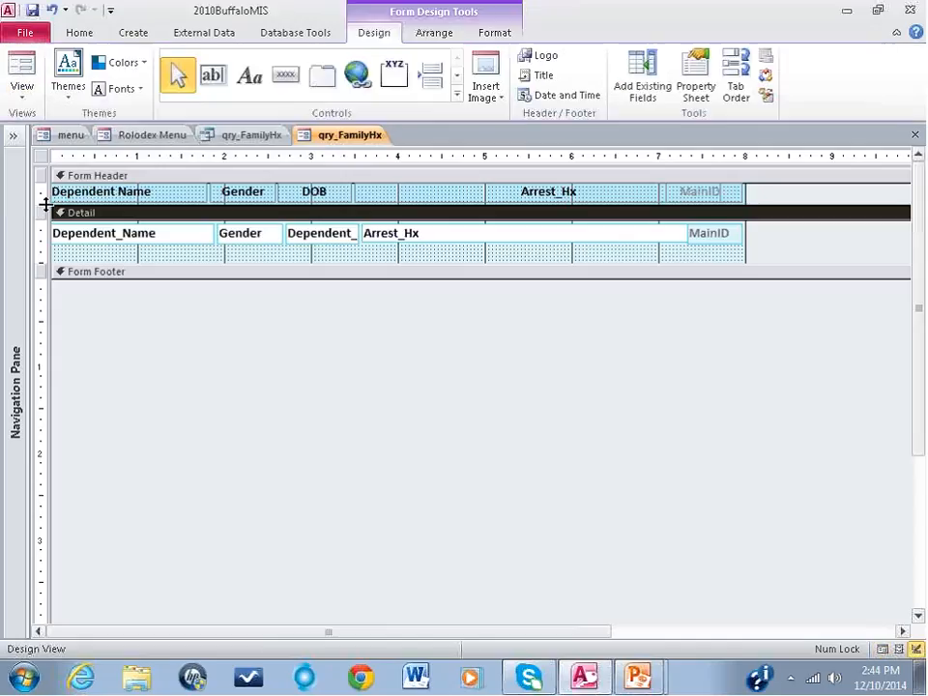
{"action": "left_click_drag", "start_coordinate": [263, 263], "coordinate": [257, 400]}
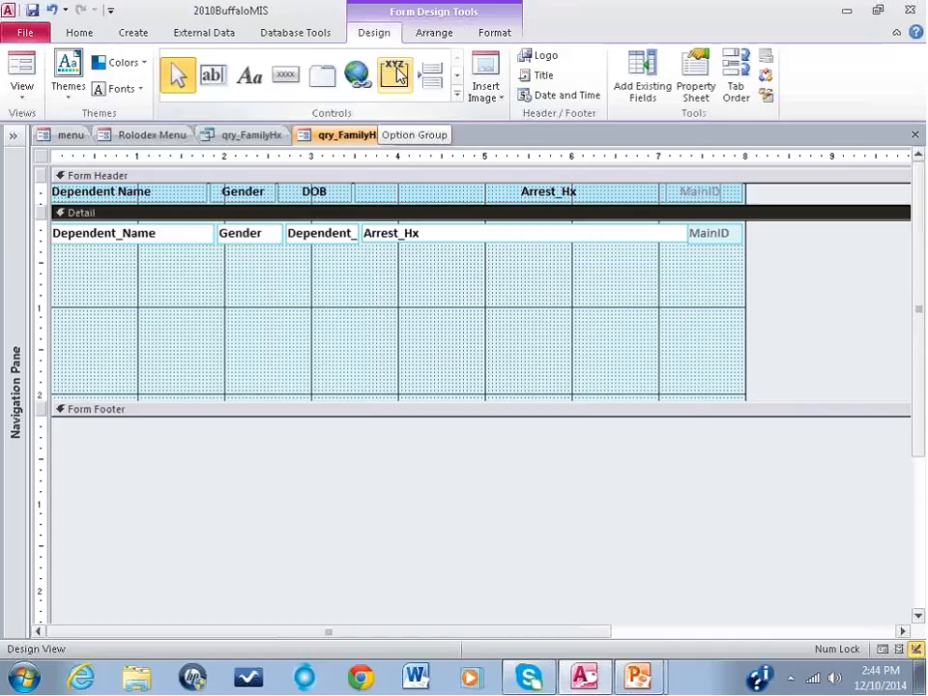
Step: Draw an option group about 1 inch square below the Gender text box, with the option labels M and F
{"action": "left_click", "coordinate": [399, 77]}
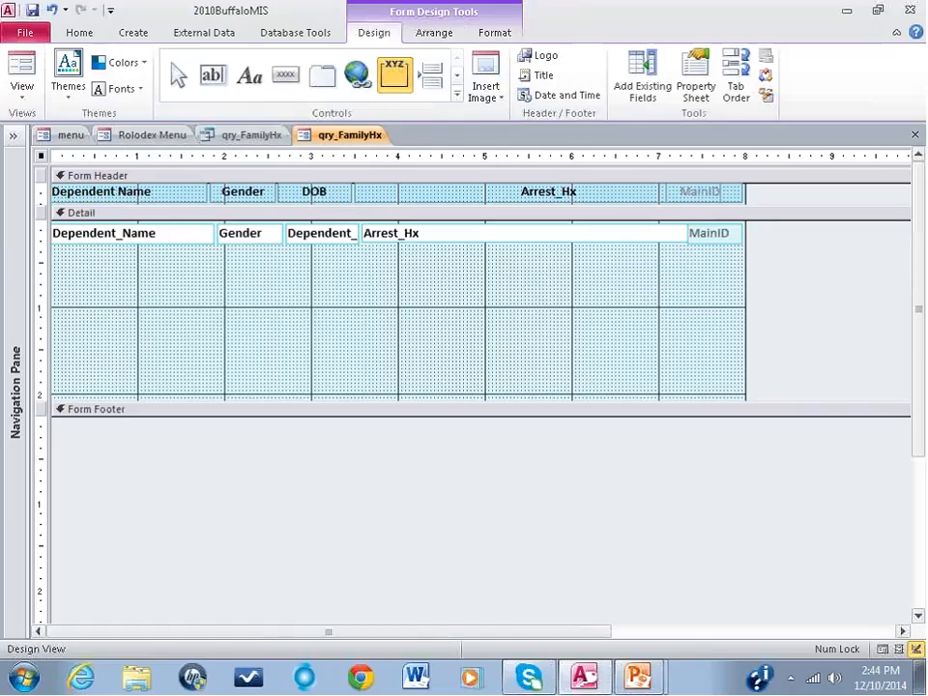
{"action": "left_click_drag", "start_coordinate": [224, 249], "coordinate": [310, 344]}
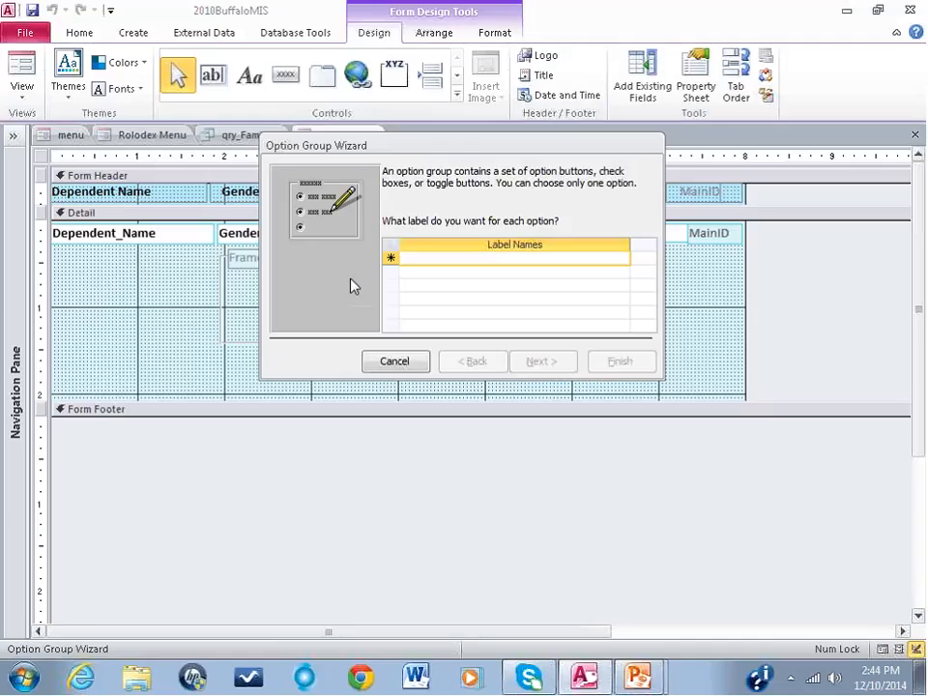
{"action": "type", "text": "M"}
{"action": "key", "text": "Down"}
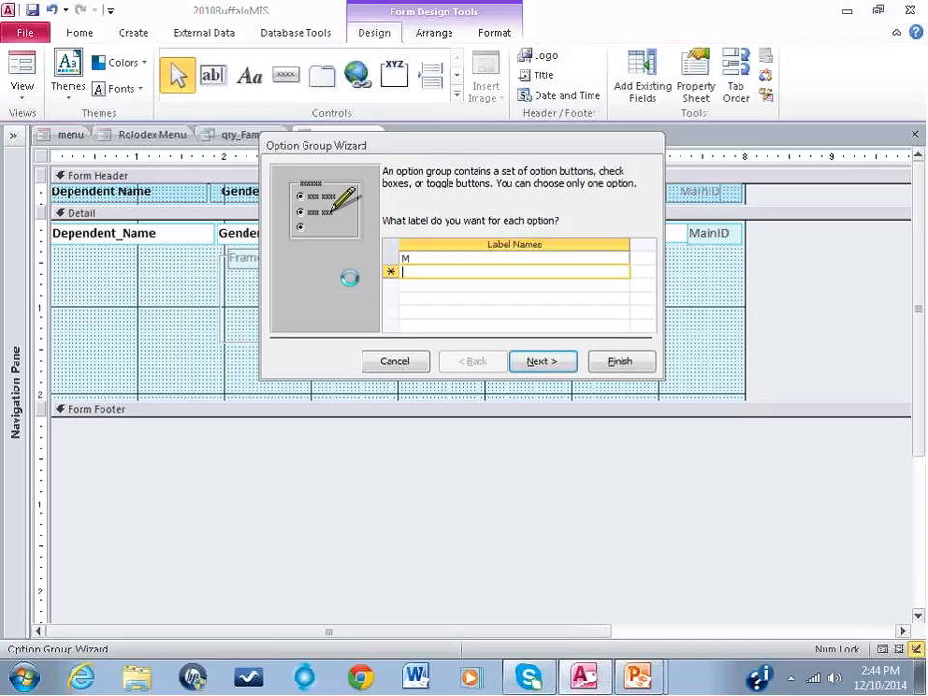
{"action": "type", "text": "F"}
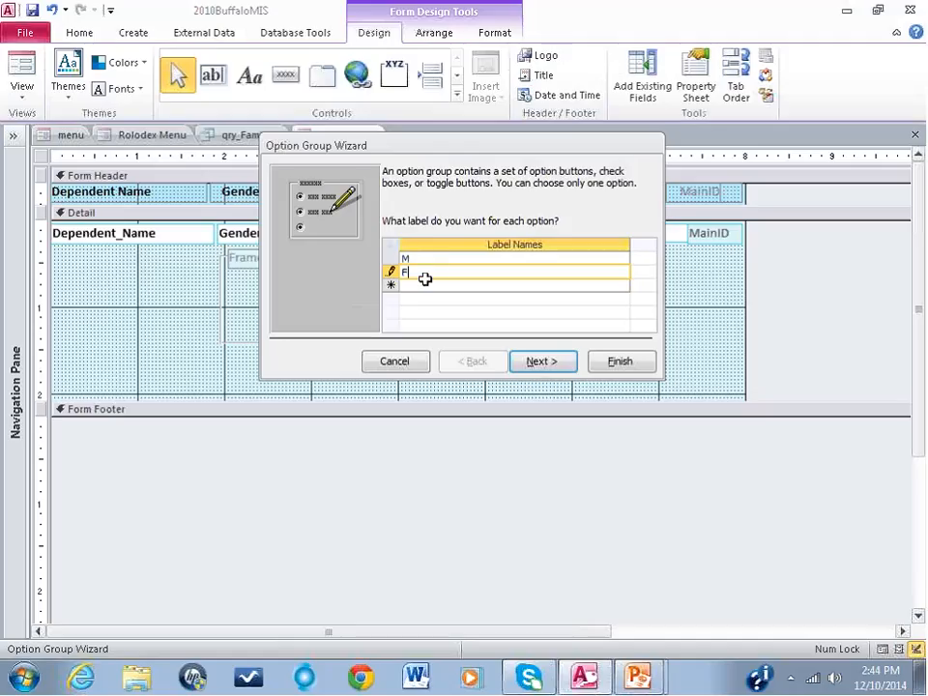
{"action": "left_click", "coordinate": [544, 362]}
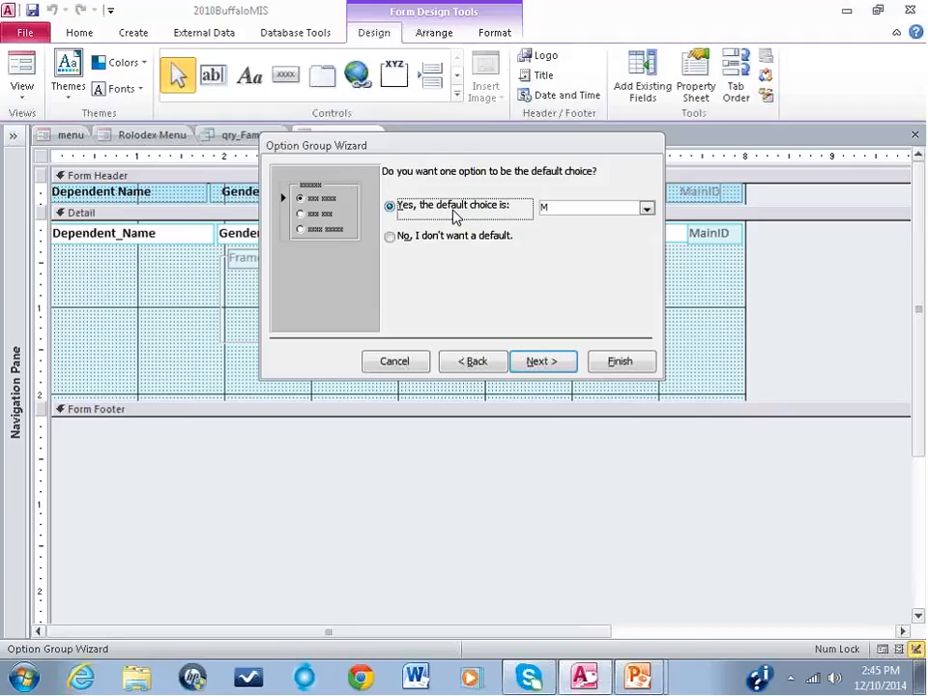
Step: Give the option group no default choice and accept the values 1 for M and 2 for F
{"action": "left_click", "coordinate": [391, 238]}
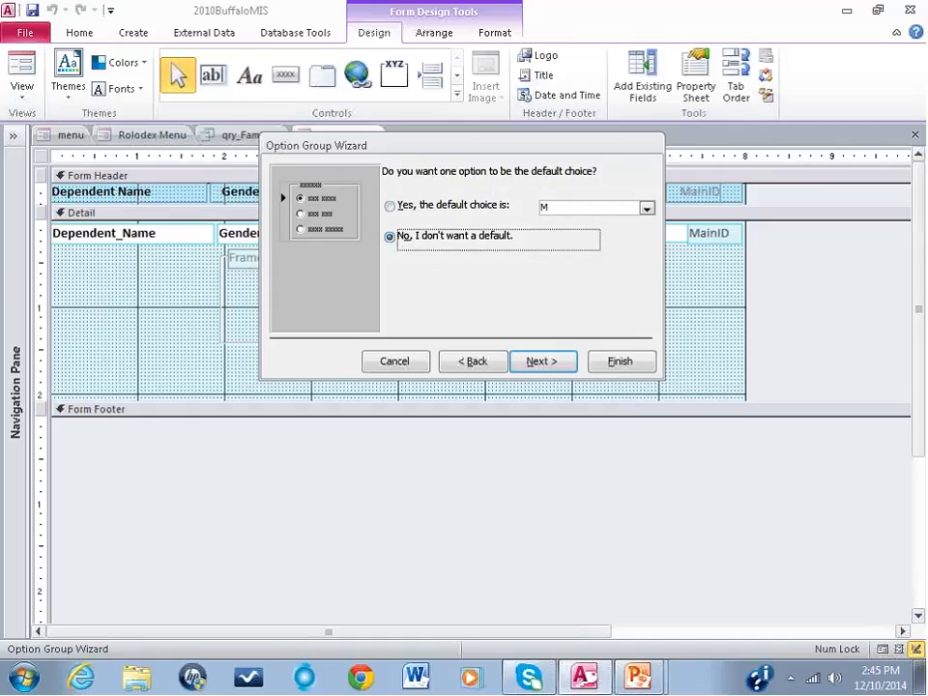
{"action": "left_click", "coordinate": [542, 364]}
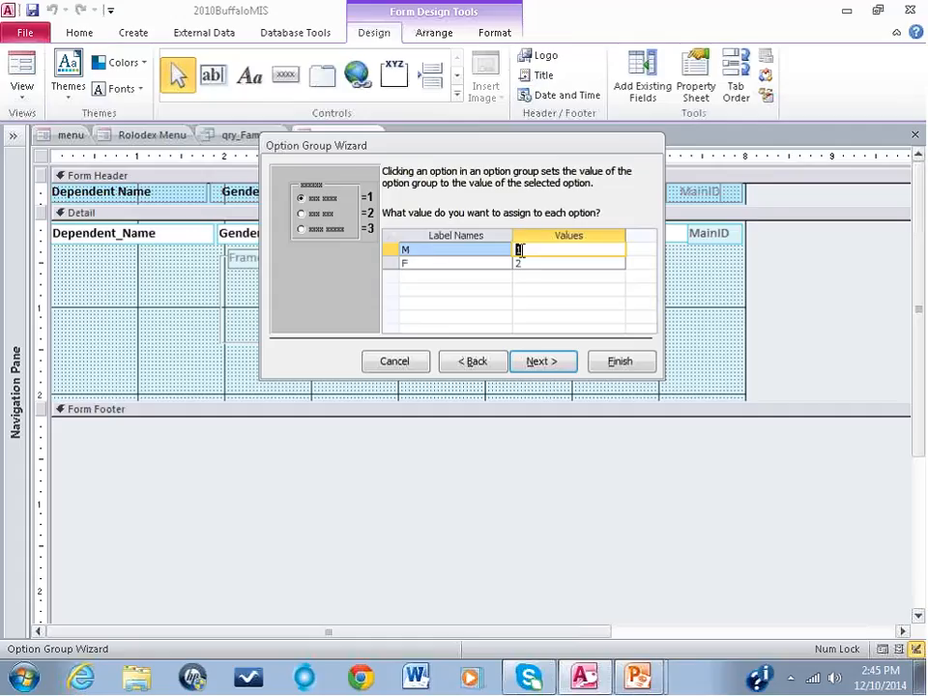
{"action": "left_click", "coordinate": [442, 266]}
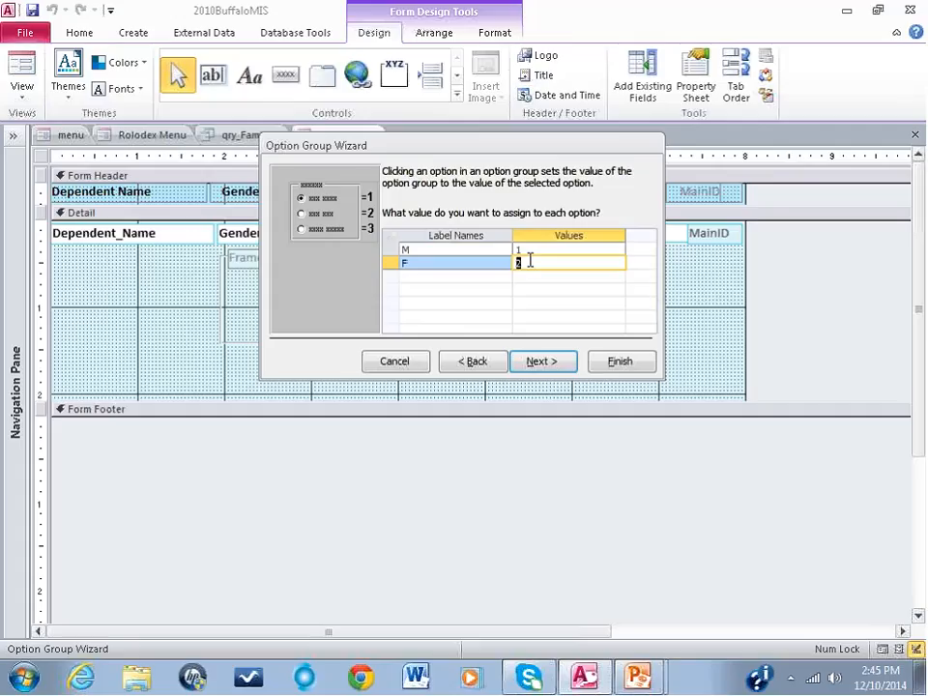
{"action": "left_click", "coordinate": [535, 368]}
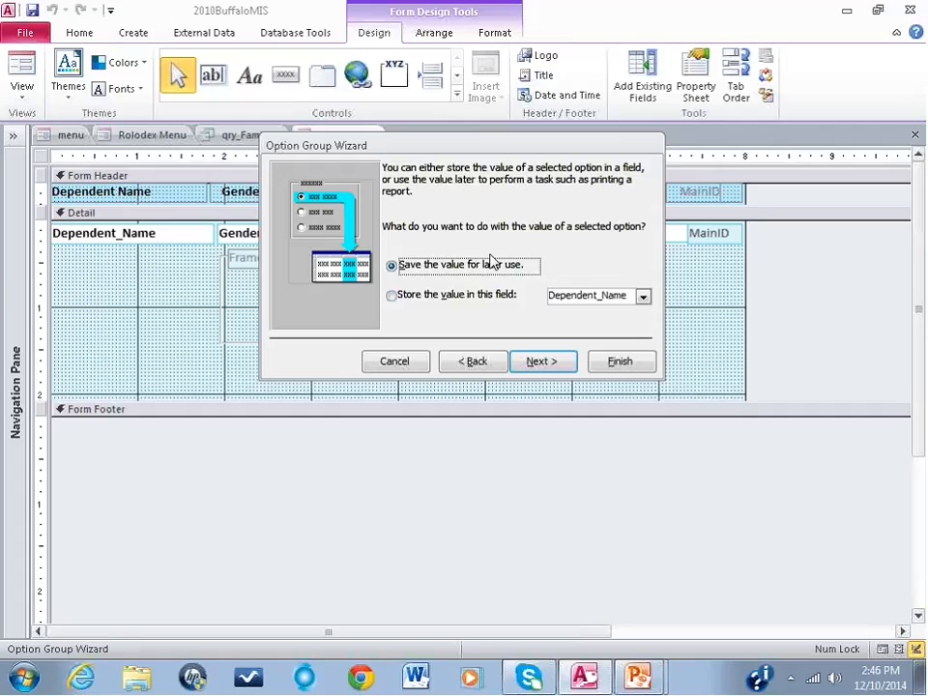
Step: Store the option group's selected value in the Gender field
{"action": "left_click", "coordinate": [391, 295]}
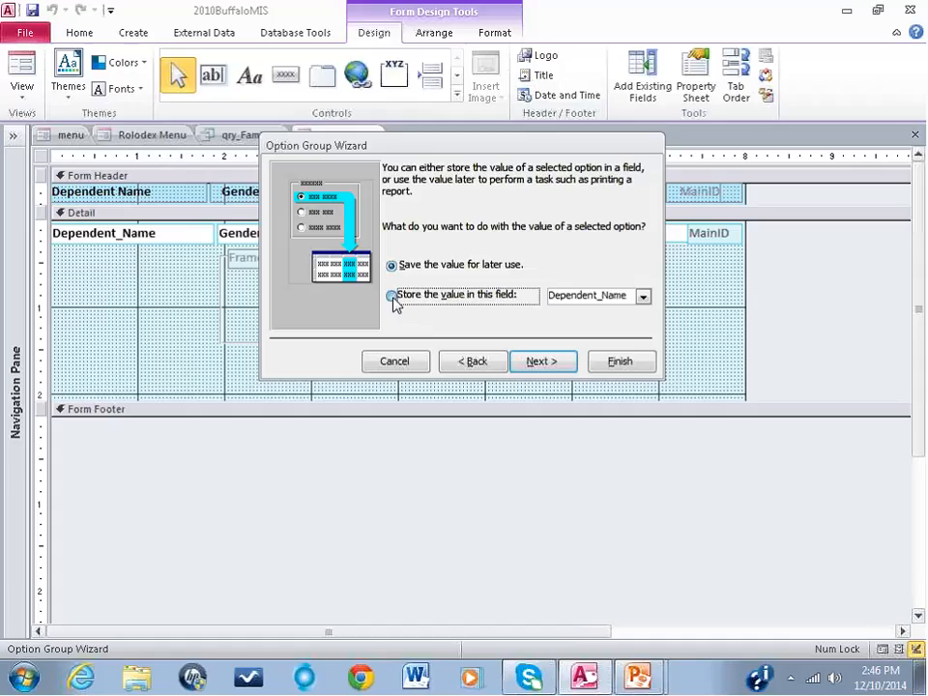
{"action": "left_click", "coordinate": [643, 300]}
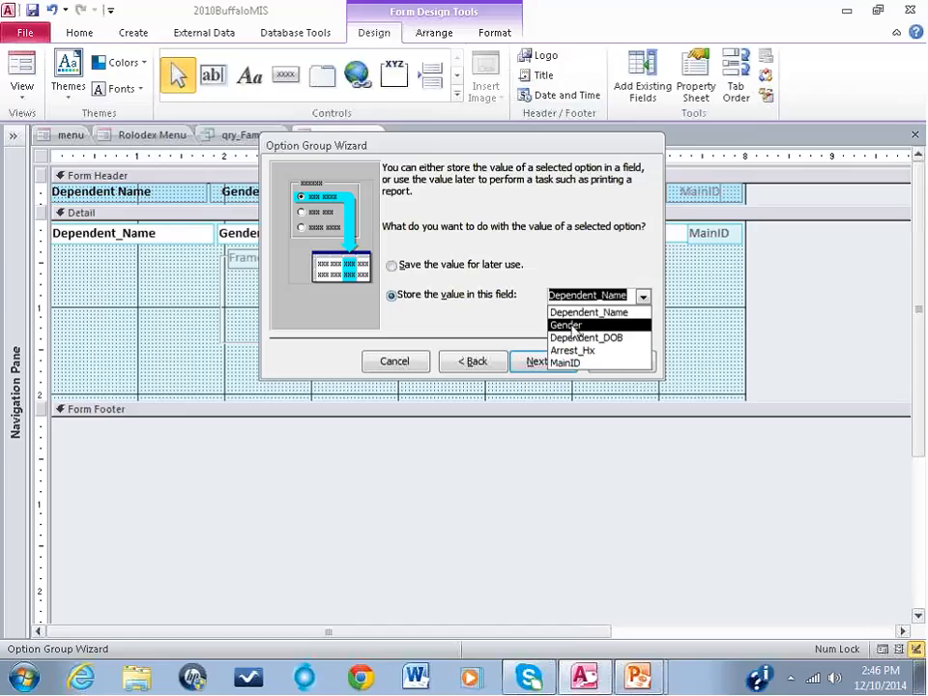
{"action": "left_click", "coordinate": [573, 327]}
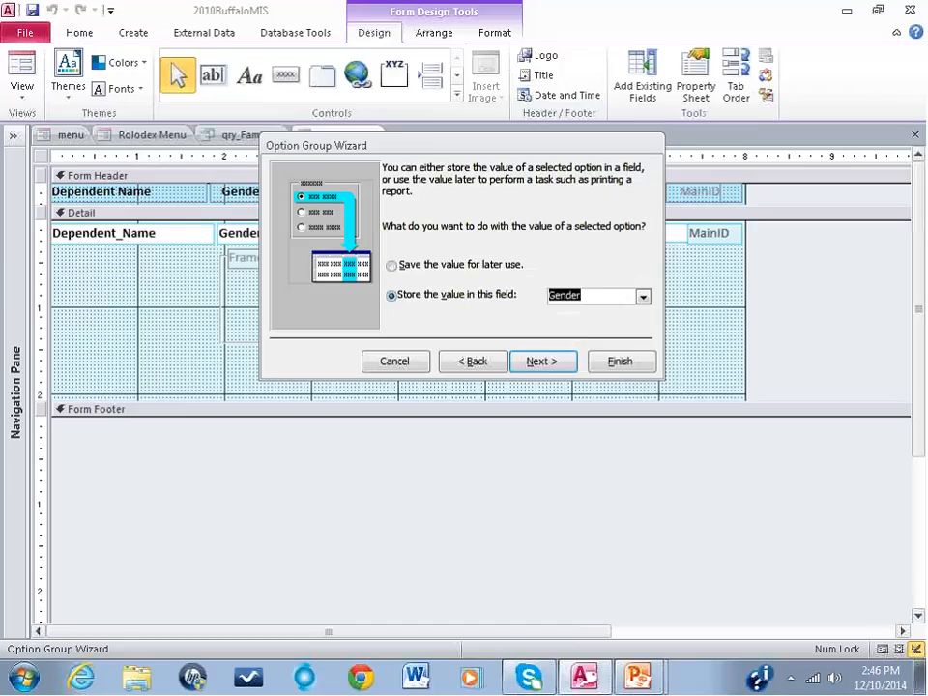
{"action": "left_click", "coordinate": [543, 363]}
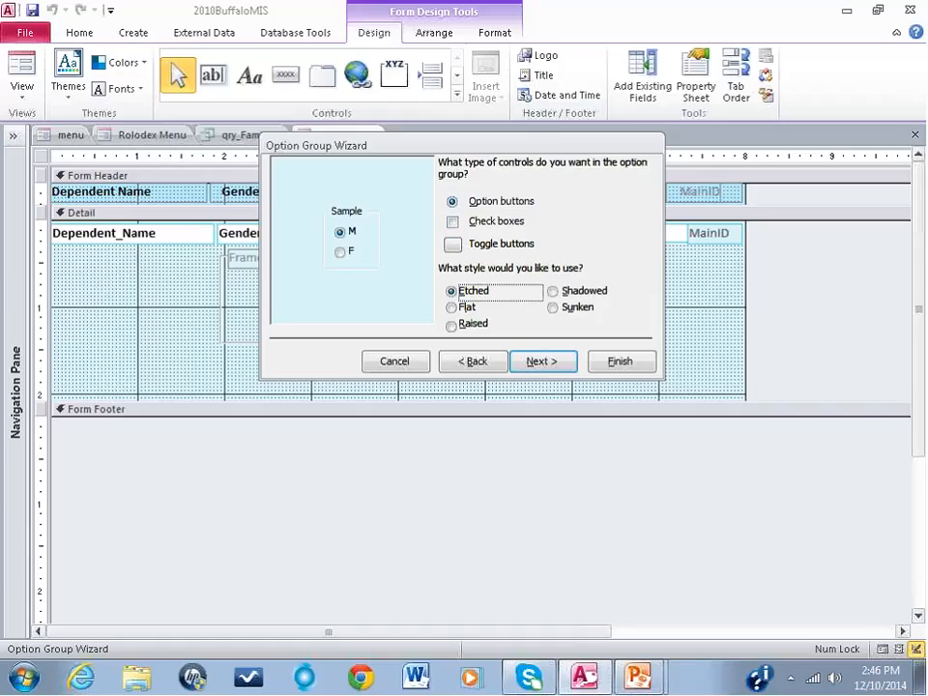
Step: Use flat-style option buttons, caption the option group OptName, and complete the wizard
{"action": "left_click", "coordinate": [455, 309]}
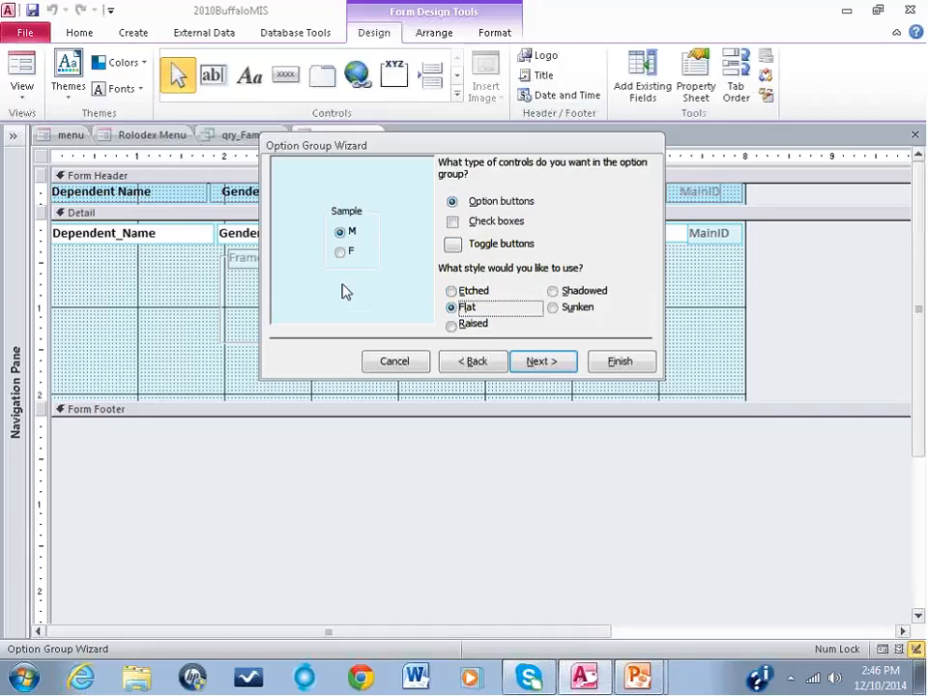
{"action": "left_click", "coordinate": [541, 361]}
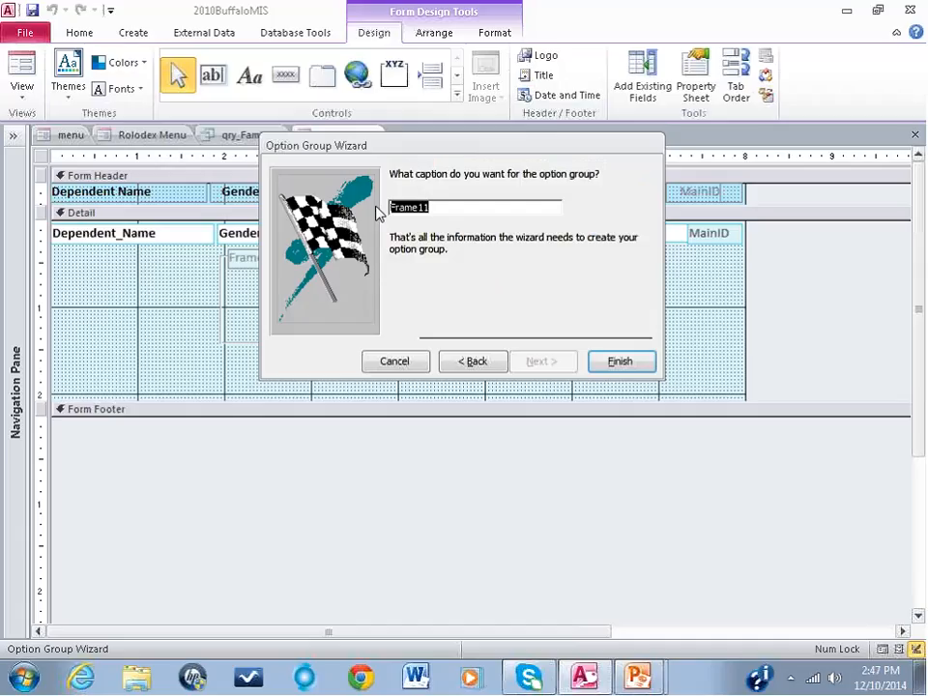
{"action": "type", "text": "Opt"}
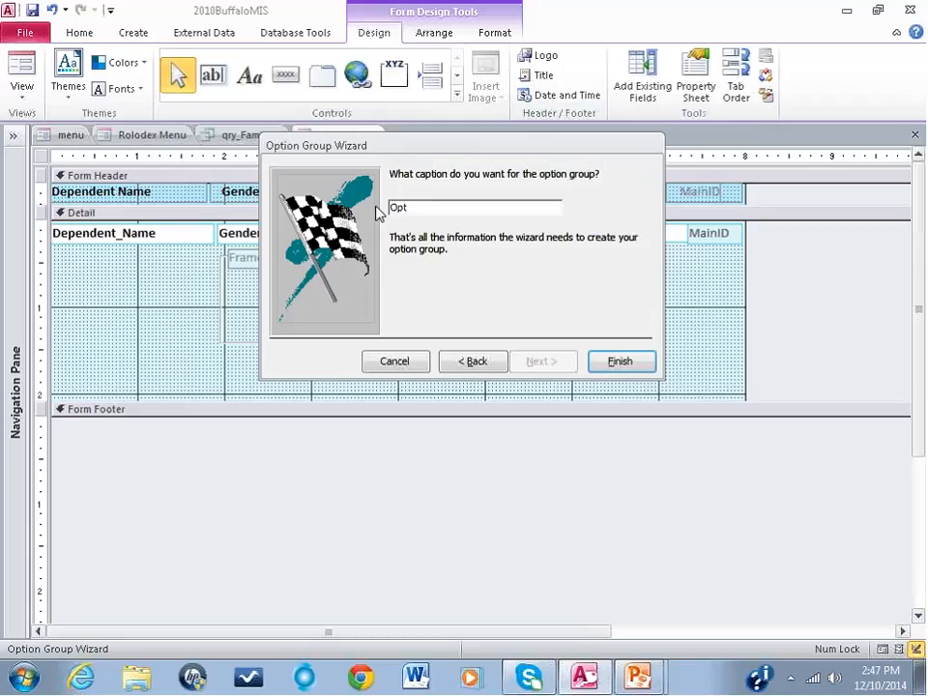
{"action": "type", "text": "Name"}
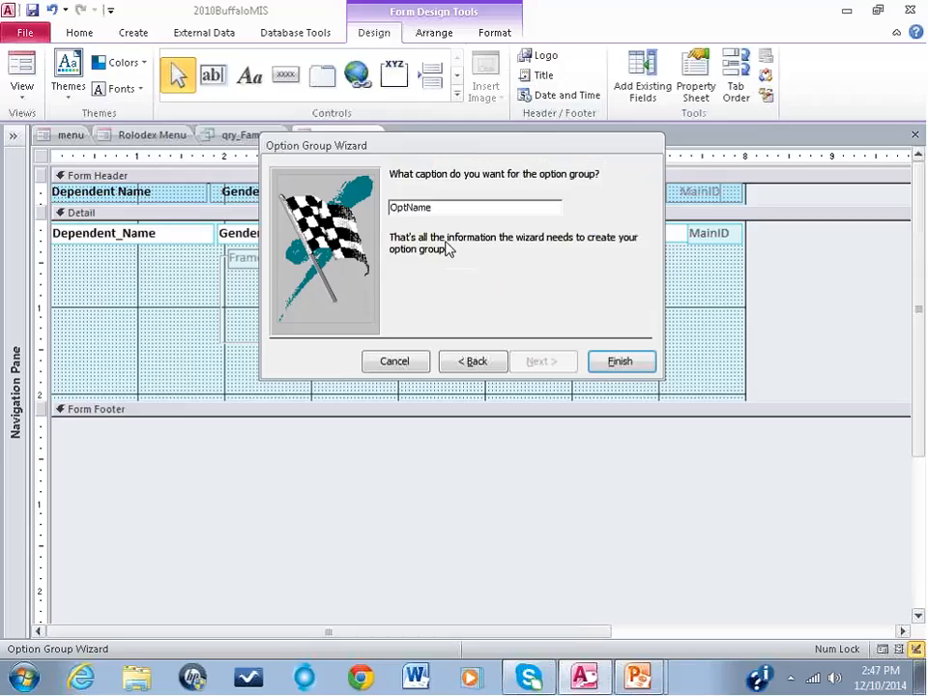
{"action": "left_click", "coordinate": [618, 363]}
Step: Delete the OptName caption label from the new option group
{"action": "left_click", "coordinate": [416, 317]}
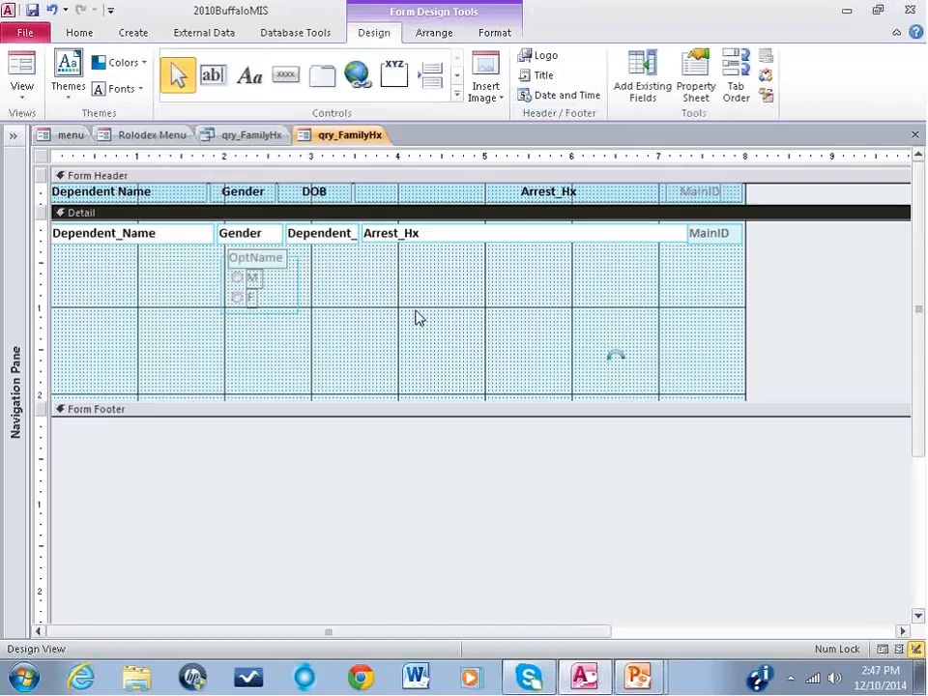
{"action": "left_click", "coordinate": [273, 257]}
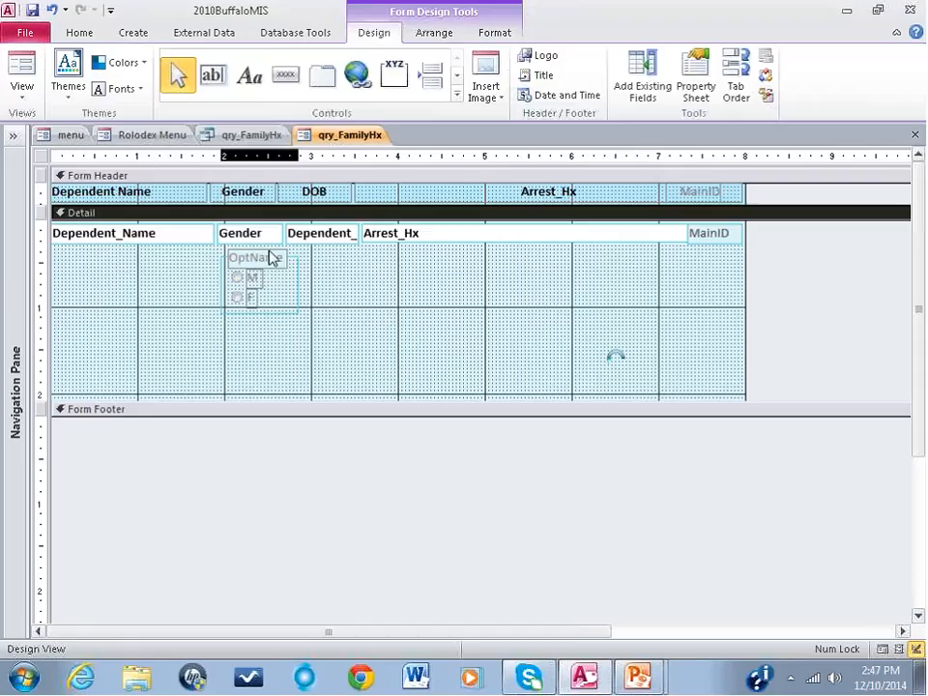
{"action": "left_click", "coordinate": [272, 257]}
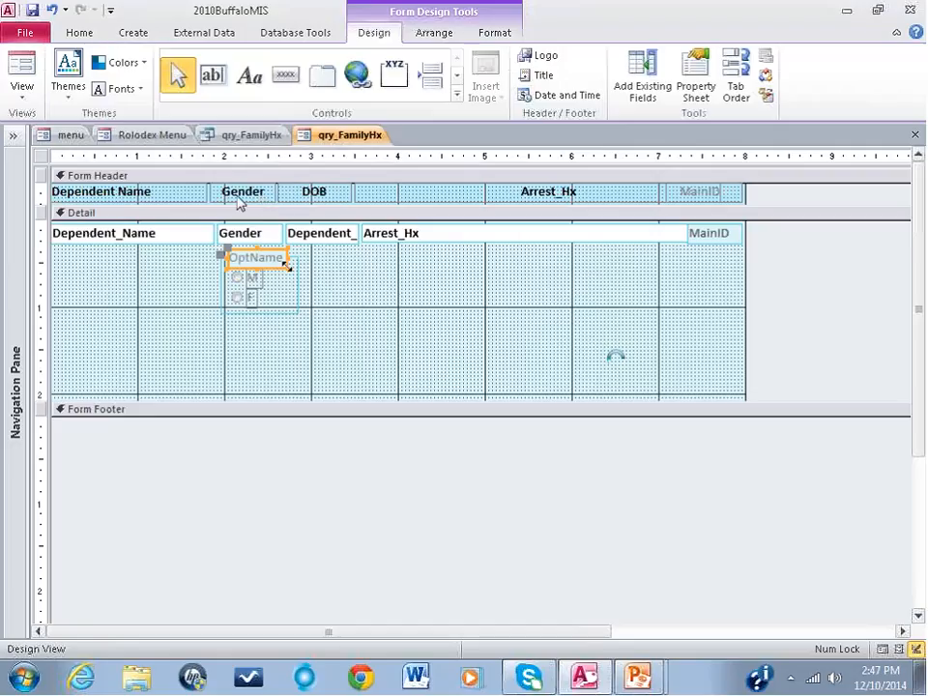
{"action": "key", "text": "Delete"}
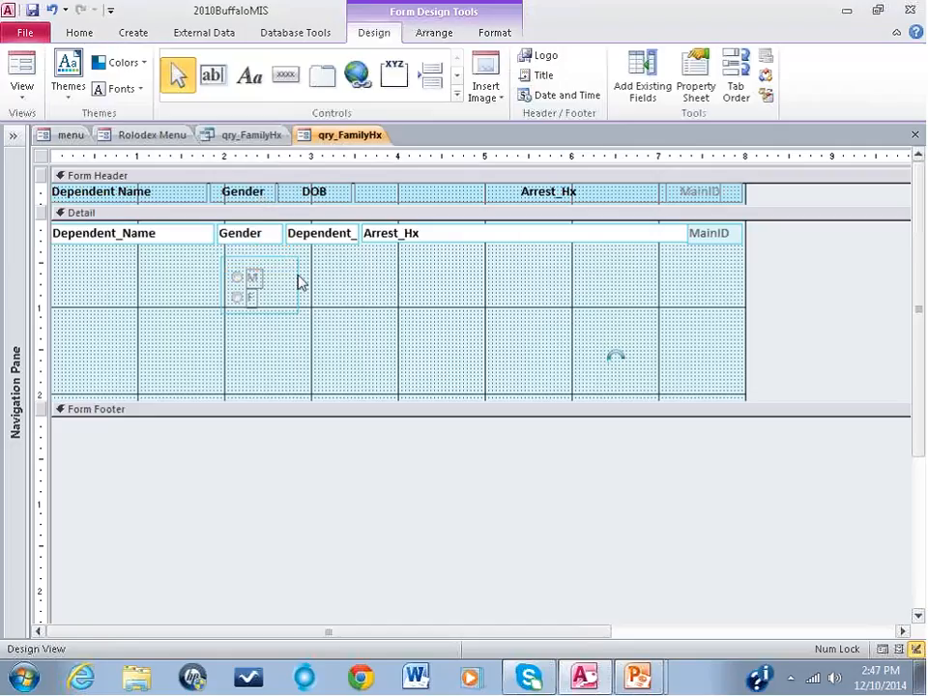
Step: Place the F option beside M on one row and shorten the option group frame to fit that row
{"action": "left_click", "coordinate": [296, 280]}
{"action": "mouse_move", "coordinate": [299, 285]}
{"action": "left_mouse_down"}
{"action": "mouse_move", "coordinate": [311, 277]}
{"action": "mouse_move", "coordinate": [256, 283]}
{"action": "mouse_move", "coordinate": [249, 265]}
{"action": "mouse_move", "coordinate": [252, 301]}
{"action": "mouse_move", "coordinate": [283, 268]}
{"action": "left_mouse_up"}
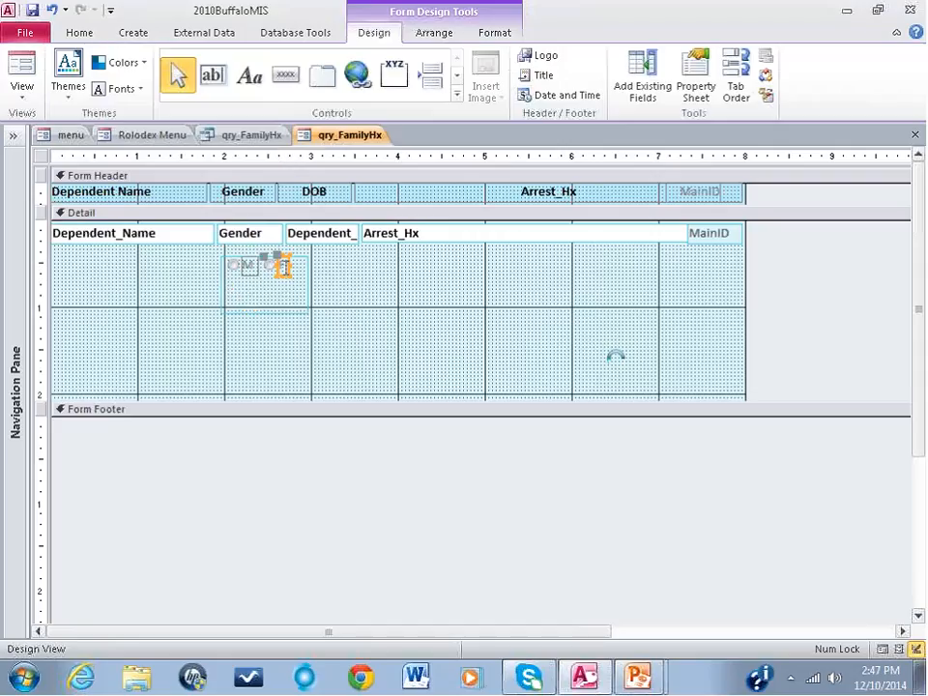
{"action": "left_click", "coordinate": [307, 286]}
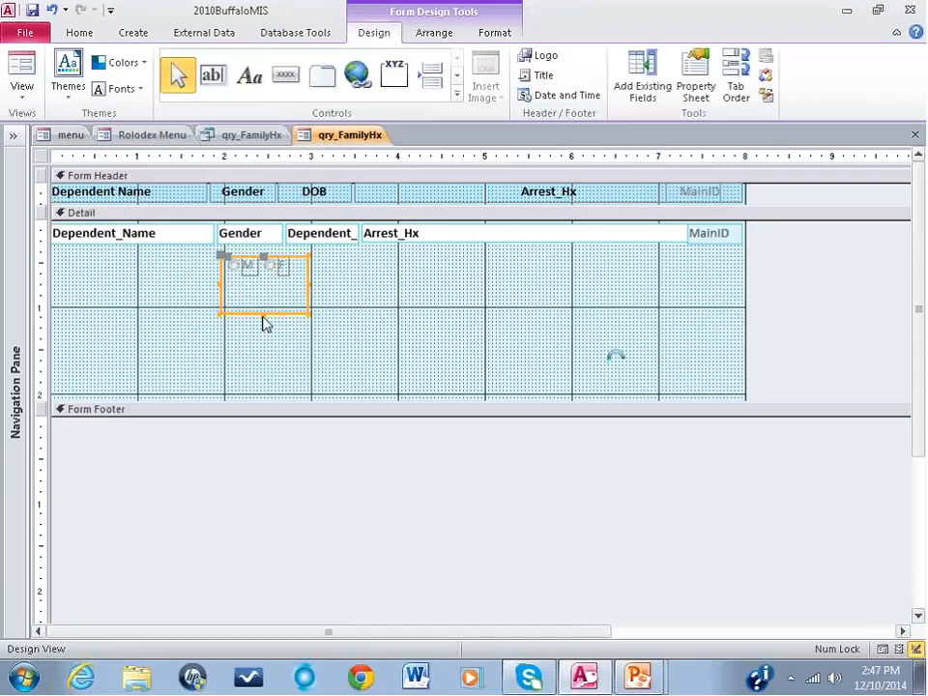
{"action": "left_click_drag", "start_coordinate": [262, 313], "coordinate": [261, 277]}
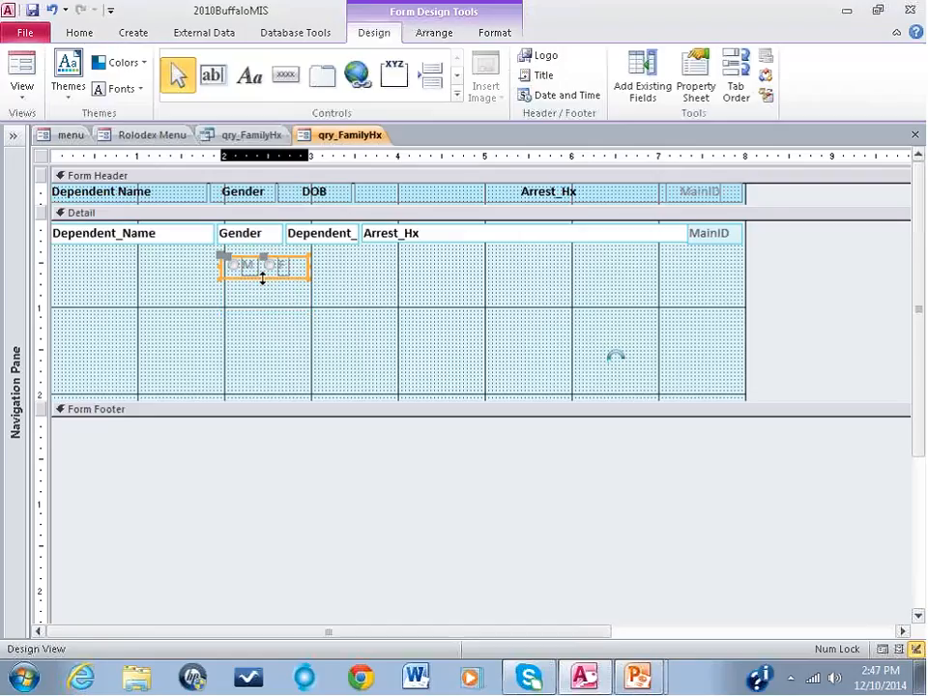
Step: Make the M and F option labels bold
{"action": "left_click", "coordinate": [250, 267]}
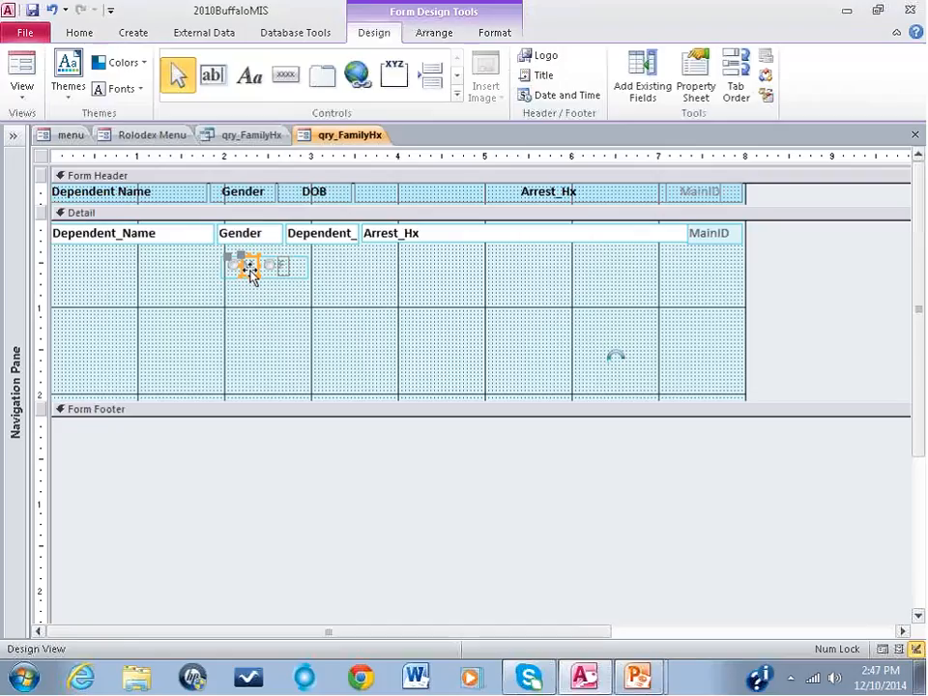
{"action": "left_click", "coordinate": [478, 39]}
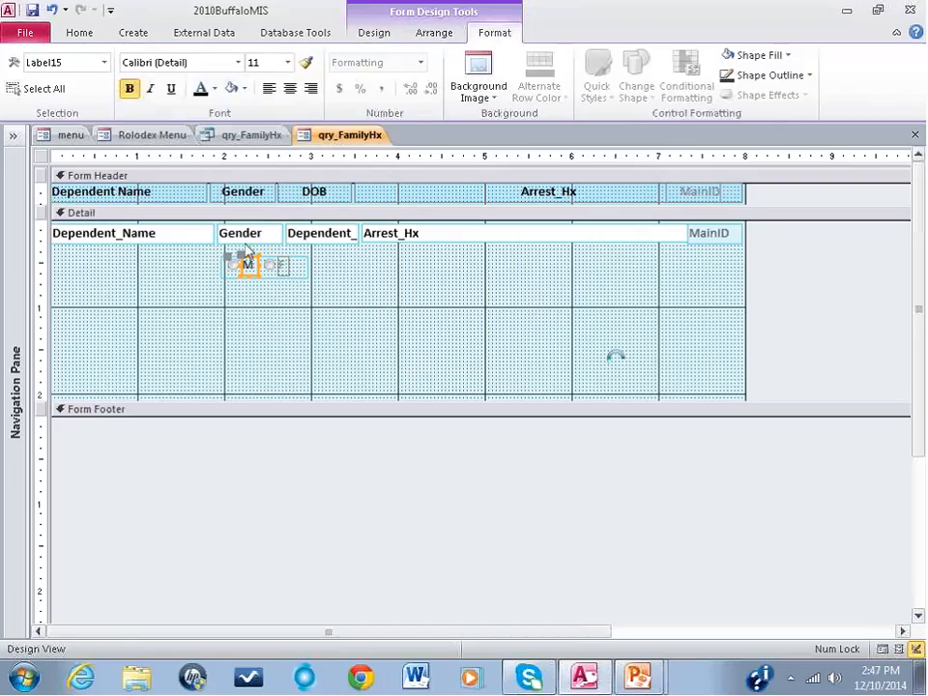
{"action": "left_click", "coordinate": [283, 265]}
{"action": "left_click", "coordinate": [131, 89]}
{"action": "left_click", "coordinate": [348, 302]}
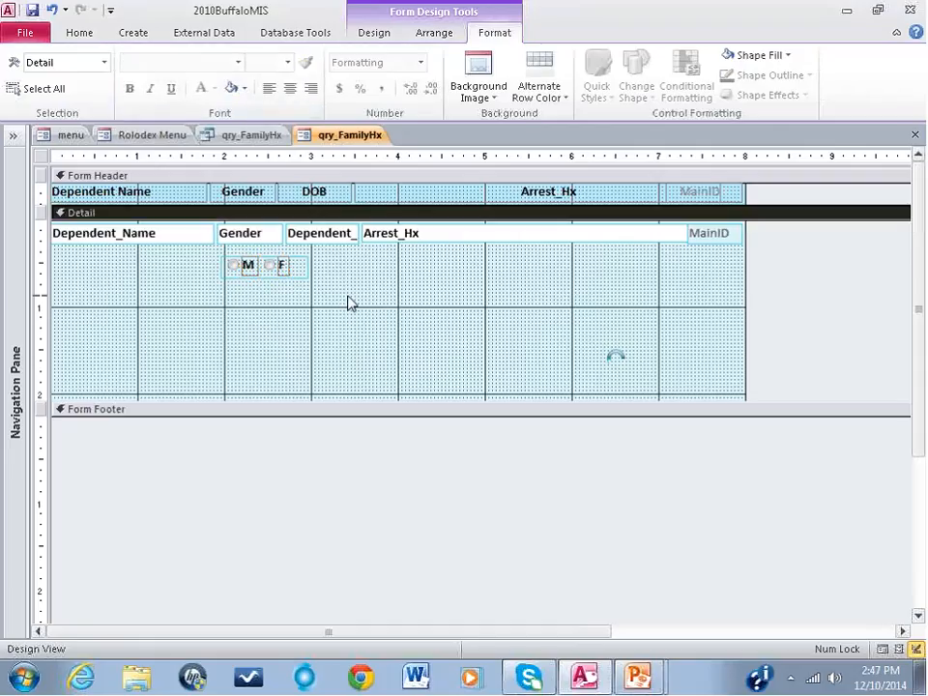
Step: Delete the Gender text box from the Detail section and narrow the option group frame to fit its M and F options
{"action": "left_click", "coordinate": [245, 242]}
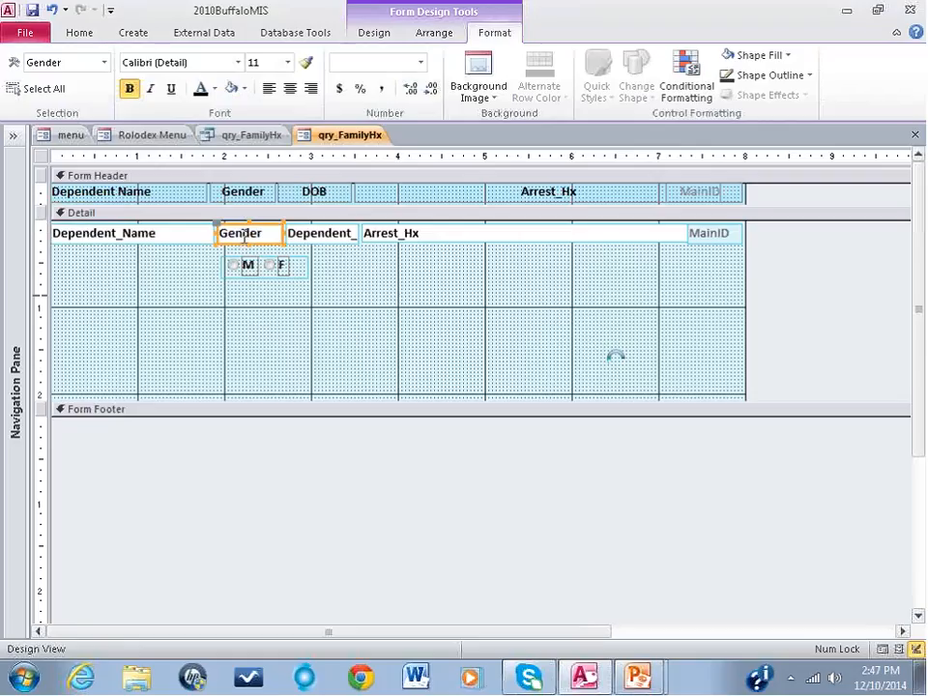
{"action": "key", "text": "Delete"}
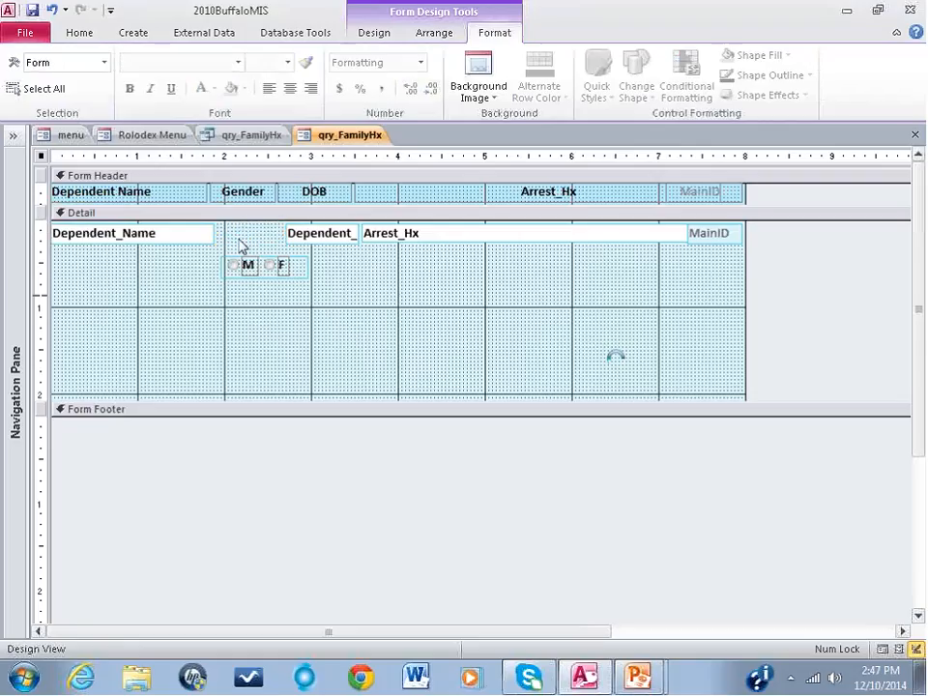
{"action": "left_click_drag", "start_coordinate": [242, 246], "coordinate": [270, 279]}
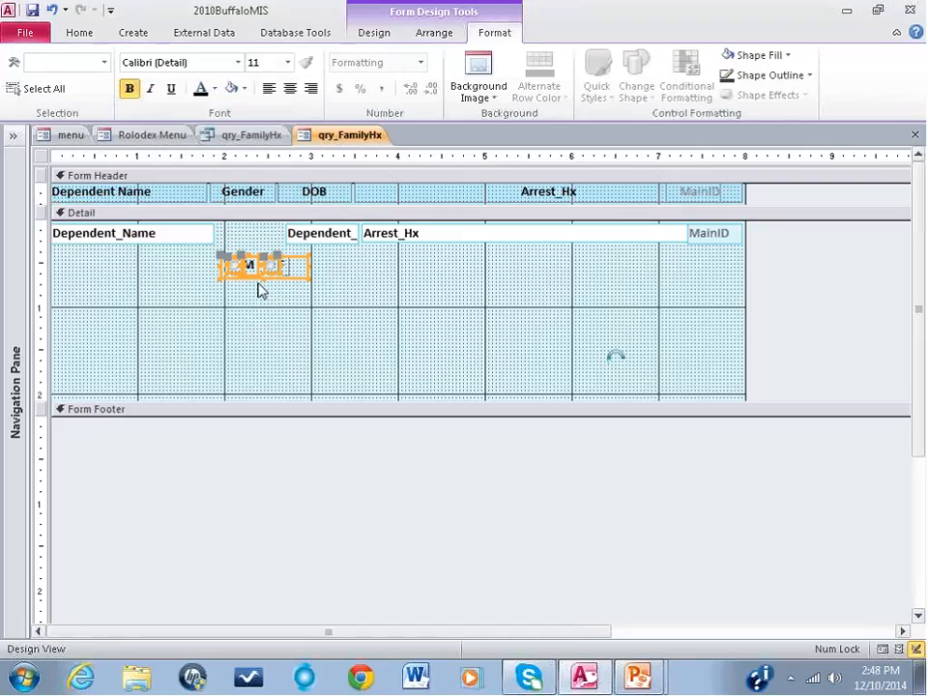
{"action": "left_click", "coordinate": [294, 270]}
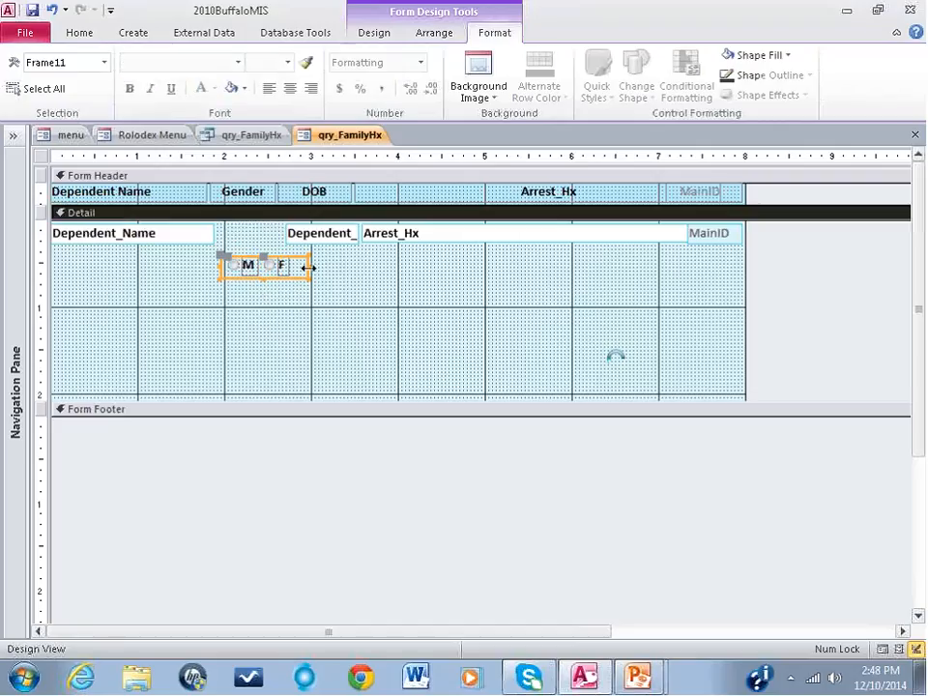
{"action": "left_click_drag", "start_coordinate": [309, 268], "coordinate": [291, 267]}
Step: Move the whole M/F option group up into the gap between Dependent_Name and the dependent's date-of-birth field
{"action": "left_click_drag", "start_coordinate": [310, 294], "coordinate": [217, 256]}
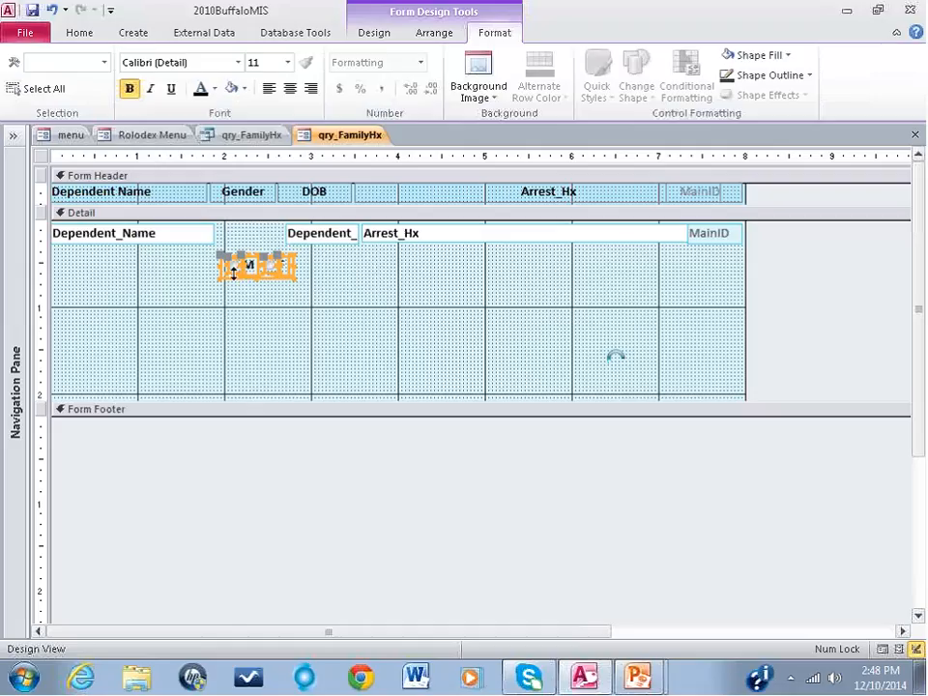
{"action": "left_click", "coordinate": [232, 278]}
{"action": "left_click_drag", "start_coordinate": [232, 278], "coordinate": [230, 248]}
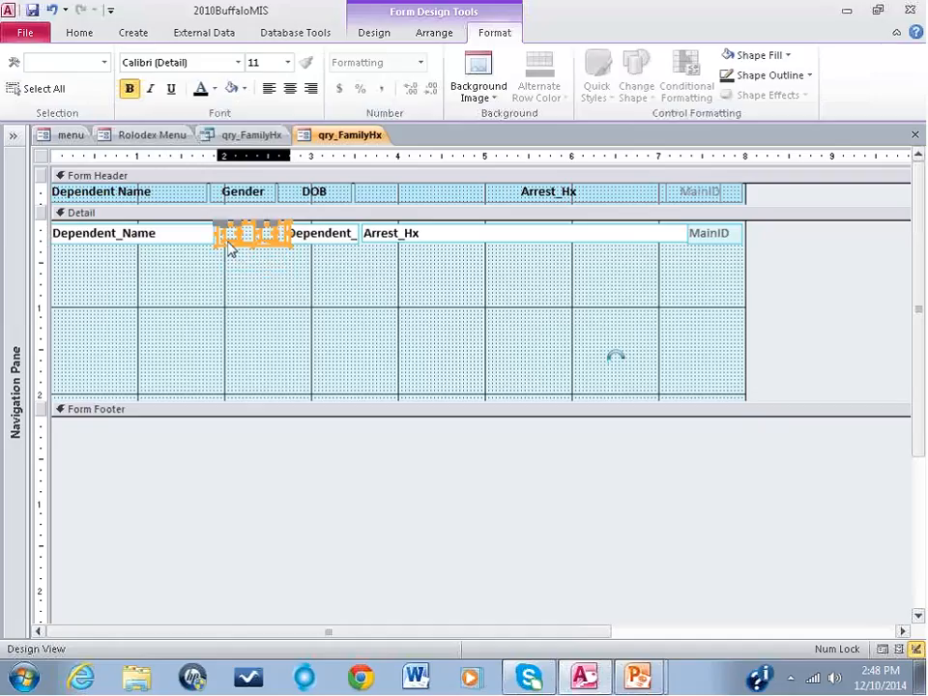
Step: Trim the start of the date-of-birth field and its DOB heading, and widen the Gender heading to match the option group
{"action": "left_click", "coordinate": [305, 243]}
{"action": "left_click", "coordinate": [290, 233]}
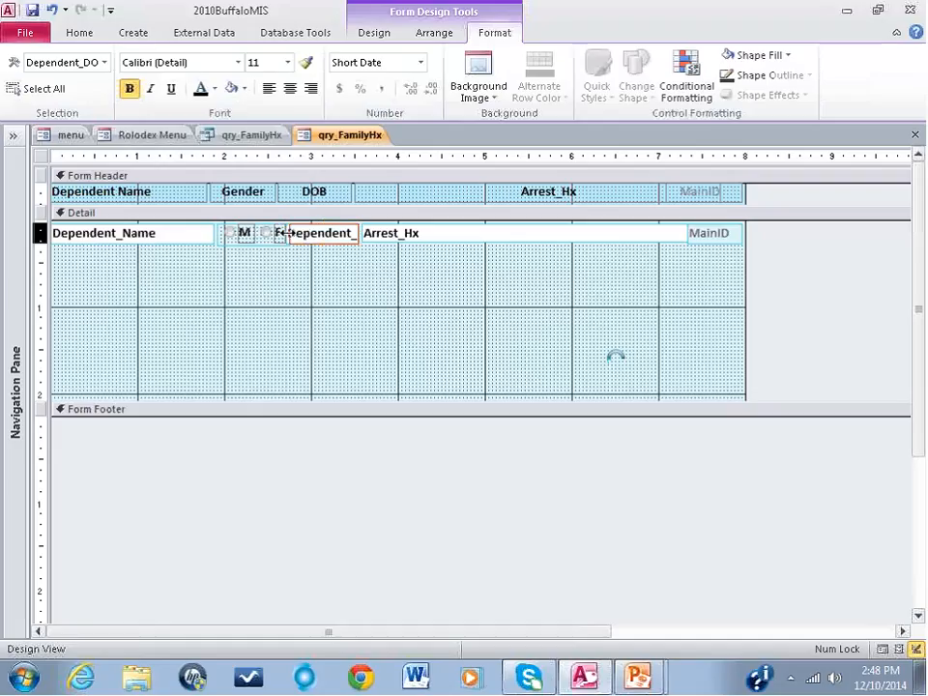
{"action": "left_click", "coordinate": [296, 197]}
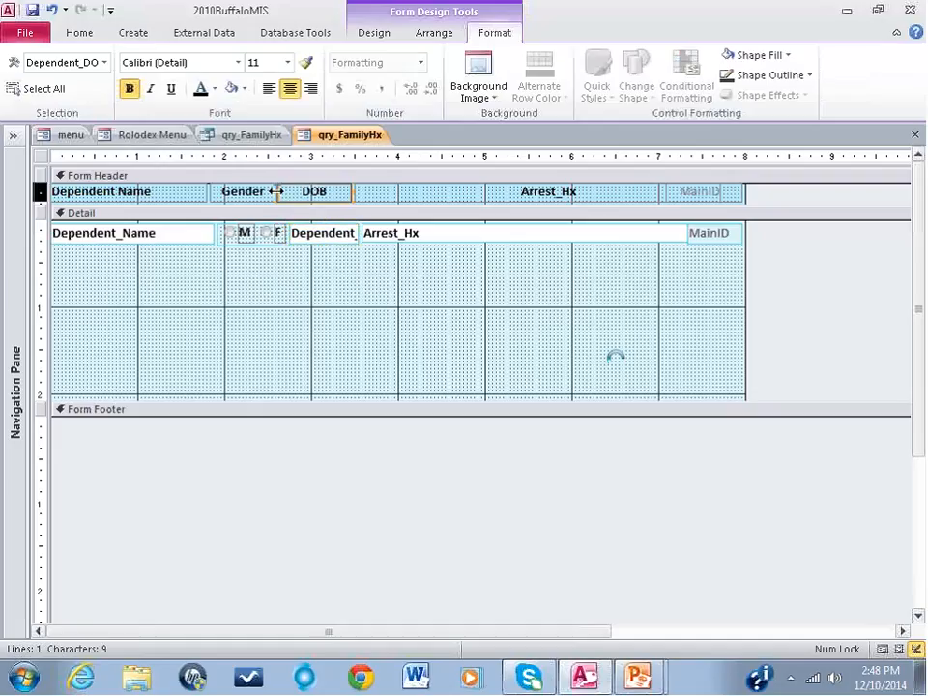
{"action": "left_click_drag", "start_coordinate": [276, 191], "coordinate": [287, 194]}
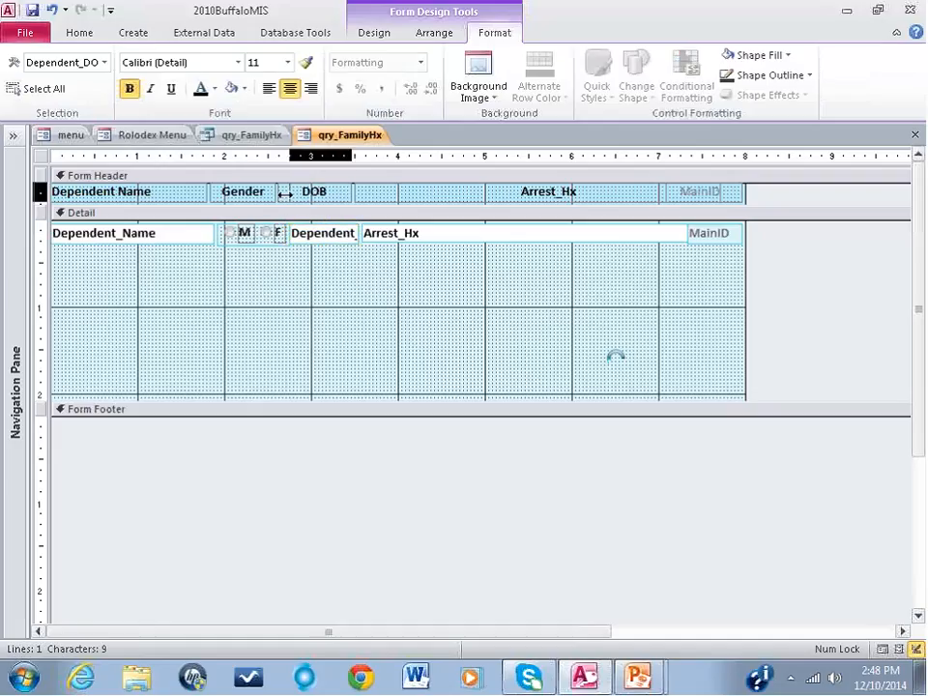
{"action": "left_click", "coordinate": [271, 191]}
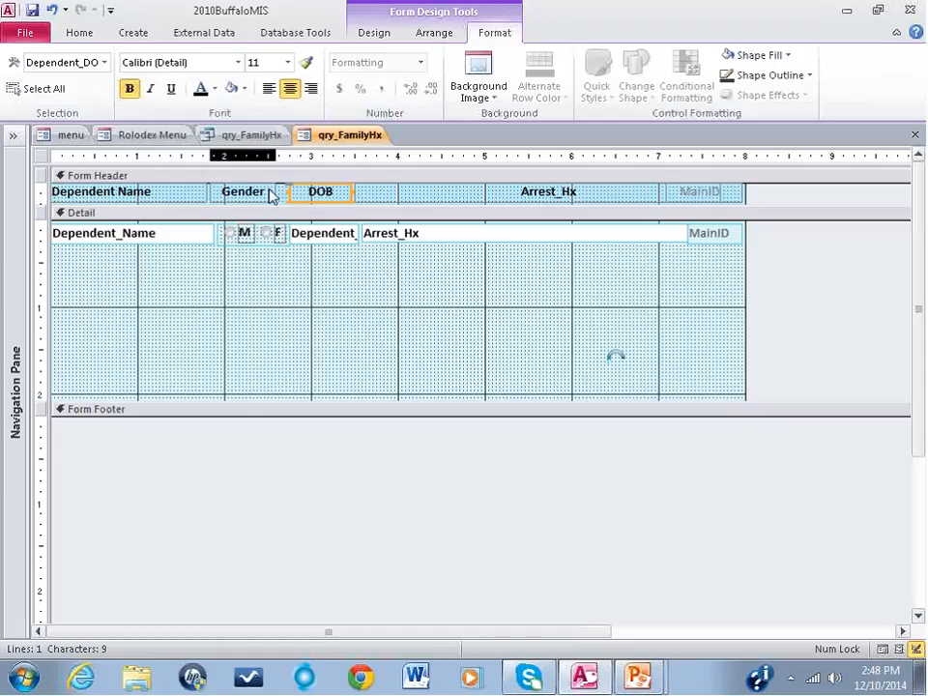
{"action": "left_click_drag", "start_coordinate": [277, 191], "coordinate": [286, 191]}
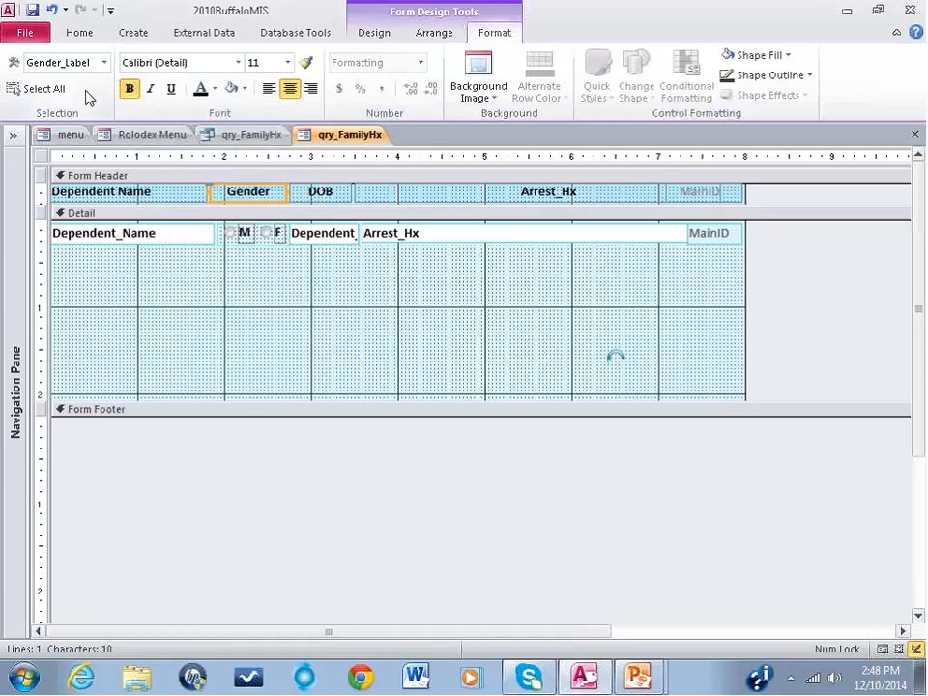
Step: Shrink the Detail section to the height of its single row of fields and display the result in Form View
{"action": "left_click", "coordinate": [303, 399]}
{"action": "left_click_drag", "start_coordinate": [312, 389], "coordinate": [306, 248]}
{"action": "left_click", "coordinate": [79, 32]}
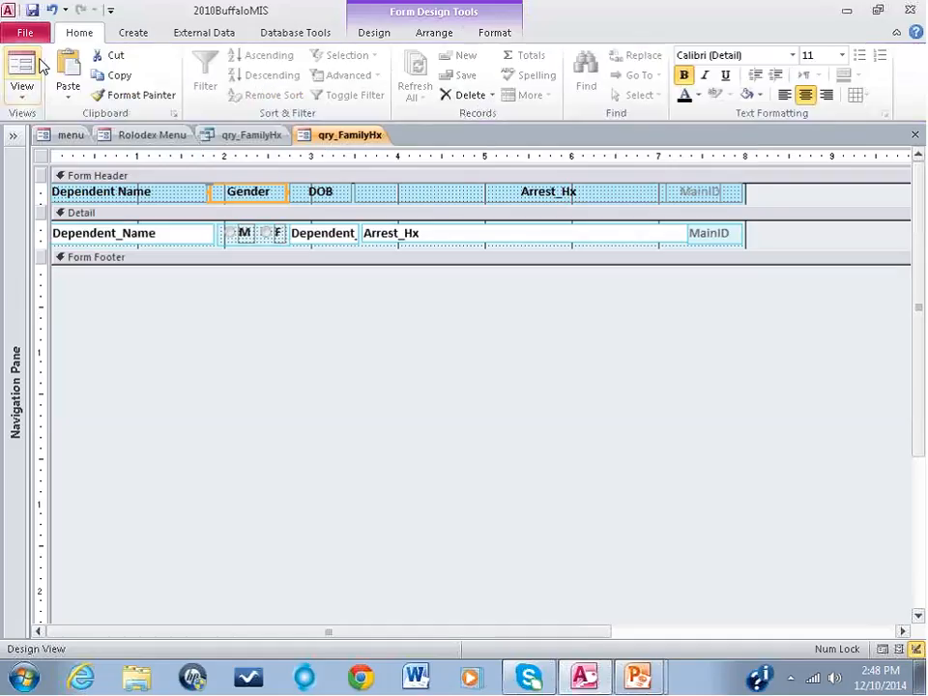
{"action": "left_click", "coordinate": [21, 63]}
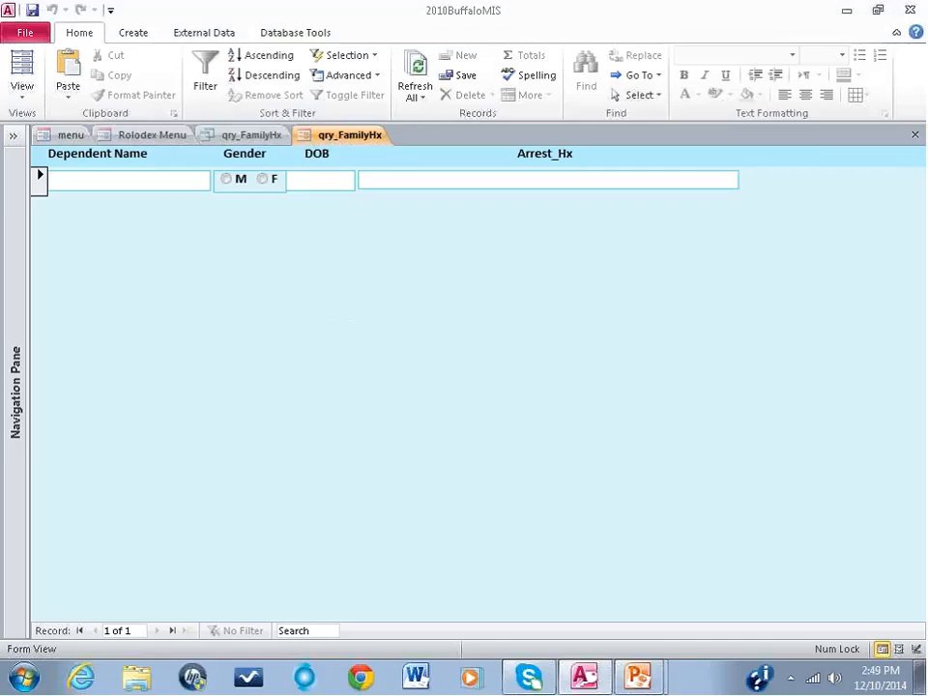
Step: Close the qry_FamilyHx form with its changes saved, and close the qry_FamilyHx query
{"action": "left_click", "coordinate": [914, 134]}
{"action": "left_click", "coordinate": [389, 385]}
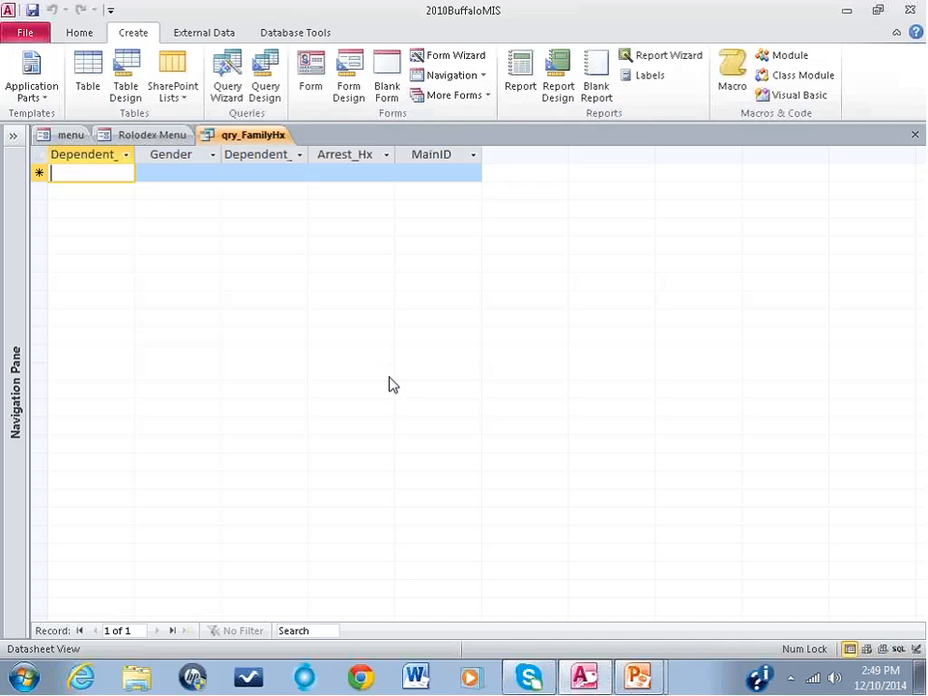
{"action": "left_click", "coordinate": [914, 136]}
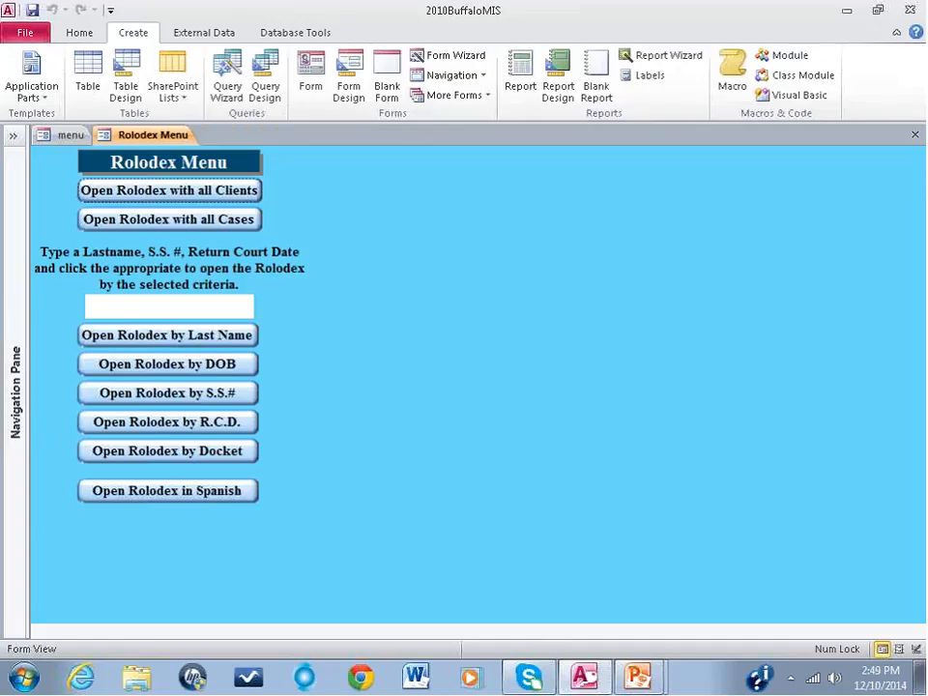
Step: List the database's forms and rename the qry_FamilyHx form to frm_FamilyHx
{"action": "left_click", "coordinate": [8, 324]}
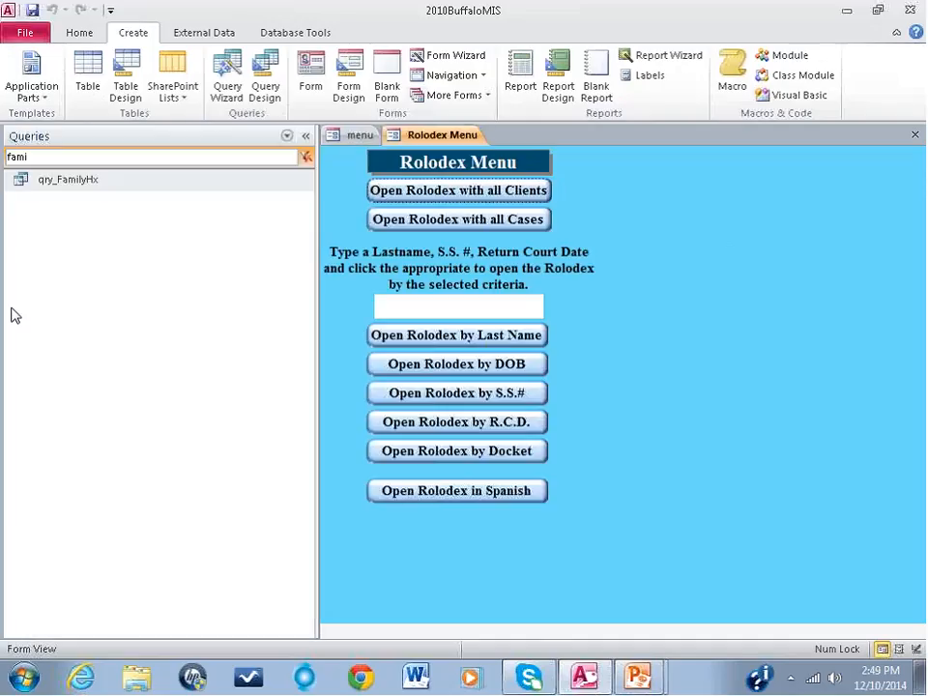
{"action": "left_click", "coordinate": [286, 136]}
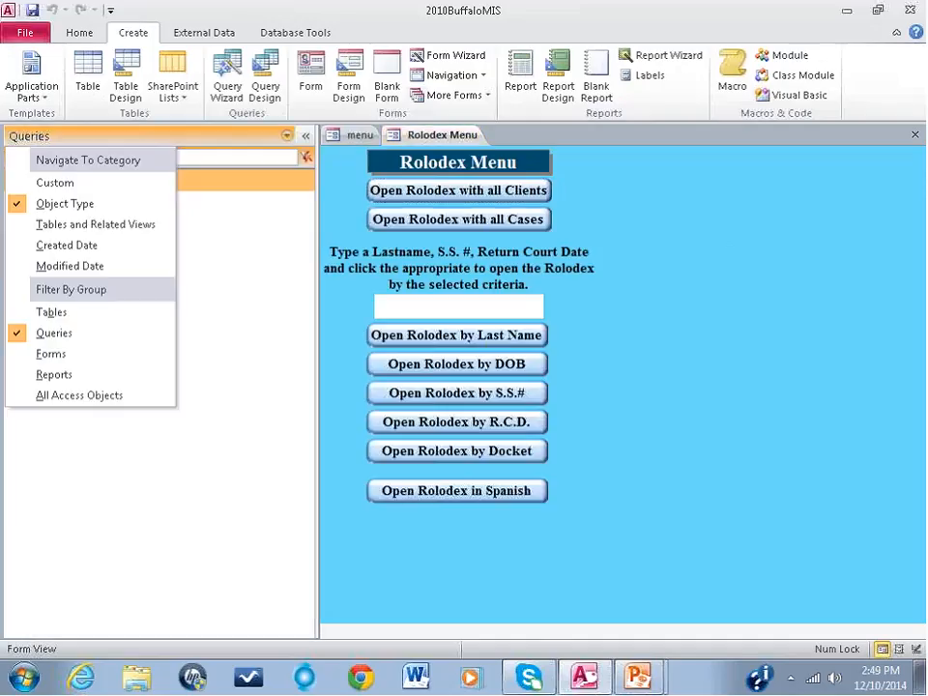
{"action": "left_click", "coordinate": [50, 358]}
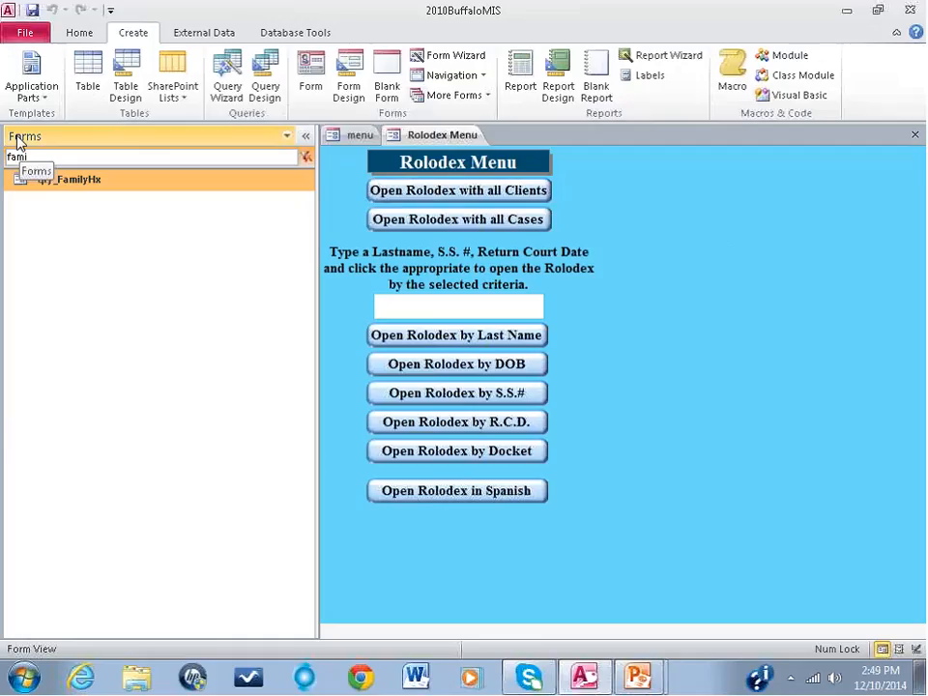
{"action": "right_click", "coordinate": [85, 186]}
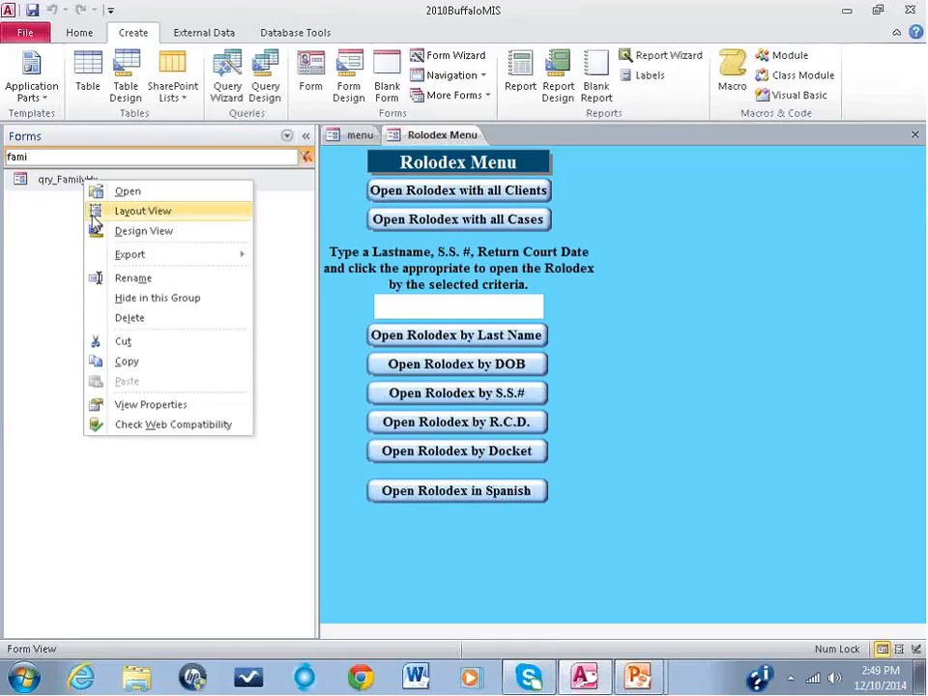
{"action": "left_click", "coordinate": [133, 278]}
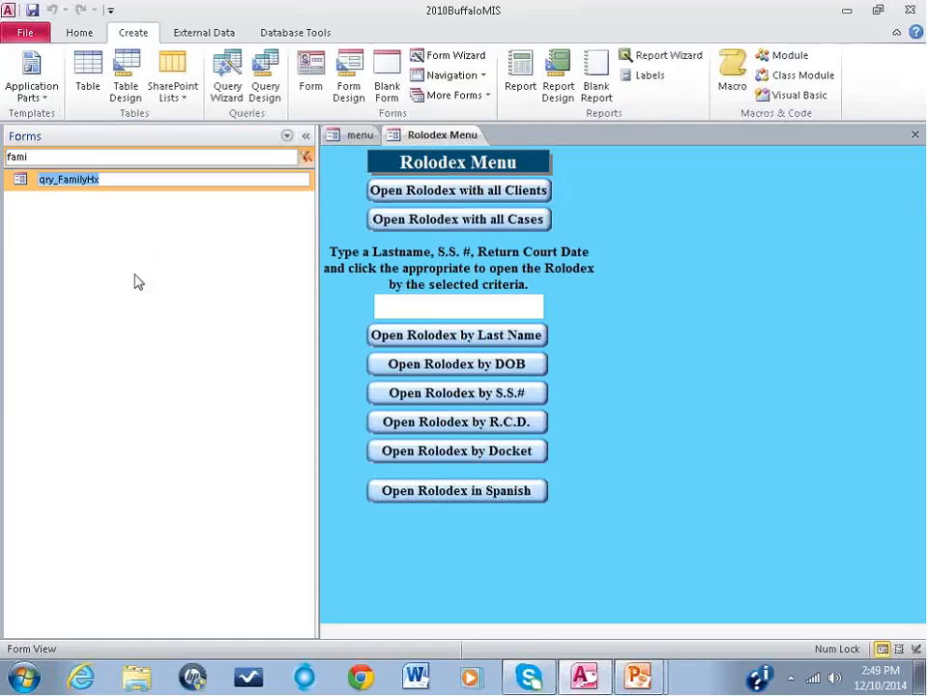
{"action": "left_click", "coordinate": [54, 179]}
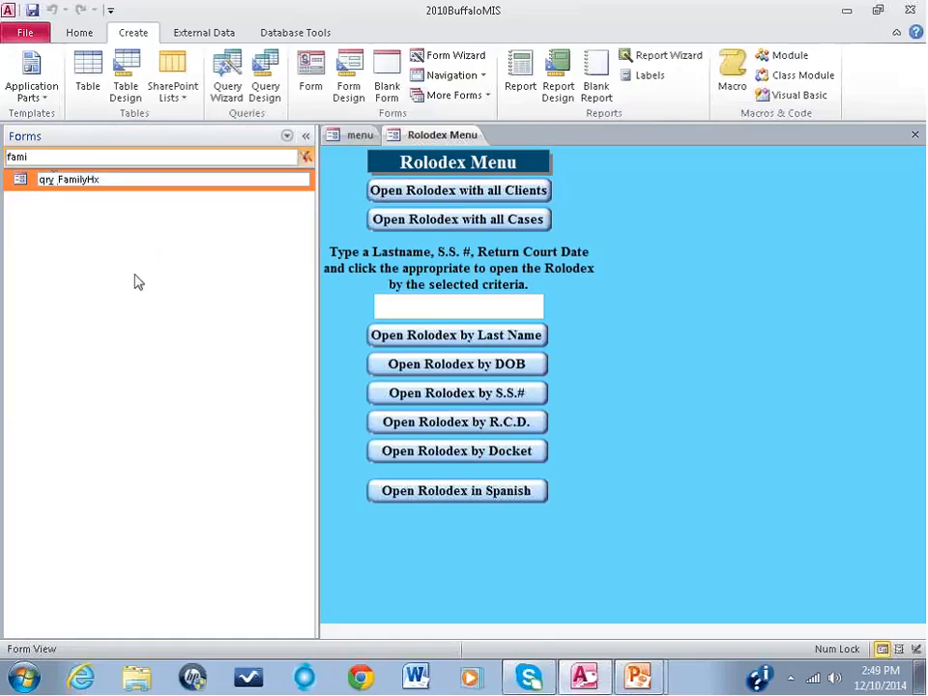
{"action": "key", "text": "BackSpace"}
{"action": "key", "text": "BackSpace"}
{"action": "key", "text": "BackSpace"}
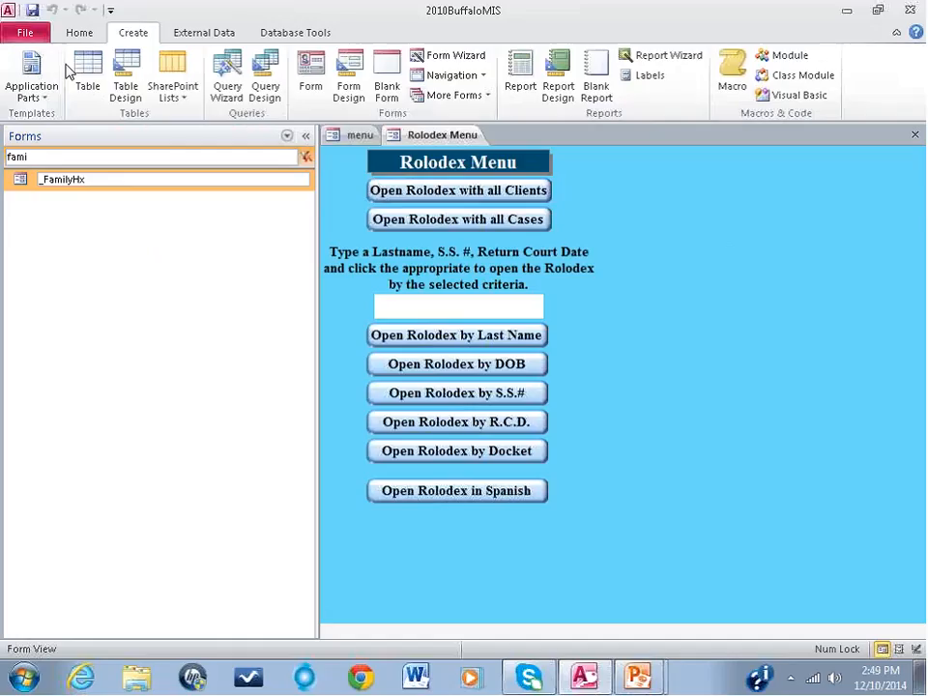
{"action": "type", "text": "frm"}
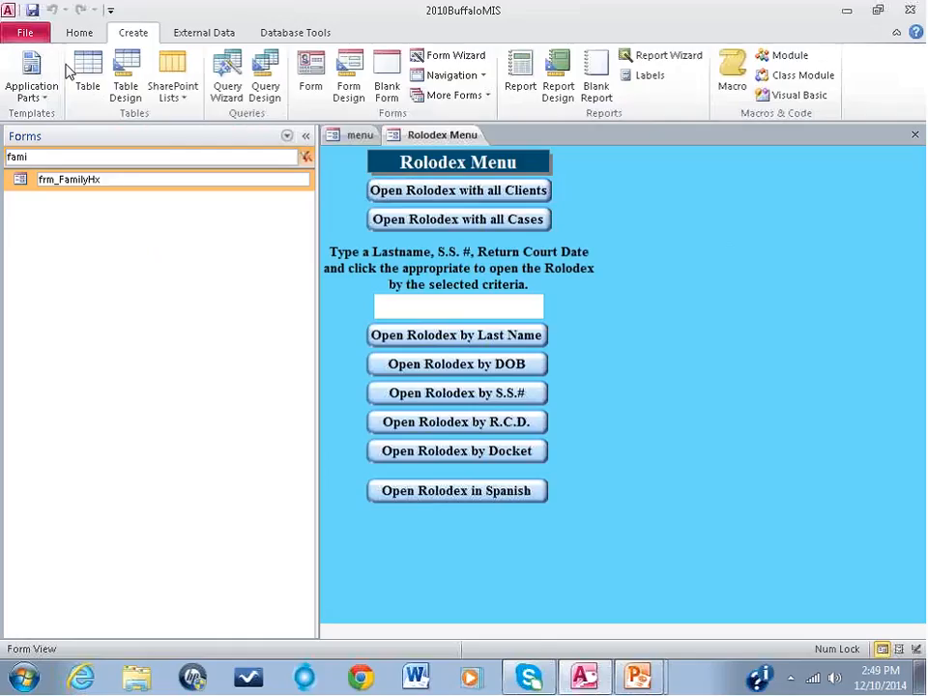
{"action": "left_click", "coordinate": [79, 235]}
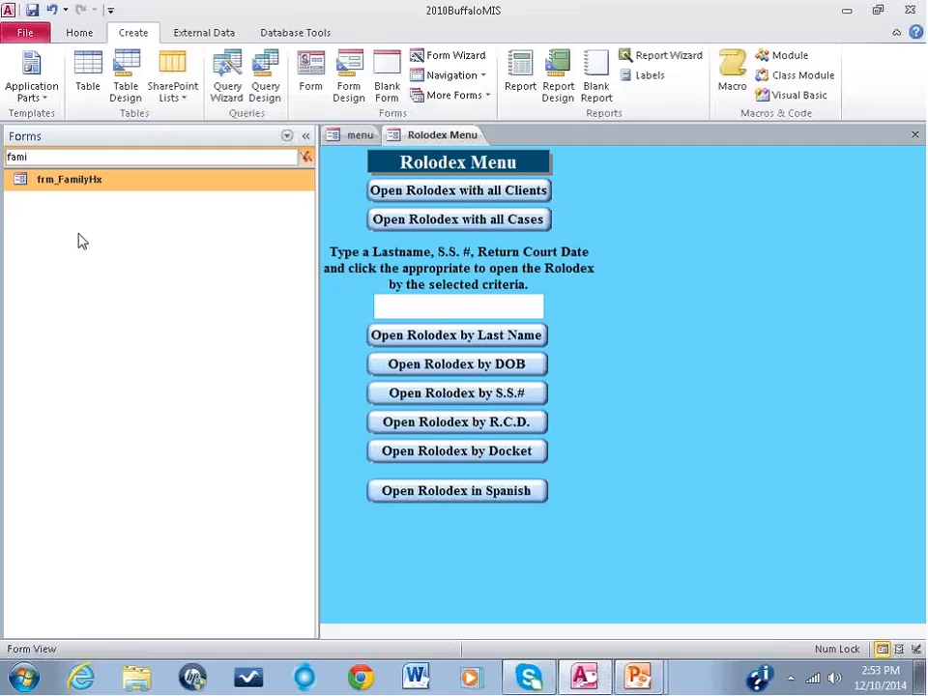
Step: Open the Rolodex with all clients, collapse the object list, and show the FamilyHx page
{"action": "left_click", "coordinate": [417, 194]}
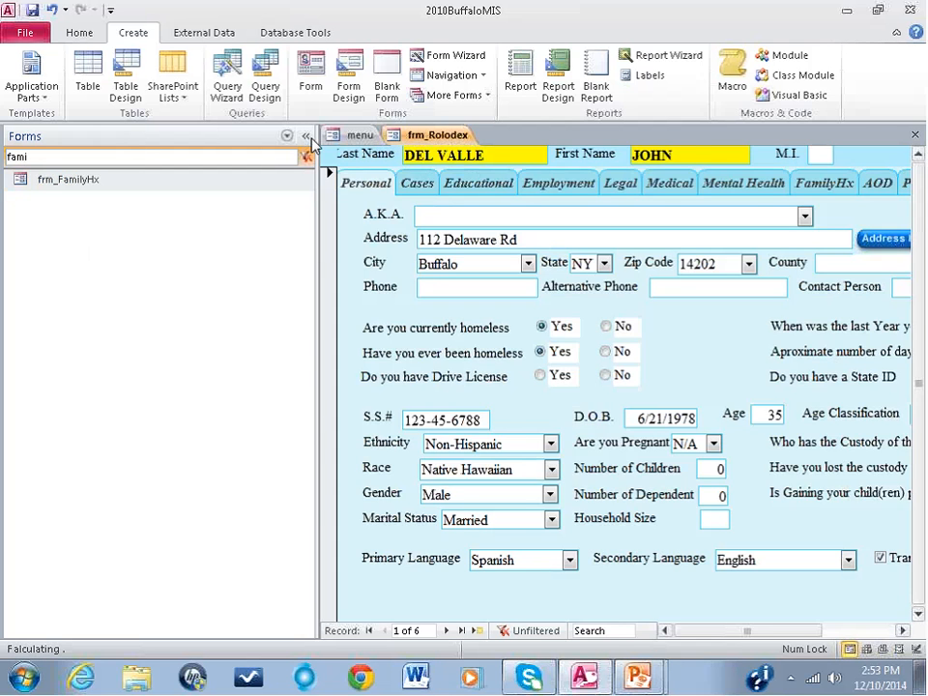
{"action": "left_click", "coordinate": [306, 137]}
{"action": "left_click", "coordinate": [553, 186]}
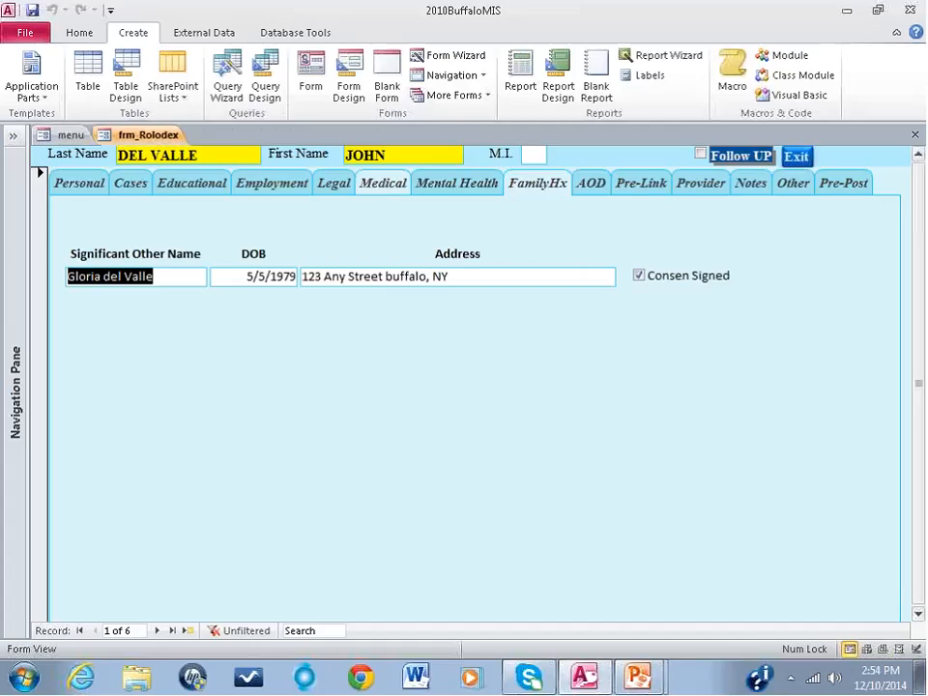
Step: Switch the frm_Rolodex form to Design View
{"action": "left_click", "coordinate": [78, 33]}
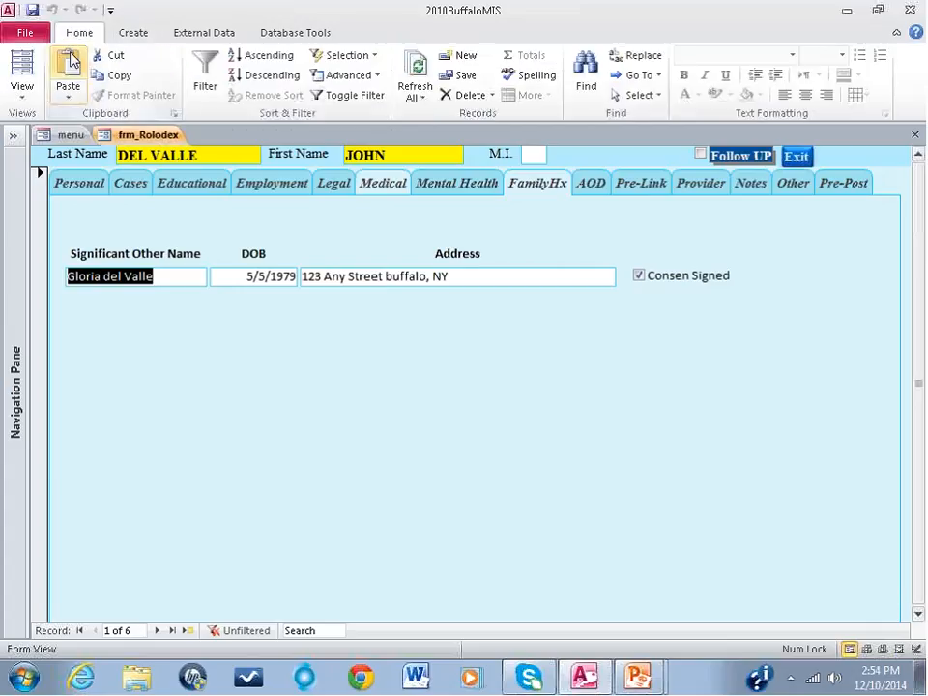
{"action": "left_click", "coordinate": [23, 89]}
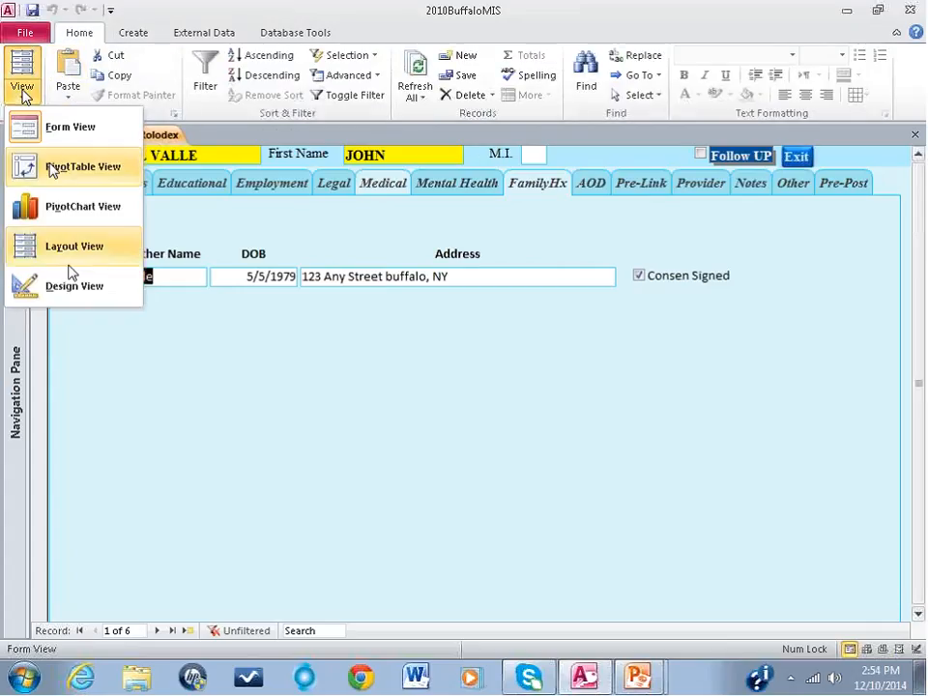
{"action": "left_click", "coordinate": [67, 286]}
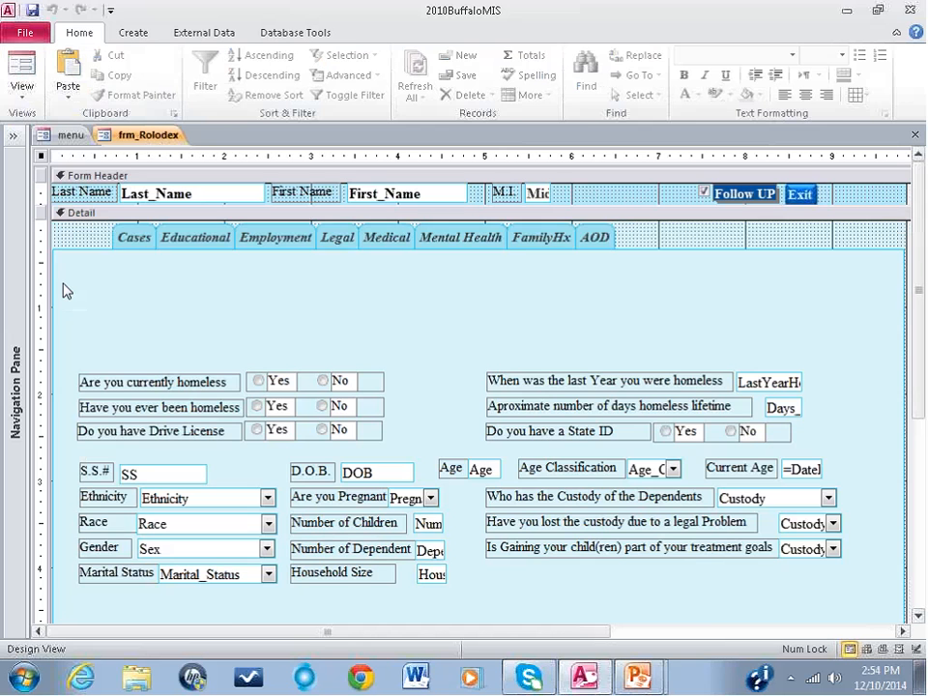
Step: Place a Subform/Subreport control on the FamilyHx page below the significant other fields
{"action": "left_click", "coordinate": [541, 239]}
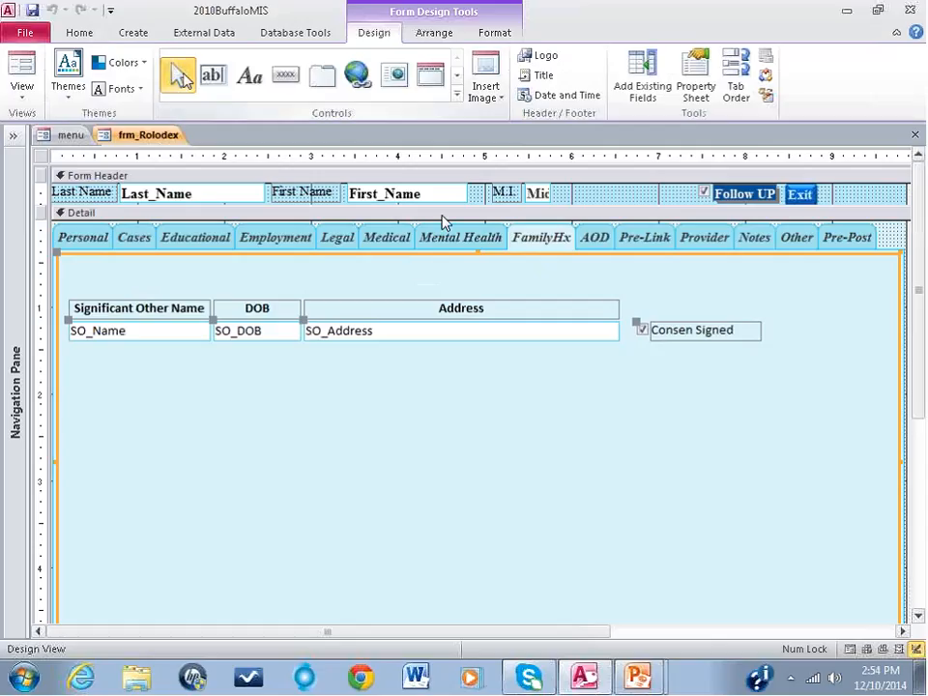
{"action": "left_click", "coordinate": [458, 100]}
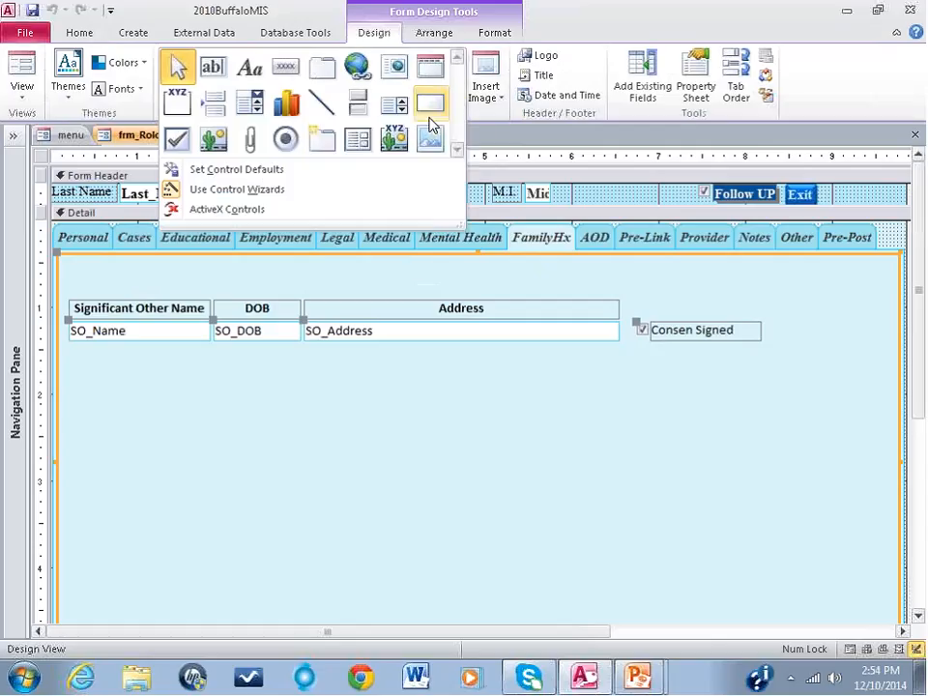
{"action": "left_click", "coordinate": [360, 141]}
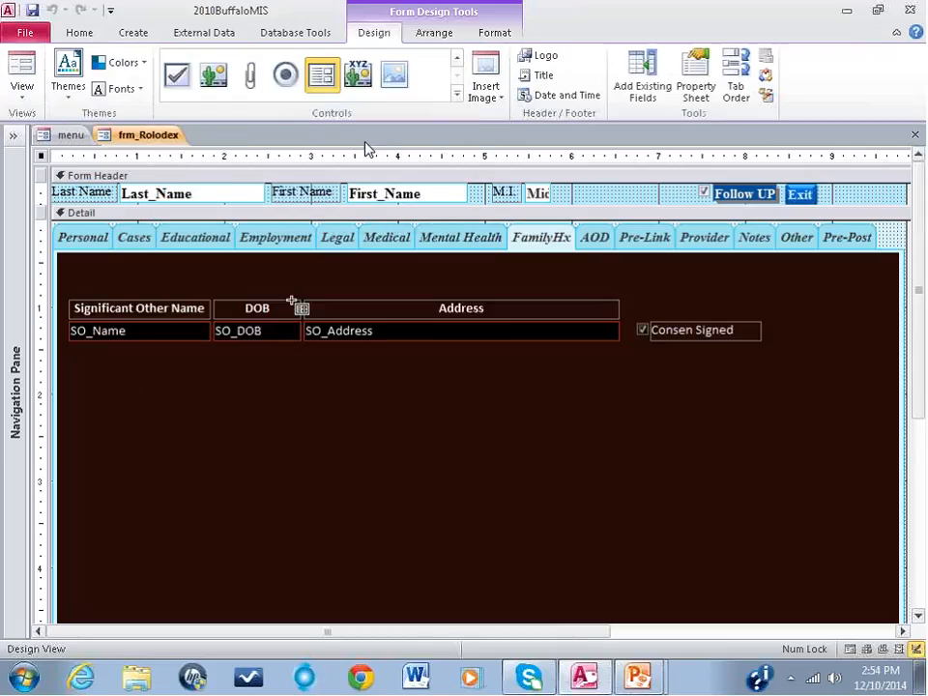
{"action": "left_click", "coordinate": [79, 364]}
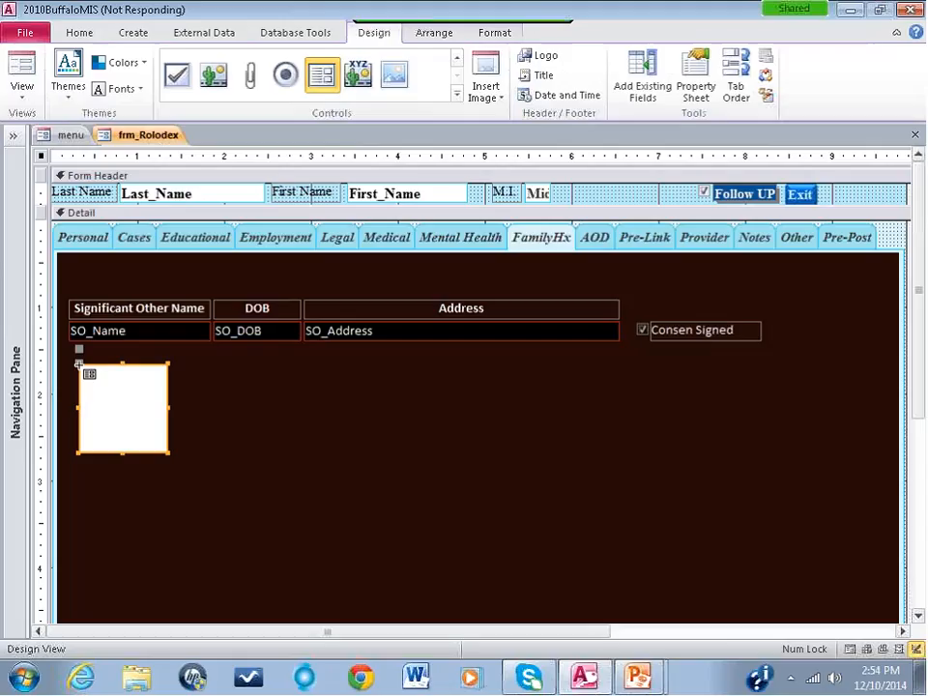
{"action": "key", "text": "alt+Tab"}
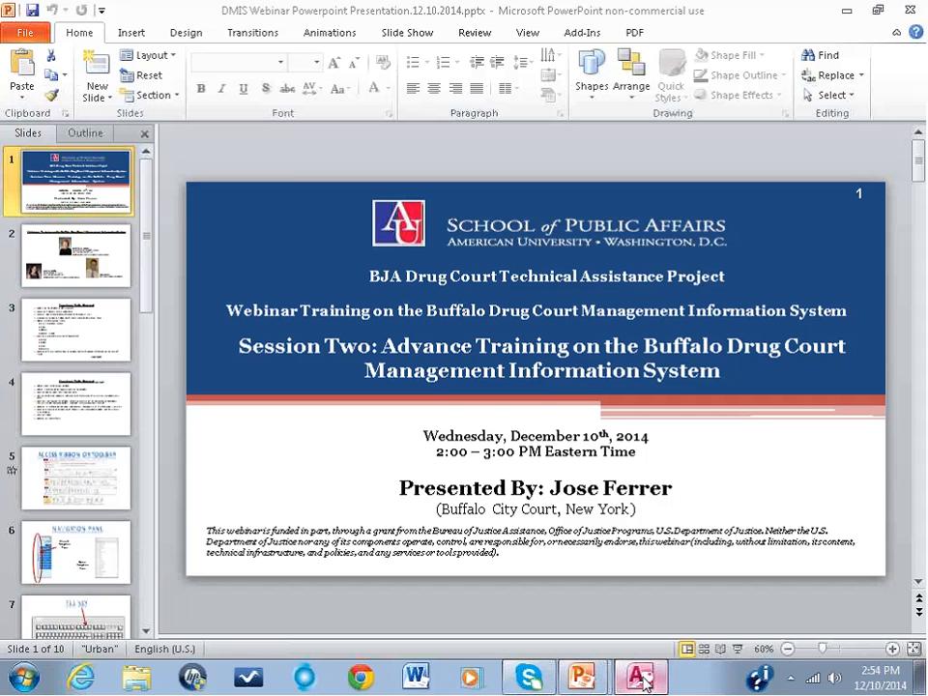
{"action": "mouse_move", "coordinate": [583, 682]}
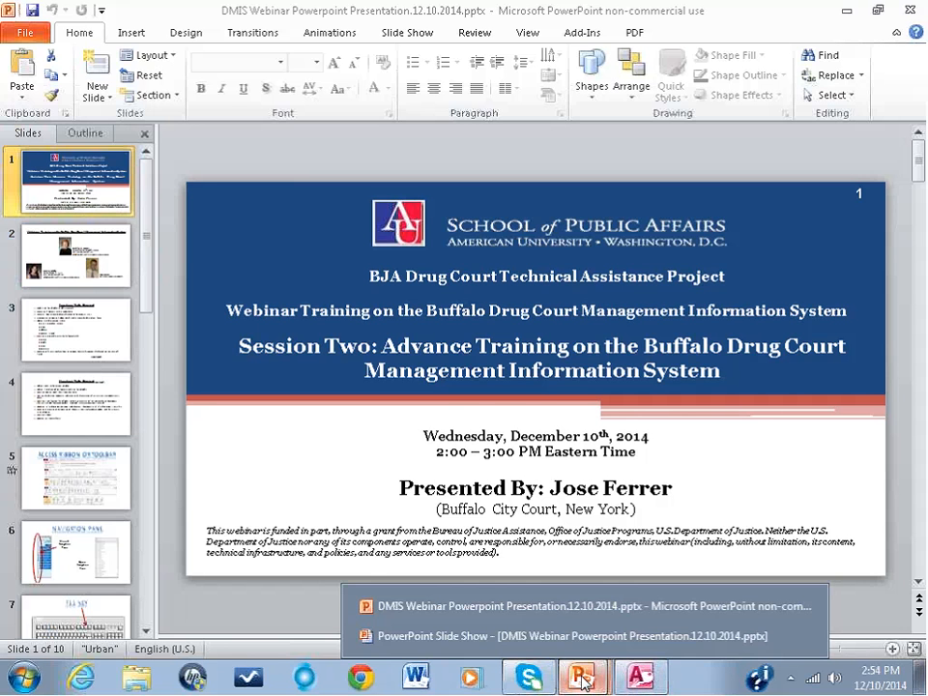
{"action": "left_click", "coordinate": [640, 679]}
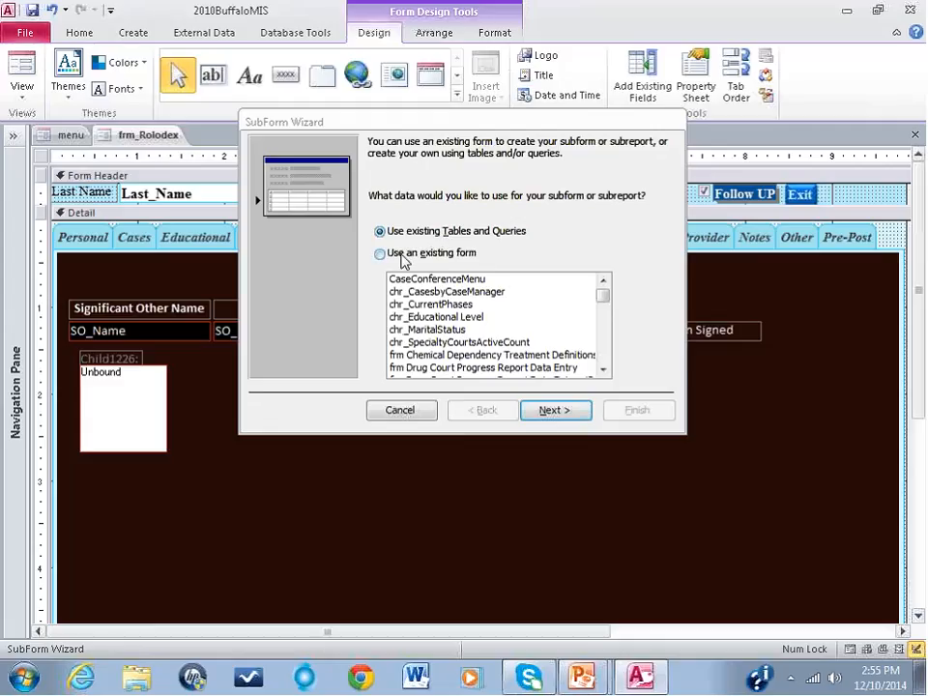
Step: Base the subform on the existing form frm_FamilyHx
{"action": "left_click", "coordinate": [380, 254]}
{"action": "left_click_drag", "start_coordinate": [607, 303], "coordinate": [609, 329]}
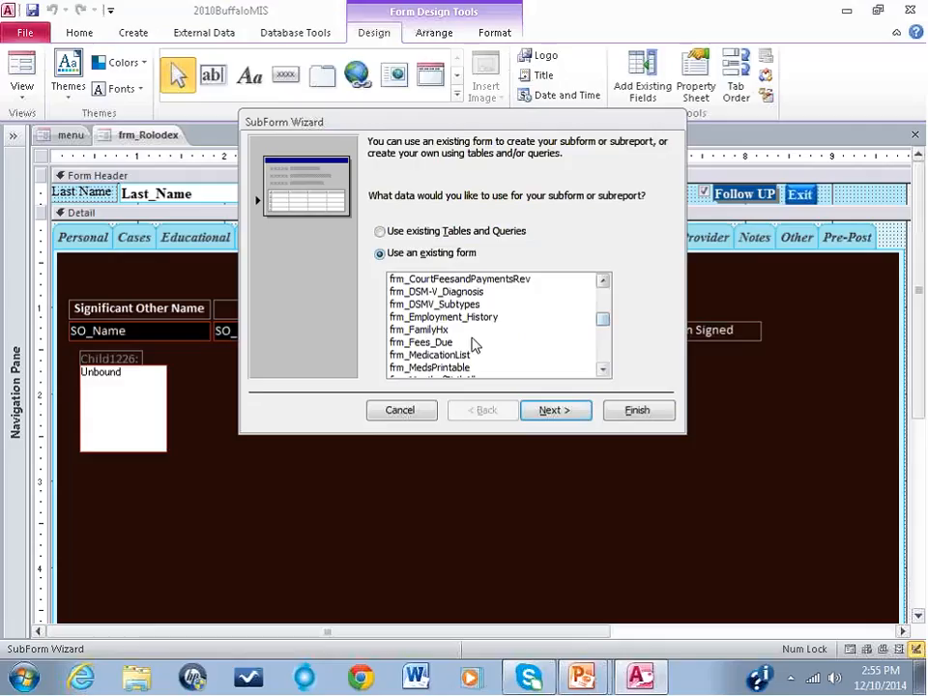
{"action": "left_click", "coordinate": [428, 331]}
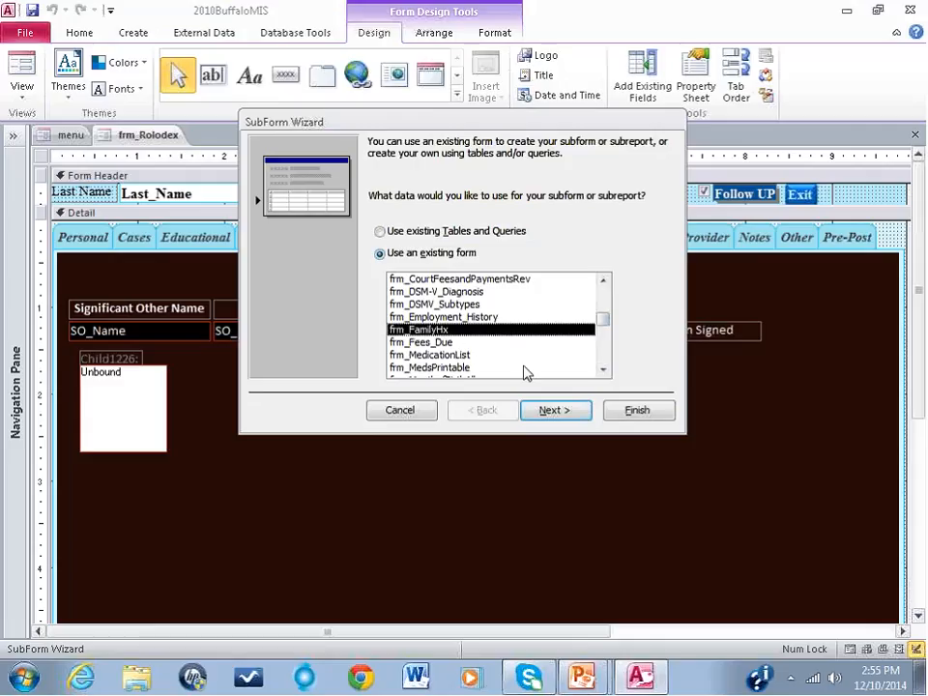
{"action": "left_click", "coordinate": [566, 414]}
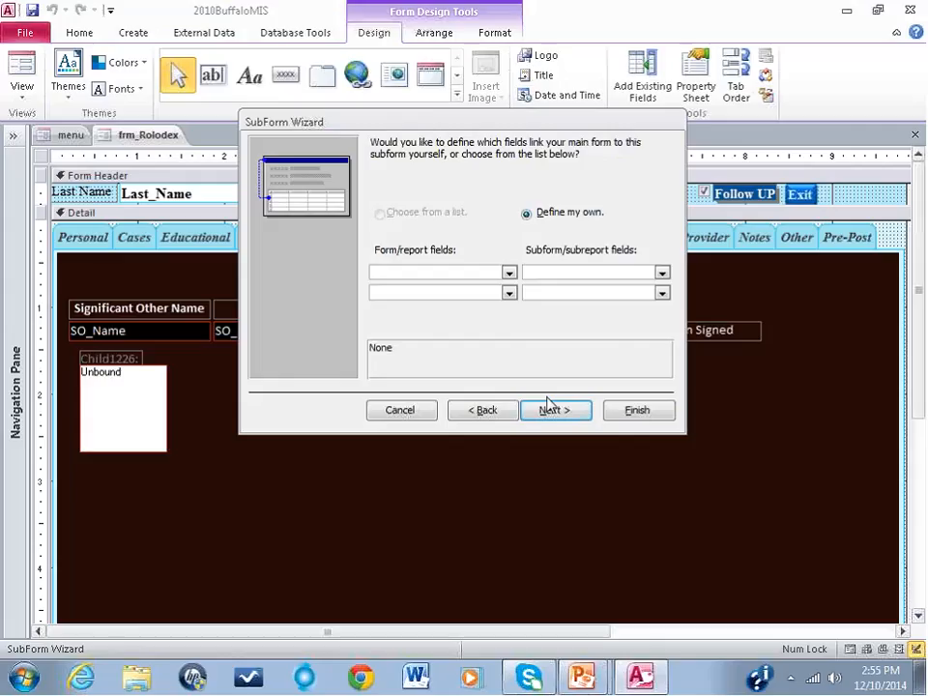
Step: Link the main form's ID field to the subform's MainID field and finish the wizard with the name frm_FamilyHx
{"action": "left_click", "coordinate": [508, 273]}
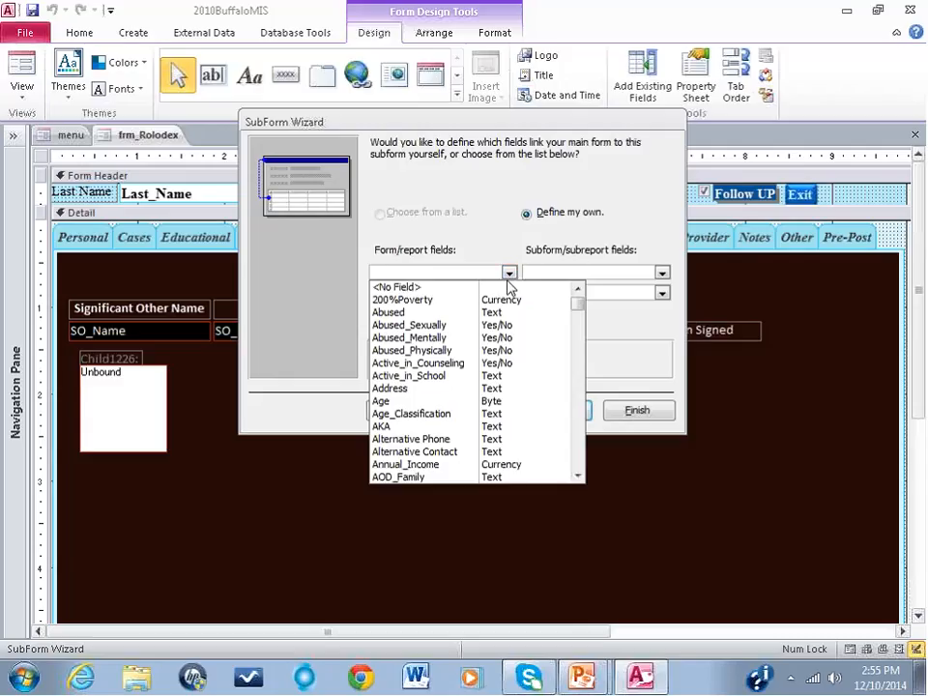
{"action": "type", "text": "ID"}
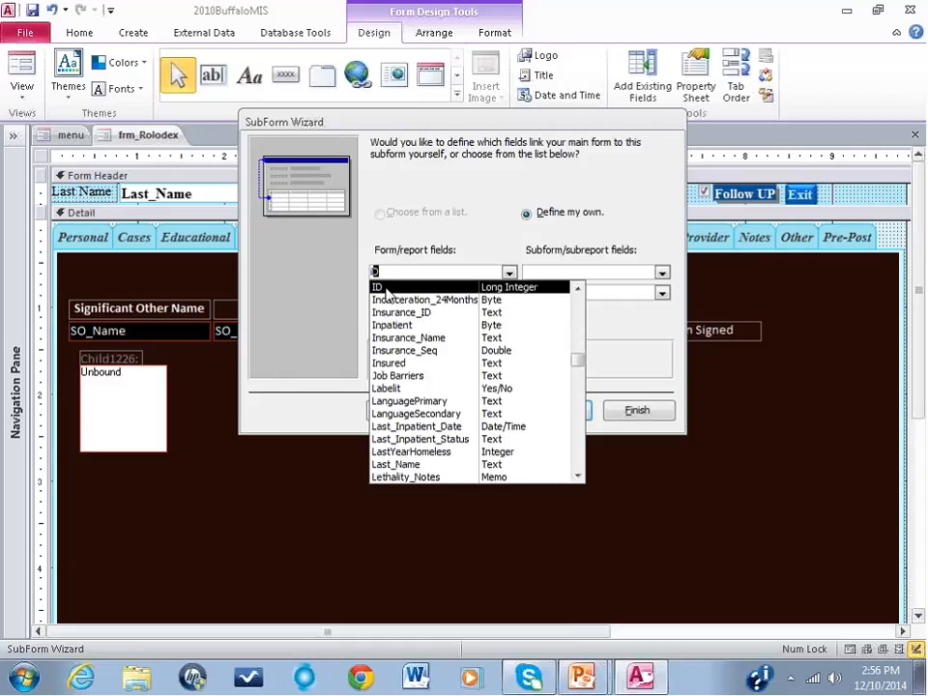
{"action": "left_click", "coordinate": [385, 288]}
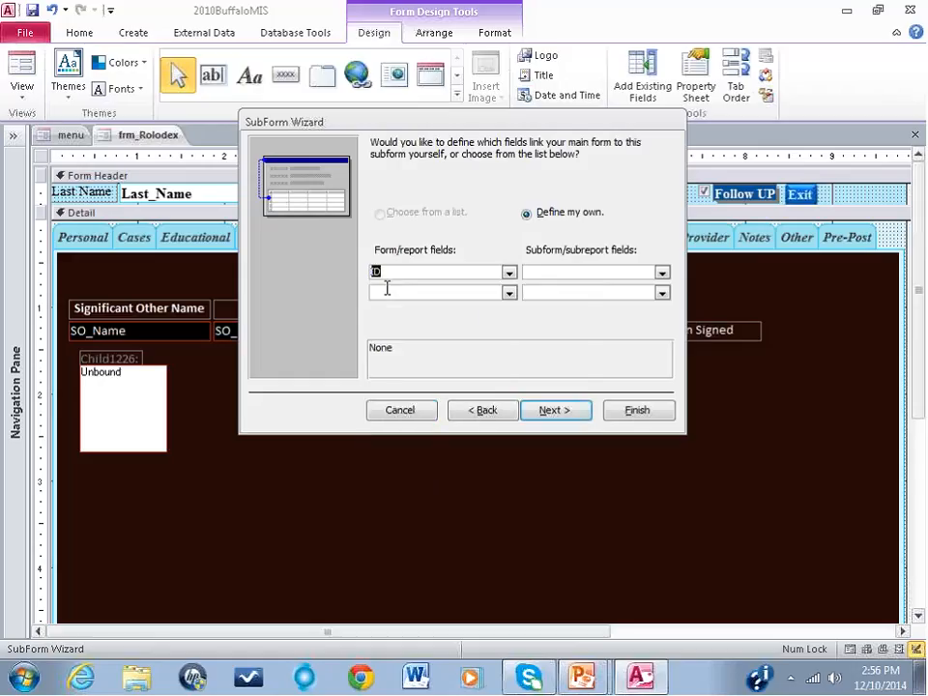
{"action": "left_click", "coordinate": [664, 275]}
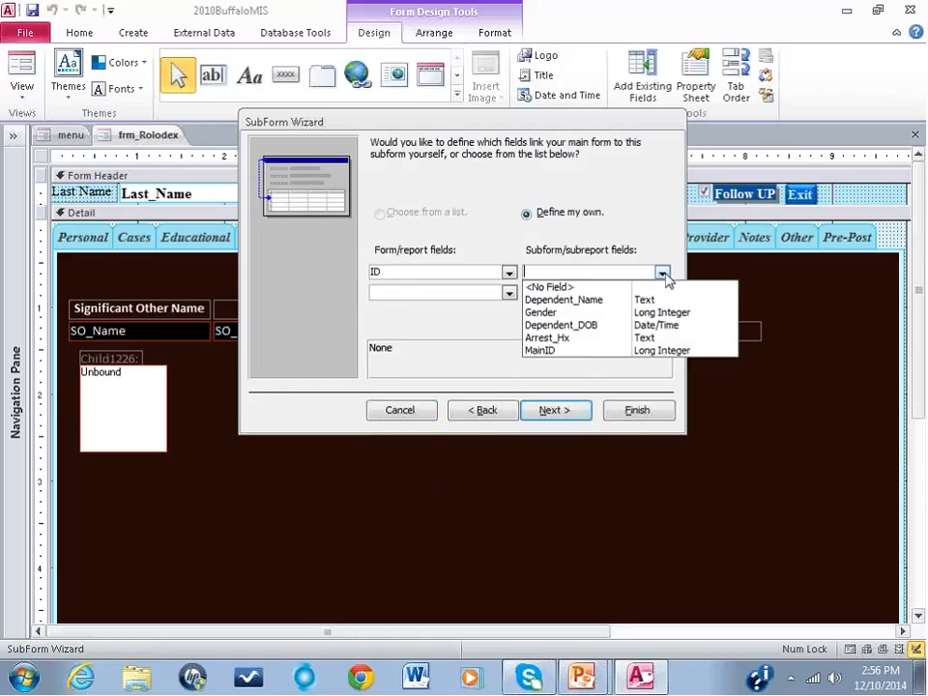
{"action": "left_click", "coordinate": [655, 351]}
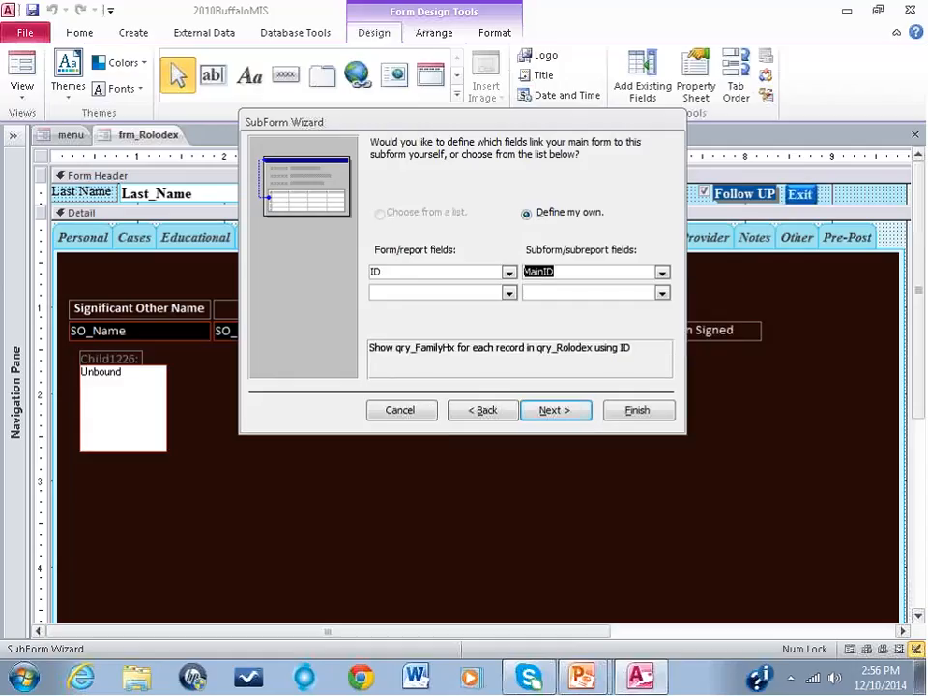
{"action": "left_click", "coordinate": [556, 411]}
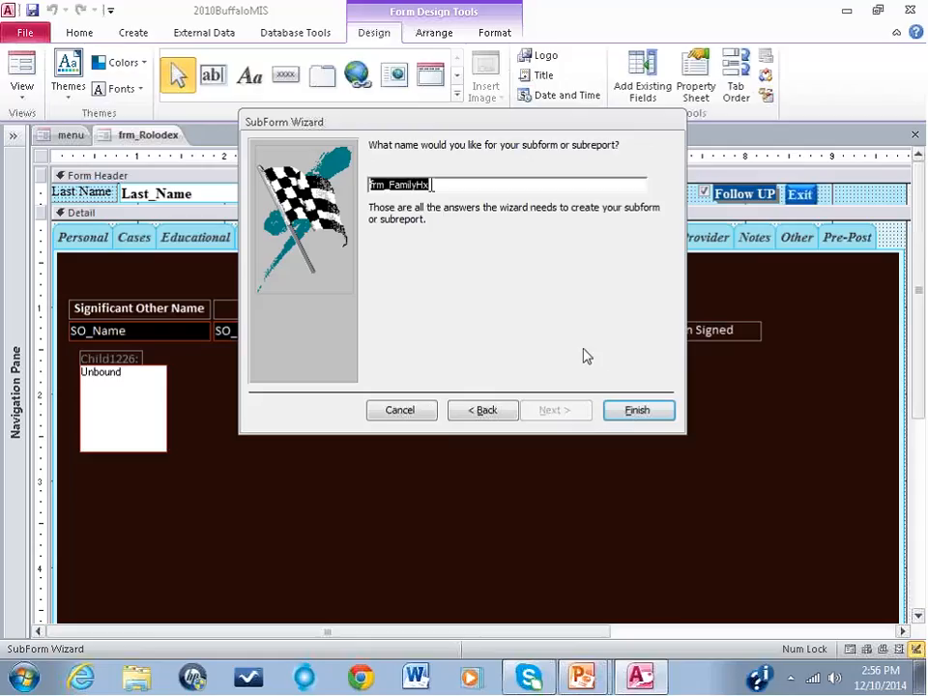
{"action": "left_click", "coordinate": [634, 411]}
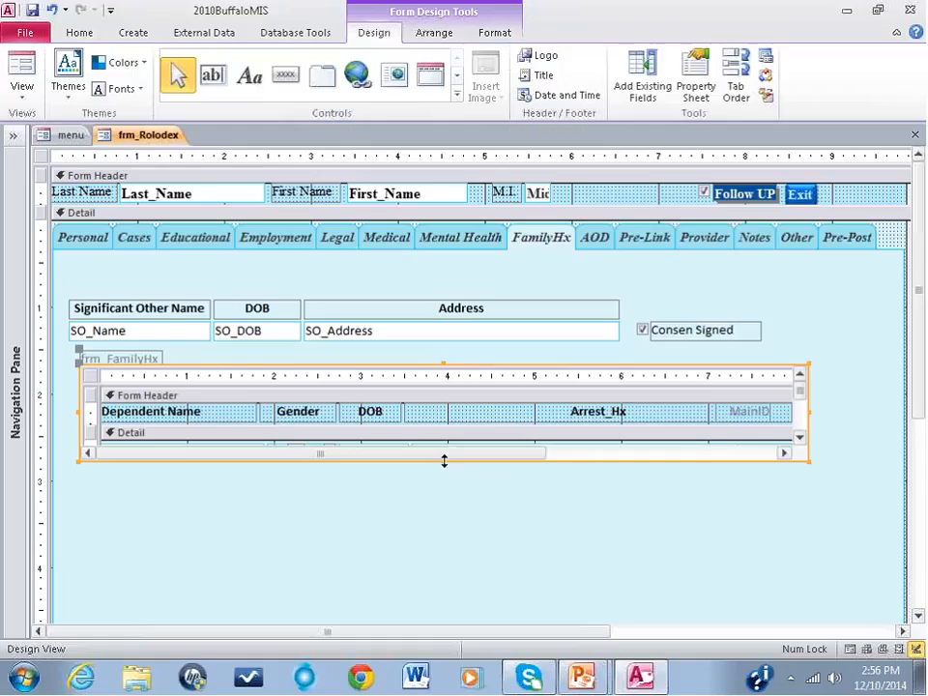
Step: Extend the frm_FamilyHx subform down over the empty part of the page, and show the FamilyHx page in Form View
{"action": "left_click_drag", "start_coordinate": [444, 461], "coordinate": [440, 617]}
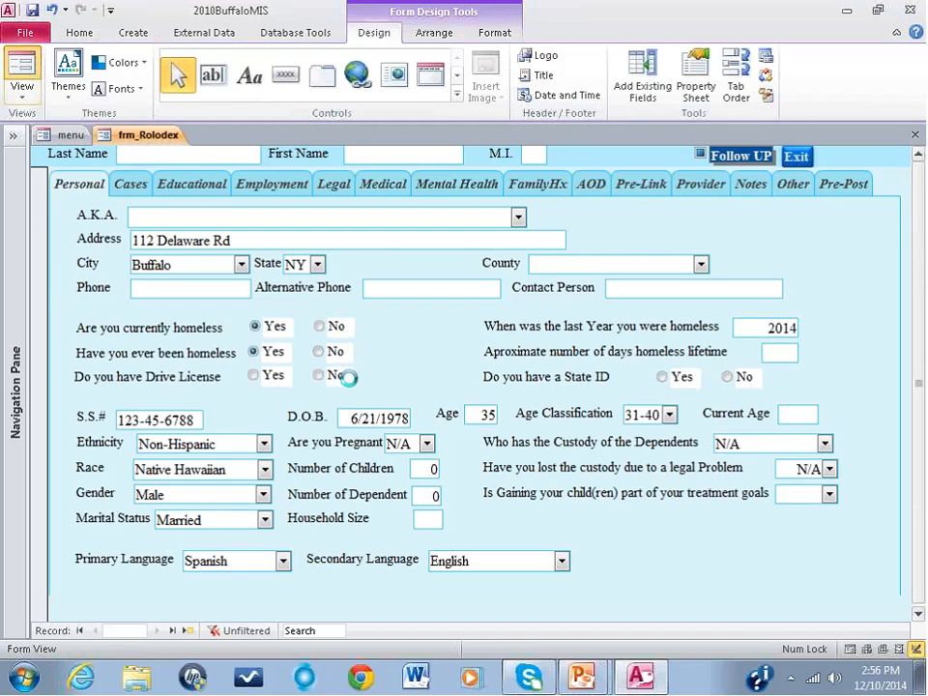
{"action": "left_click", "coordinate": [542, 183]}
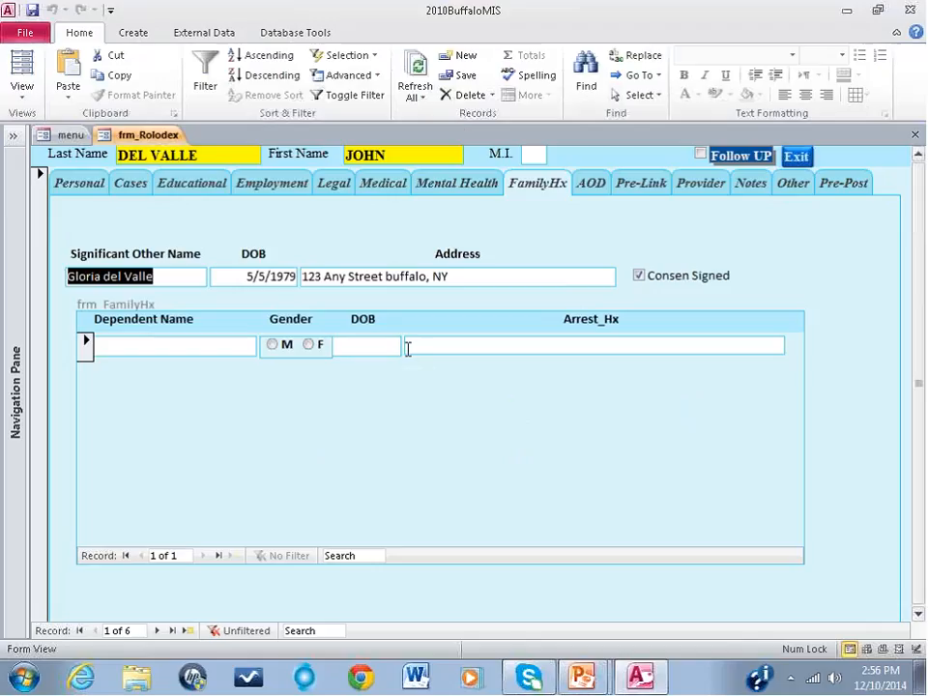
Step: Add the first dependent with full name, gender F, date of birth and the arrest history "No Arrest Rec"
{"action": "left_click", "coordinate": [177, 348]}
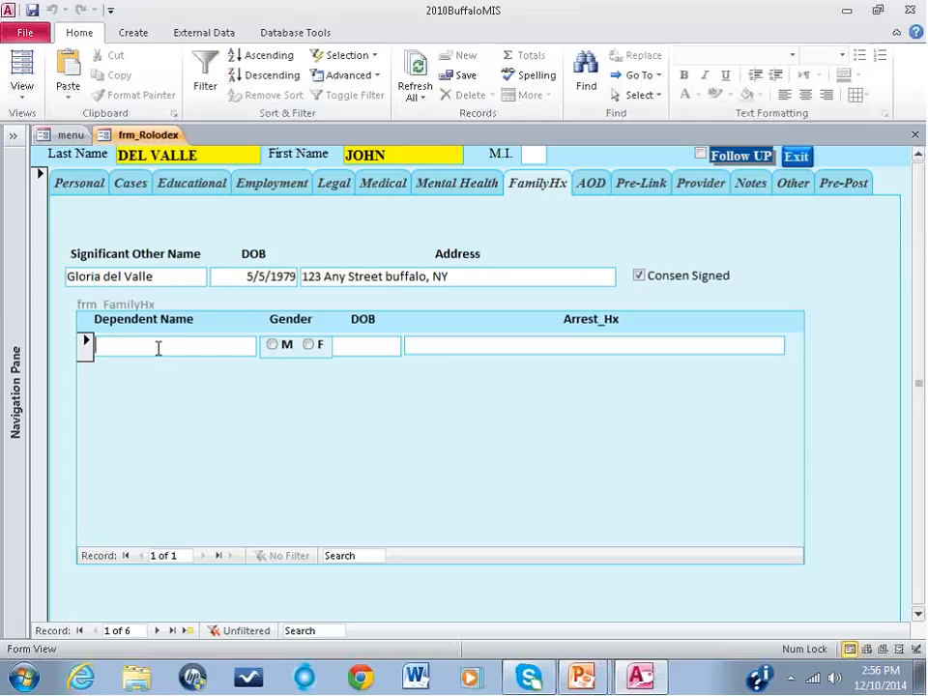
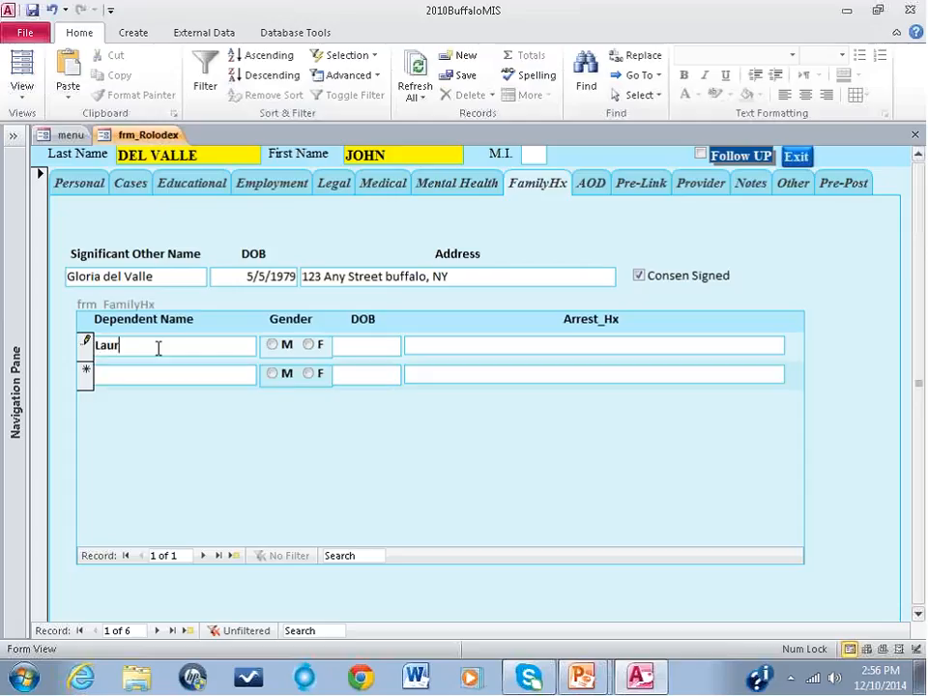
{"action": "left_click", "coordinate": [309, 345]}
{"action": "left_click", "coordinate": [366, 348]}
{"action": "type", "text": "9/29/"}
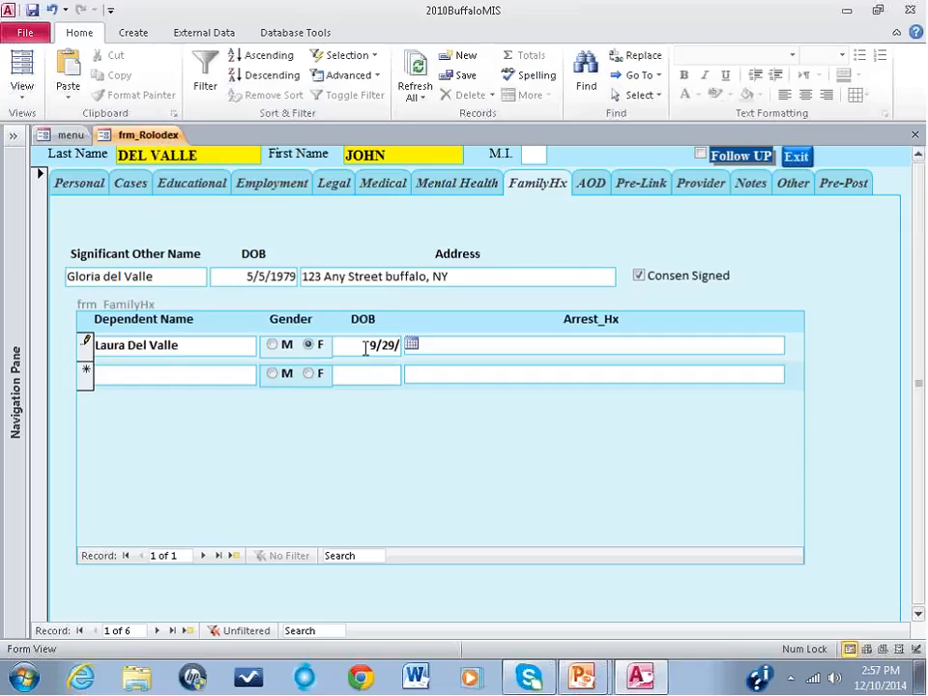
{"action": "type", "text": "1999"}
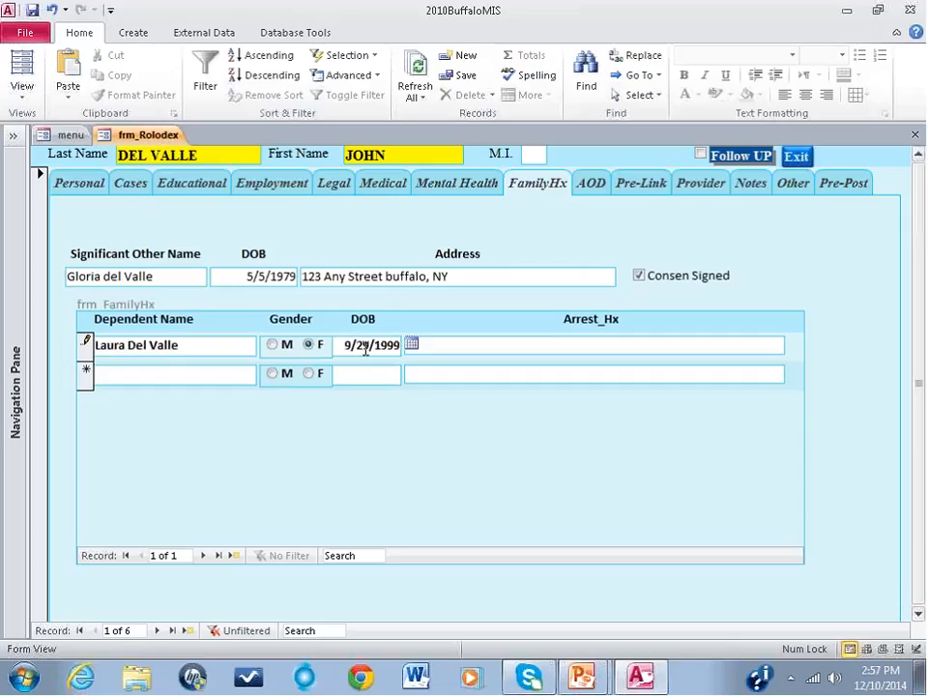
{"action": "left_click", "coordinate": [485, 344]}
{"action": "type", "text": "No Arrest "}
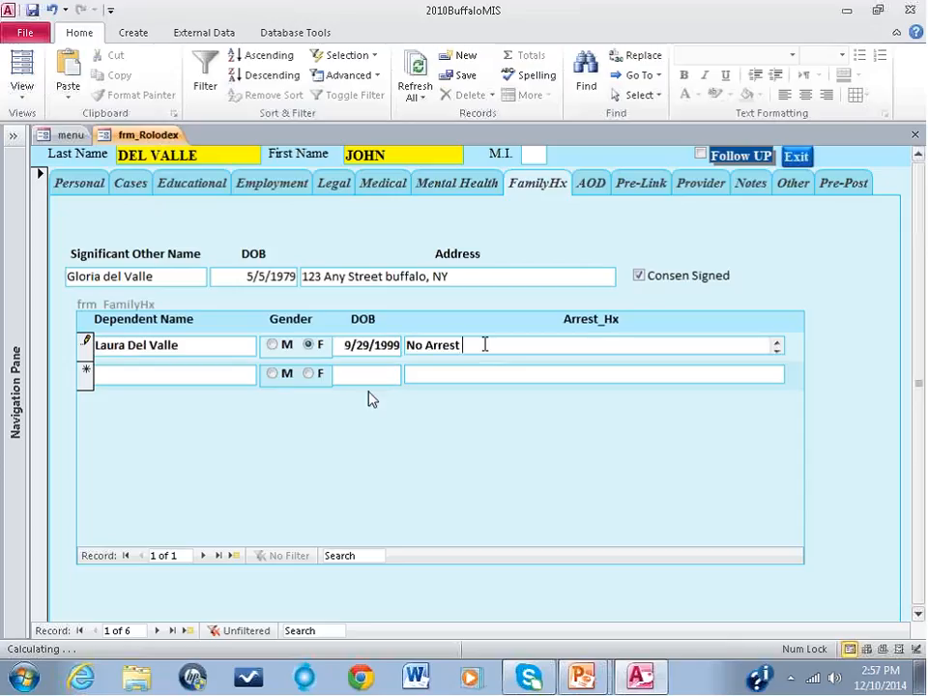
{"action": "type", "text": "Rec"}
Step: Add a second dependent with full name, gender F, date of birth and the arrest history "2014 Petit Larceny"
{"action": "left_click", "coordinate": [201, 373]}
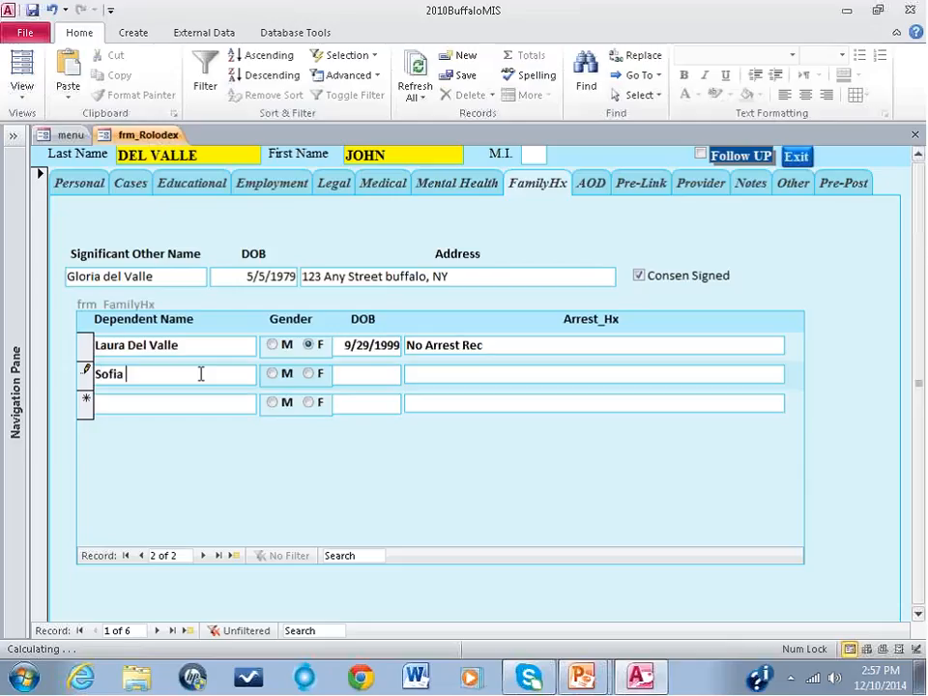
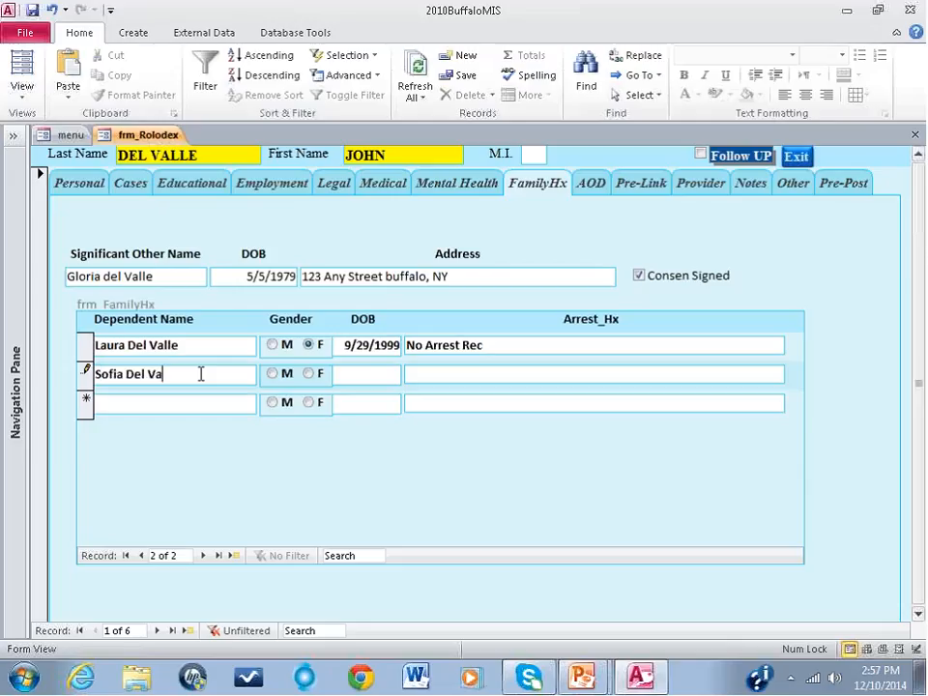
{"action": "left_click", "coordinate": [309, 375]}
{"action": "left_click", "coordinate": [380, 377]}
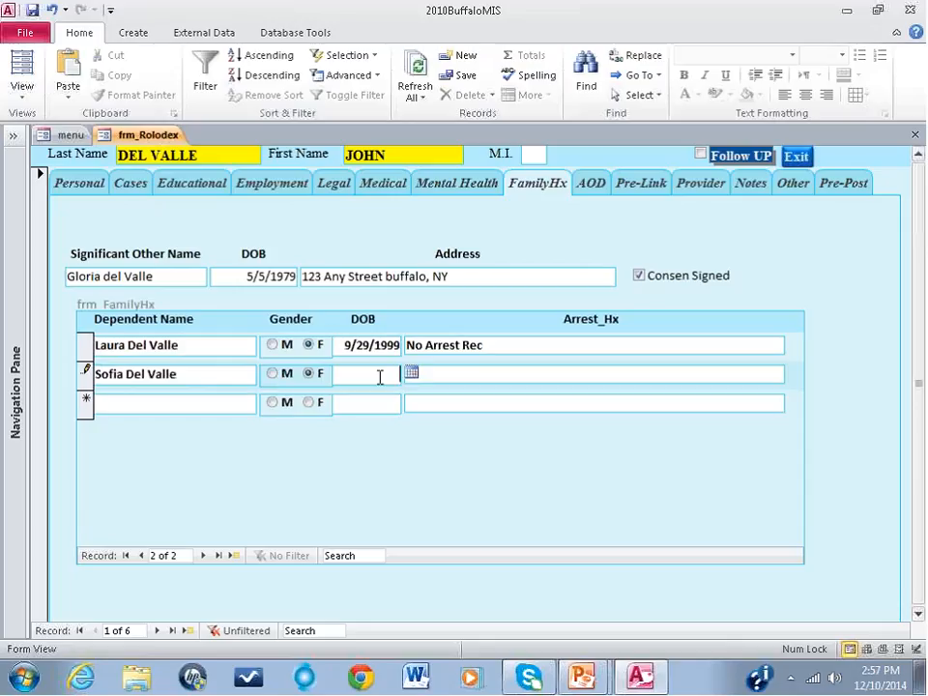
{"action": "type", "text": "5/5/1995"}
{"action": "left_click", "coordinate": [483, 373]}
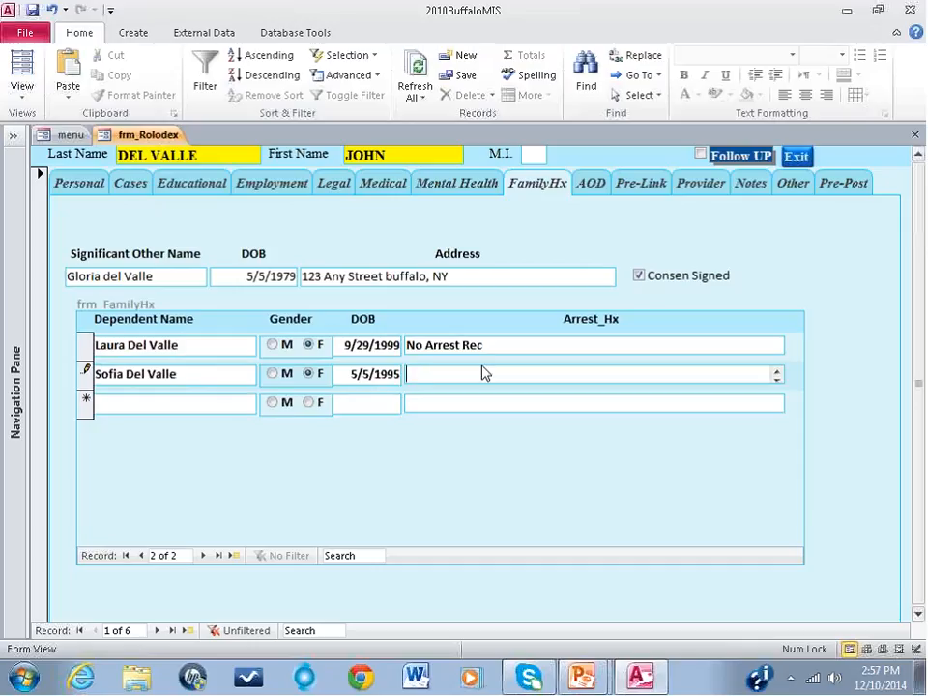
{"action": "type", "text": "1"}
{"action": "type", "text": "014"}
{"action": "type", "text": " Pet"}
{"action": "type", "text": "it Larceny"}
Step: Add a third dependent with full name, gender M, date of birth and the arrest history "2013 Grand Larceny"
{"action": "left_click", "coordinate": [206, 399]}
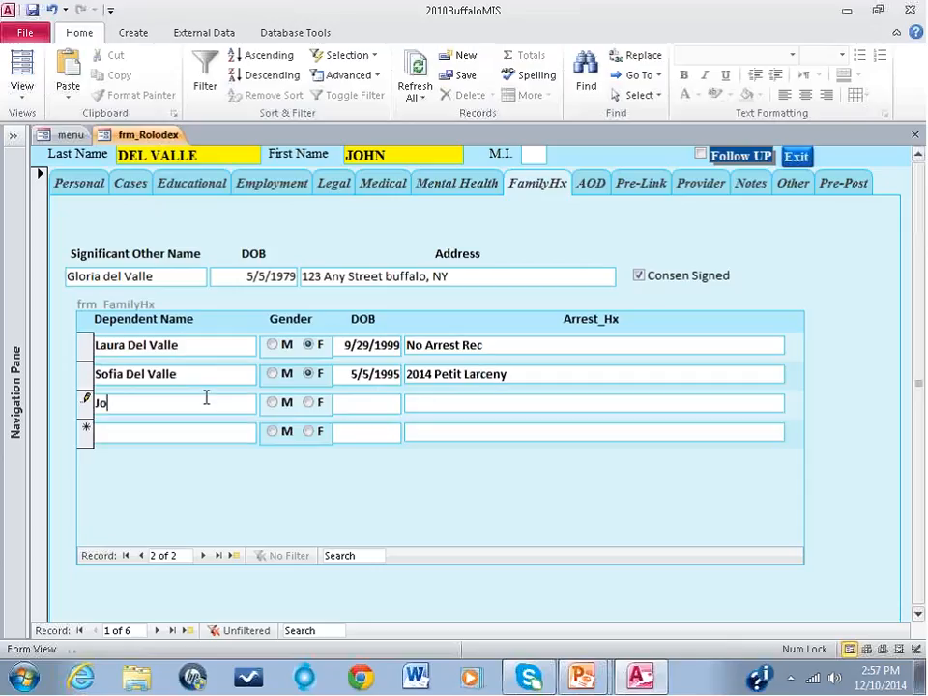
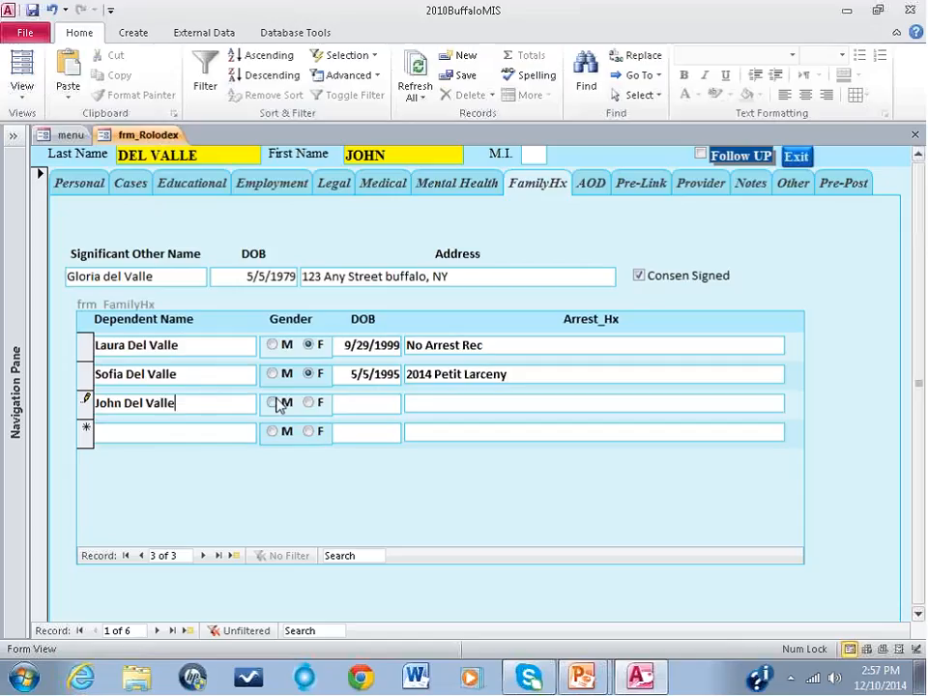
{"action": "left_click", "coordinate": [275, 403]}
{"action": "left_click", "coordinate": [357, 400]}
{"action": "type", "text": "6/6"}
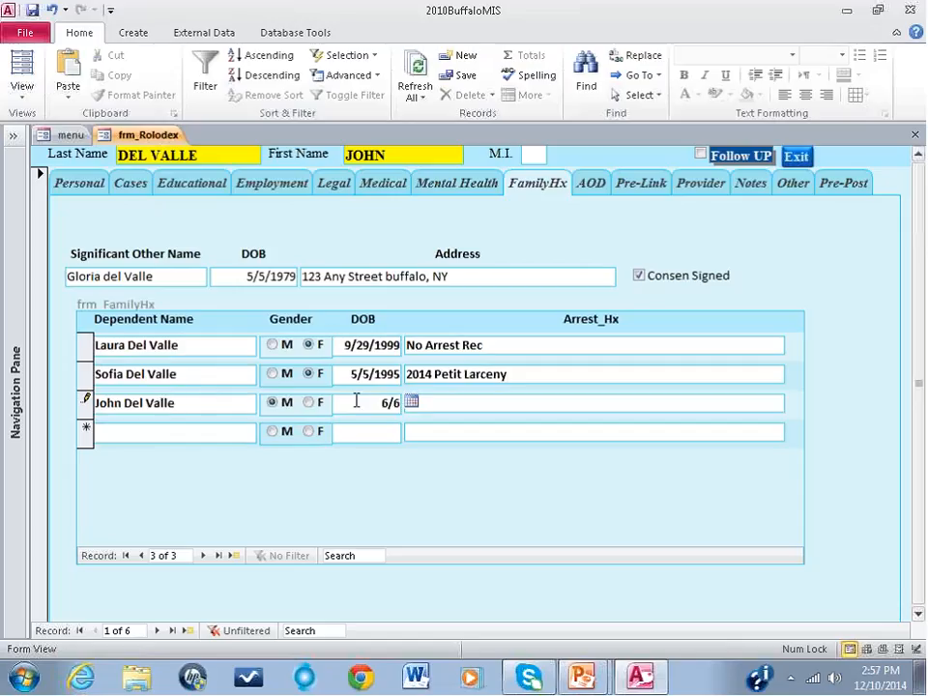
{"action": "type", "text": "/1997"}
{"action": "left_click", "coordinate": [464, 400]}
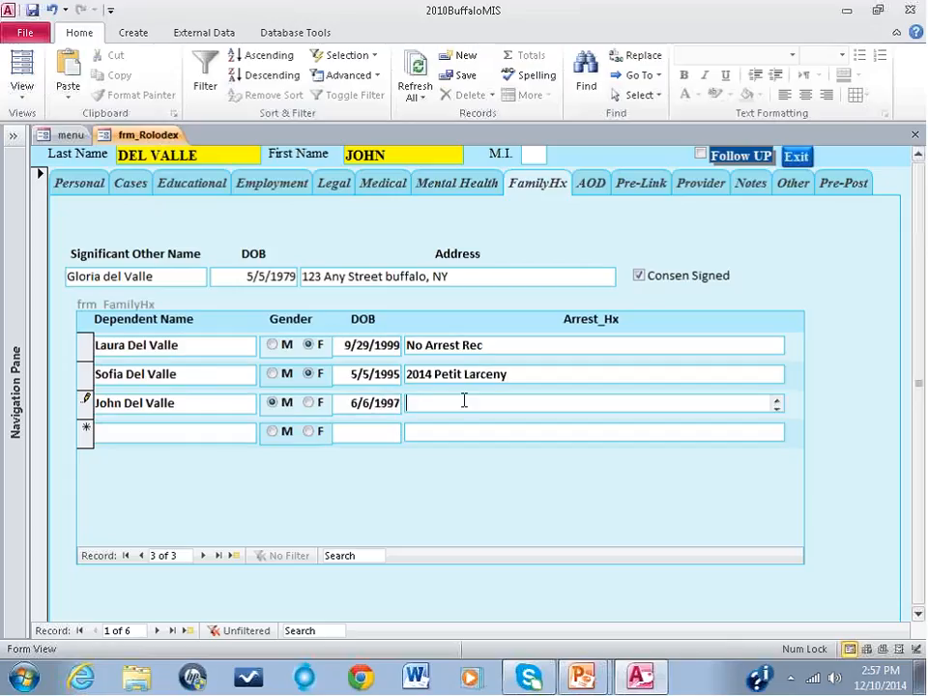
{"action": "type", "text": "2013"}
{"action": "type", "text": "Grand Larceny"}
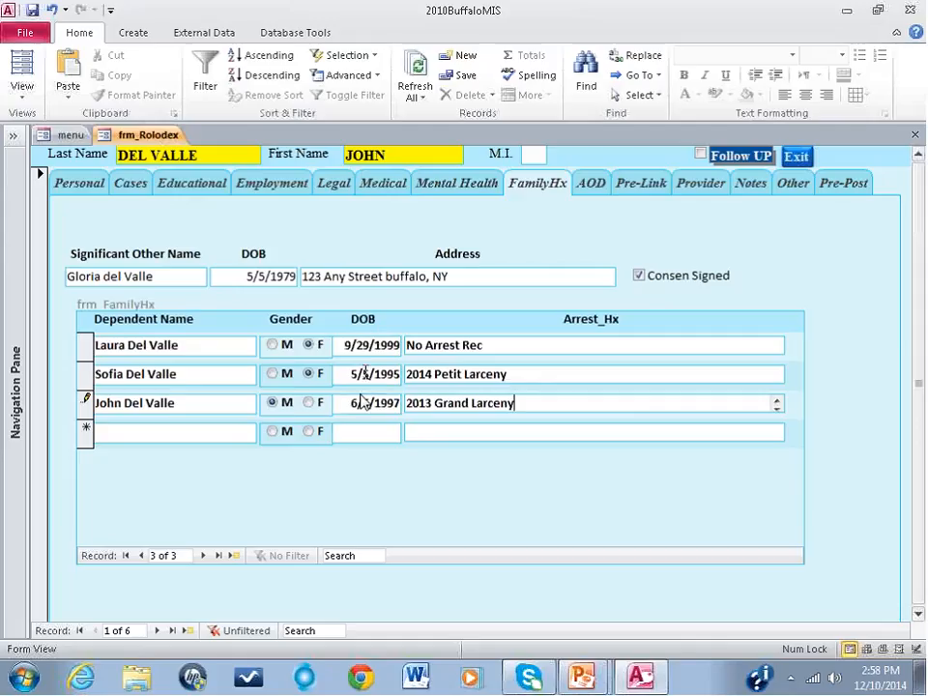
Step: Check the FamilyHx page of the next client's record, and return to the first client's dependents
{"action": "left_click", "coordinate": [156, 630]}
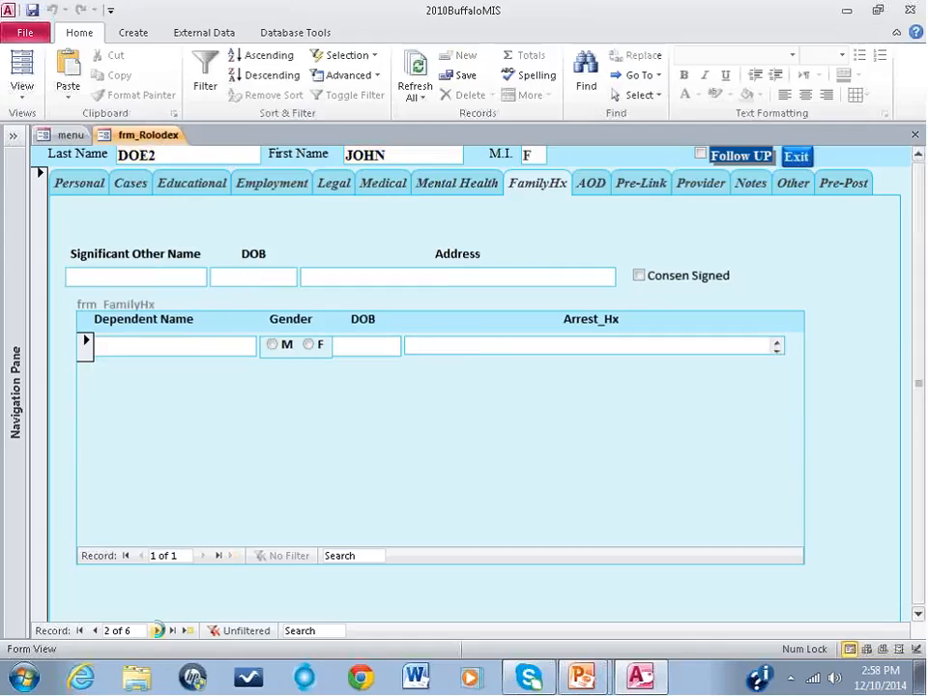
{"action": "left_click", "coordinate": [97, 630]}
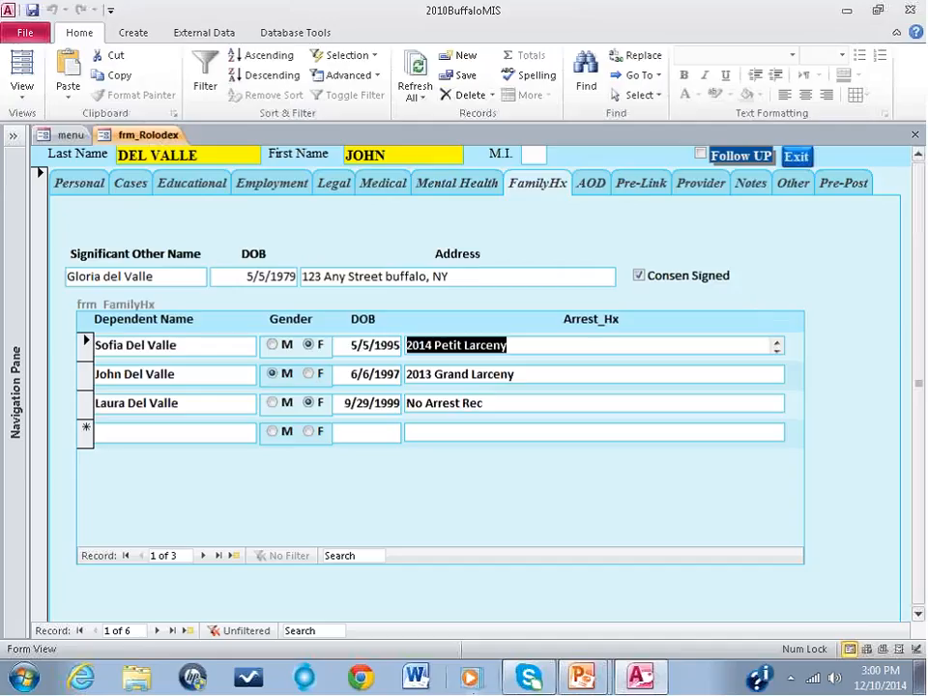
Step: Switch to the DMIS Webinar presentation in PowerPoint and go to slide 10, Procedure for Requesting Technical Assistance
{"action": "mouse_move", "coordinate": [581, 677]}
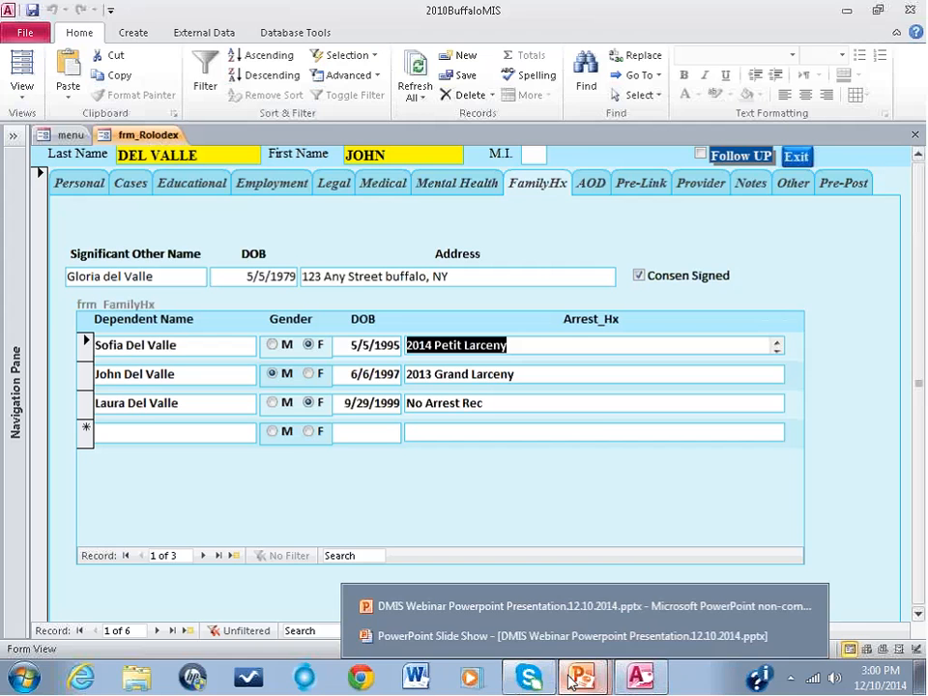
{"action": "left_click", "coordinate": [482, 607]}
{"action": "left_click_drag", "start_coordinate": [148, 294], "coordinate": [144, 575]}
{"action": "left_click", "coordinate": [97, 553]}
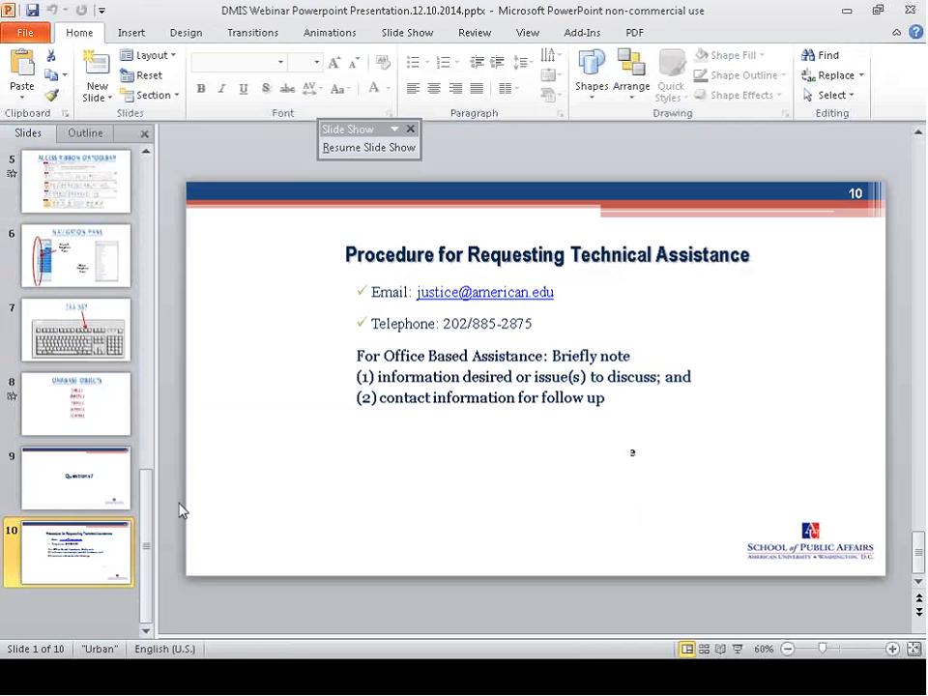
Step: Play the slide show from slide 10 through to its end
{"action": "left_click", "coordinate": [275, 33]}
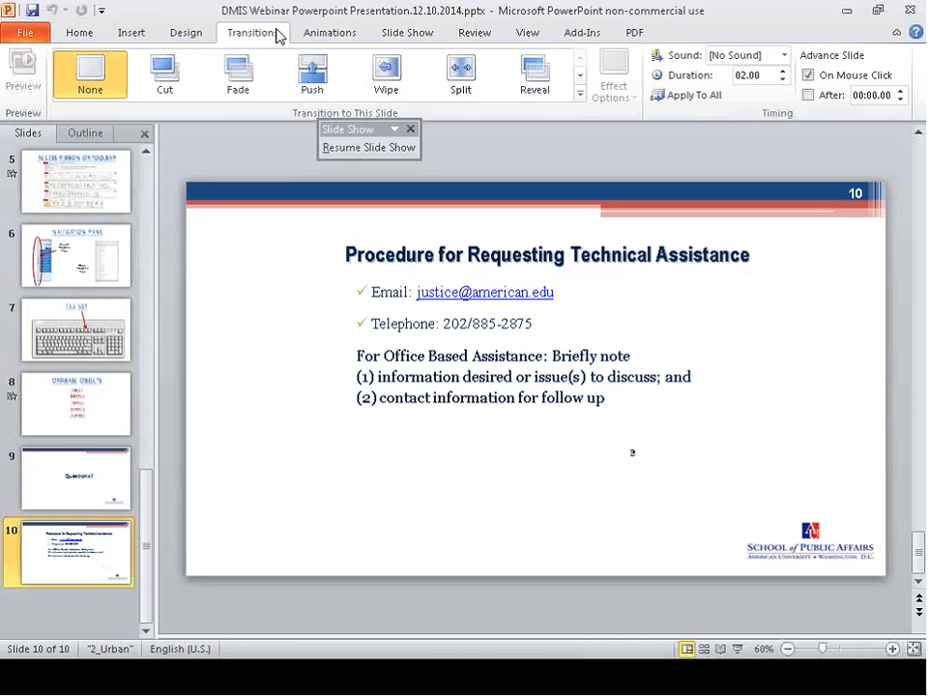
{"action": "left_click", "coordinate": [406, 33]}
{"action": "left_click", "coordinate": [89, 97]}
{"action": "left_click", "coordinate": [269, 349]}
{"action": "left_click", "coordinate": [270, 349]}
{"action": "left_click", "coordinate": [270, 346]}
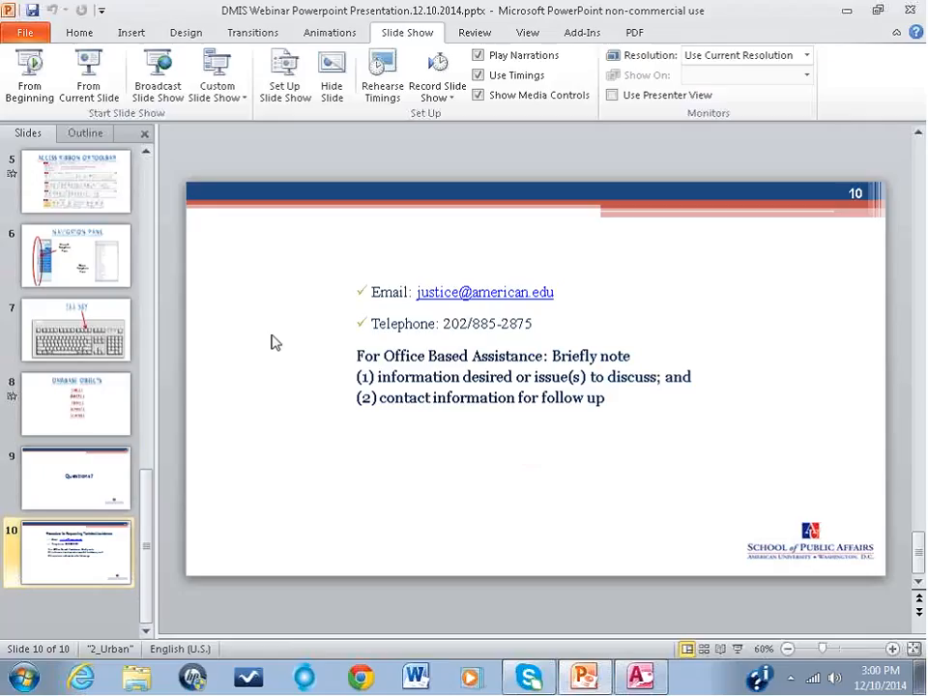